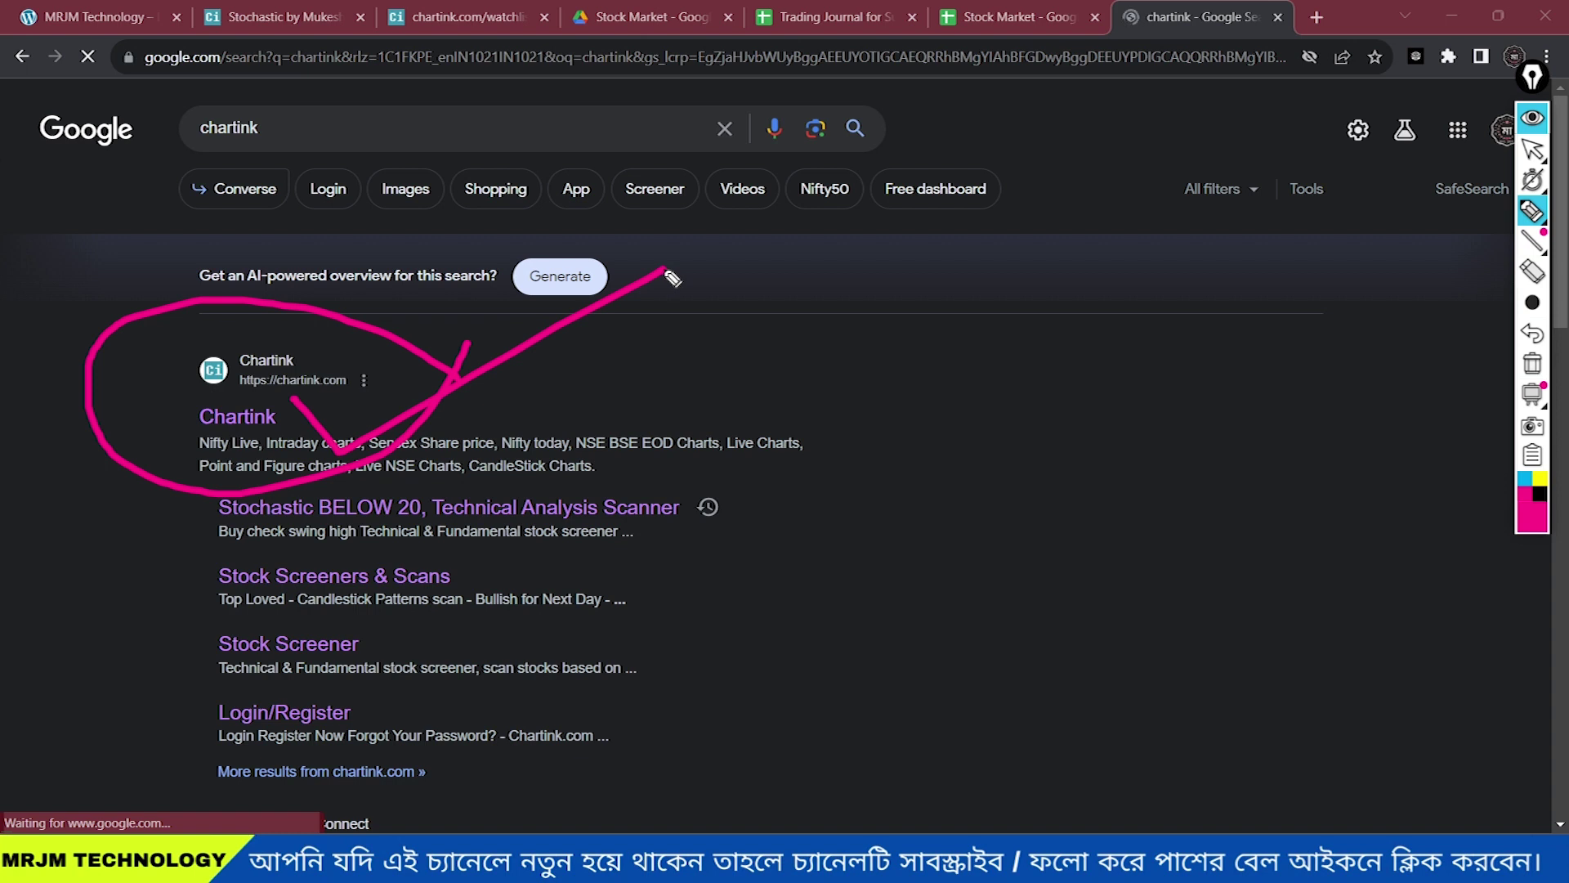
# Mark the top Chartink result in the Google results for 'chartink' with check marks.
pyautogui.moveTo(140, 361); pyautogui.dragTo(394, 287)
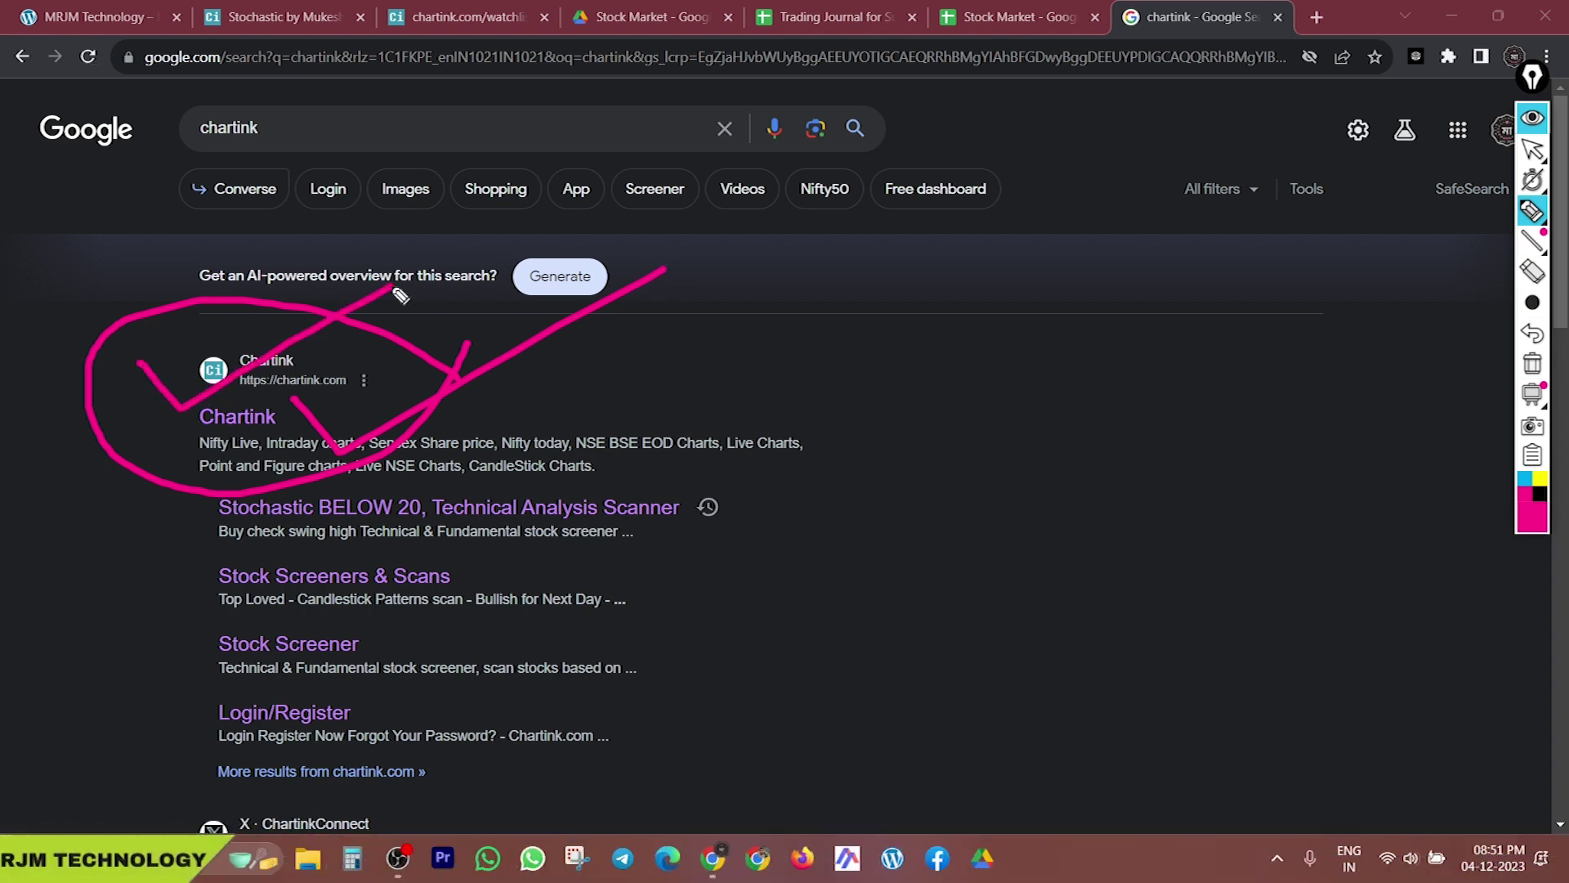
pyautogui.moveTo(270, 436); pyautogui.dragTo(484, 322)
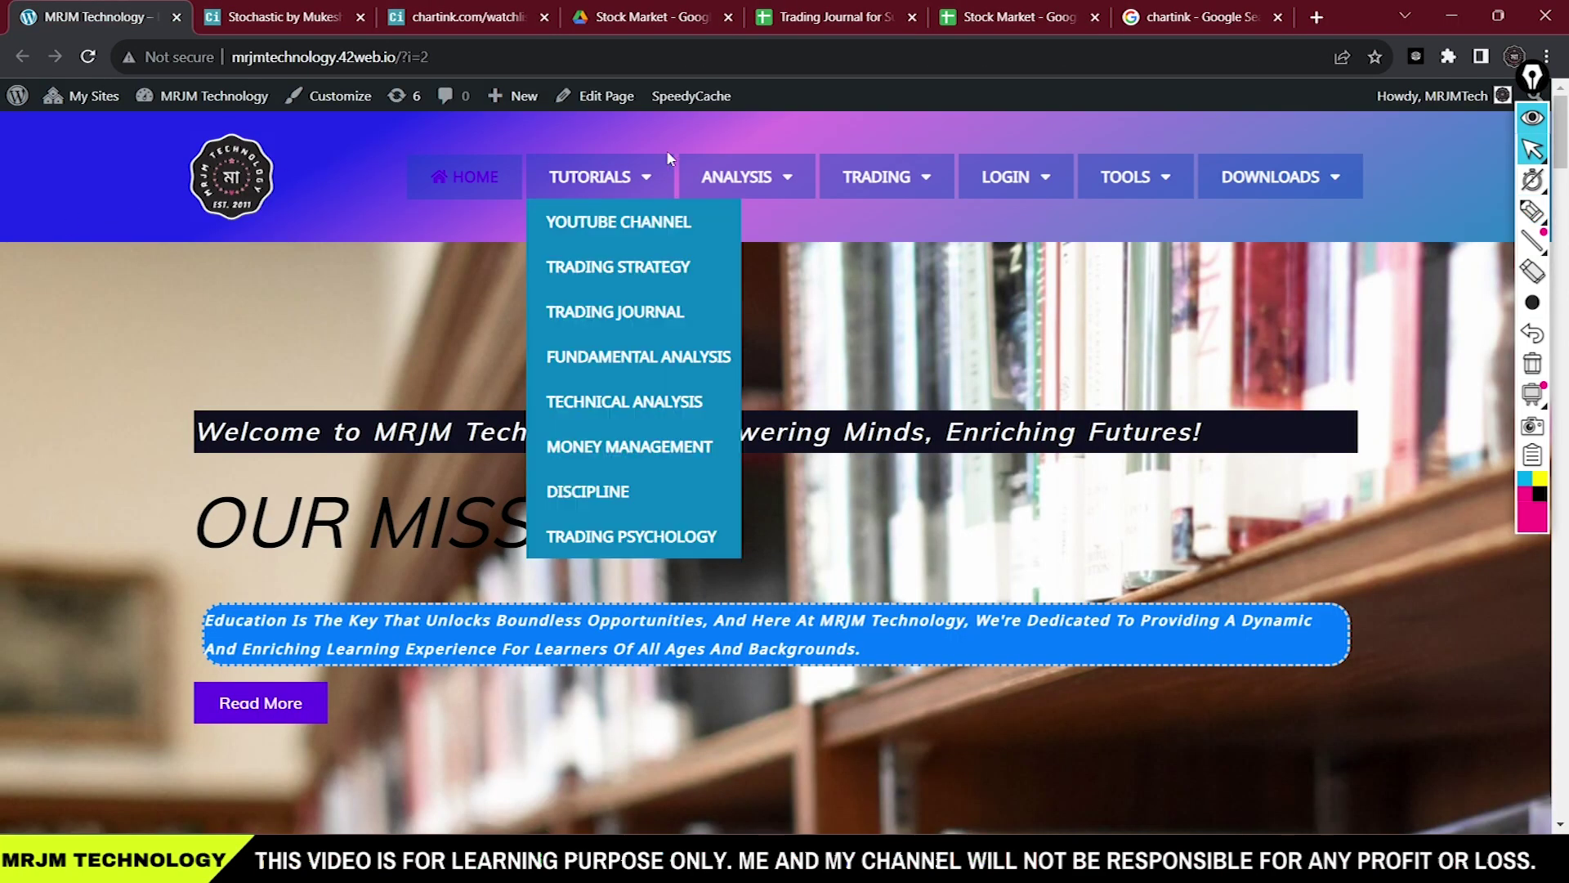
# Reveal Chartink under Analysis > Technical Analysis, then open chartink.com from the Google results.
pyautogui.moveTo(723, 162)
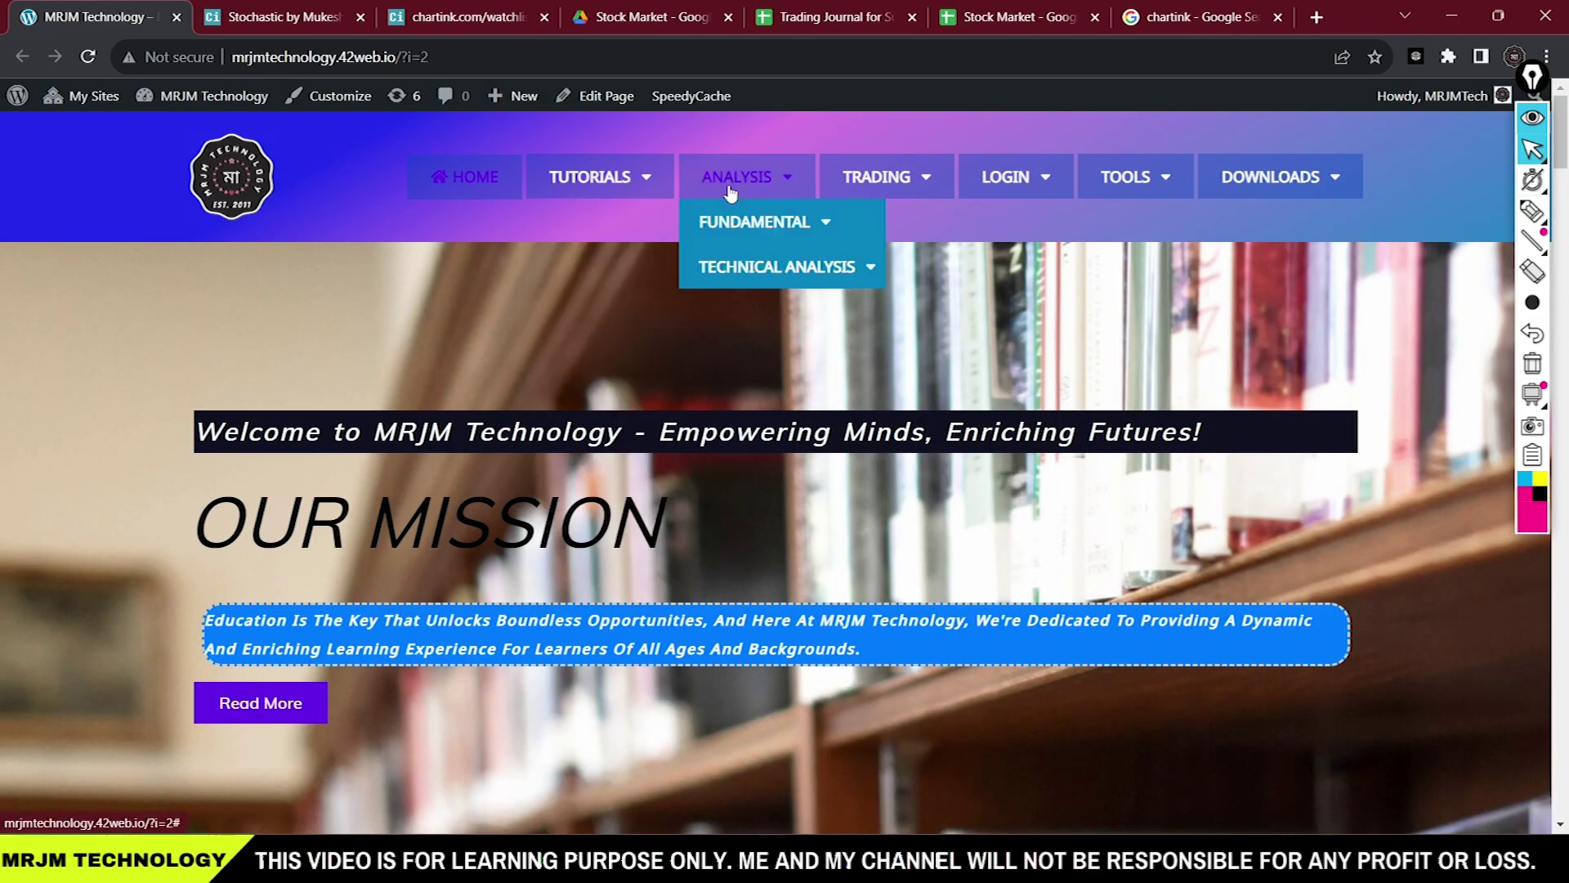
pyautogui.moveTo(739, 263)
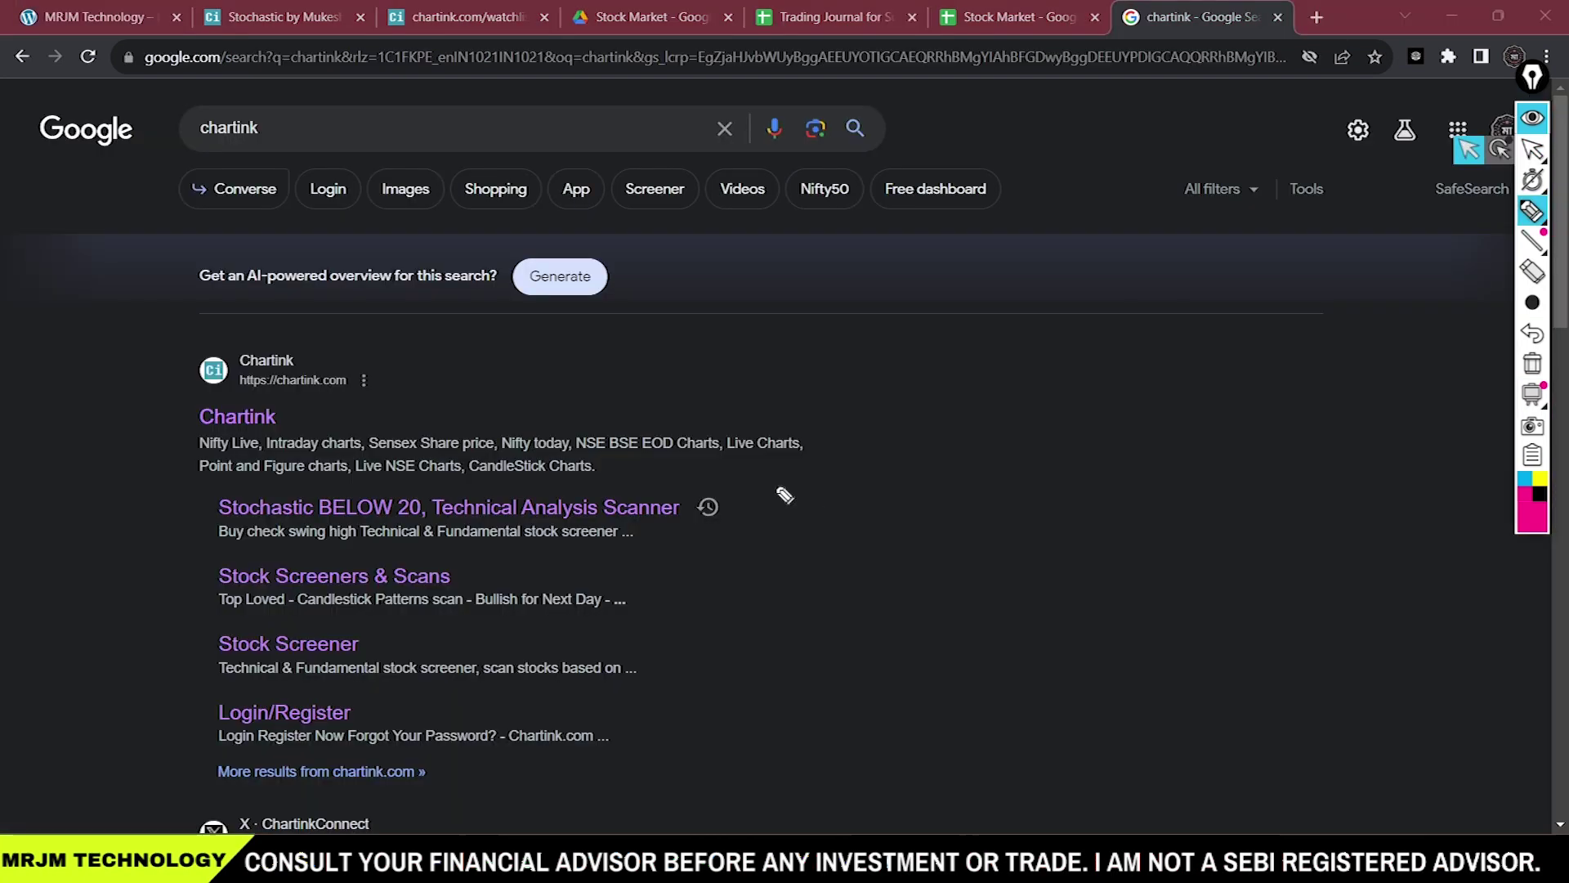
pyautogui.moveTo(652, 439)
pyautogui.mouseDown()
pyautogui.moveTo(185, 277)
pyautogui.moveTo(369, 399)
pyautogui.mouseUp()
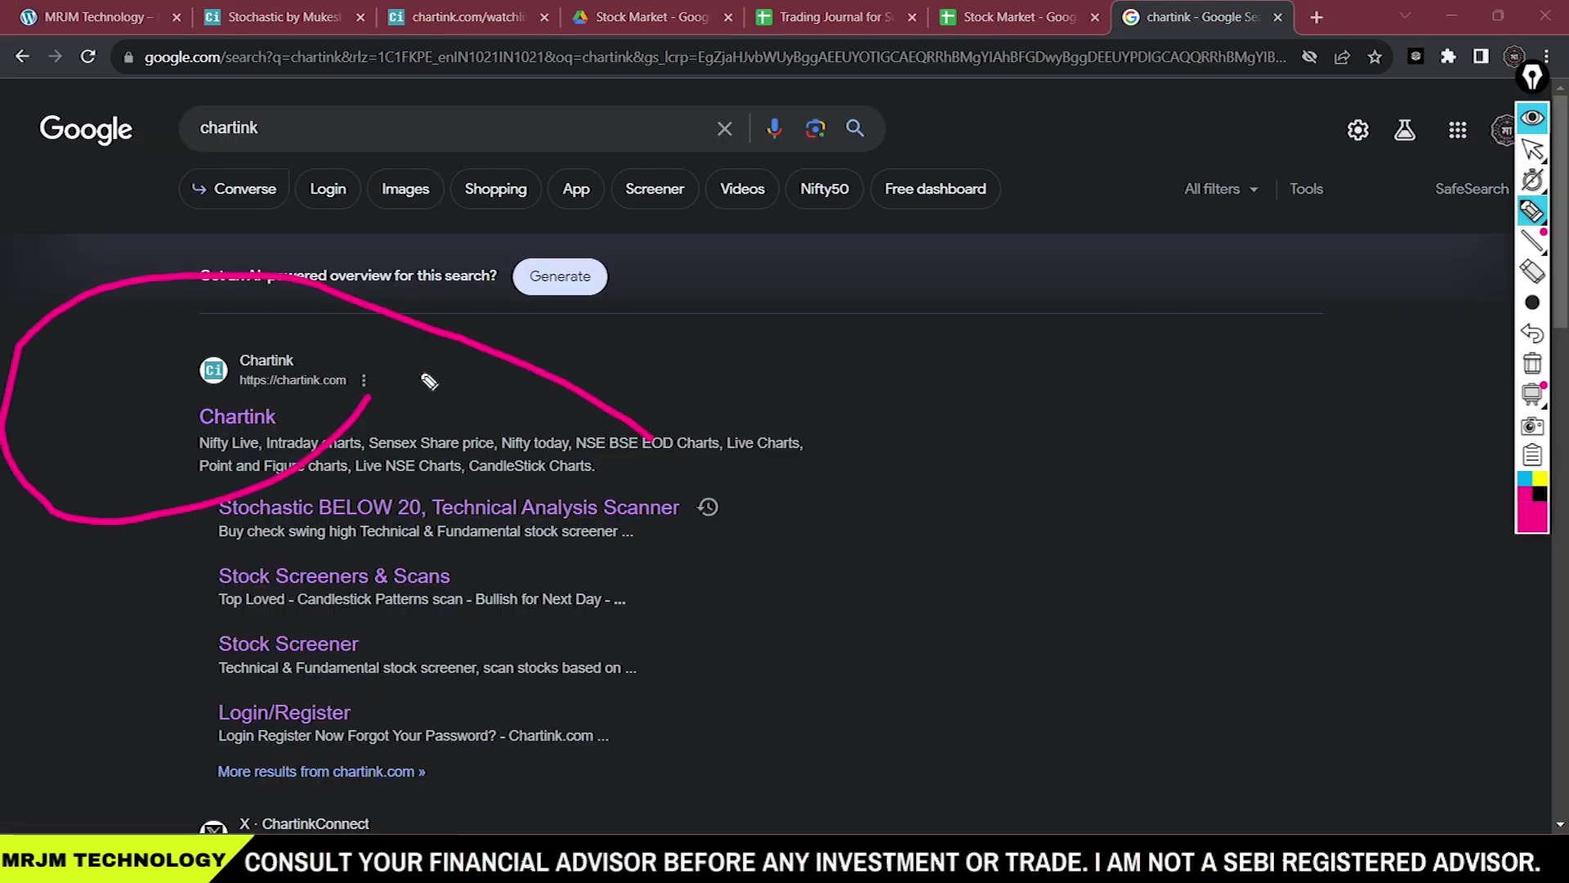
pyautogui.click(231, 413)
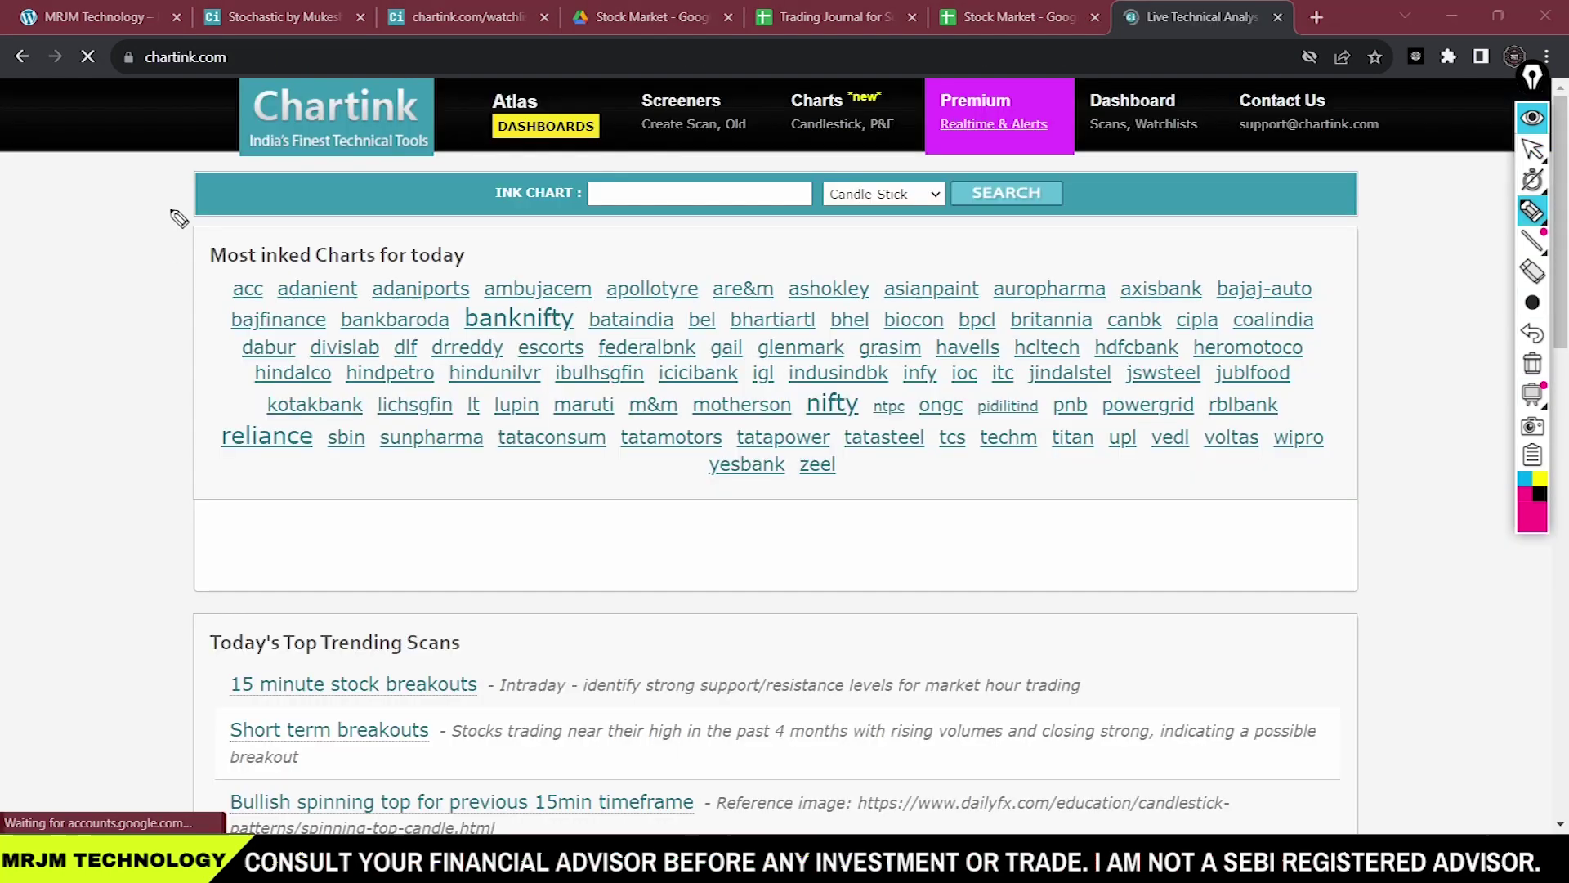
# Annotate the Chartink home page, marking the logo and the way to the Dashboard.
pyautogui.moveTo(168, 186)
pyautogui.mouseDown()
pyautogui.moveTo(211, 226)
pyautogui.moveTo(511, 82)
pyautogui.mouseUp()
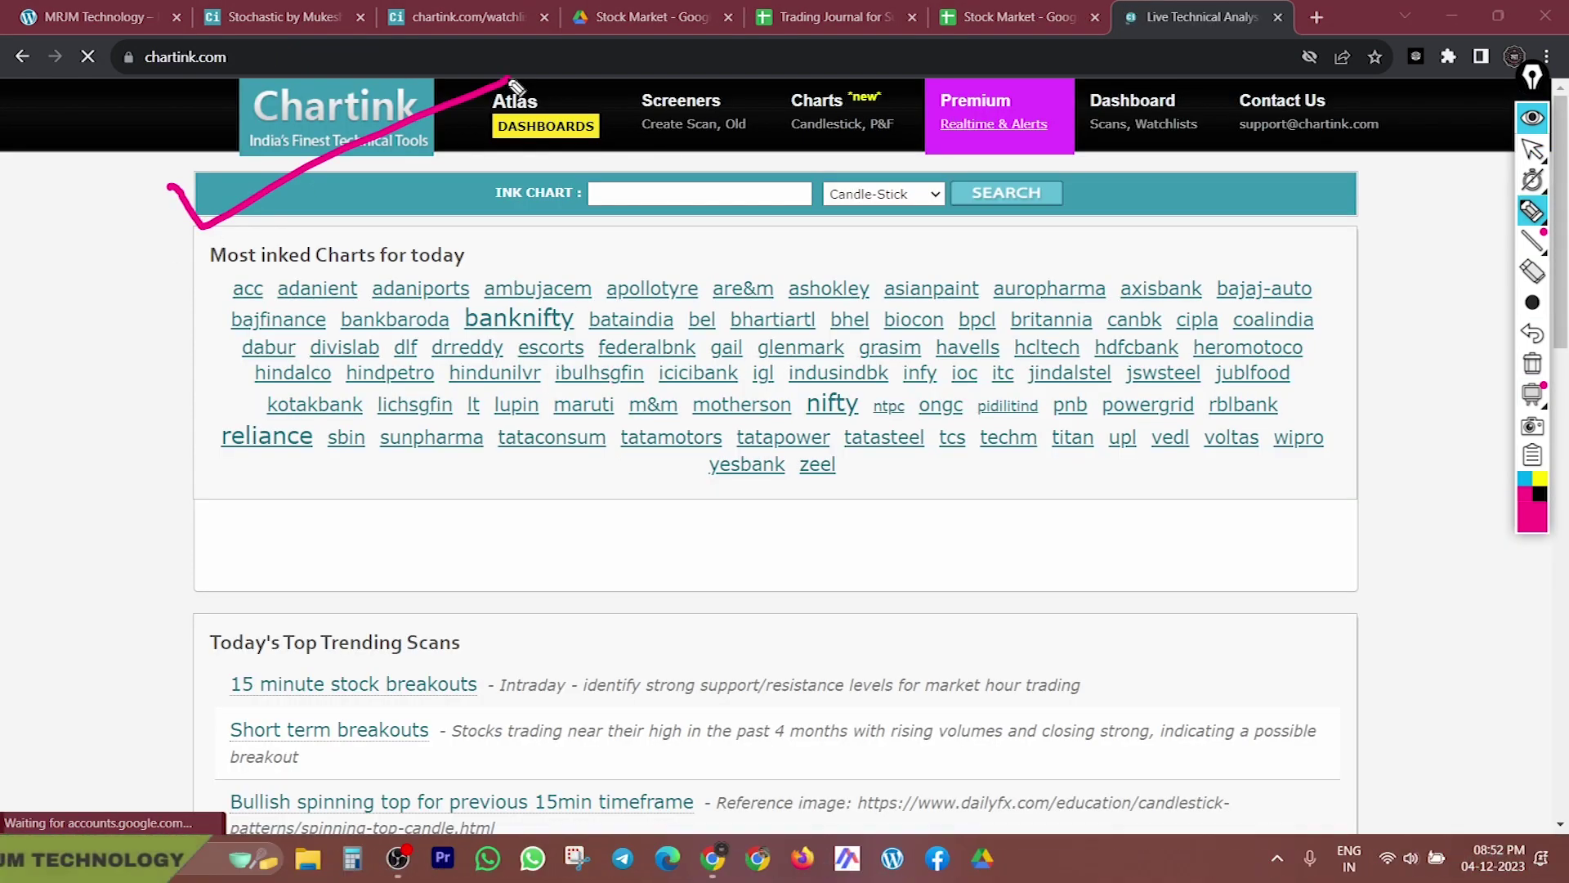
pyautogui.moveTo(1072, 151)
pyautogui.mouseDown()
pyautogui.moveTo(1226, 111)
pyautogui.moveTo(1083, 133)
pyautogui.mouseUp()
pyautogui.moveTo(123, 156); pyautogui.dragTo(458, 155)
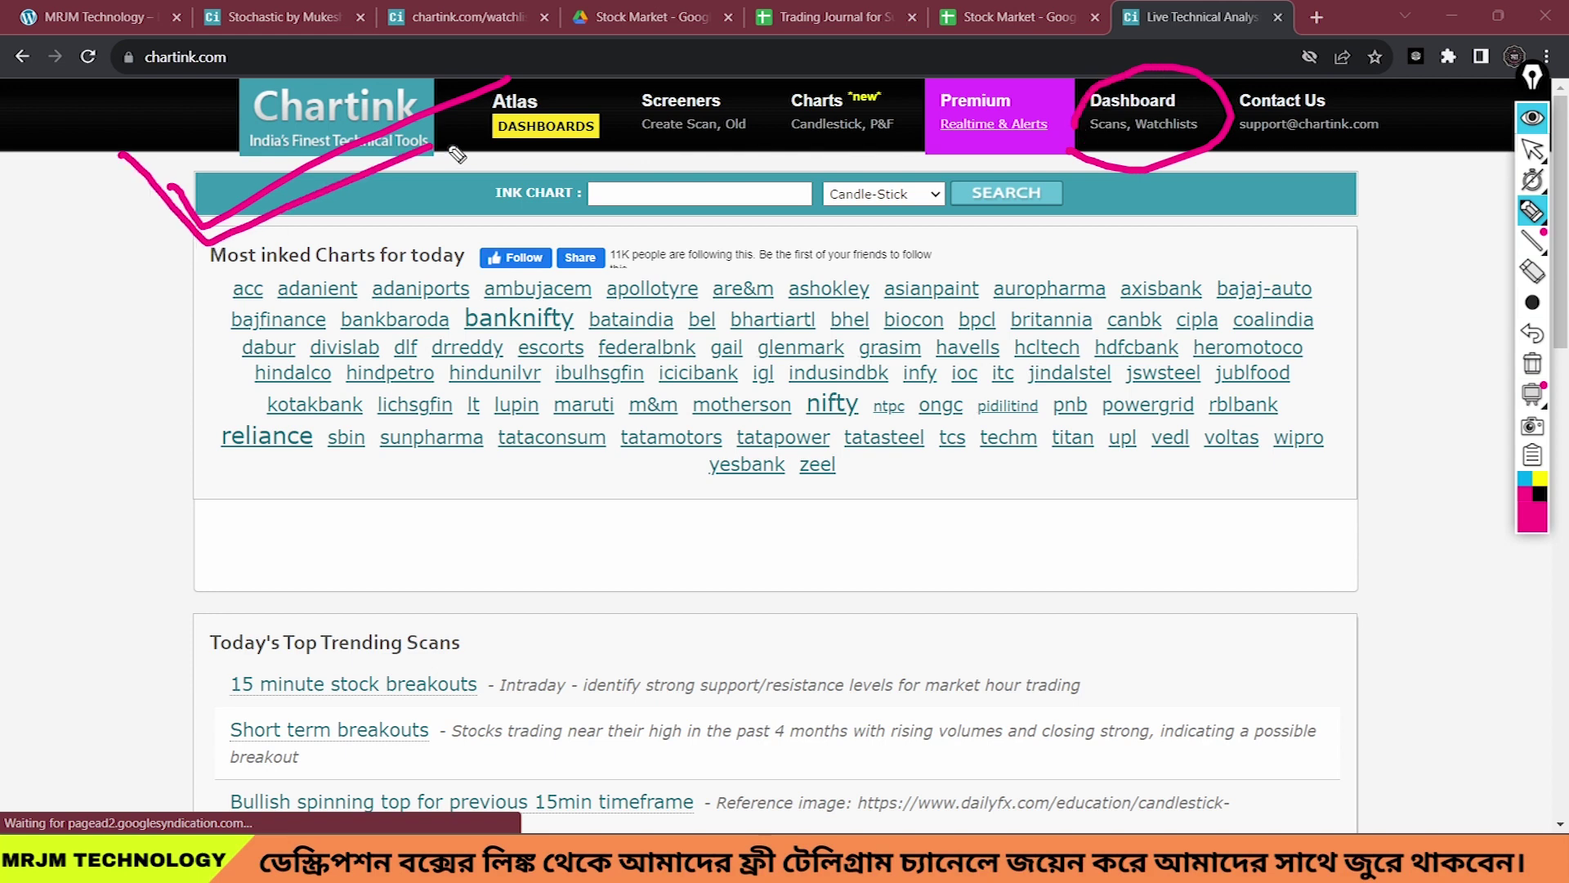
pyautogui.moveTo(850, 194)
pyautogui.mouseDown()
pyautogui.moveTo(1196, 114)
pyautogui.moveTo(1113, 110)
pyautogui.moveTo(1211, 133)
pyautogui.mouseUp()
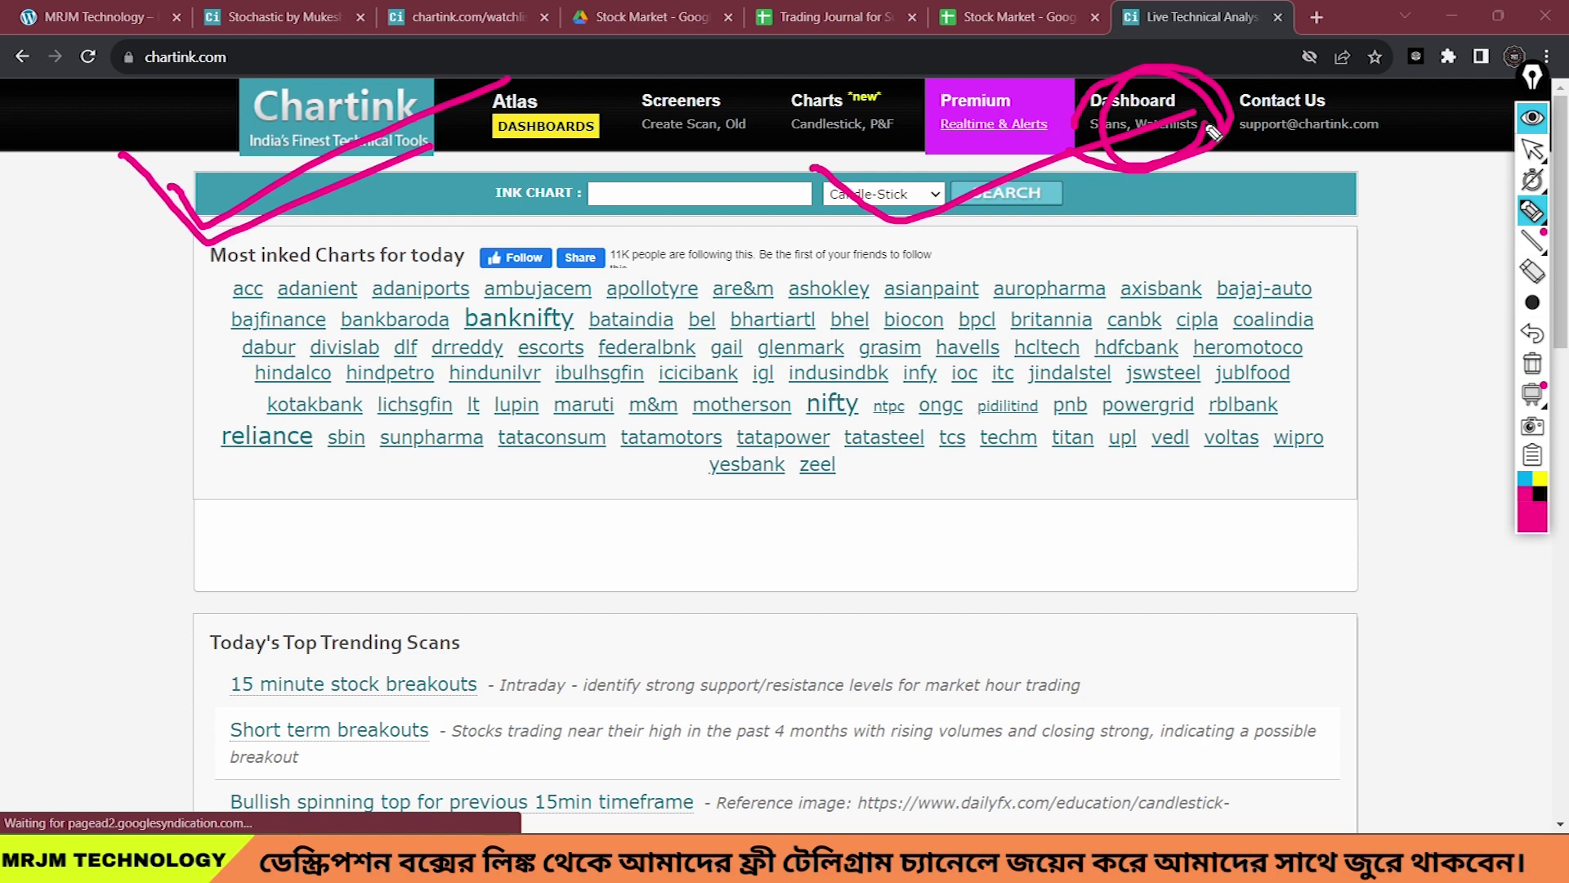
pyautogui.moveTo(1035, 187); pyautogui.dragTo(1258, 147)
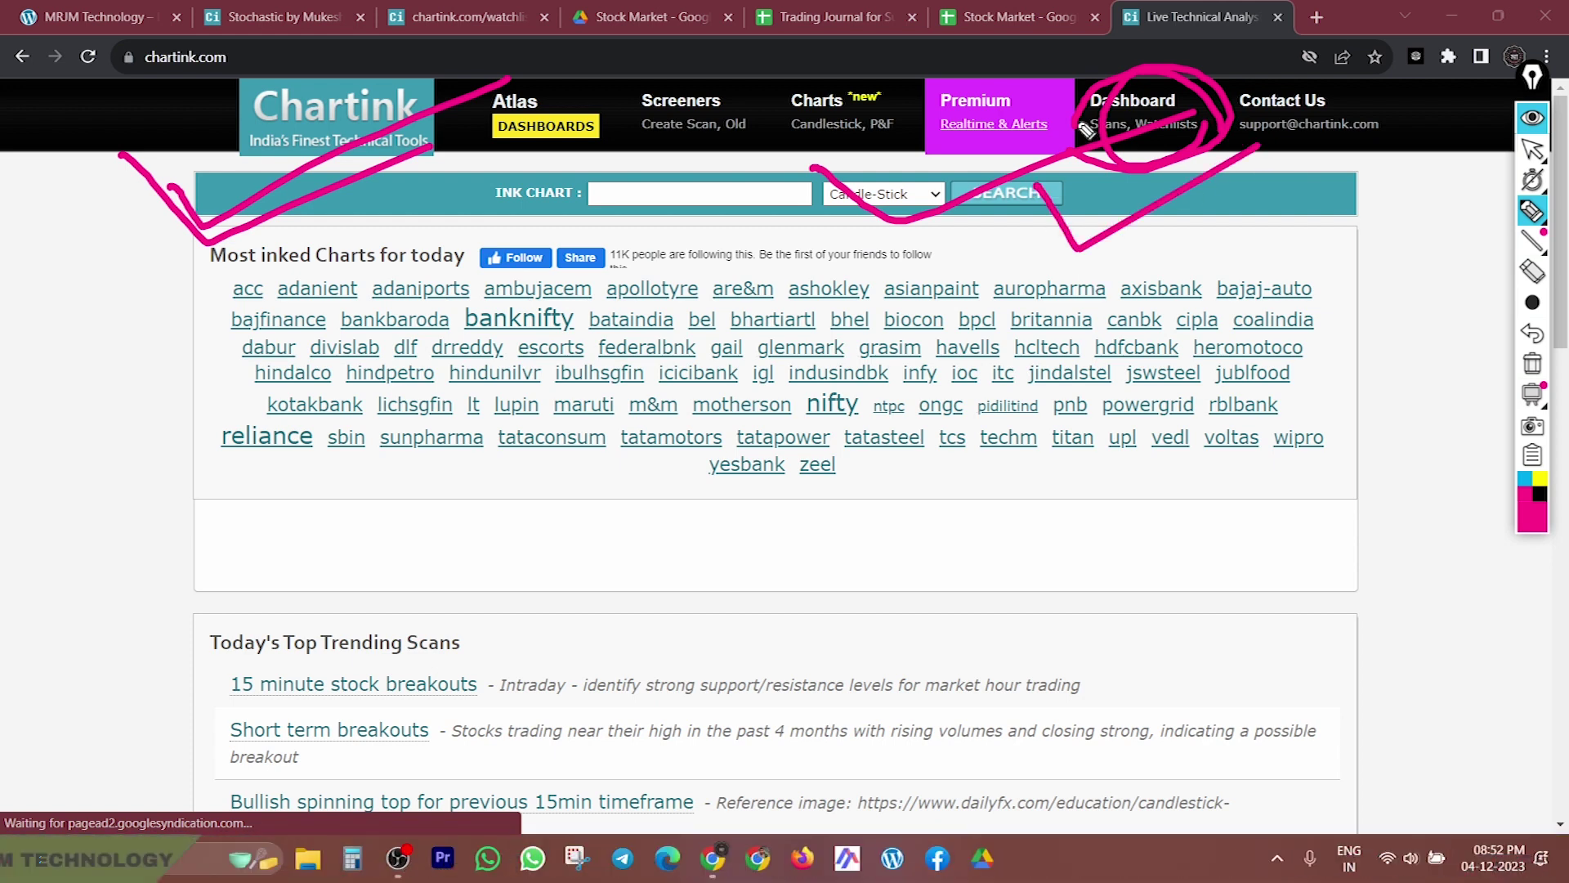
pyautogui.moveTo(1073, 122); pyautogui.dragTo(1279, 97)
pyautogui.press('Escape')
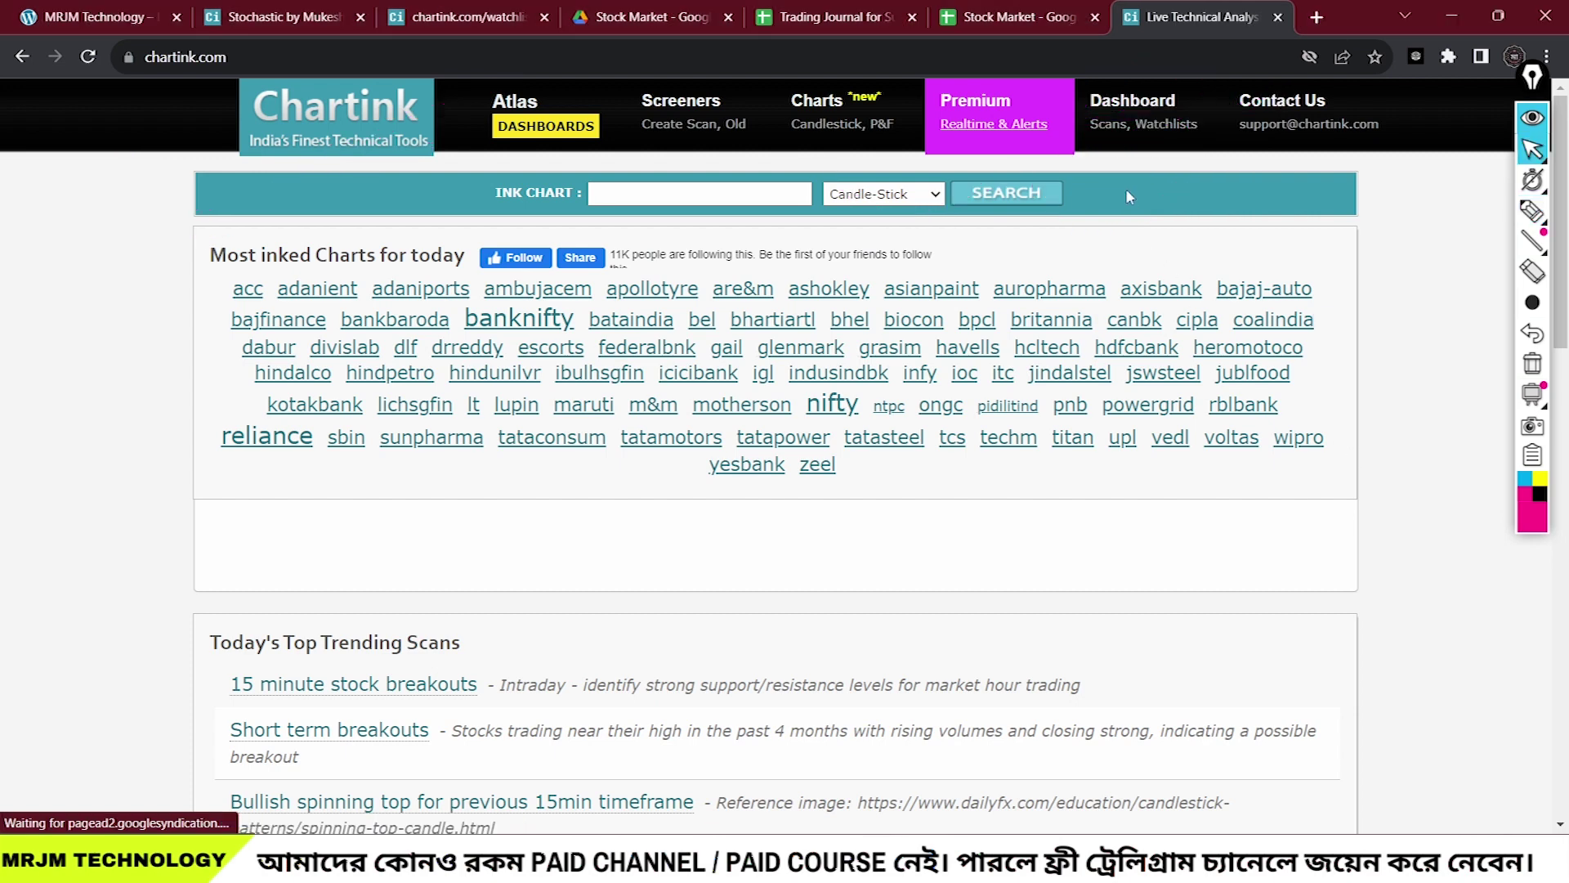
# Open the Dashboard and log out, then mark the Login/Register link in the header.
pyautogui.click(1105, 124)
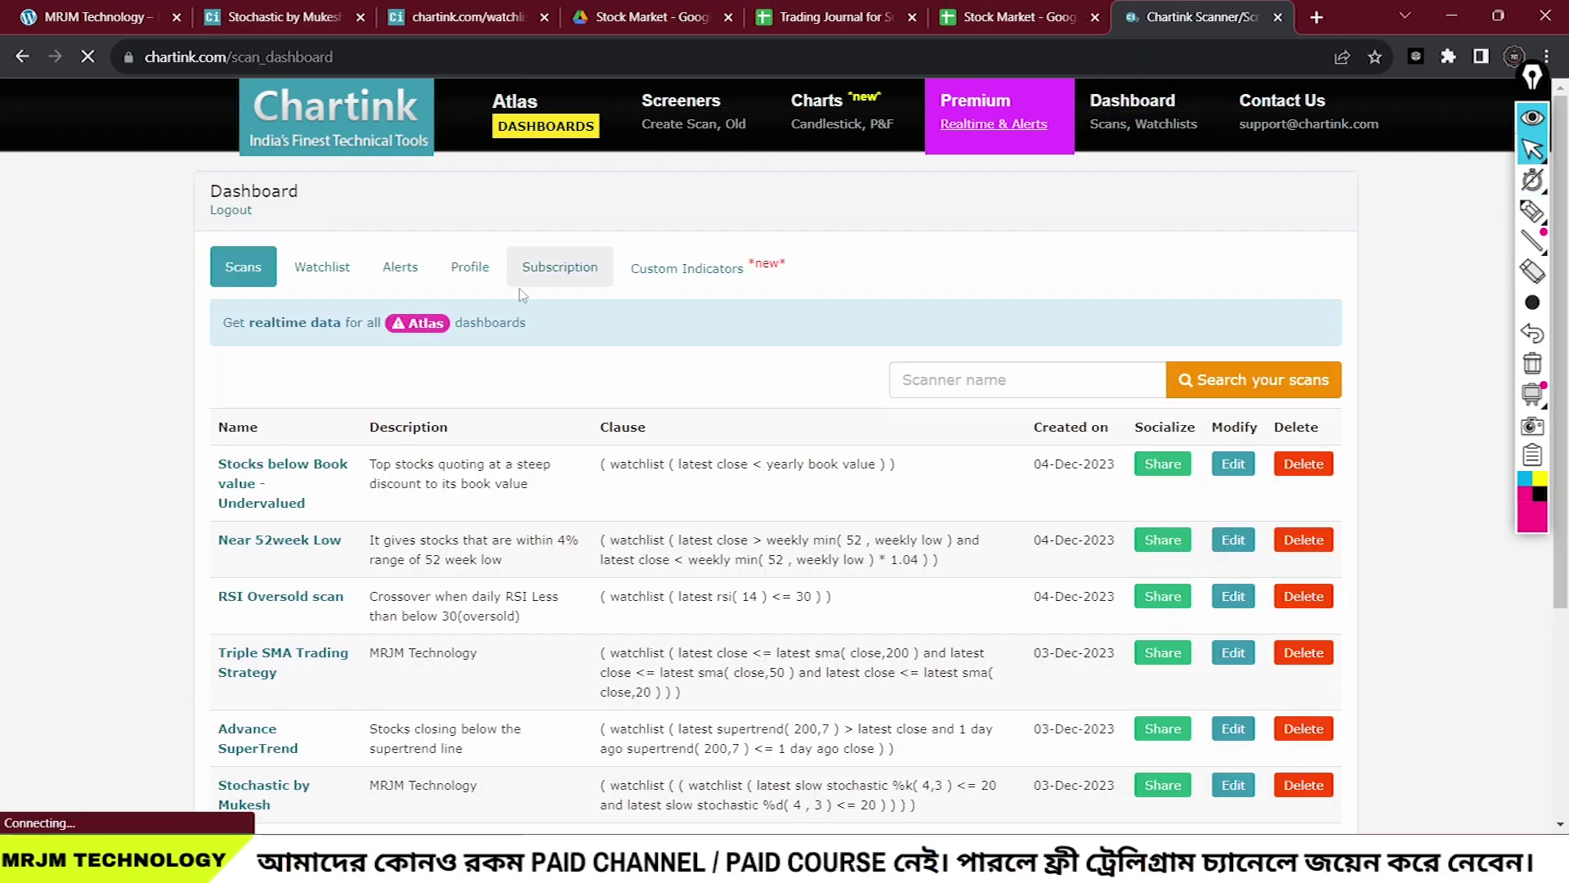
pyautogui.click(221, 210)
pyautogui.hotkey('ctrl', 'shift', '3')
pyautogui.moveTo(1077, 129)
pyautogui.mouseDown()
pyautogui.moveTo(1189, 150)
pyautogui.moveTo(1108, 60)
pyautogui.moveTo(1098, 161)
pyautogui.moveTo(1138, 166)
pyautogui.moveTo(1202, 137)
pyautogui.mouseUp()
pyautogui.moveTo(1091, 130)
pyautogui.mouseDown()
pyautogui.moveTo(1177, 192)
pyautogui.moveTo(1420, 24)
pyautogui.mouseUp()
pyautogui.moveTo(234, 154)
pyautogui.mouseDown()
pyautogui.moveTo(276, 220)
pyautogui.moveTo(445, 137)
pyautogui.mouseUp()
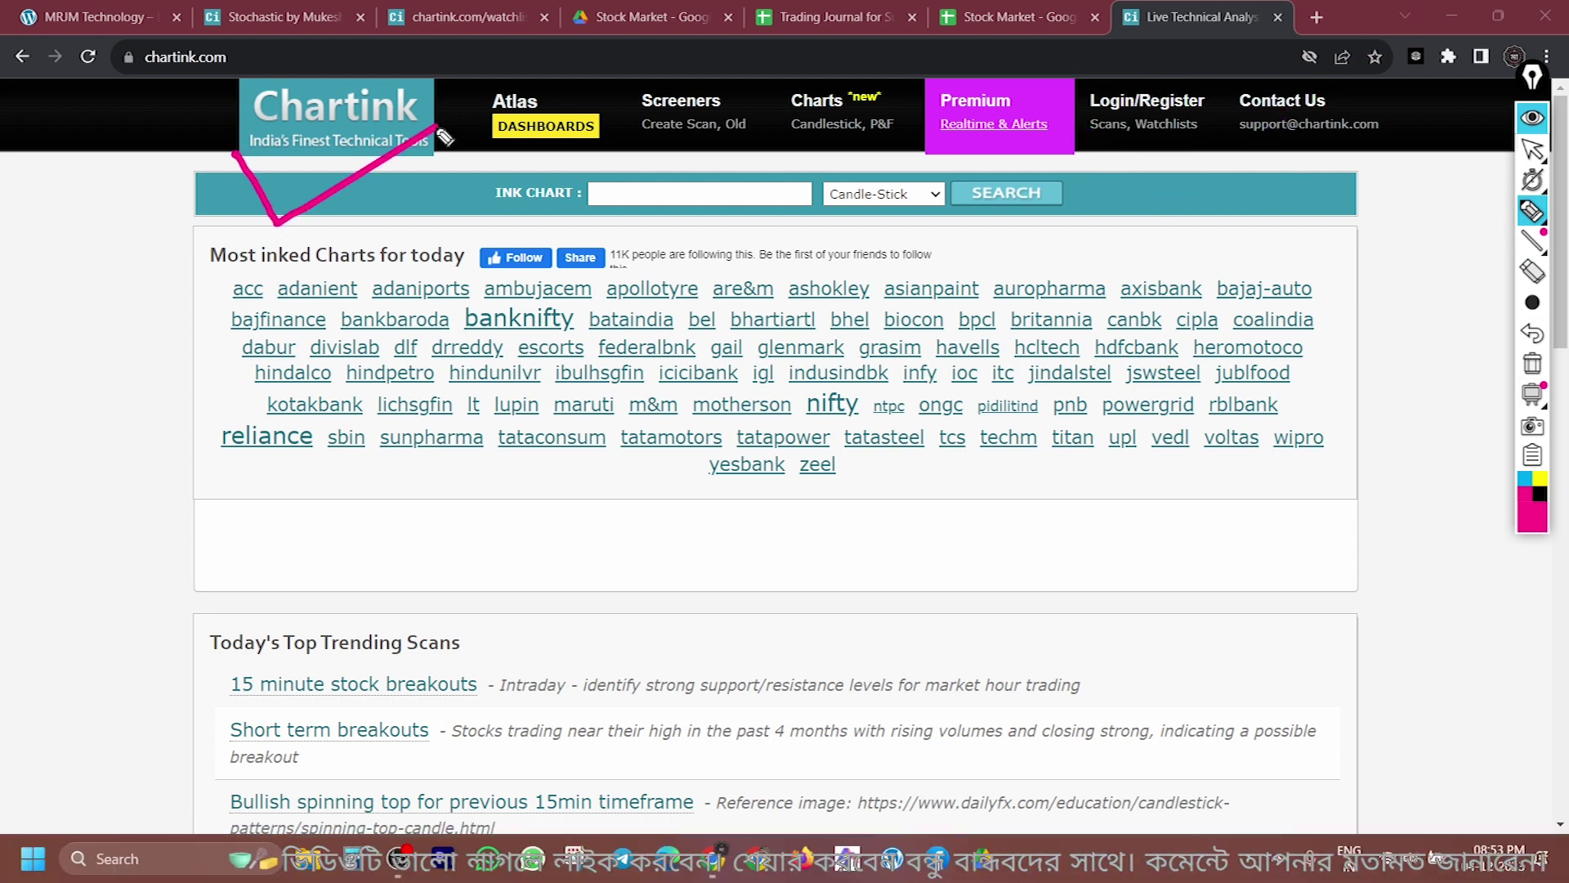
pyautogui.moveTo(1077, 131); pyautogui.dragTo(1252, 110)
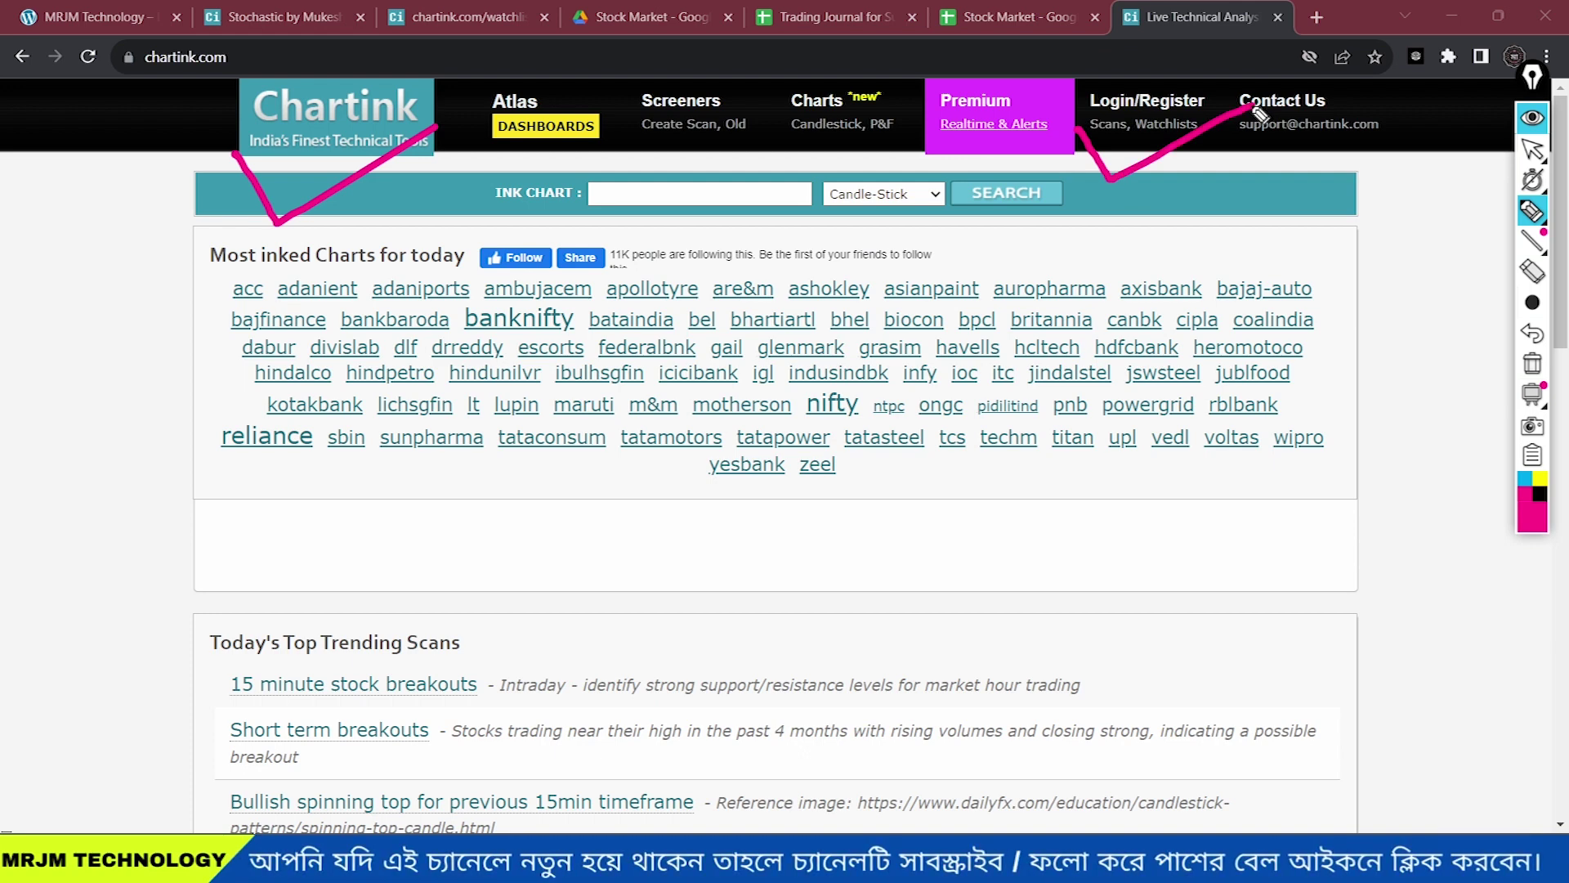
pyautogui.press('Escape')
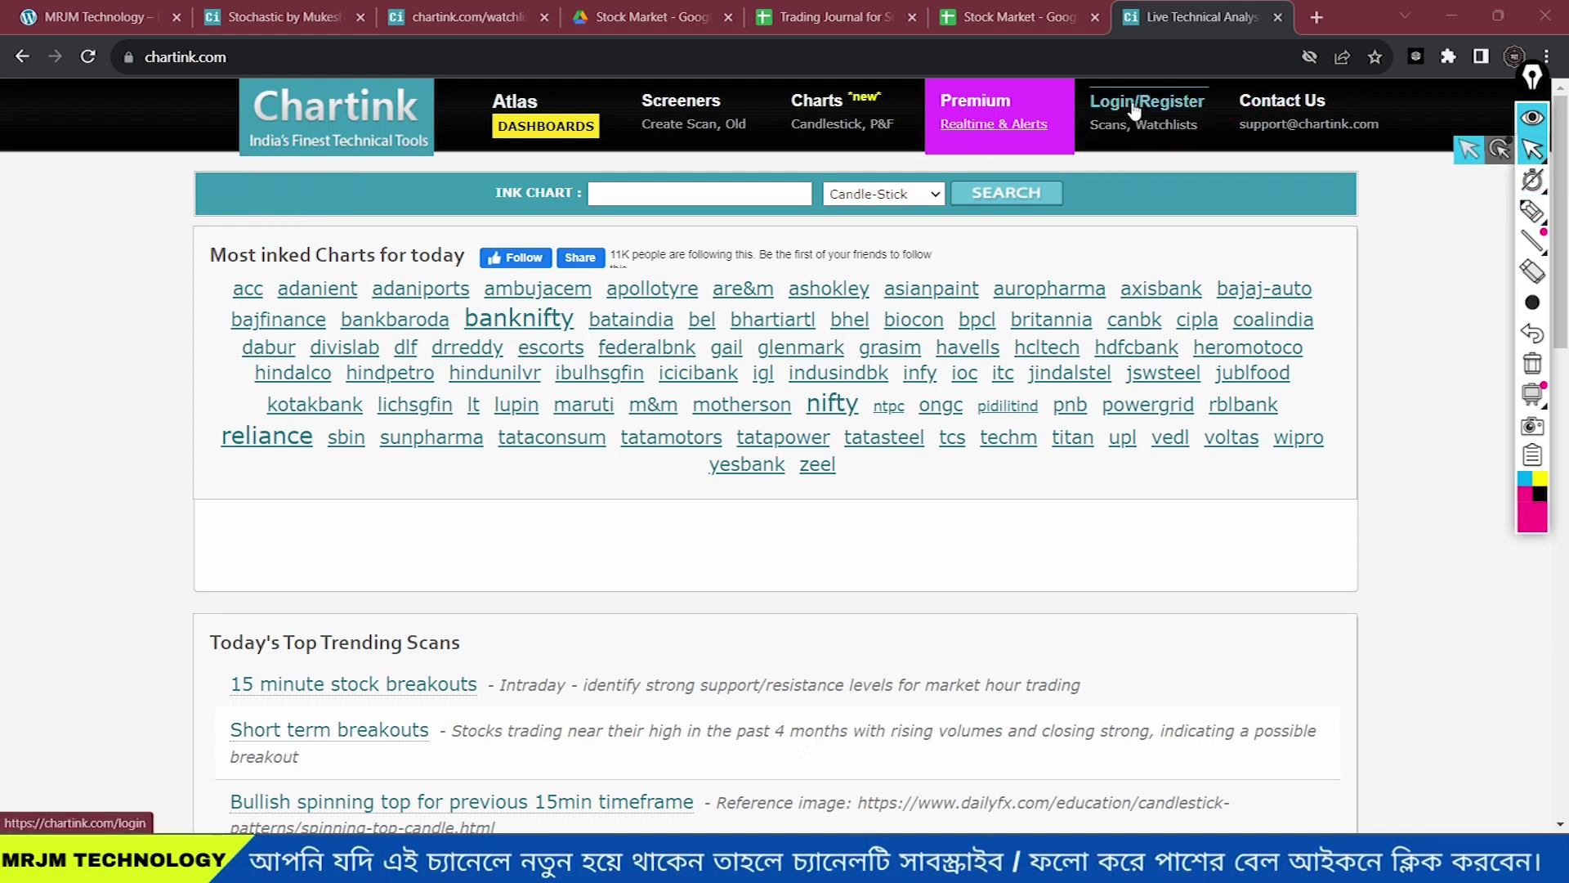
# Open the login page and mark its e-mail, password and login controls.
pyautogui.click(1128, 110)
pyautogui.hotkey('ctrl', 'shift', '3')
pyautogui.moveTo(536, 296)
pyautogui.mouseDown()
pyautogui.moveTo(979, 281)
pyautogui.moveTo(576, 347)
pyautogui.moveTo(619, 357)
pyautogui.mouseUp()
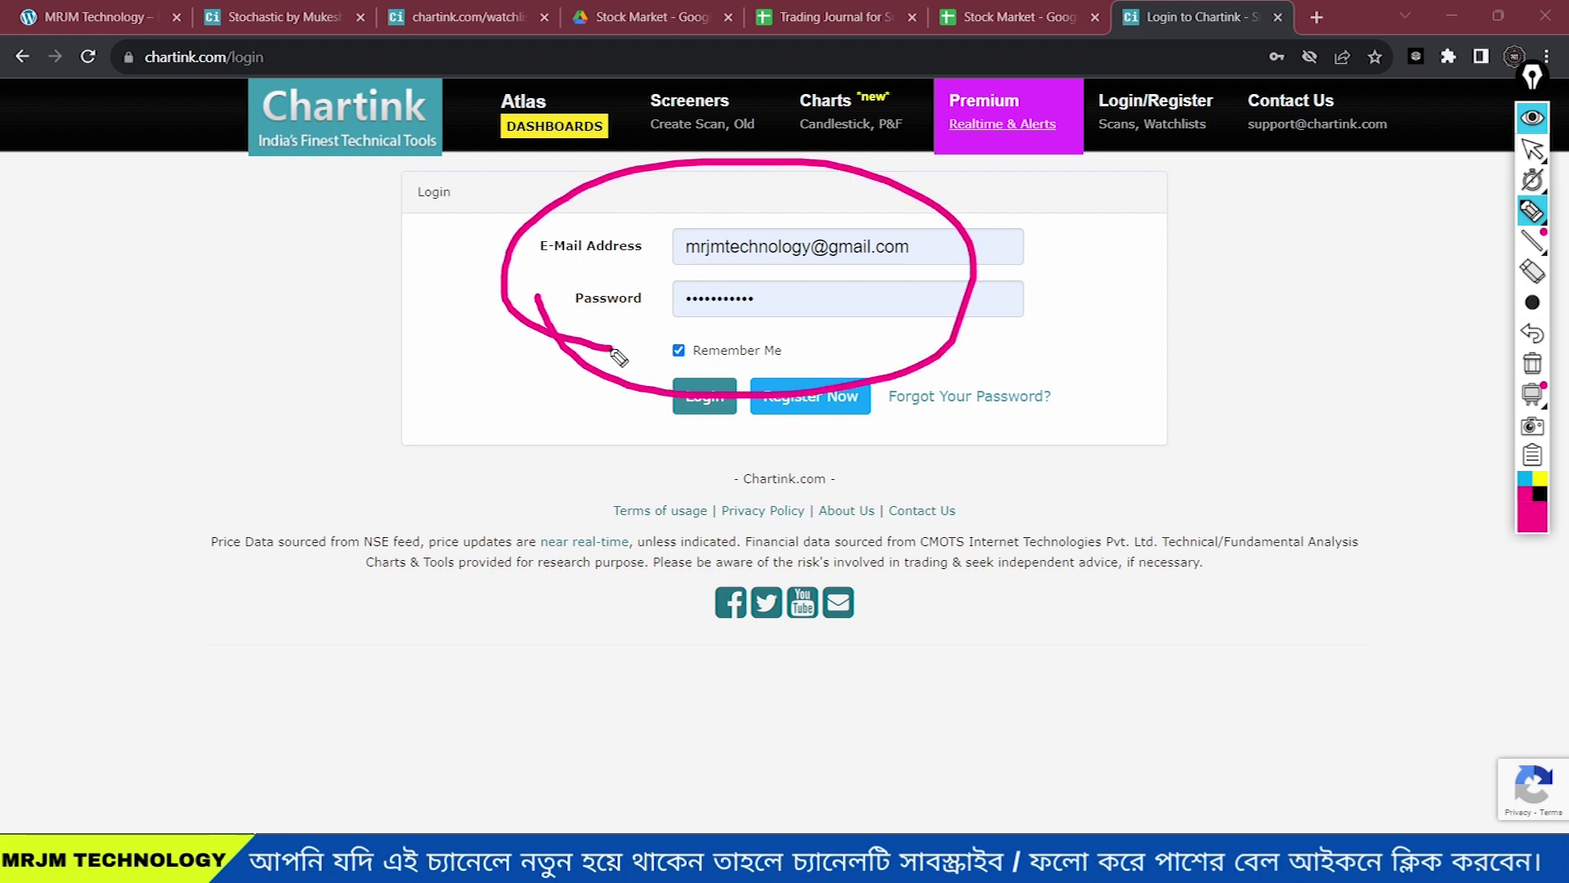
pyautogui.moveTo(628, 217)
pyautogui.mouseDown()
pyautogui.moveTo(661, 250)
pyautogui.moveTo(756, 202)
pyautogui.mouseUp()
pyautogui.moveTo(669, 288); pyautogui.dragTo(755, 270)
pyautogui.moveTo(747, 434)
pyautogui.mouseDown()
pyautogui.moveTo(683, 350)
pyautogui.moveTo(723, 444)
pyautogui.mouseUp()
pyautogui.hotkey('ctrl', 'shift', '7')
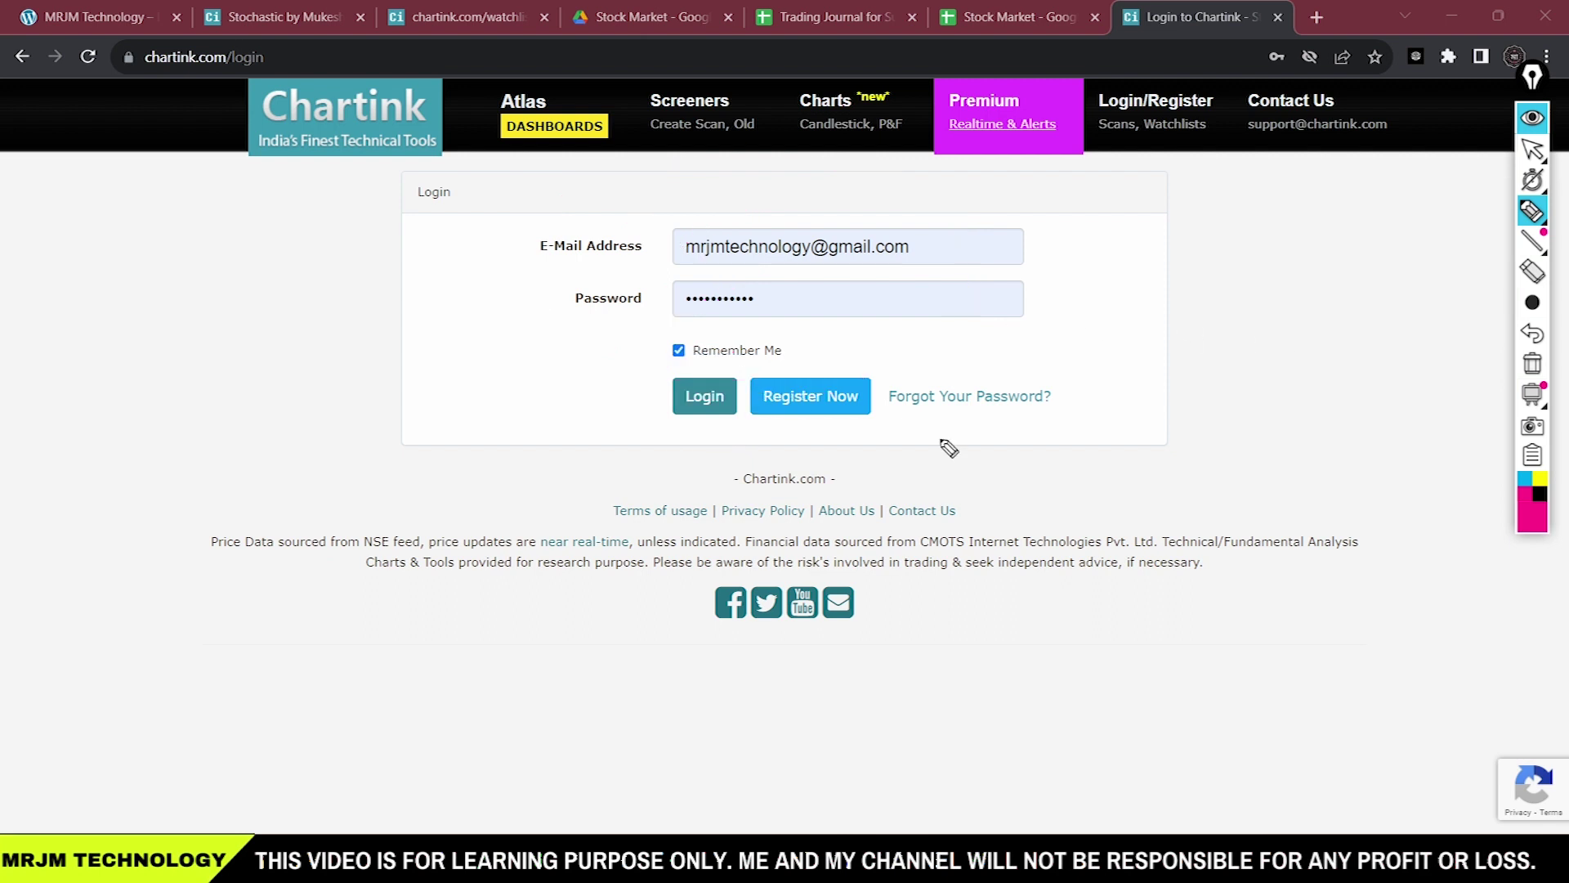
pyautogui.moveTo(750, 428)
pyautogui.mouseDown()
pyautogui.moveTo(881, 382)
pyautogui.moveTo(757, 425)
pyautogui.mouseUp()
# Show the registration form, mark its Name, E-Mail, Password and Confirm Password fields, then return to login.
pyautogui.click(792, 396)
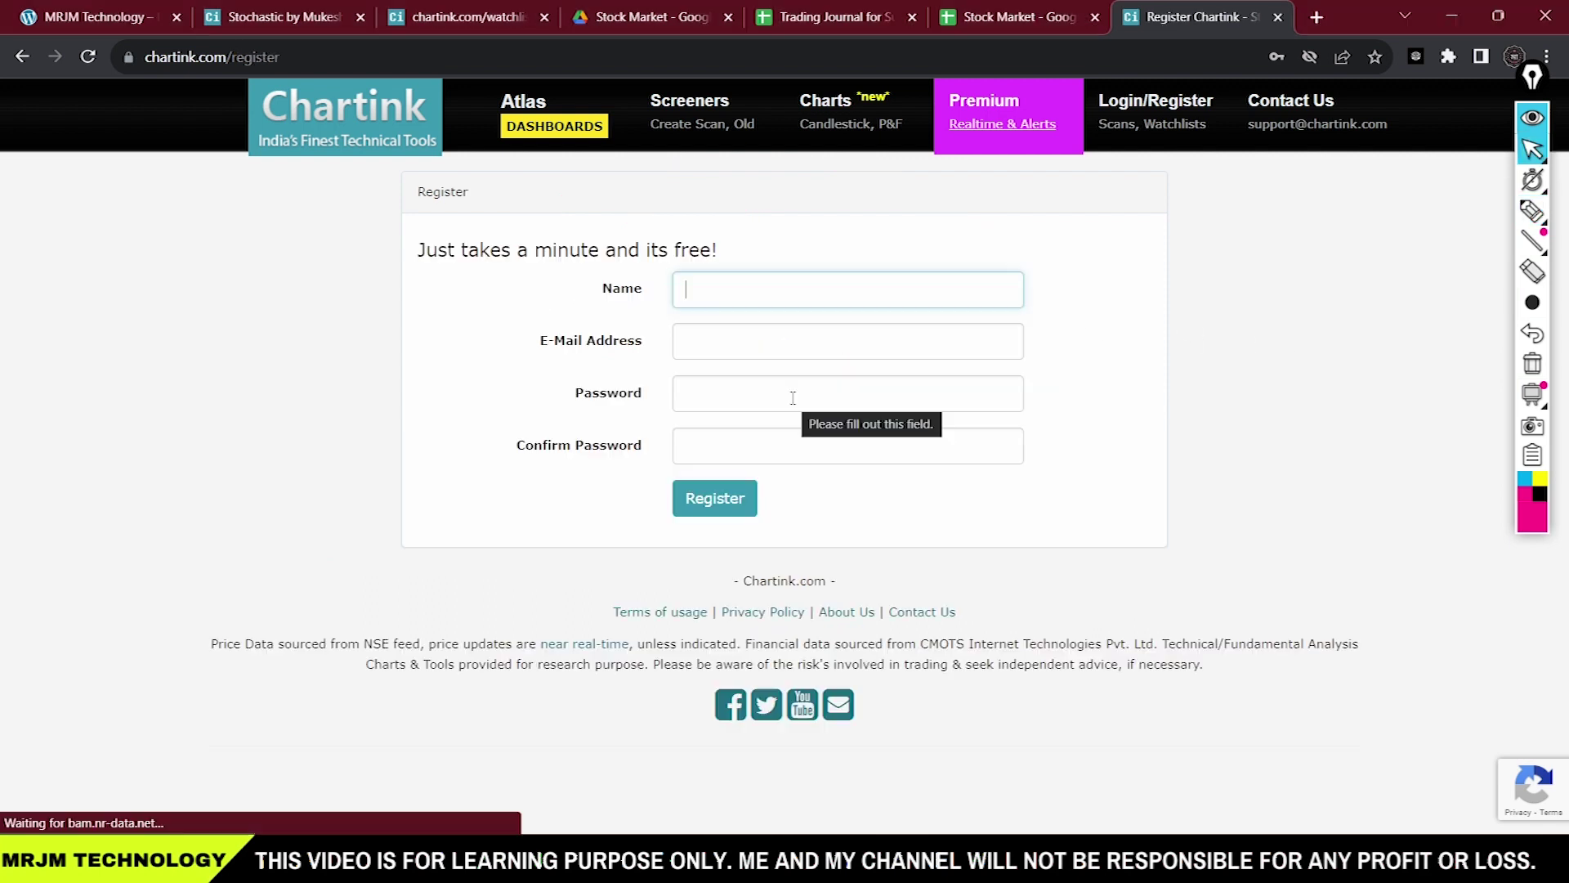
pyautogui.click(1532, 211)
pyautogui.moveTo(676, 283); pyautogui.dragTo(850, 246)
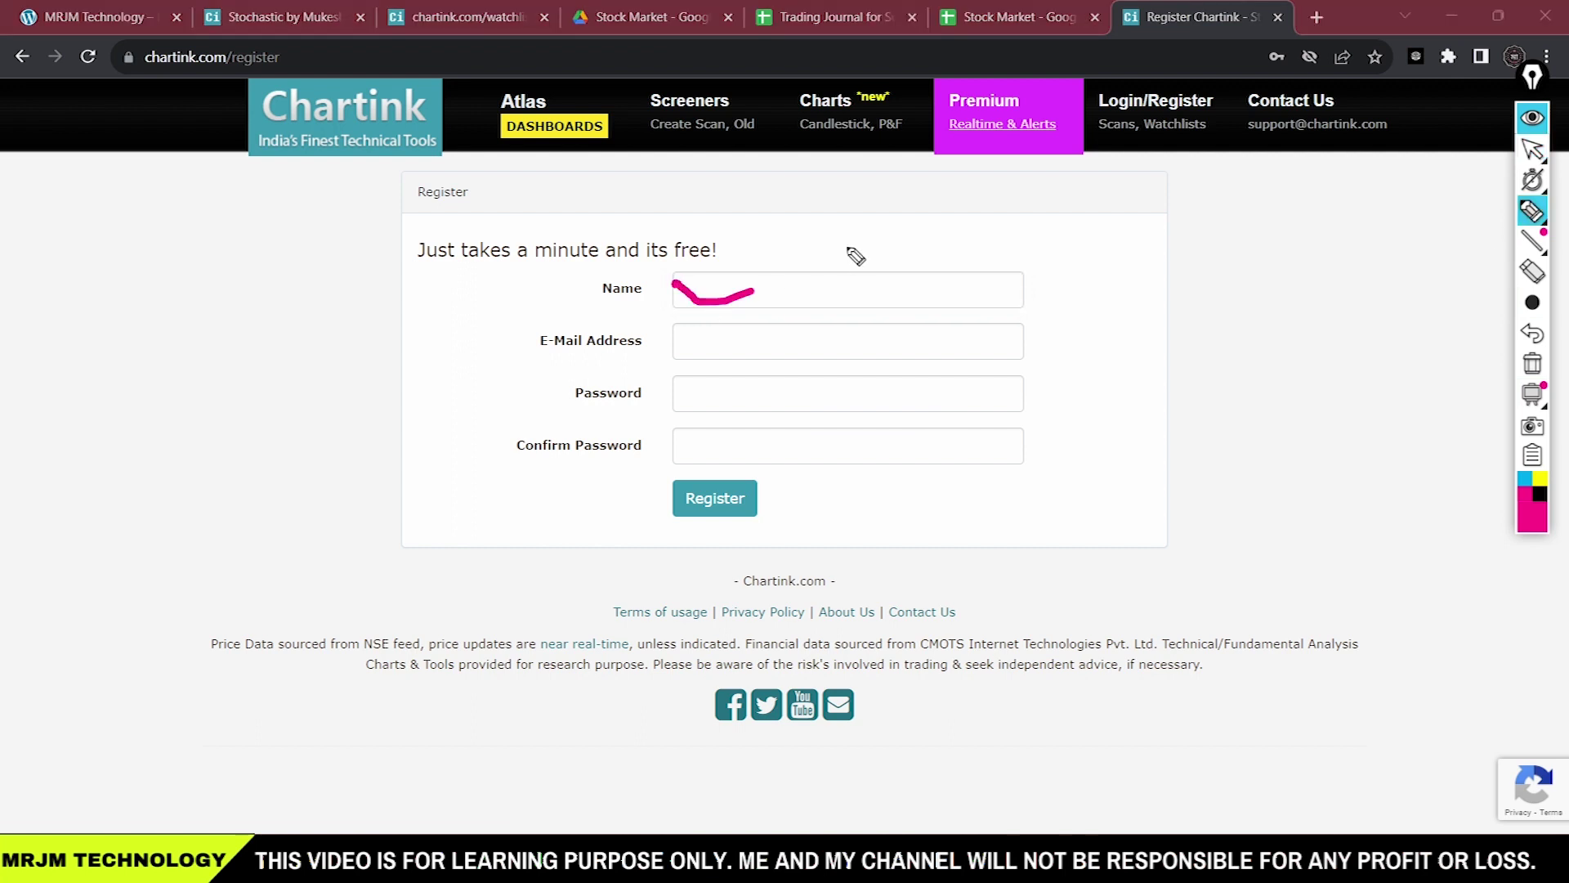
pyautogui.moveTo(703, 340); pyautogui.dragTo(842, 314)
pyautogui.moveTo(668, 399); pyautogui.dragTo(855, 396)
pyautogui.moveTo(682, 447); pyautogui.dragTo(891, 446)
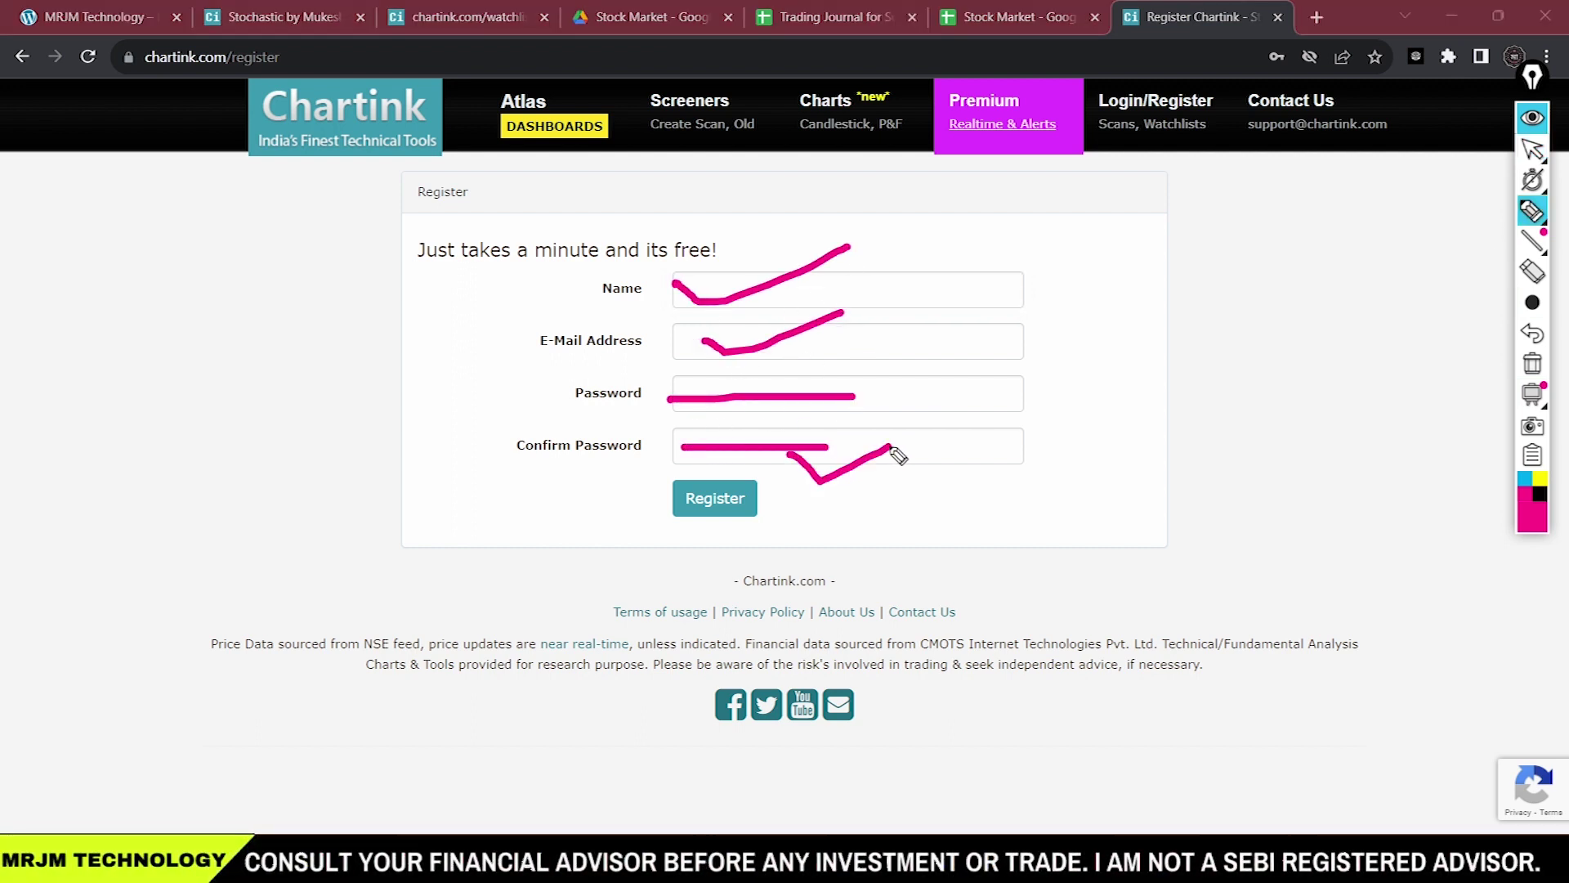
pyautogui.moveTo(793, 181)
pyautogui.mouseDown()
pyautogui.moveTo(860, 215)
pyautogui.moveTo(984, 165)
pyautogui.mouseUp()
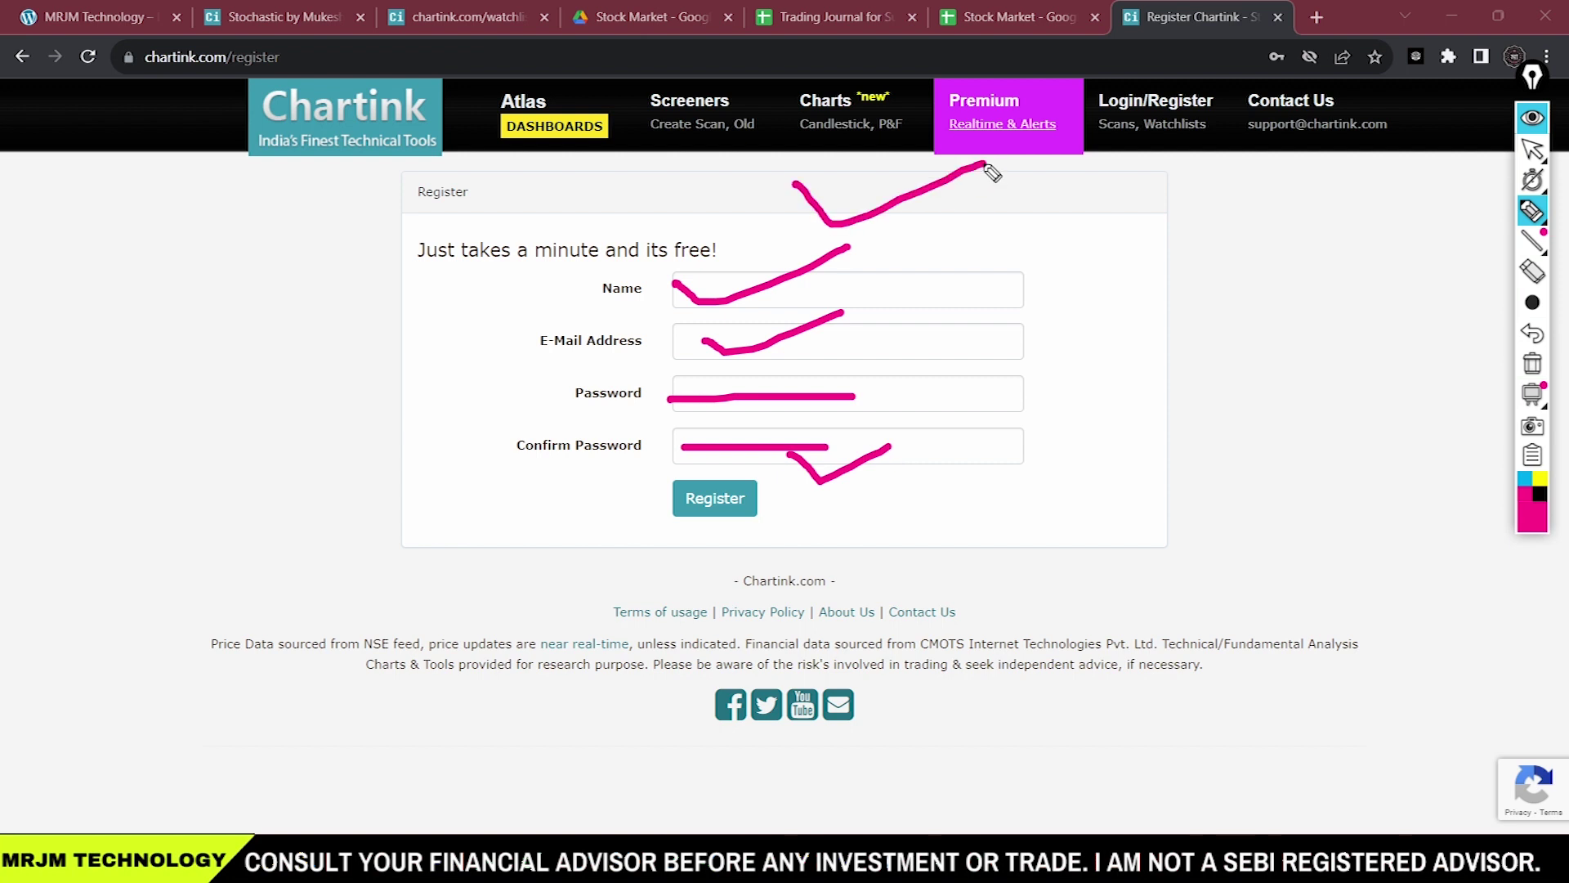
pyautogui.press('Escape')
pyautogui.click(1119, 101)
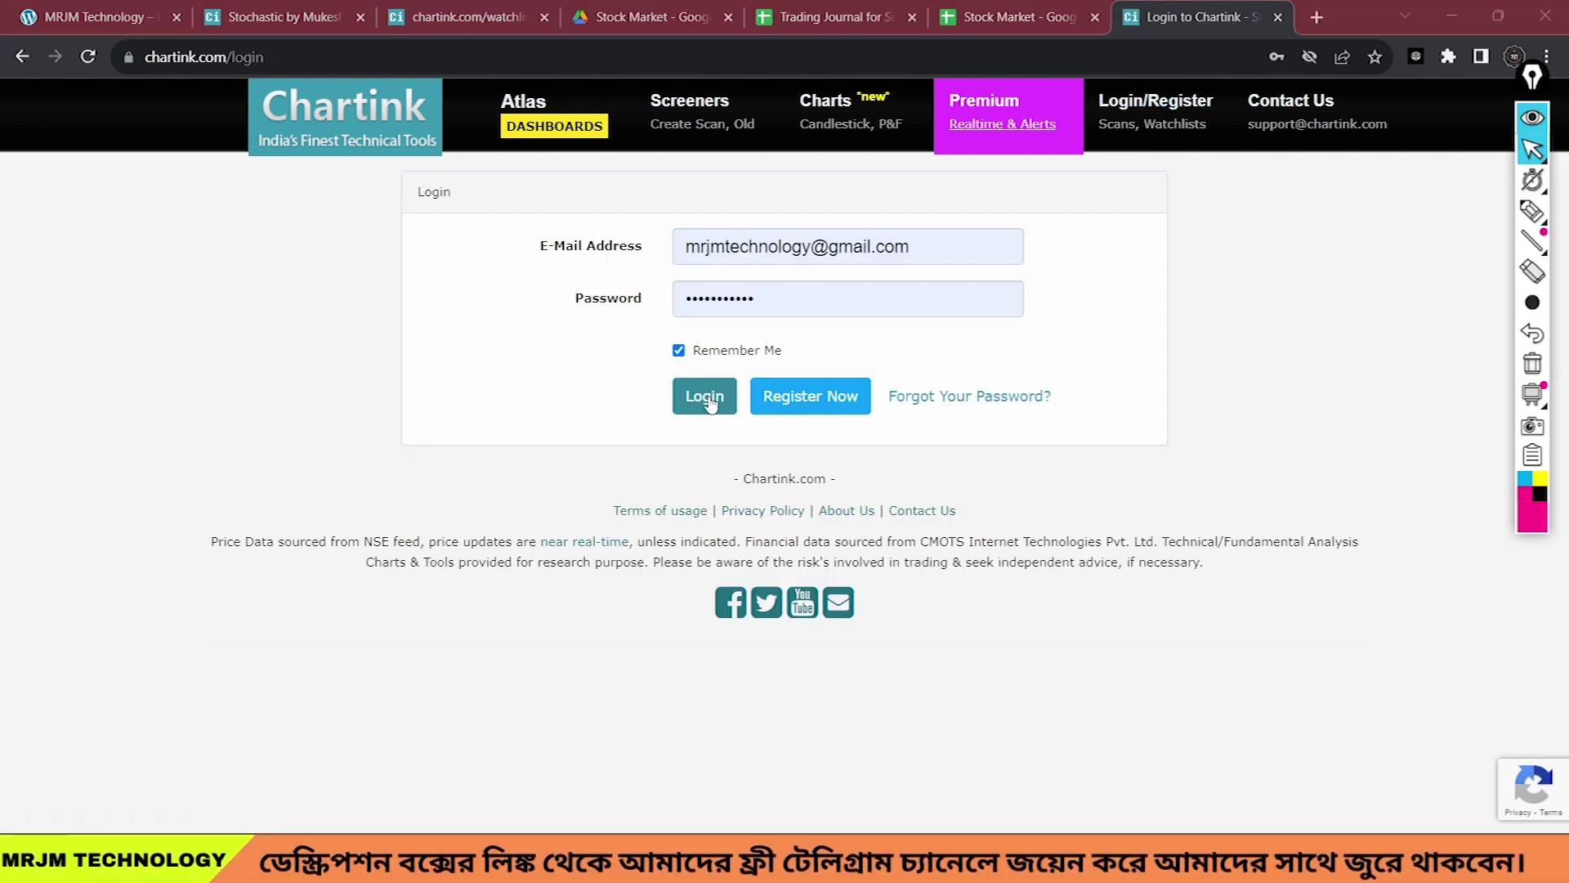
# Log in and highlight the dashboard's Scans, Watchlist, Alerts, Profile, Subscription and Custom Indicators sections.
pyautogui.click(709, 402)
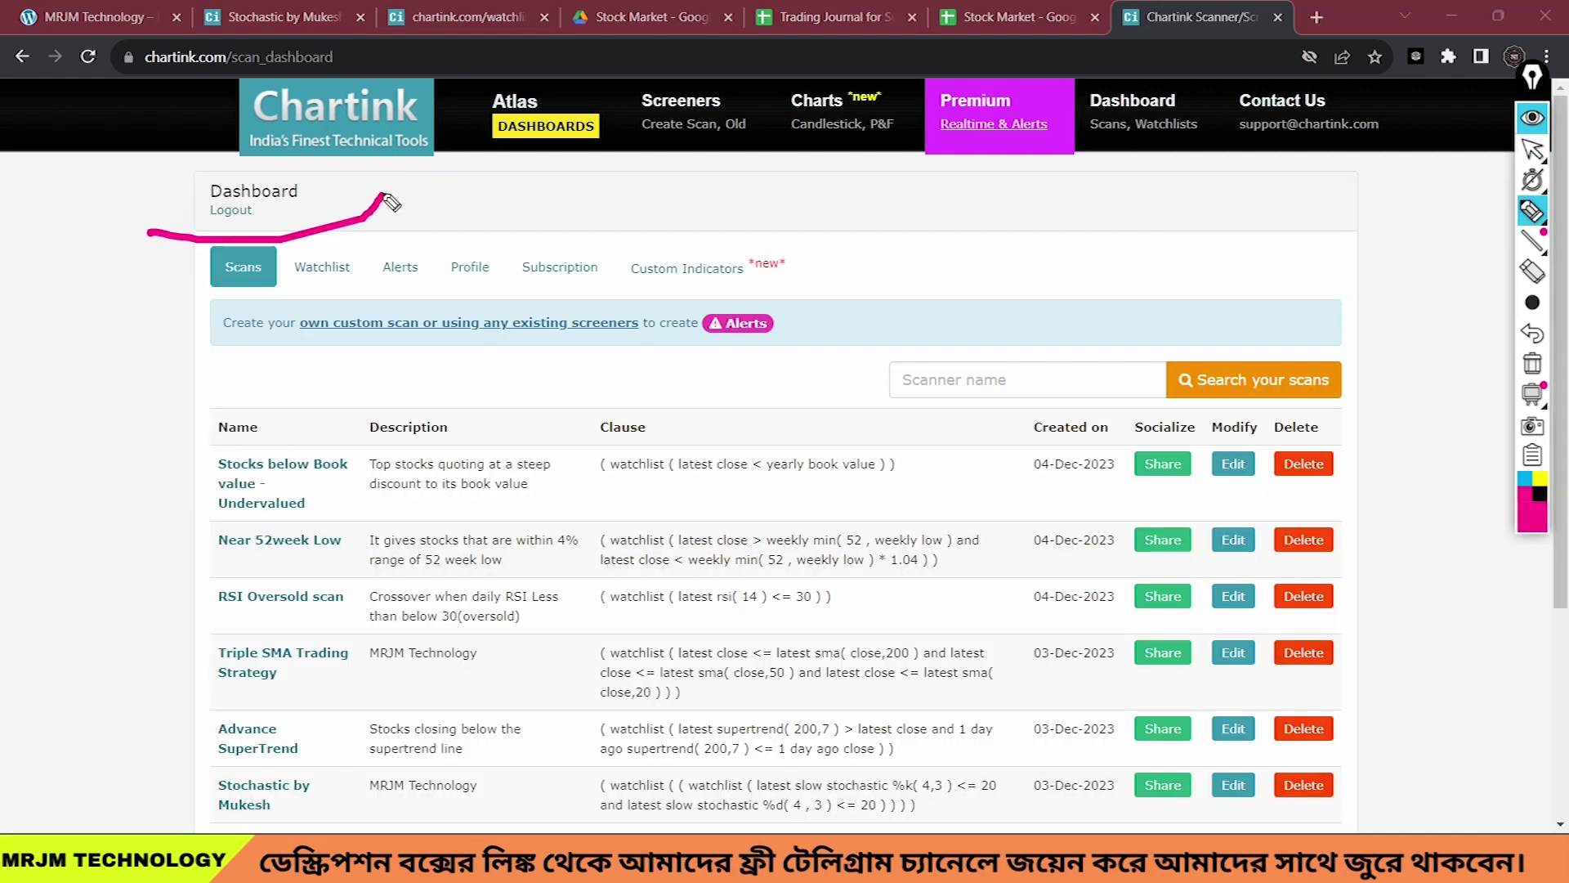
pyautogui.moveTo(384, 196)
pyautogui.mouseDown()
pyautogui.moveTo(152, 220)
pyautogui.moveTo(367, 230)
pyautogui.mouseUp()
pyautogui.moveTo(196, 308); pyautogui.dragTo(345, 284)
pyautogui.moveTo(371, 287); pyautogui.dragTo(420, 283)
pyautogui.moveTo(449, 292); pyautogui.dragTo(740, 272)
pyautogui.moveTo(491, 233); pyautogui.dragTo(706, 233)
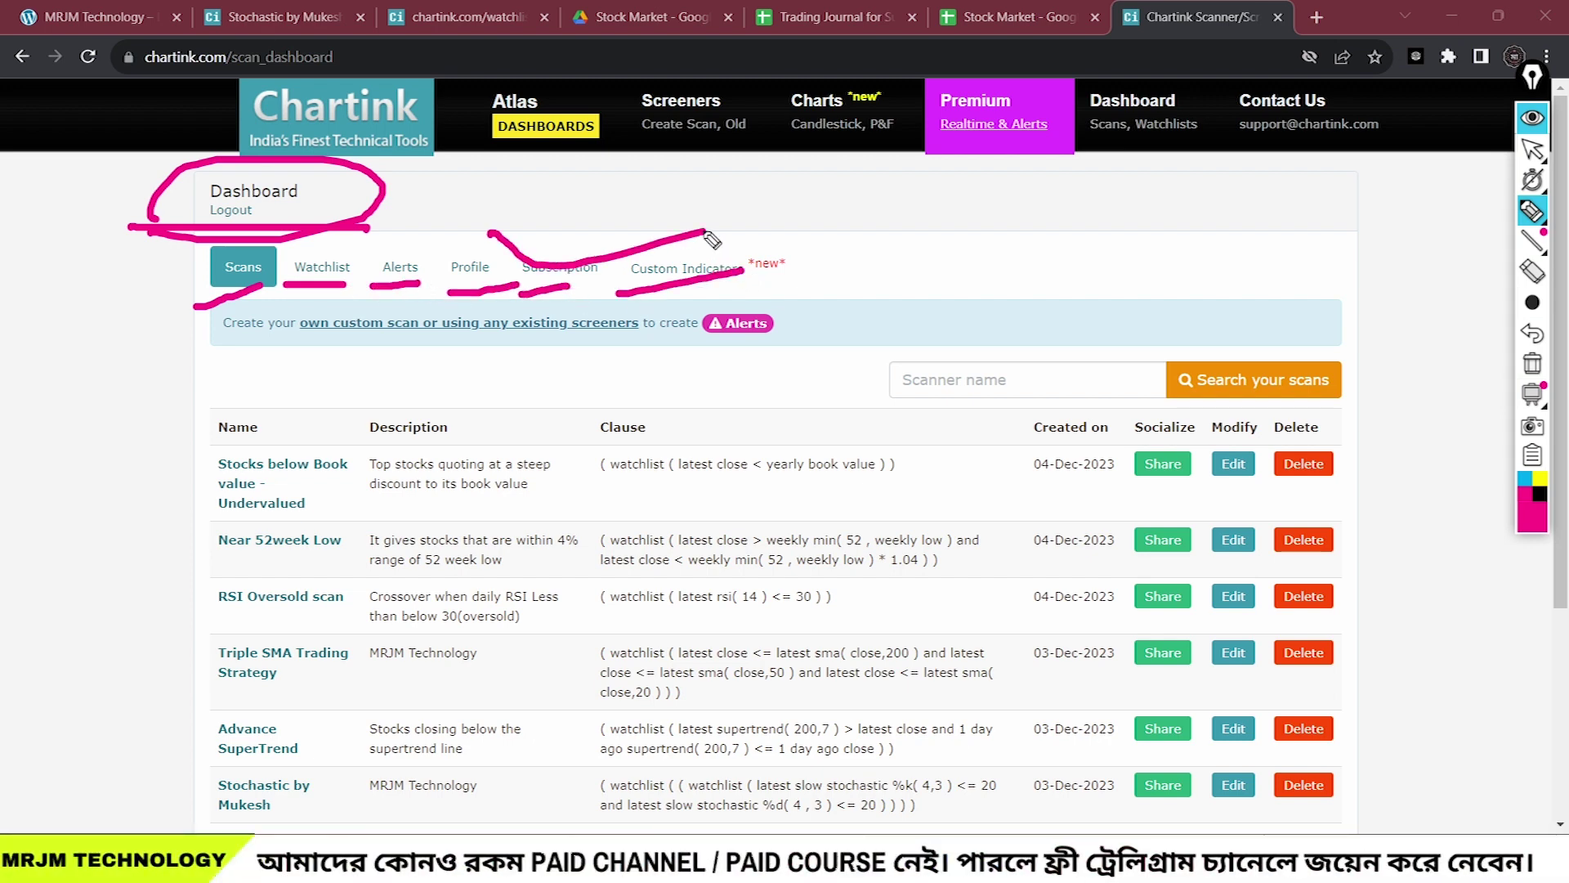
pyautogui.moveTo(713, 172); pyautogui.dragTo(868, 147)
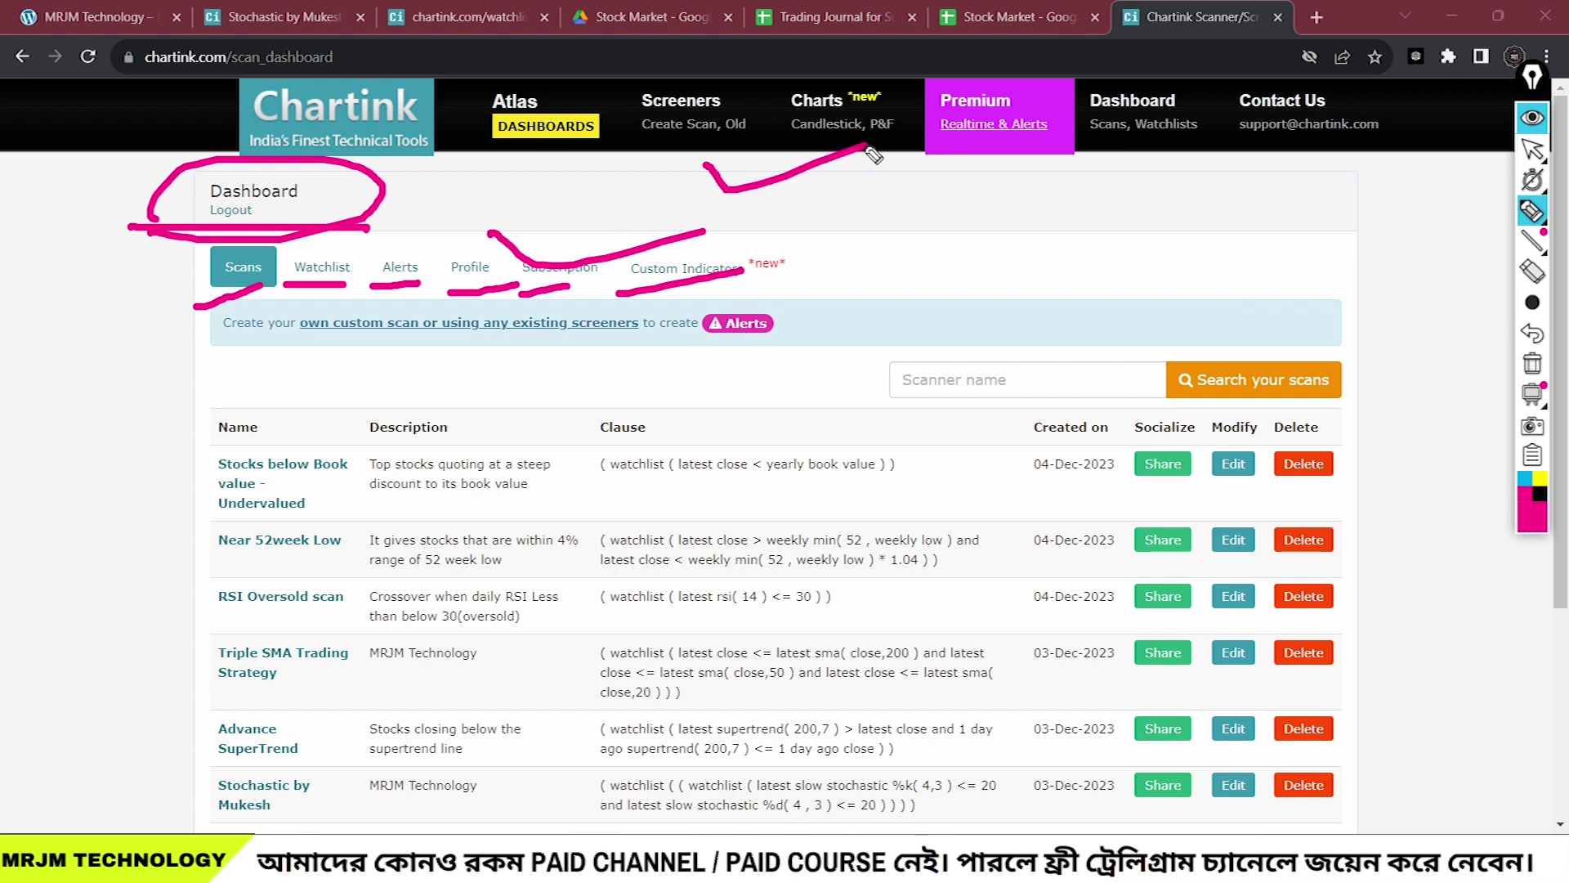
pyautogui.moveTo(192, 324)
pyautogui.mouseDown()
pyautogui.moveTo(296, 238)
pyautogui.moveTo(168, 282)
pyautogui.mouseUp()
pyautogui.moveTo(298, 315); pyautogui.dragTo(276, 308)
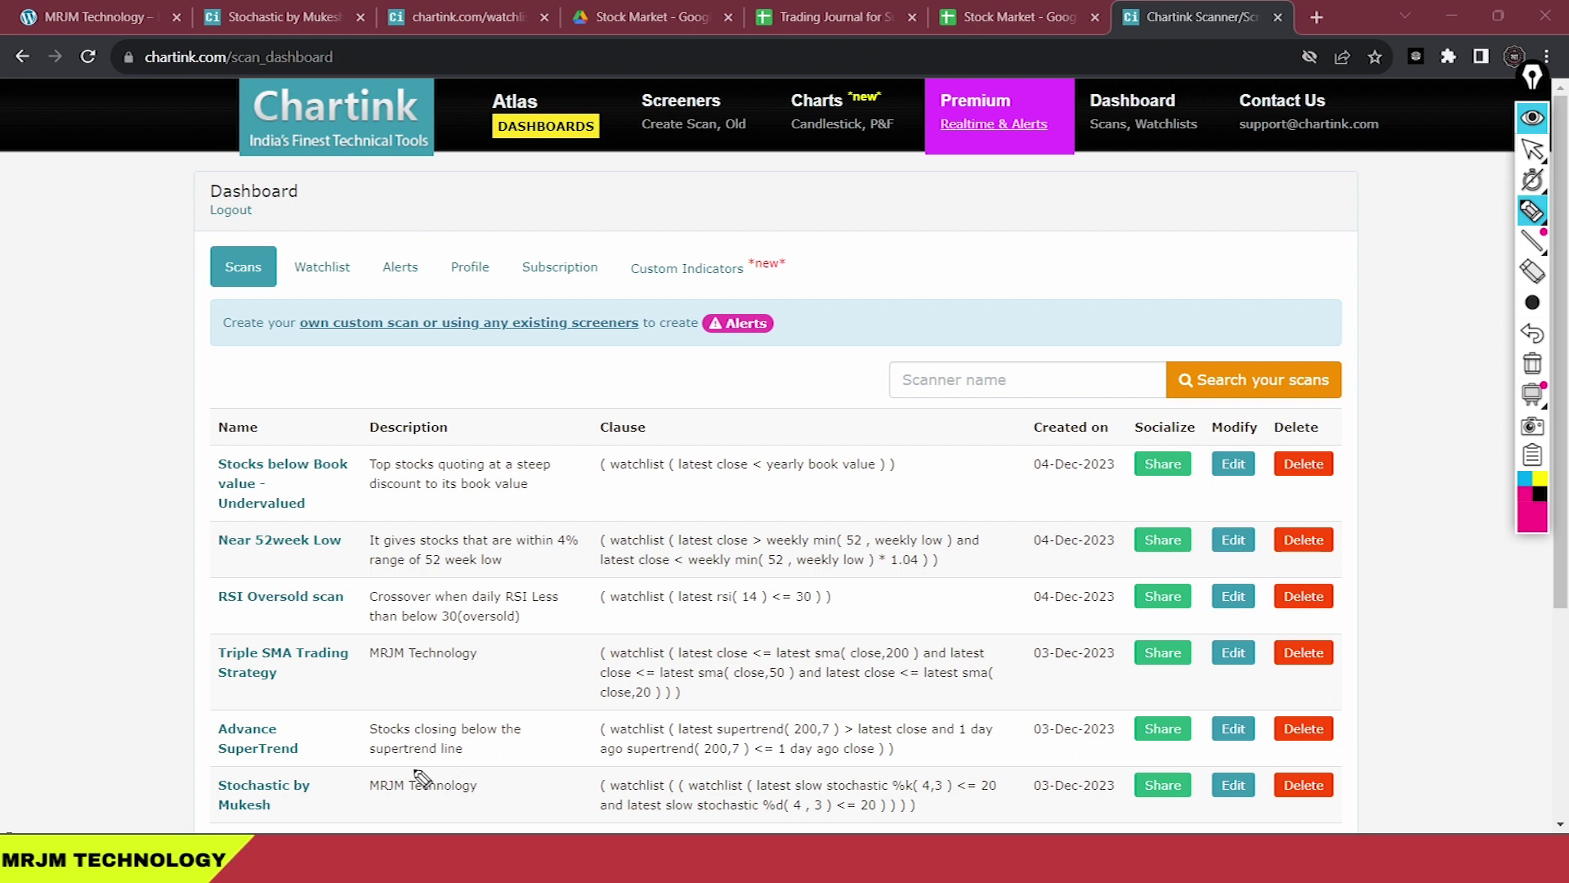
# Mark the saved 'Stochastic by Mukesh' scan and its condition, and point to where new scans are created.
pyautogui.moveTo(196, 817)
pyautogui.mouseDown()
pyautogui.moveTo(335, 791)
pyautogui.moveTo(195, 815)
pyautogui.mouseUp()
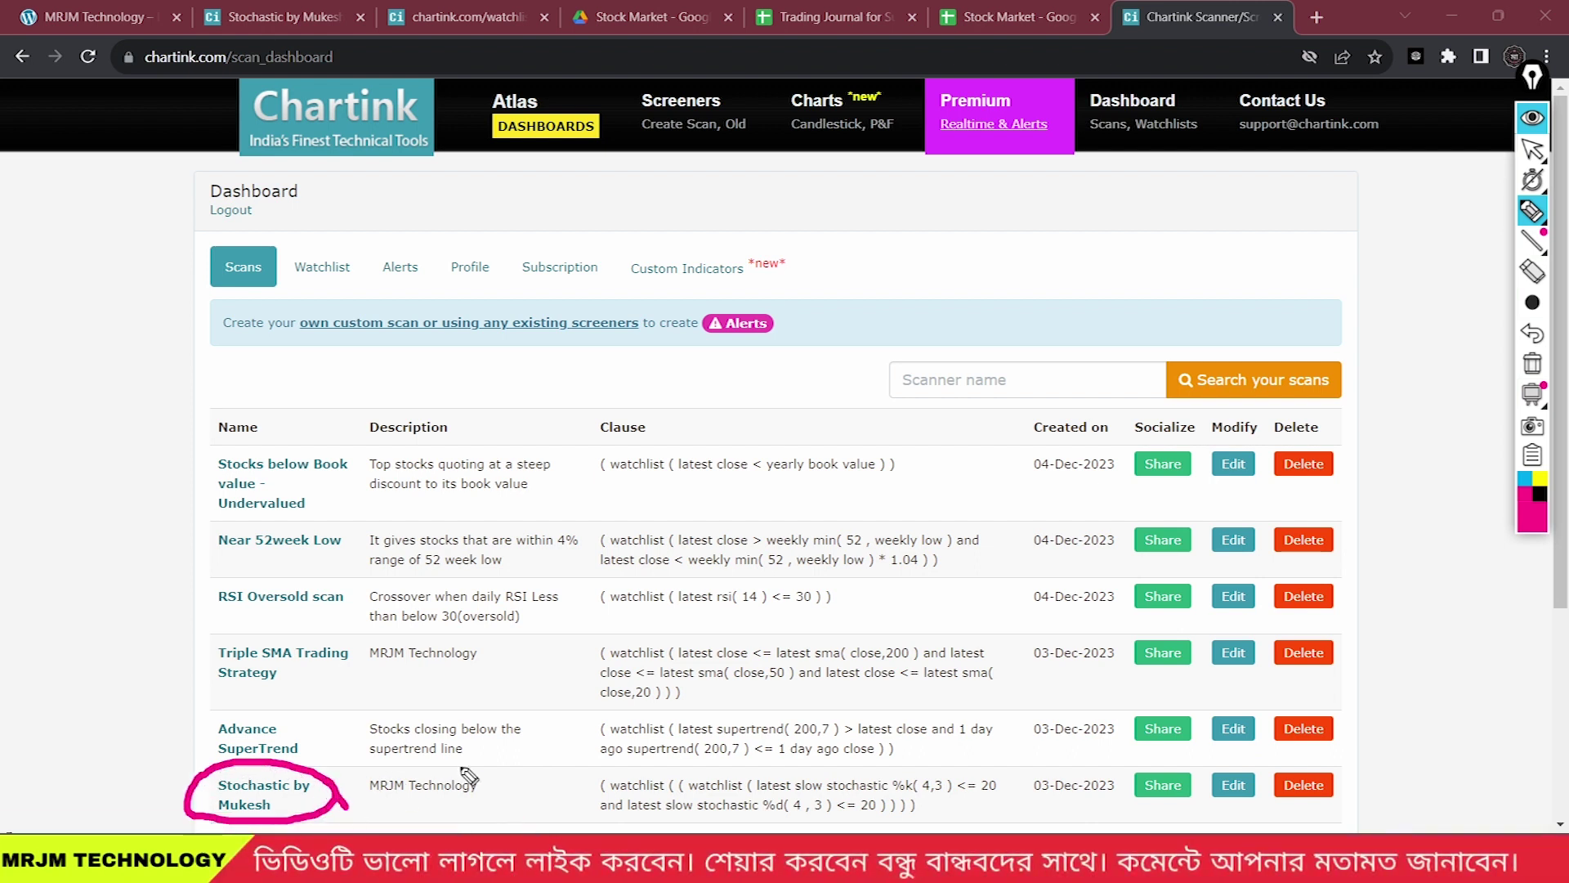
pyautogui.moveTo(339, 807); pyautogui.dragTo(486, 760)
pyautogui.moveTo(554, 797); pyautogui.dragTo(646, 777)
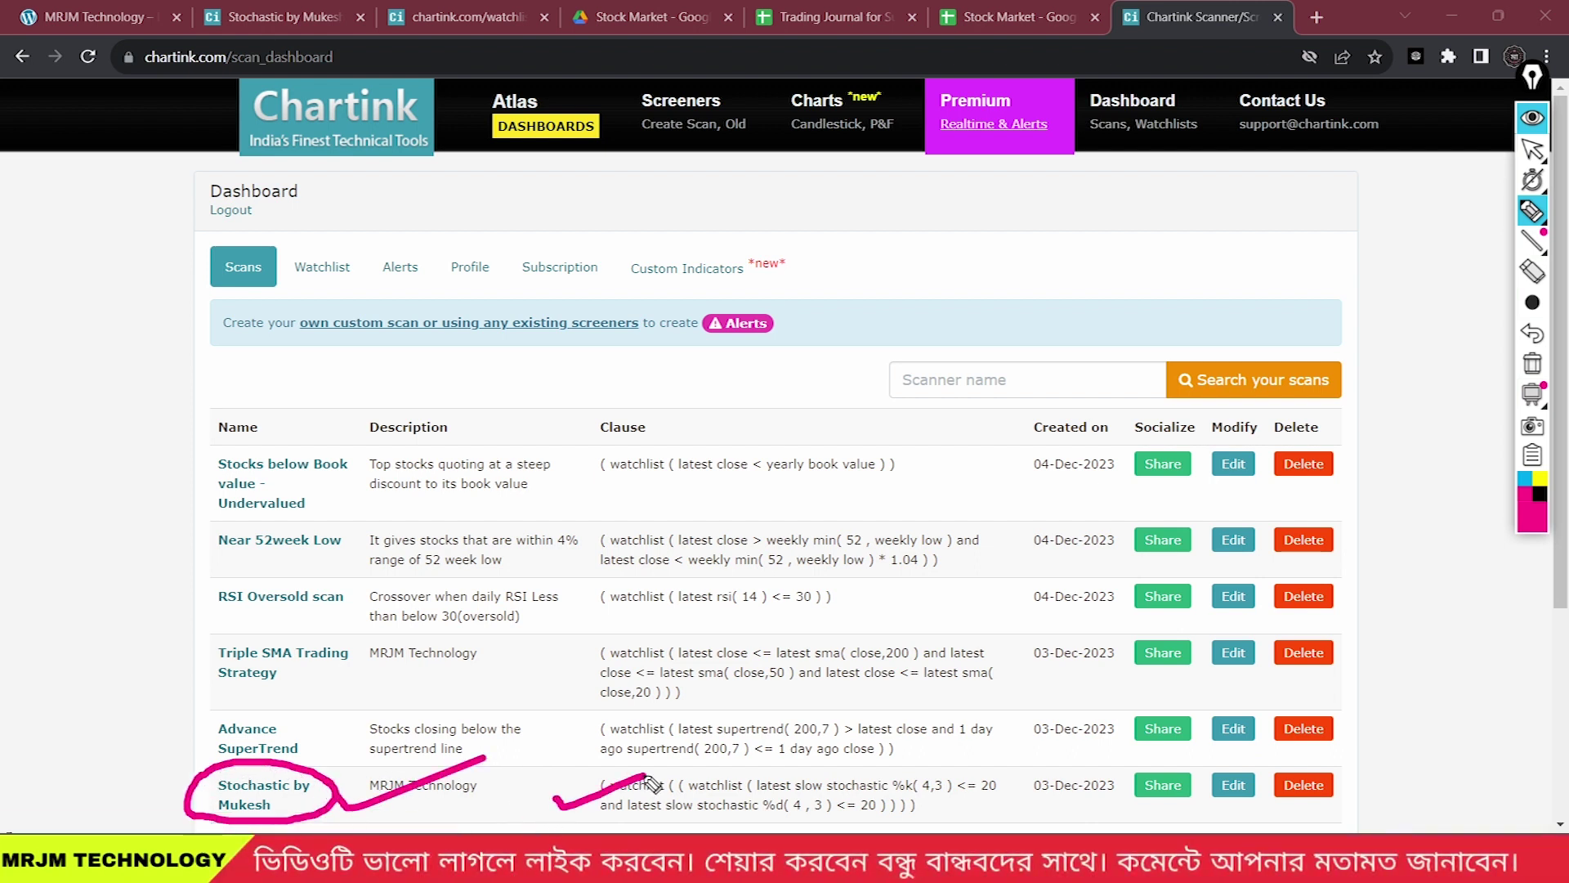
pyautogui.click(1532, 364)
pyautogui.moveTo(631, 116)
pyautogui.mouseDown()
pyautogui.moveTo(720, 115)
pyautogui.moveTo(711, 145)
pyautogui.mouseUp()
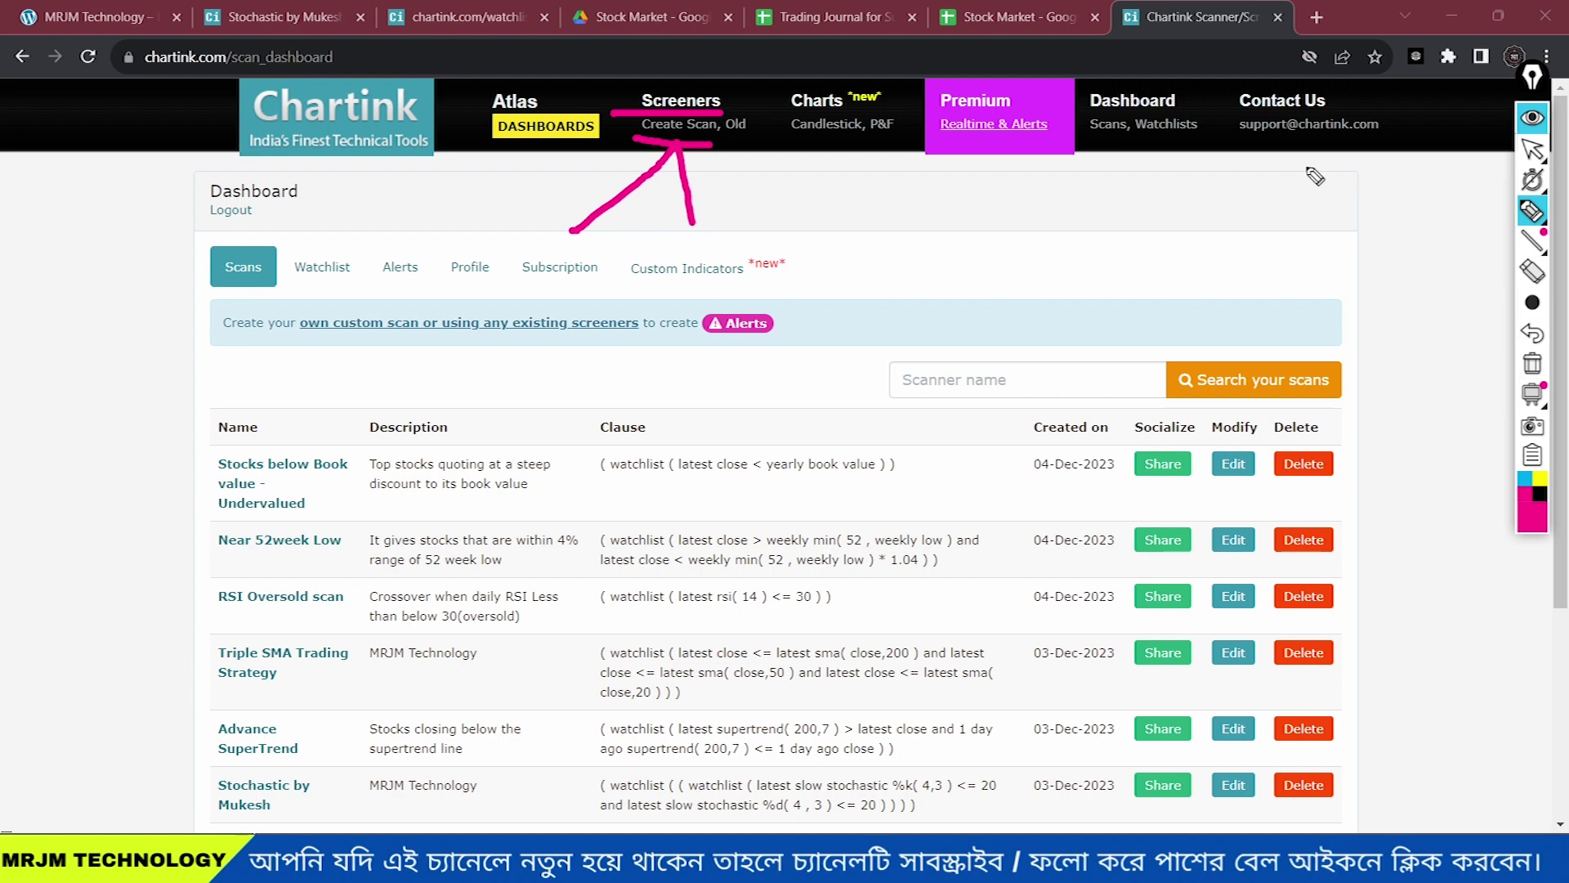
# Open the new-scan page and underline its cash segment filter sentence.
pyautogui.click(1533, 150)
pyautogui.click(678, 131)
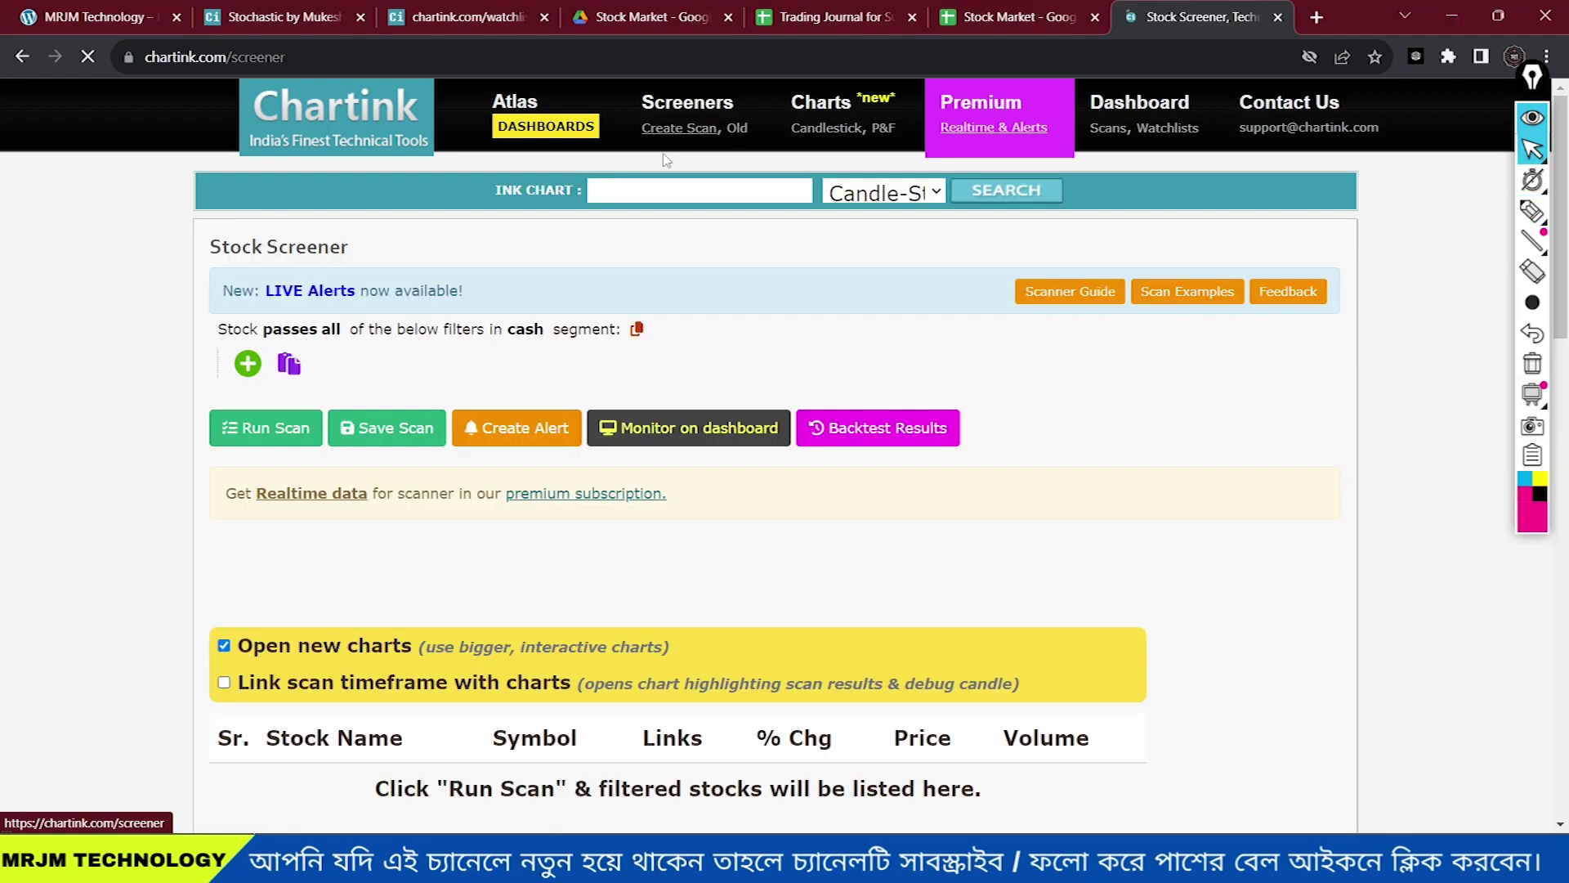
pyautogui.hotkey('ctrl', 'shift', '3')
pyautogui.moveTo(171, 348)
pyautogui.mouseDown()
pyautogui.moveTo(576, 343)
pyautogui.moveTo(540, 309)
pyautogui.moveTo(498, 335)
pyautogui.moveTo(521, 360)
pyautogui.mouseUp()
pyautogui.moveTo(147, 344); pyautogui.dragTo(602, 346)
pyautogui.moveTo(204, 348); pyautogui.dragTo(627, 349)
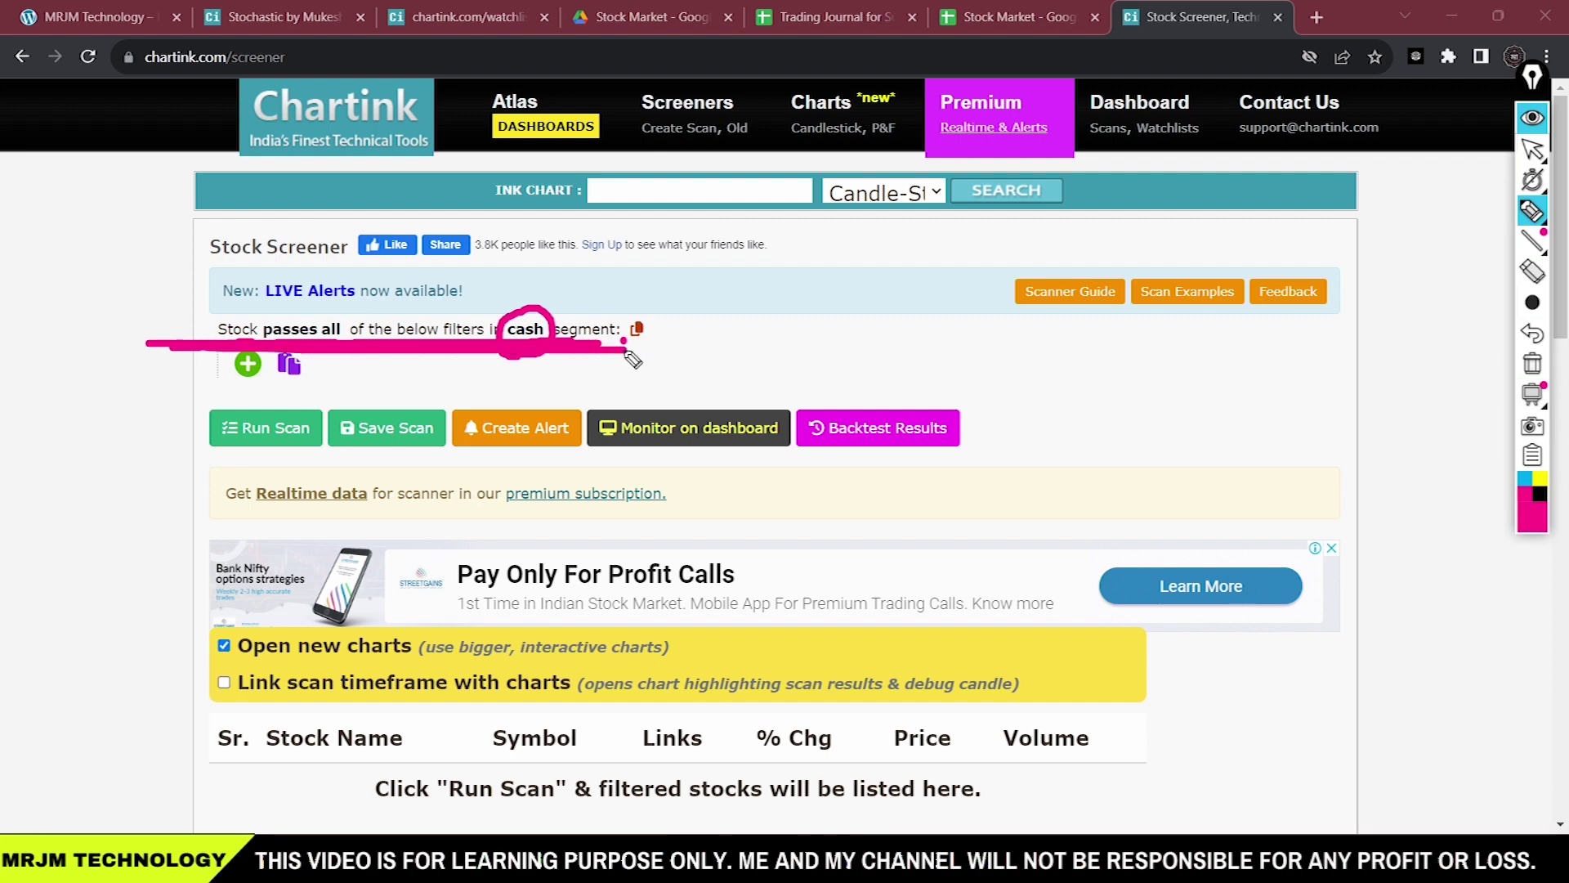
pyautogui.click(1532, 363)
# Add a new filter and narrow its measure list with 'sl' to the Slow Stochastic options.
pyautogui.moveTo(196, 407)
pyautogui.mouseDown()
pyautogui.moveTo(286, 356)
pyautogui.moveTo(207, 356)
pyautogui.moveTo(267, 383)
pyautogui.mouseUp()
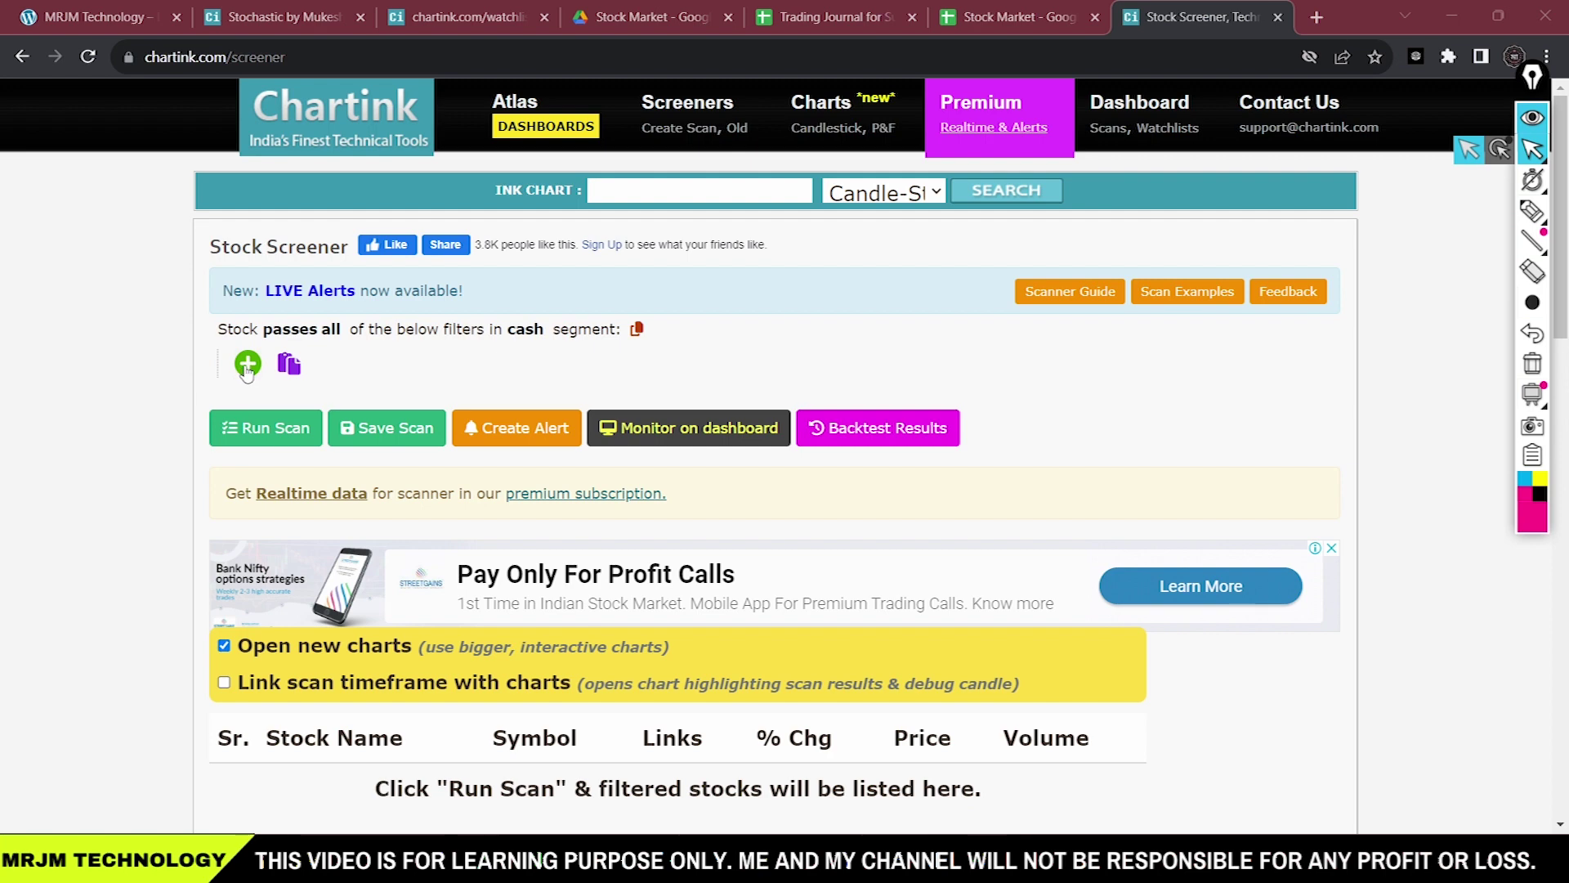
pyautogui.click(247, 365)
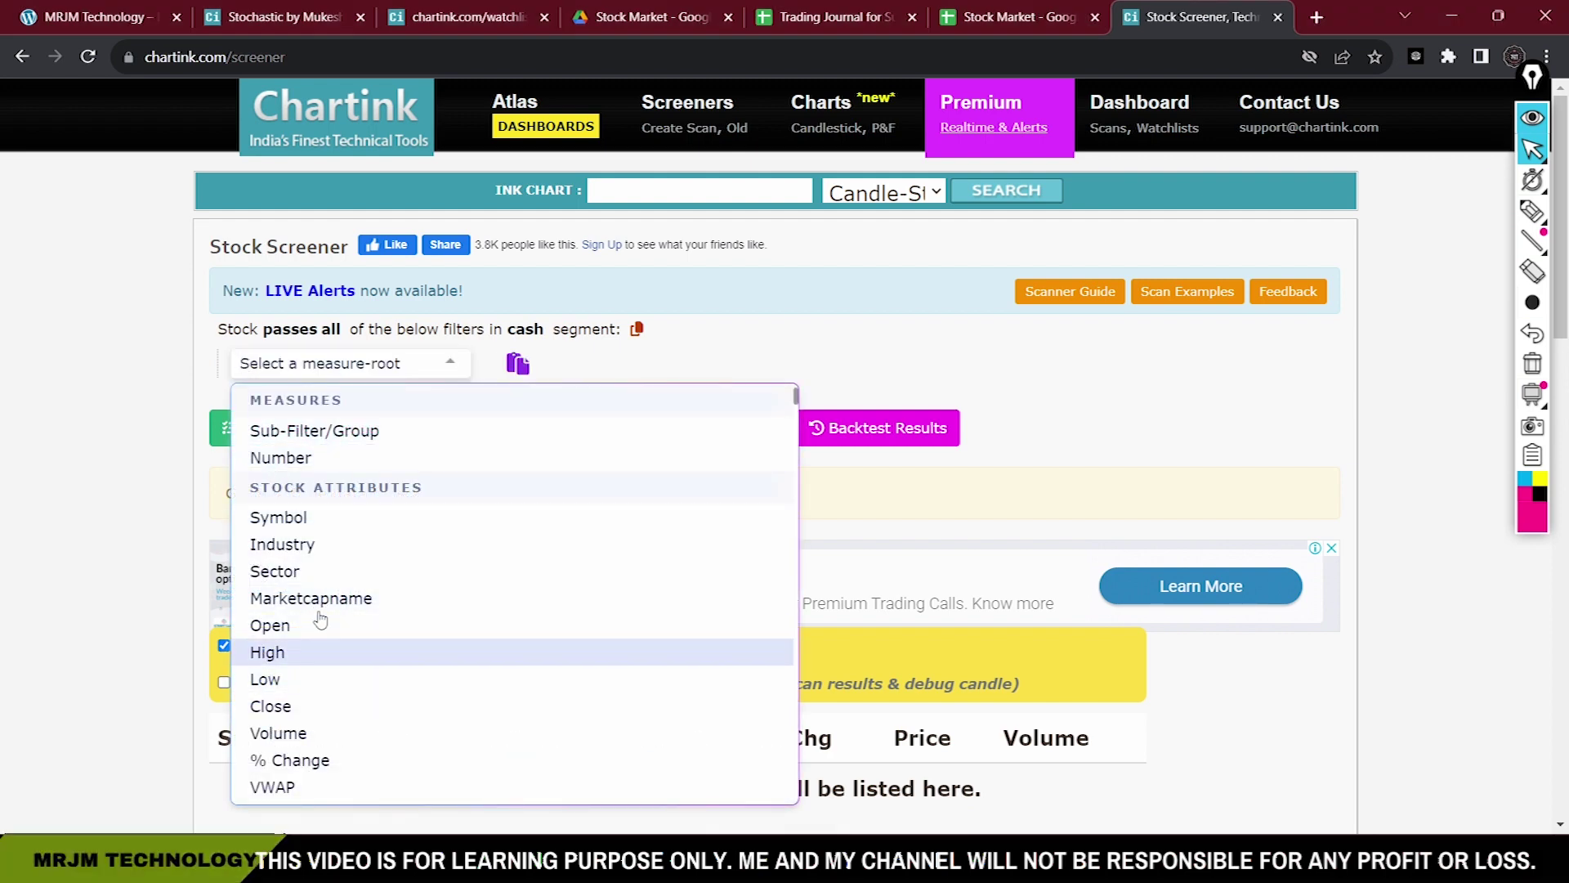
pyautogui.scroll(-20, 319, 621)
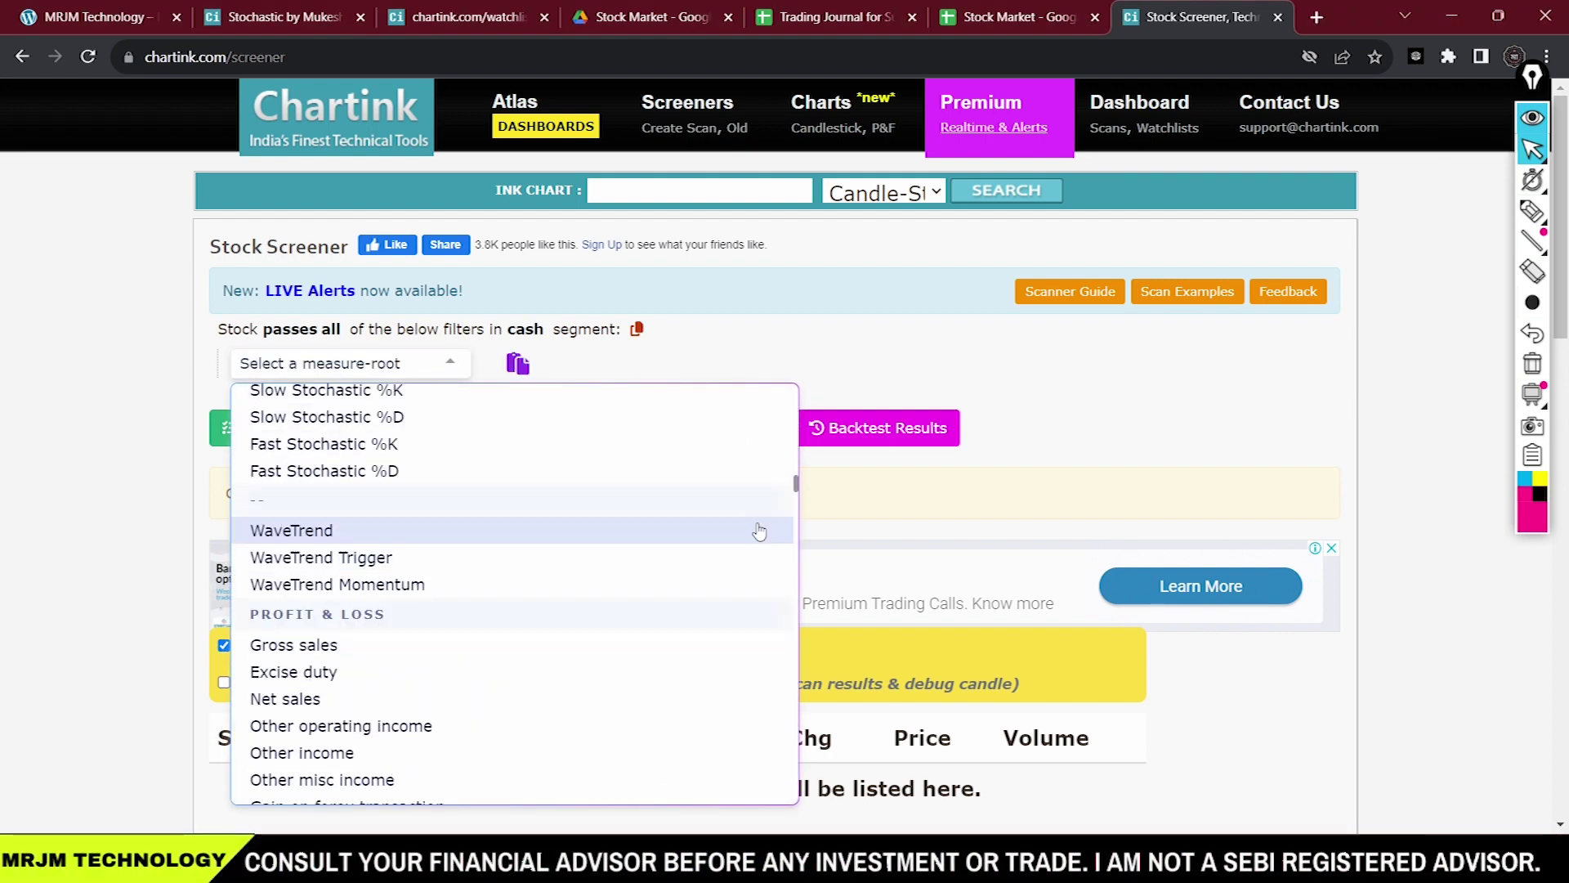
pyautogui.moveTo(795, 489); pyautogui.dragTo(784, 399)
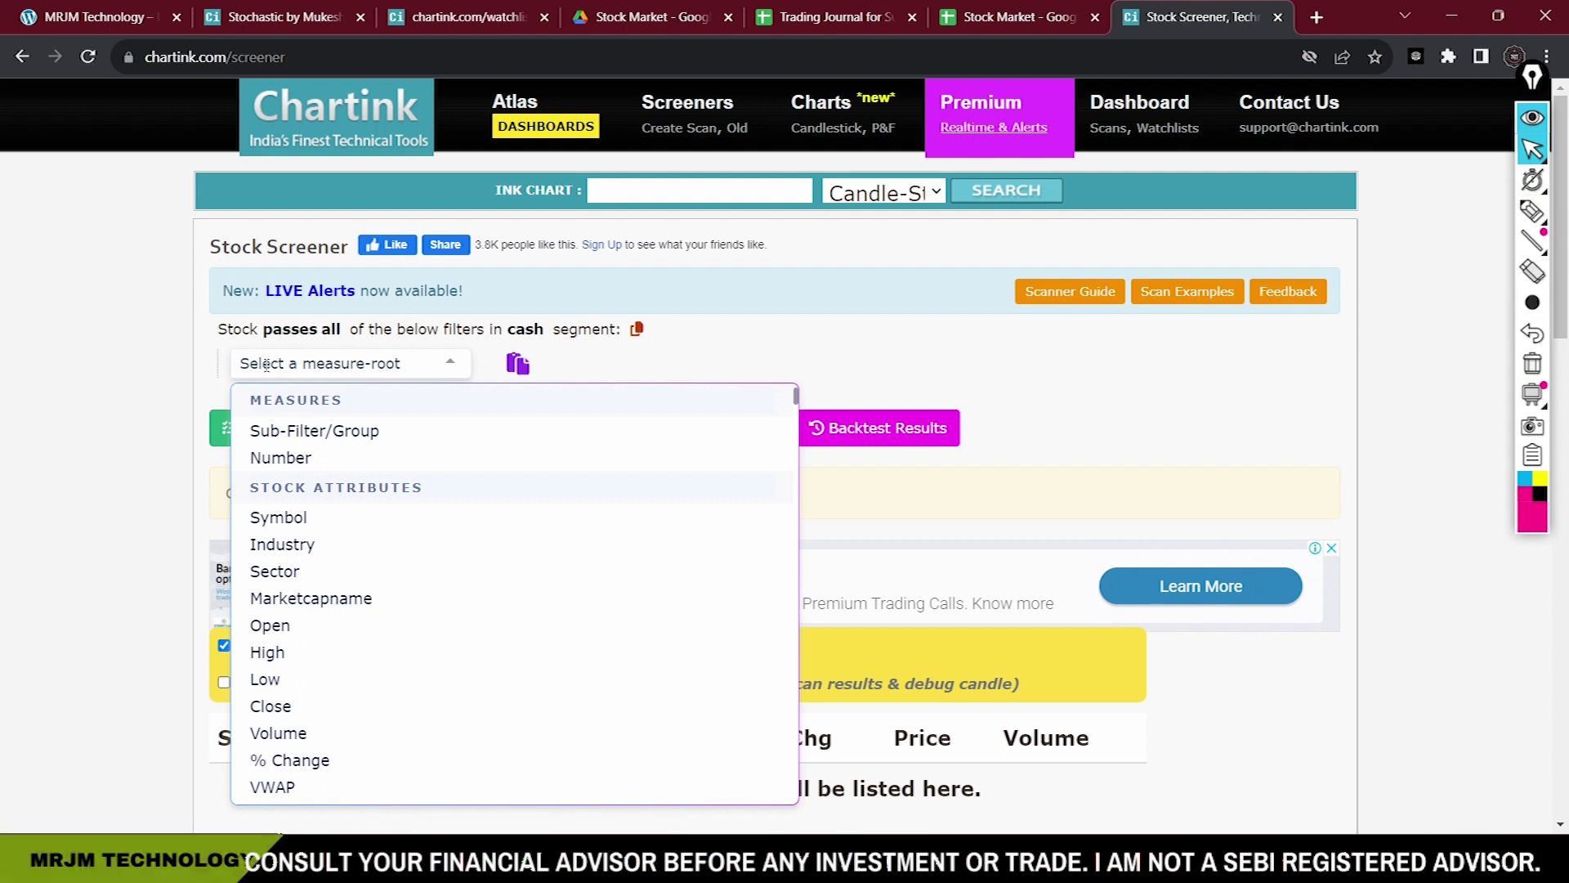
pyautogui.write('slo')
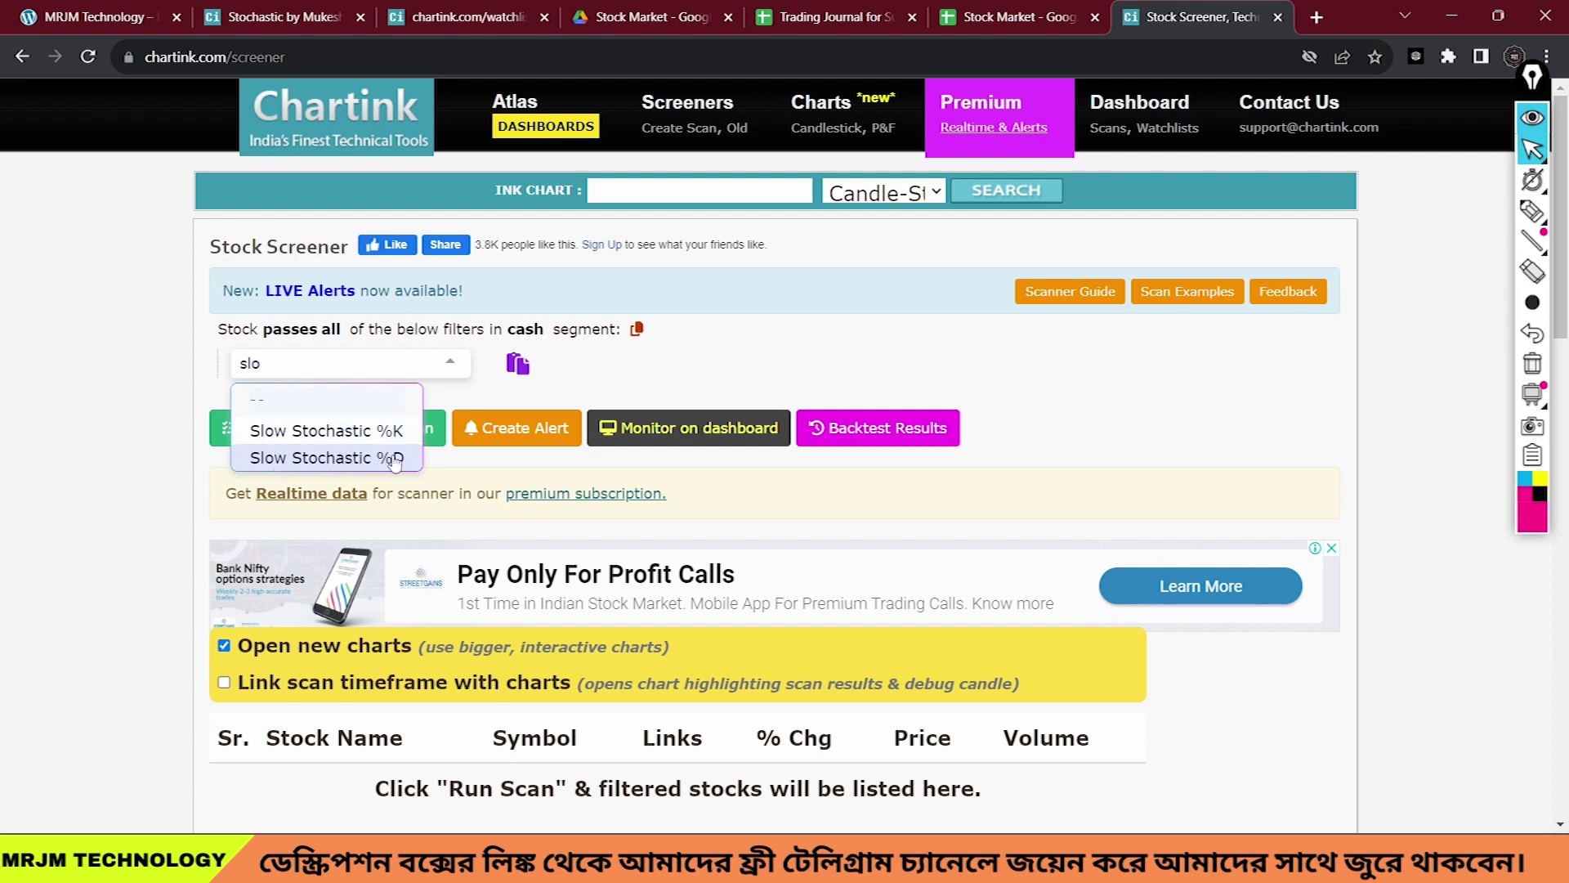
# Choose Slow Stochastic %K as the filter measure and mark its (14,3) parameters.
pyautogui.click(337, 435)
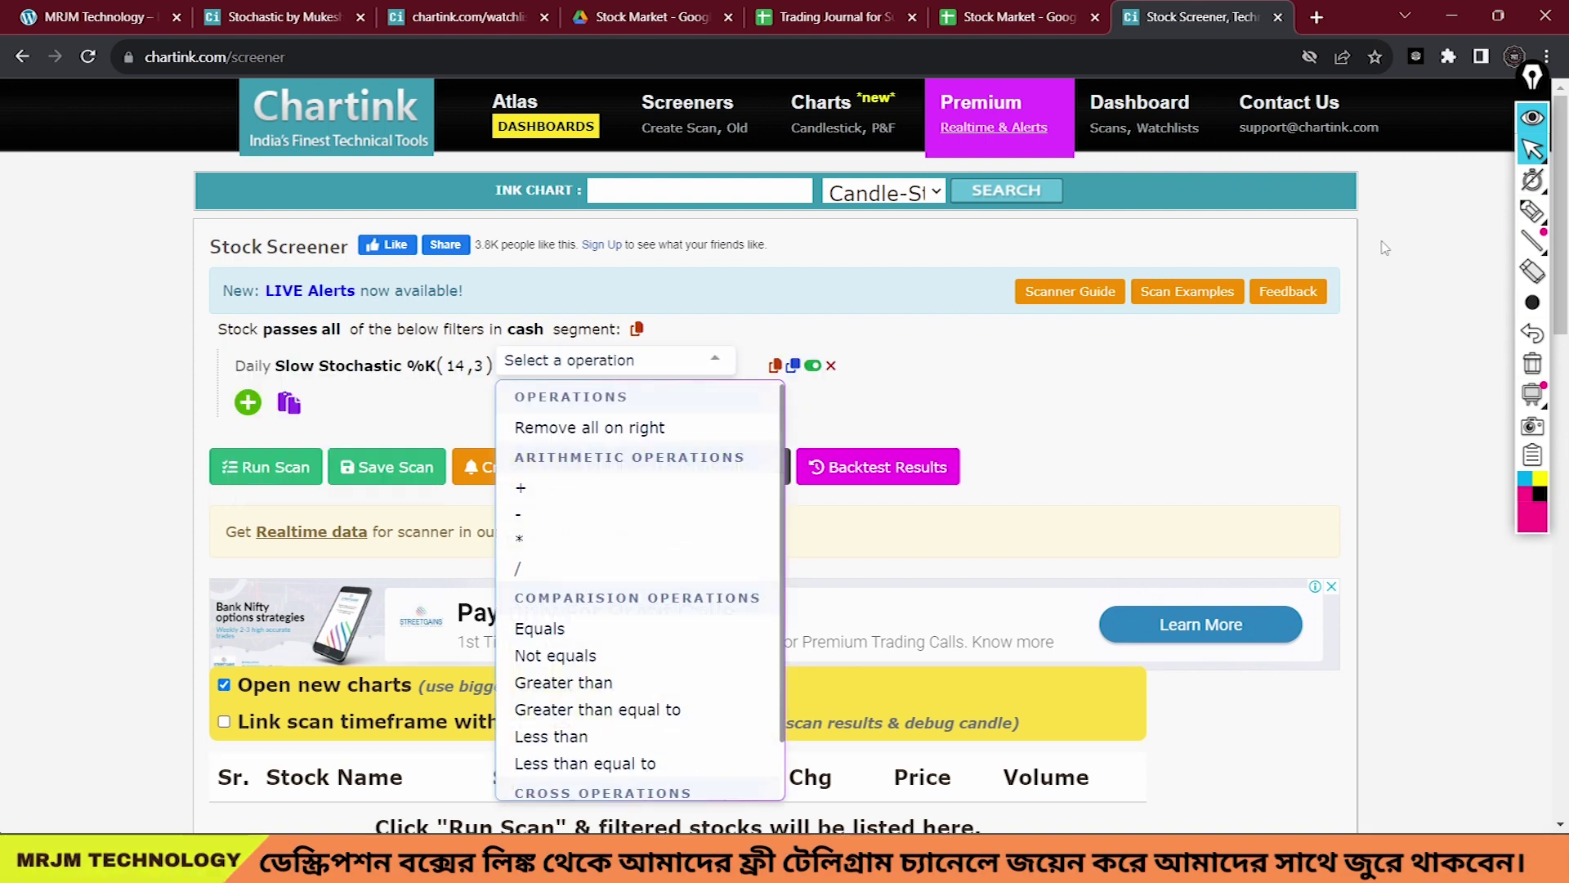
pyautogui.moveTo(245, 389); pyautogui.dragTo(438, 392)
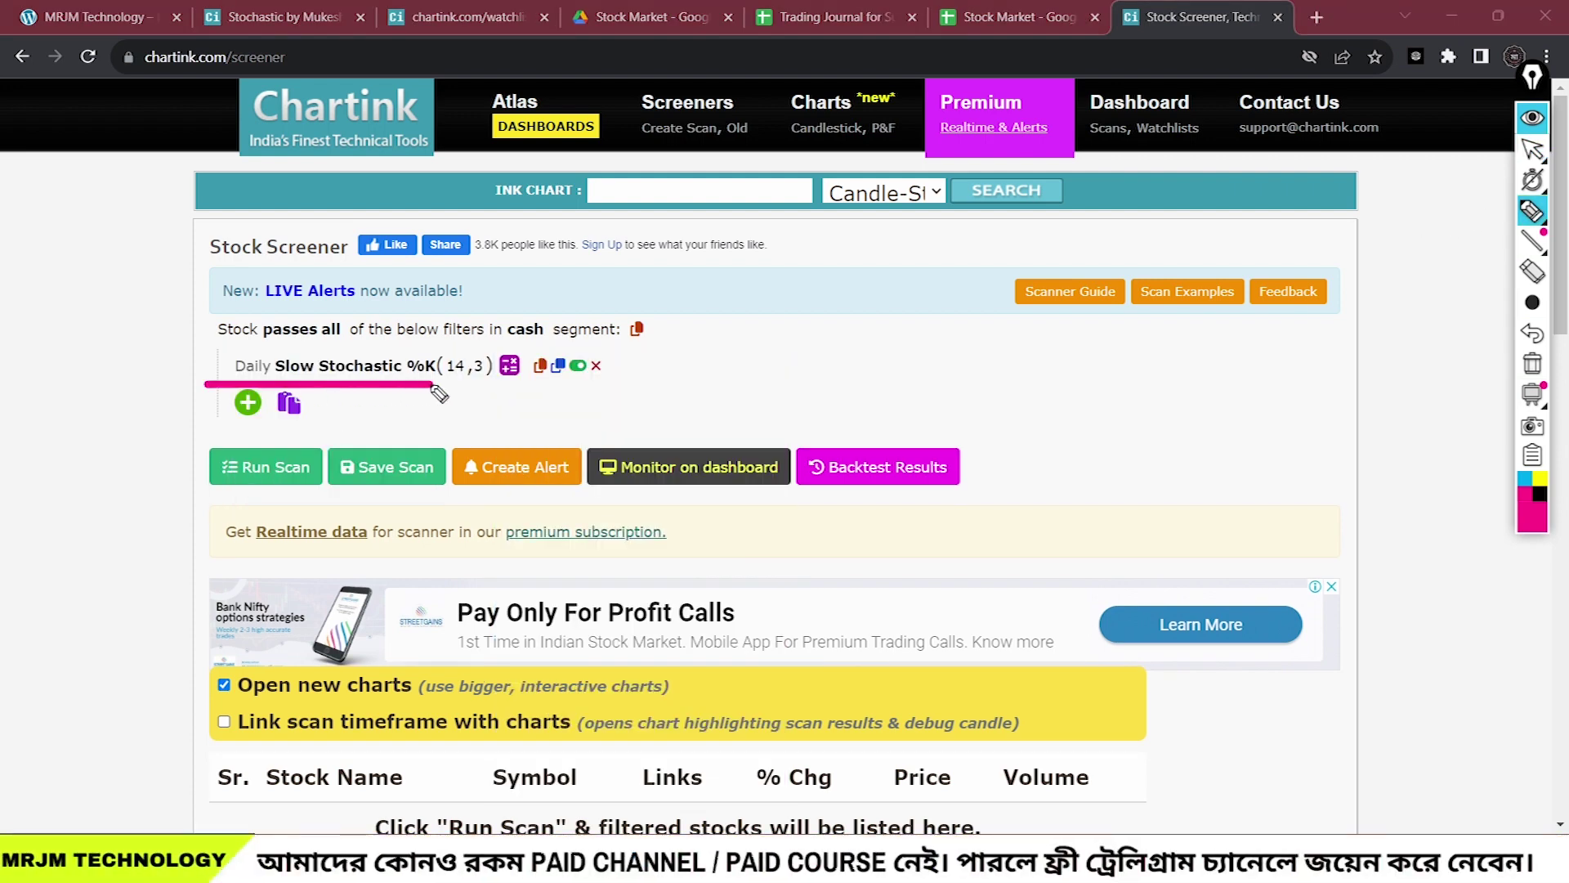
pyautogui.moveTo(419, 474)
pyautogui.mouseDown()
pyautogui.moveTo(467, 425)
pyautogui.moveTo(495, 416)
pyautogui.moveTo(505, 444)
pyautogui.mouseUp()
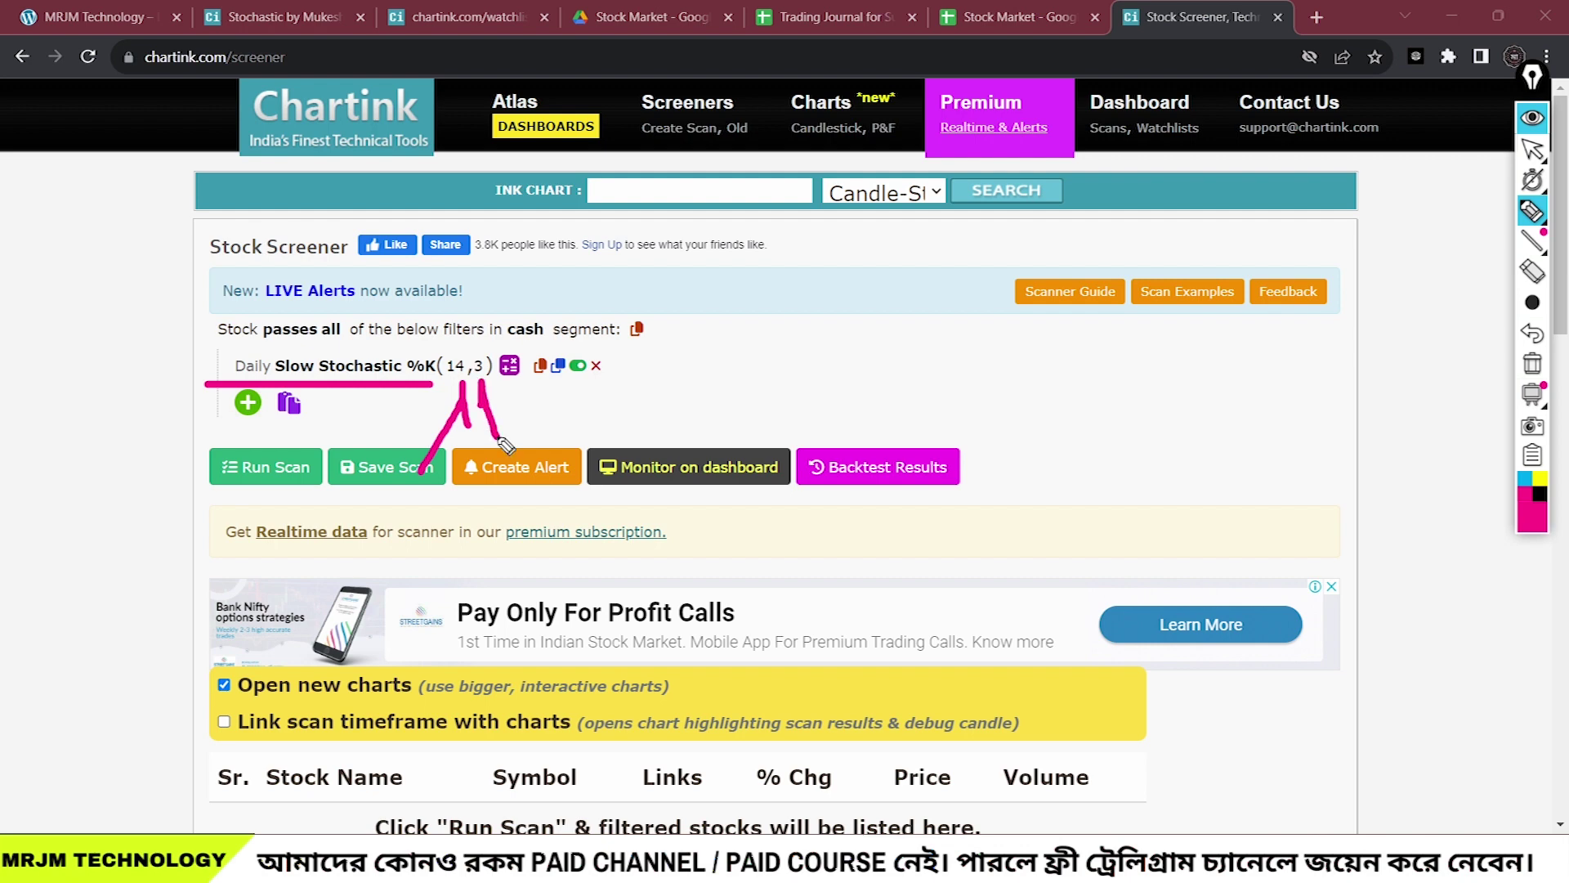
pyautogui.moveTo(490, 389)
pyautogui.mouseDown()
pyautogui.moveTo(463, 343)
pyautogui.moveTo(446, 395)
pyautogui.mouseUp()
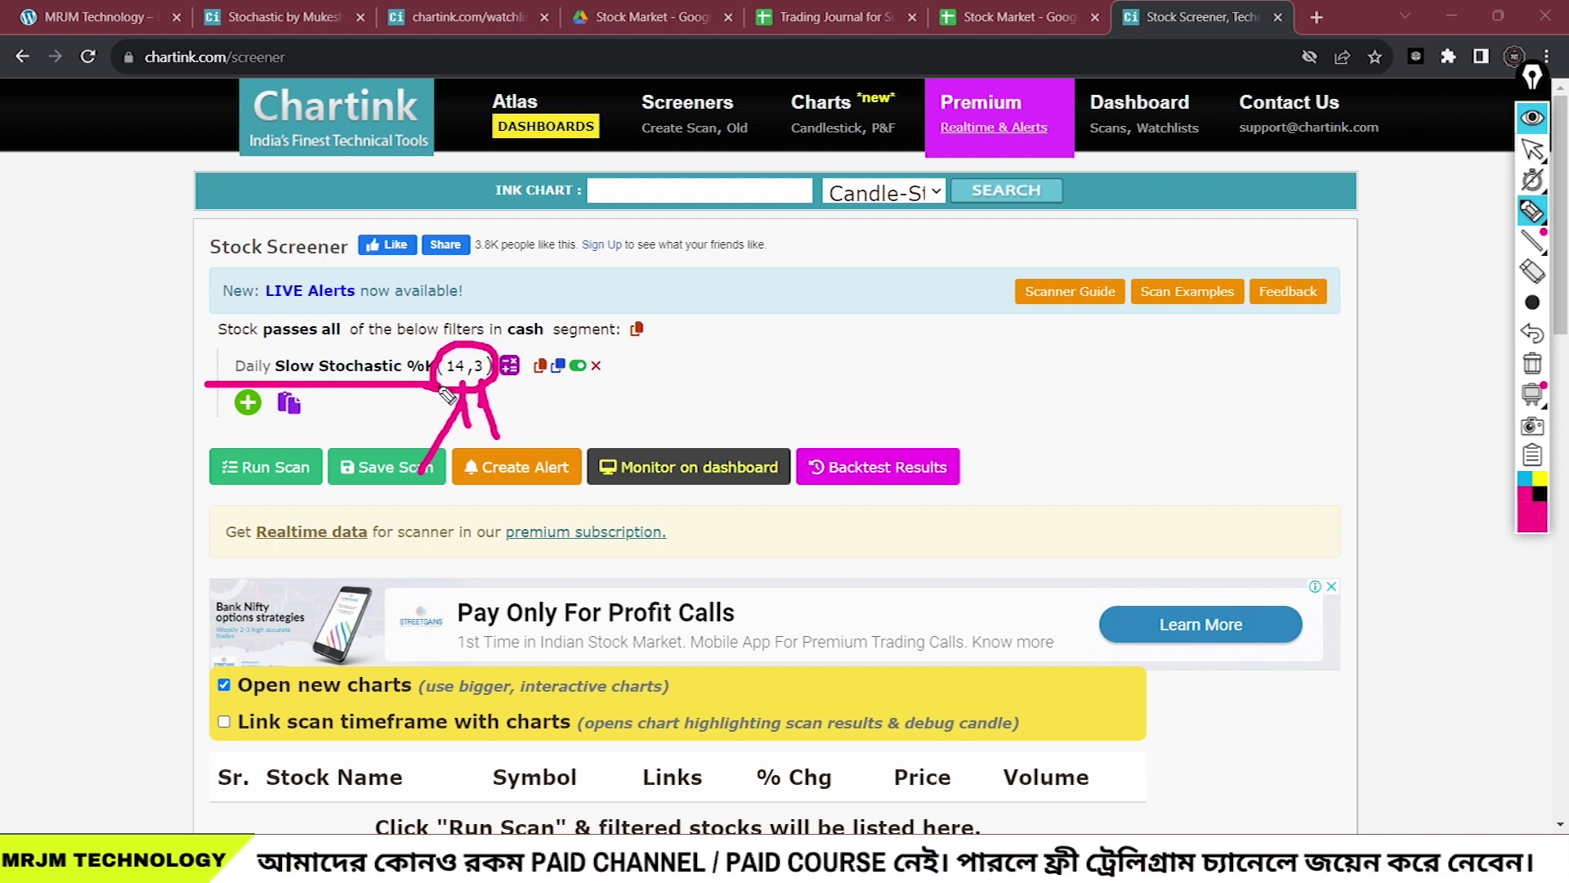
pyautogui.click(1532, 150)
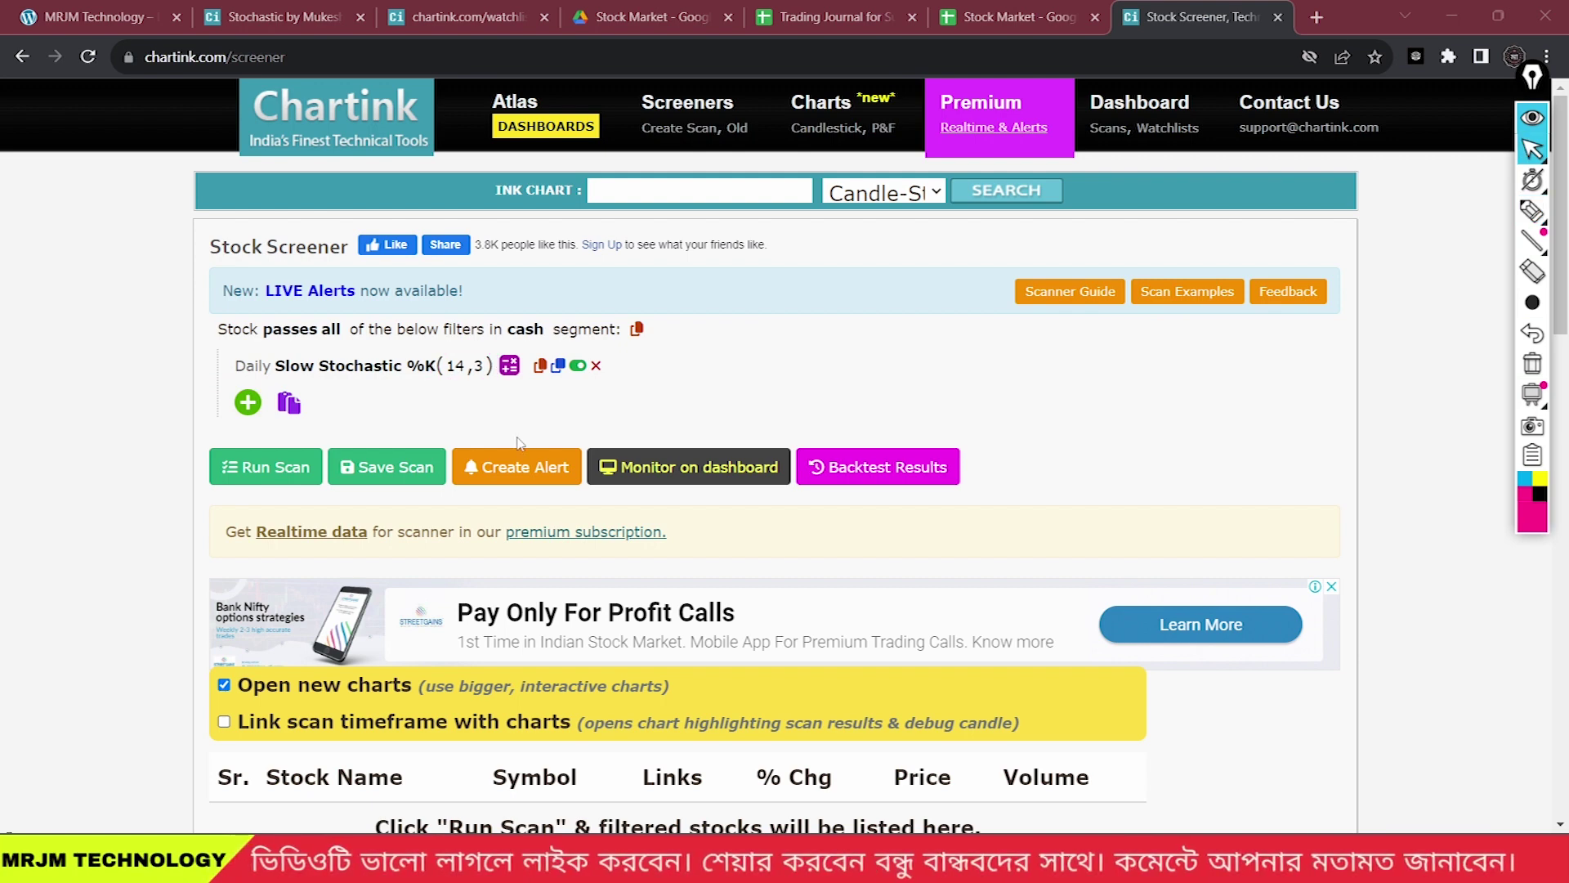
pyautogui.moveTo(496, 389)
pyautogui.mouseDown()
pyautogui.moveTo(531, 352)
pyautogui.moveTo(486, 376)
pyautogui.mouseUp()
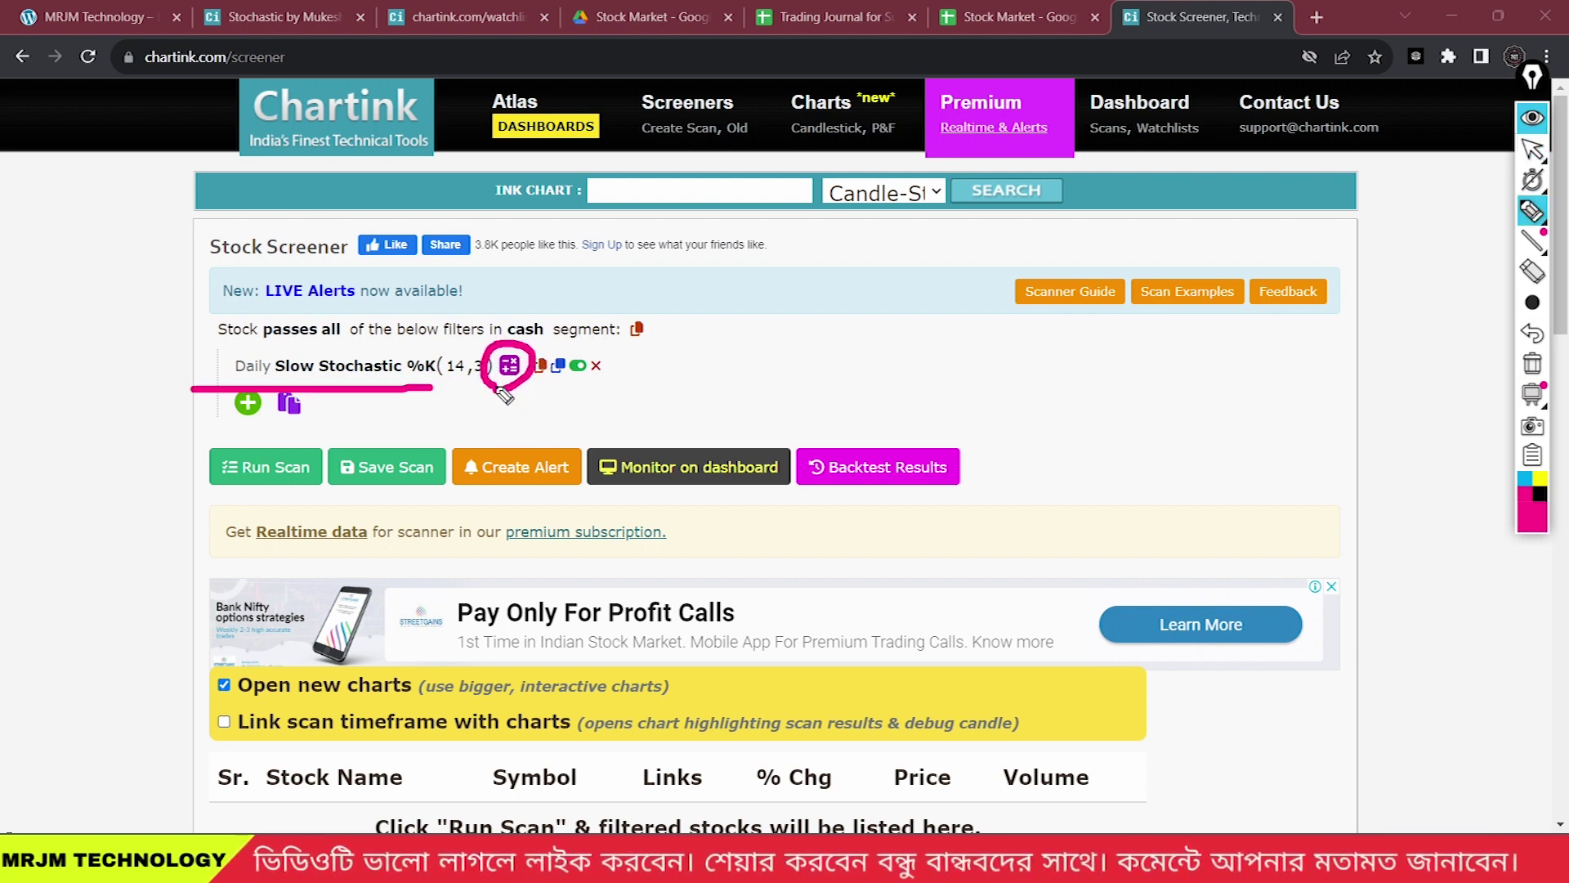
pyautogui.moveTo(508, 391)
pyautogui.mouseDown()
pyautogui.moveTo(476, 488)
pyautogui.moveTo(539, 462)
pyautogui.moveTo(536, 484)
pyautogui.mouseUp()
pyautogui.hotkey('ctrl', 'F1')
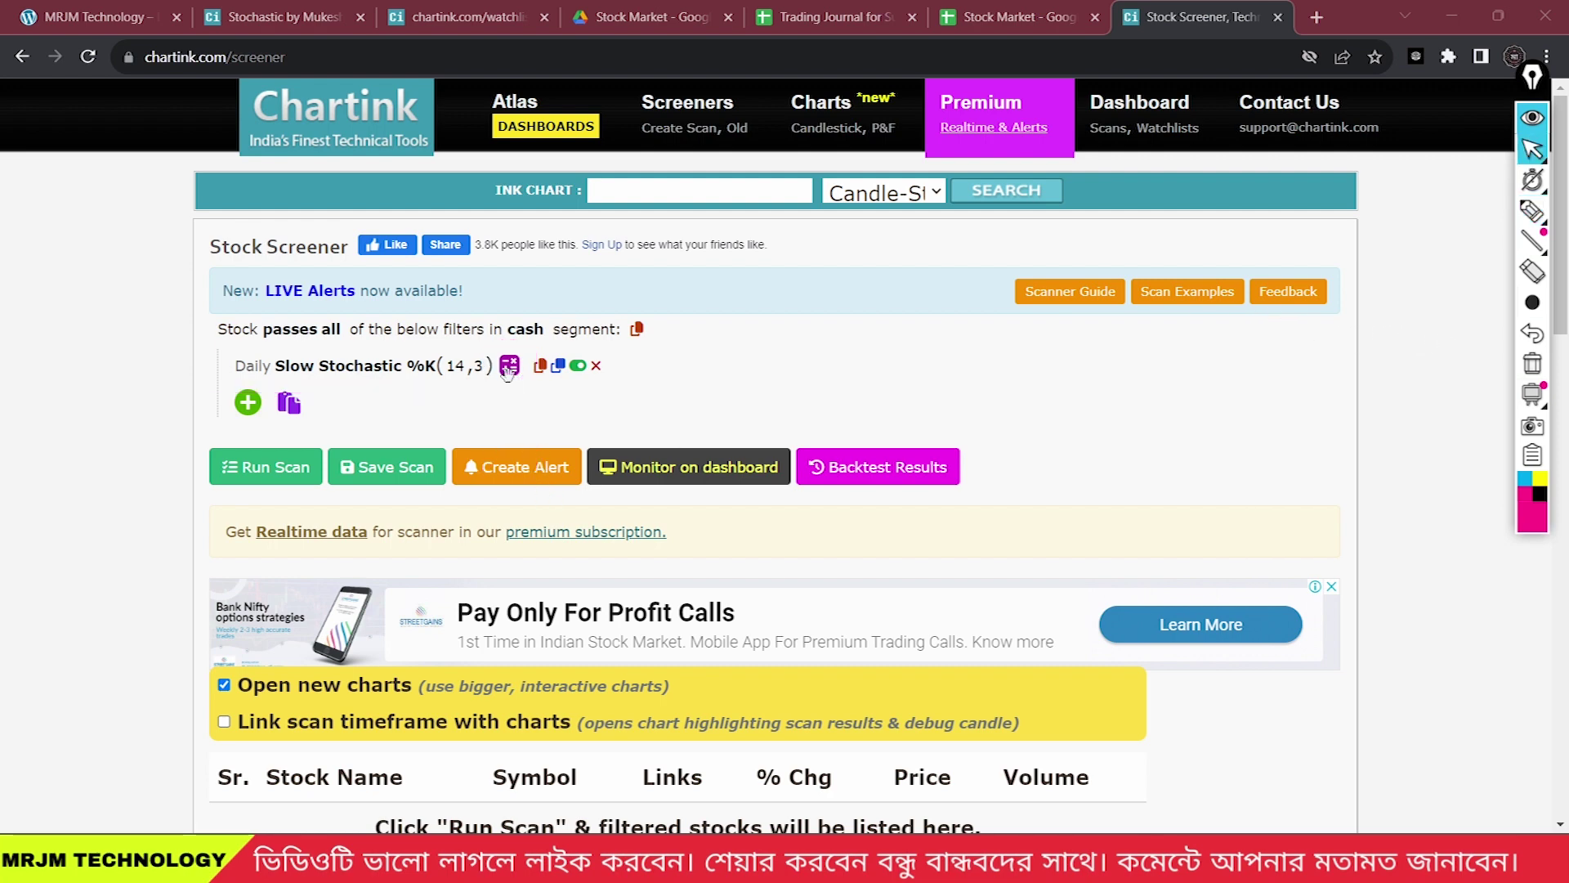
# Make the %K filter compare Less than equal to Number 20.
pyautogui.click(509, 366)
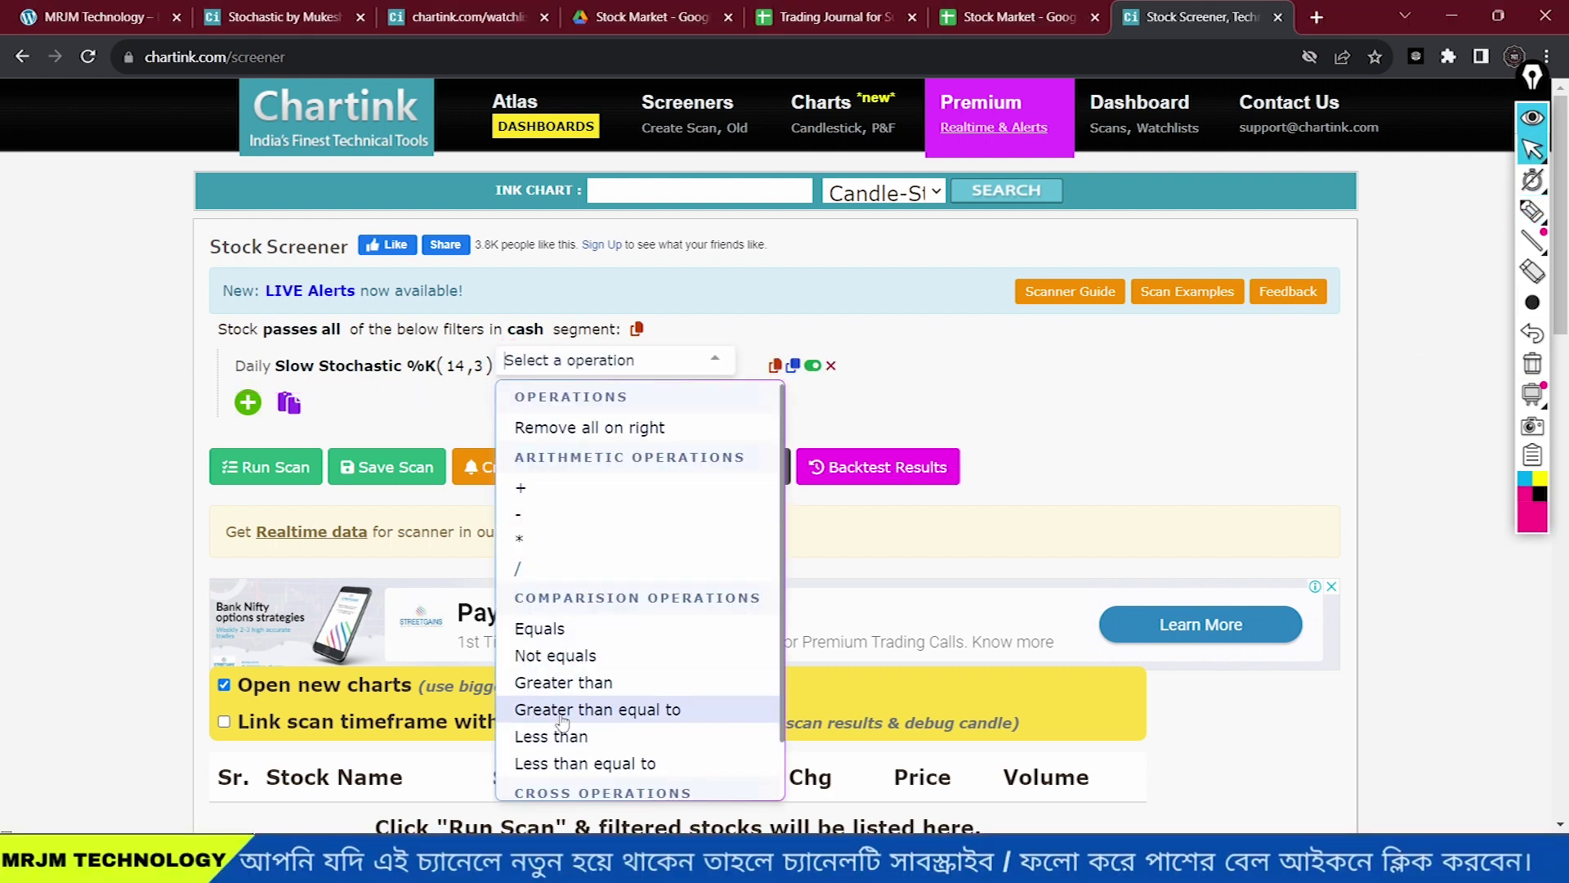
pyautogui.scroll(-3, 562, 713)
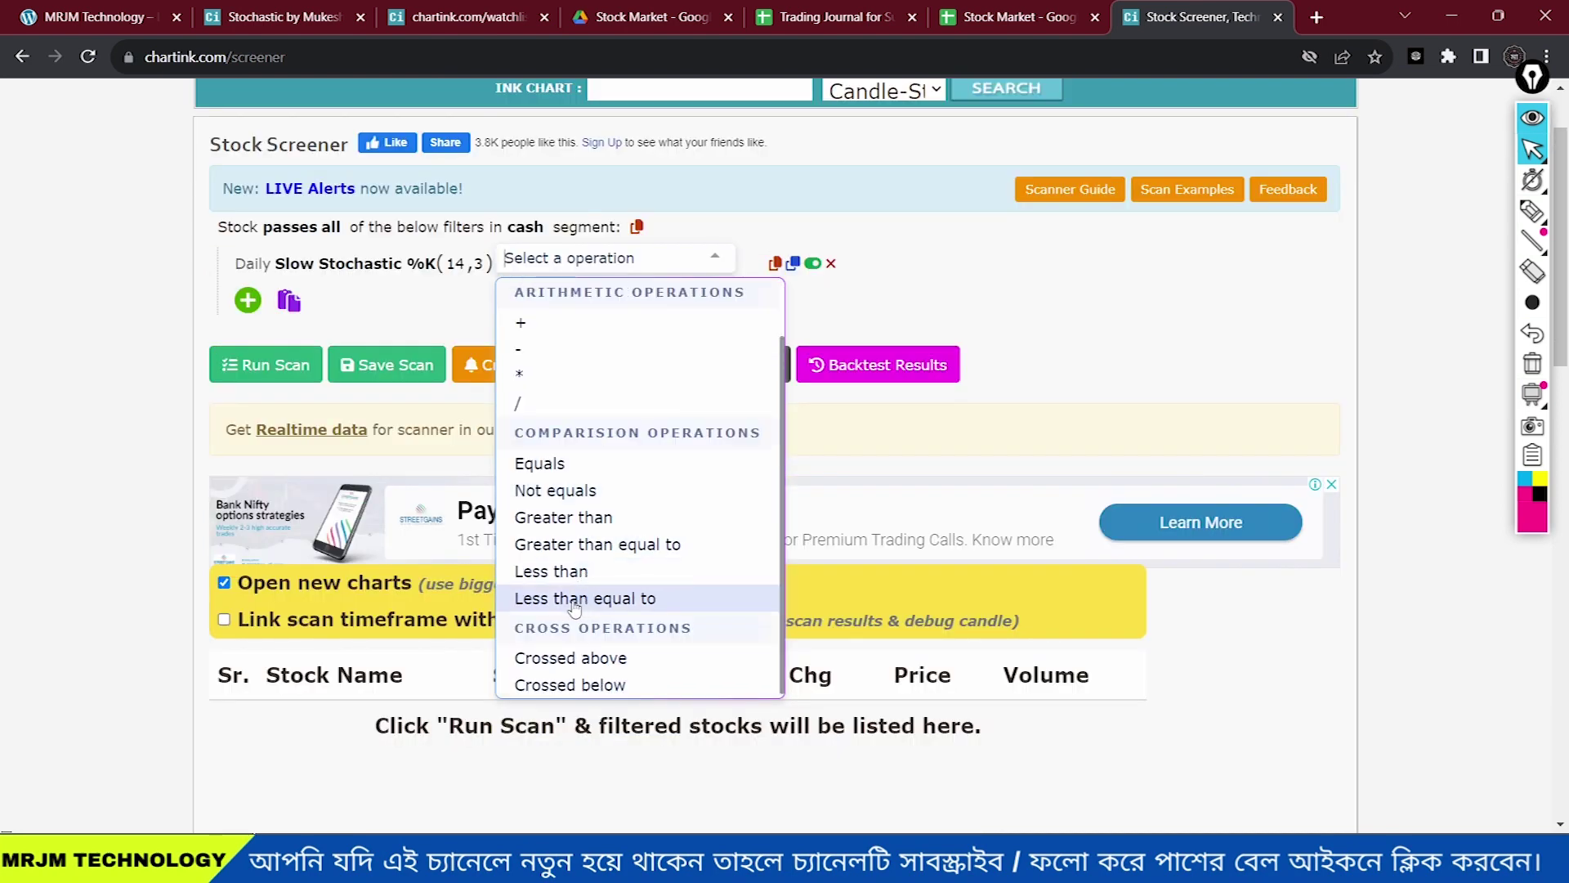
pyautogui.click(575, 602)
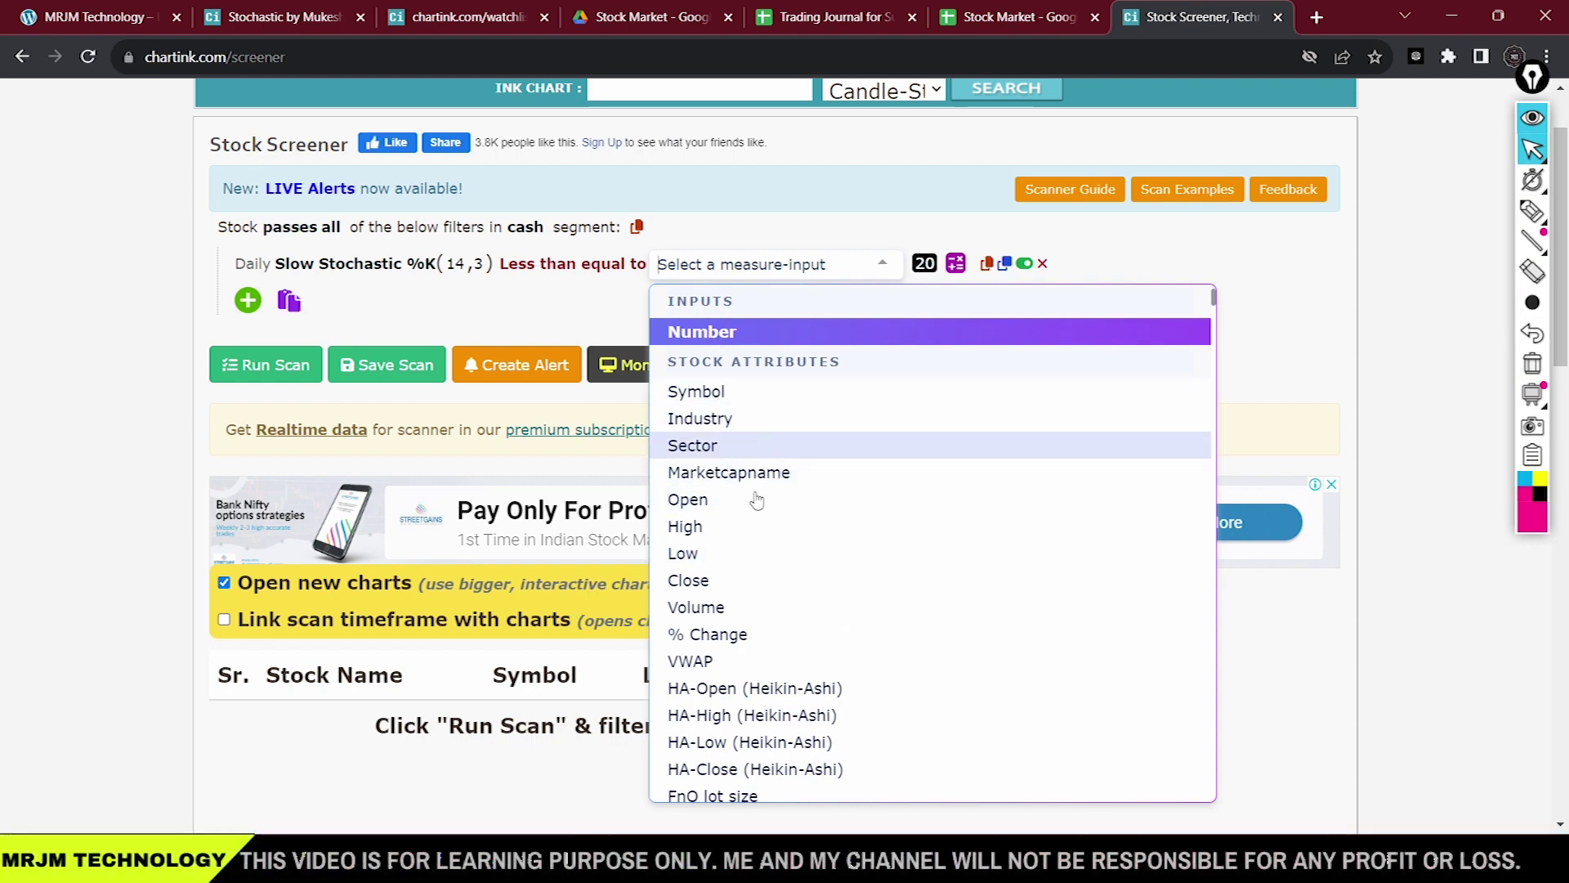
pyautogui.scroll(-5, 764, 659)
pyautogui.scroll(5, 768, 663)
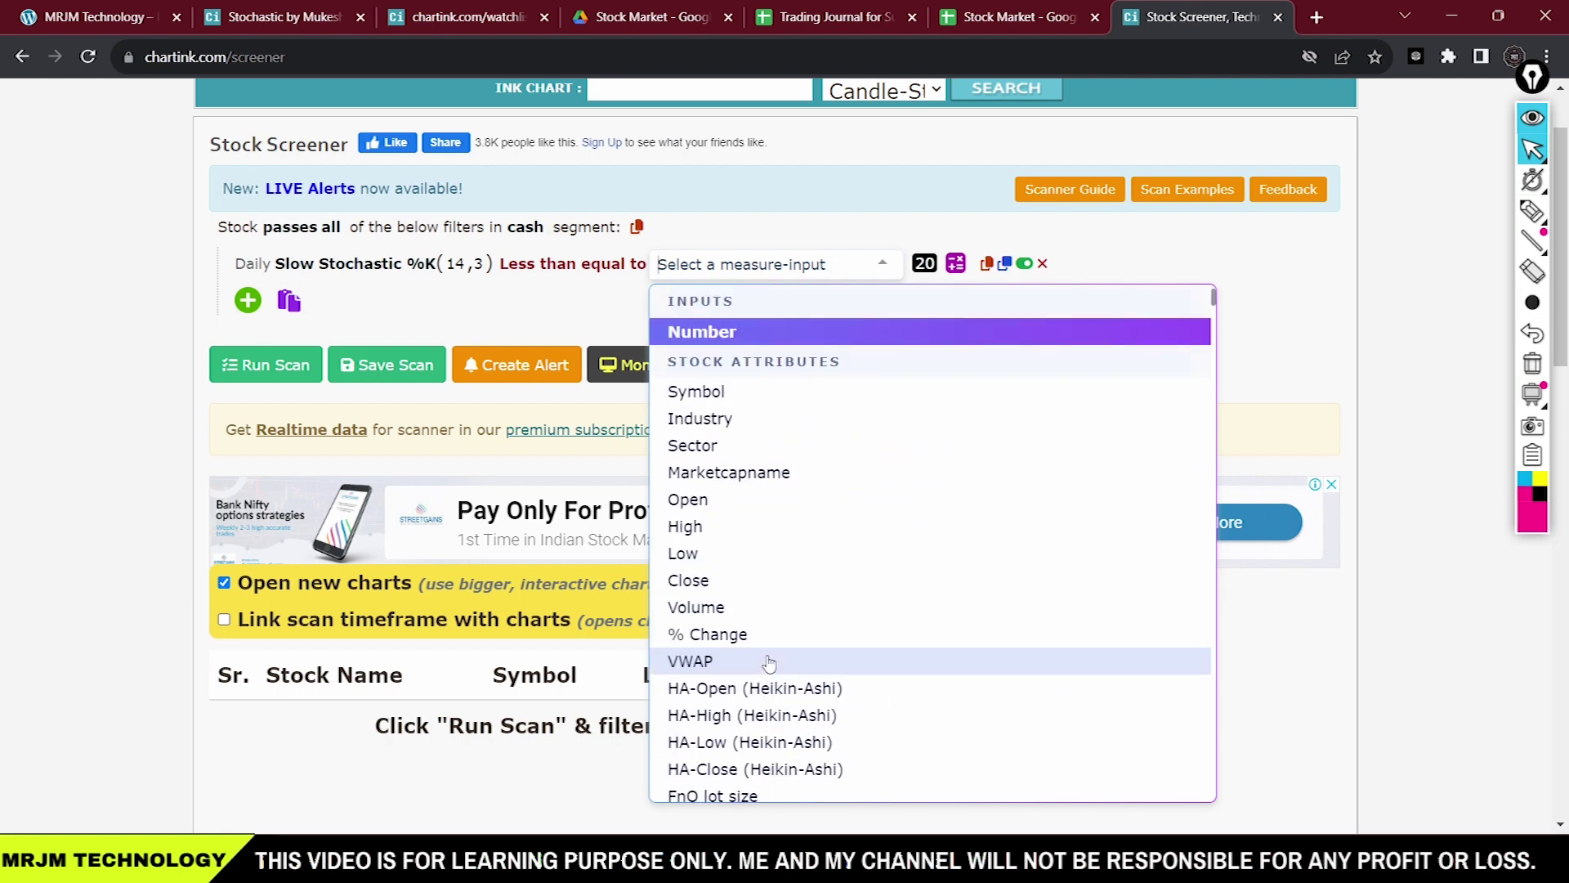
pyautogui.click(715, 335)
# Annotate the threshold 20 and underline the completed %K filter row.
pyautogui.hotkey('ctrl', 'shift', '3')
pyautogui.moveTo(661, 356)
pyautogui.mouseDown()
pyautogui.moveTo(672, 301)
pyautogui.moveTo(709, 357)
pyautogui.mouseUp()
pyautogui.moveTo(721, 290)
pyautogui.mouseDown()
pyautogui.moveTo(753, 272)
pyautogui.moveTo(740, 232)
pyautogui.moveTo(726, 282)
pyautogui.moveTo(782, 240)
pyautogui.mouseUp()
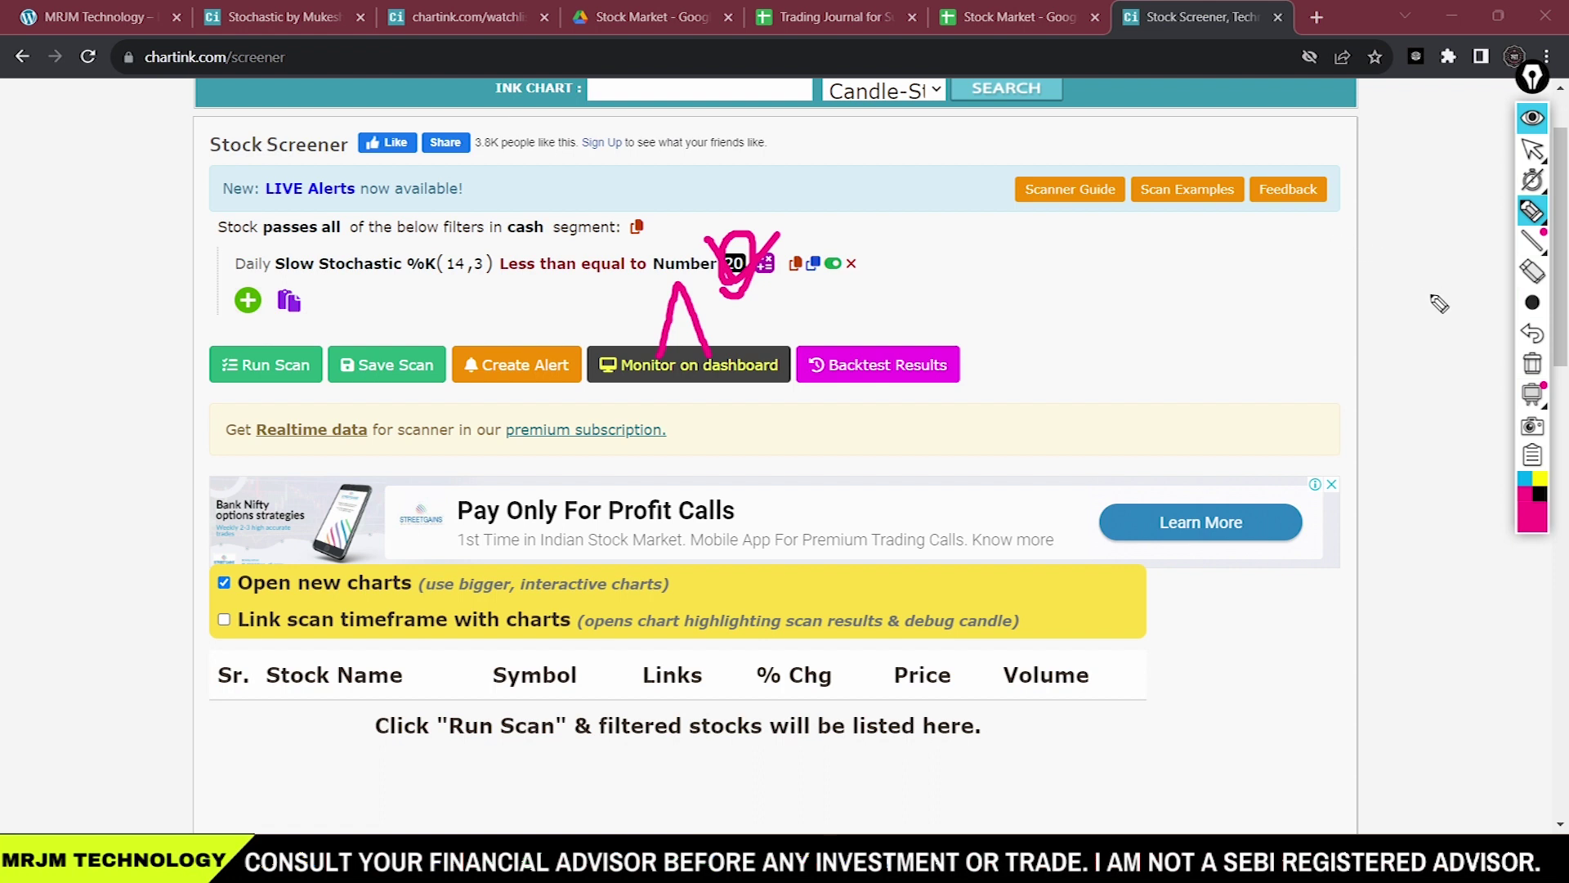
pyautogui.click(1532, 364)
pyautogui.moveTo(653, 321); pyautogui.dragTo(714, 284)
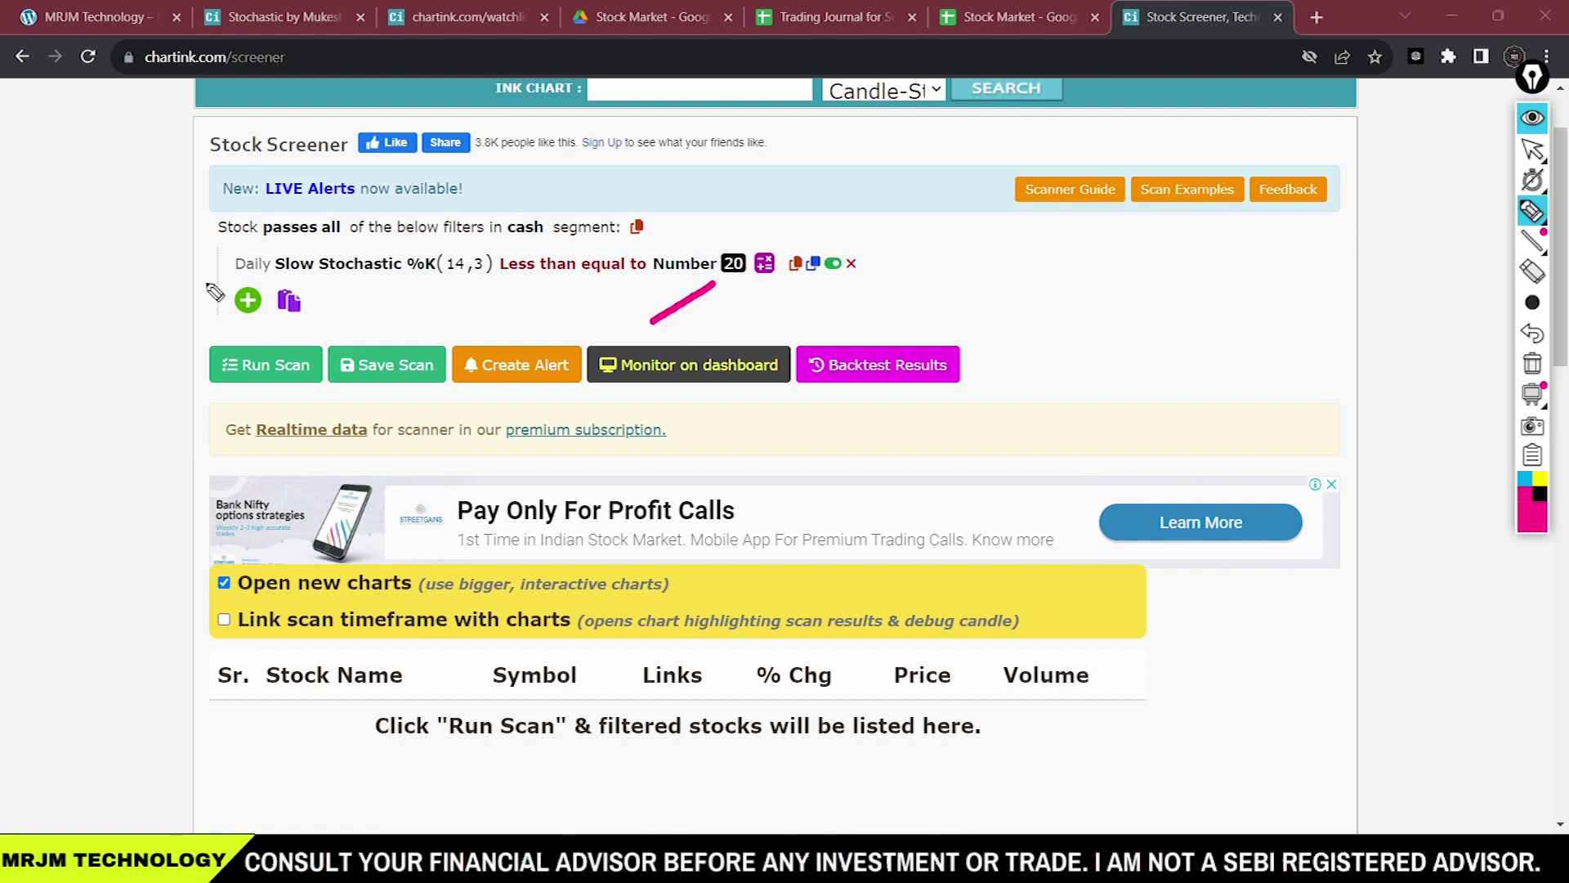
pyautogui.moveTo(205, 283); pyautogui.dragTo(770, 286)
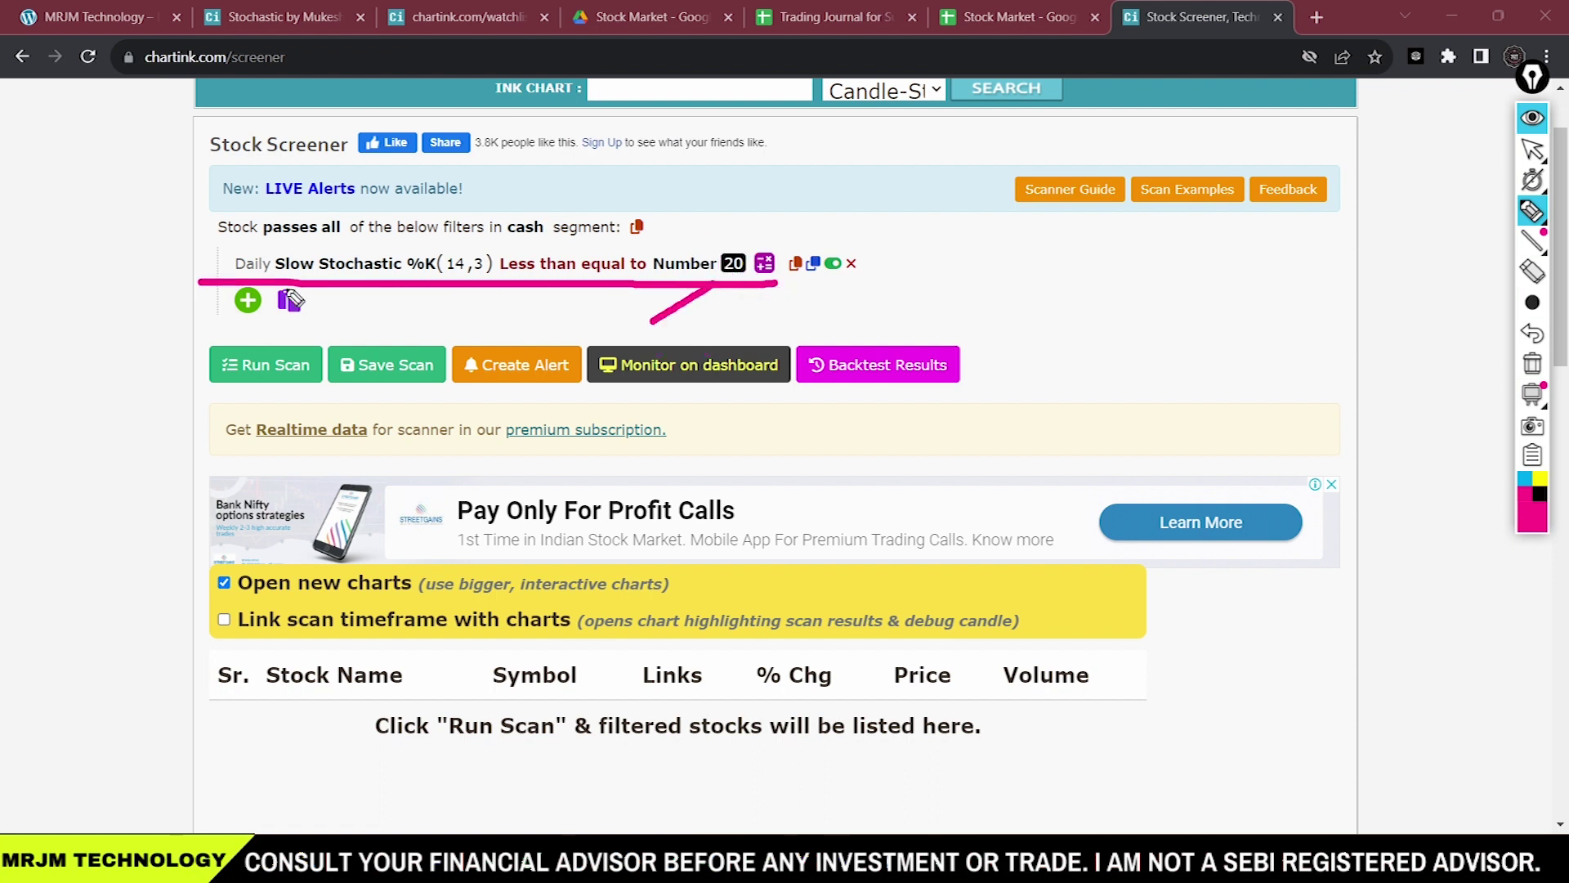
pyautogui.moveTo(286, 289); pyautogui.dragTo(559, 290)
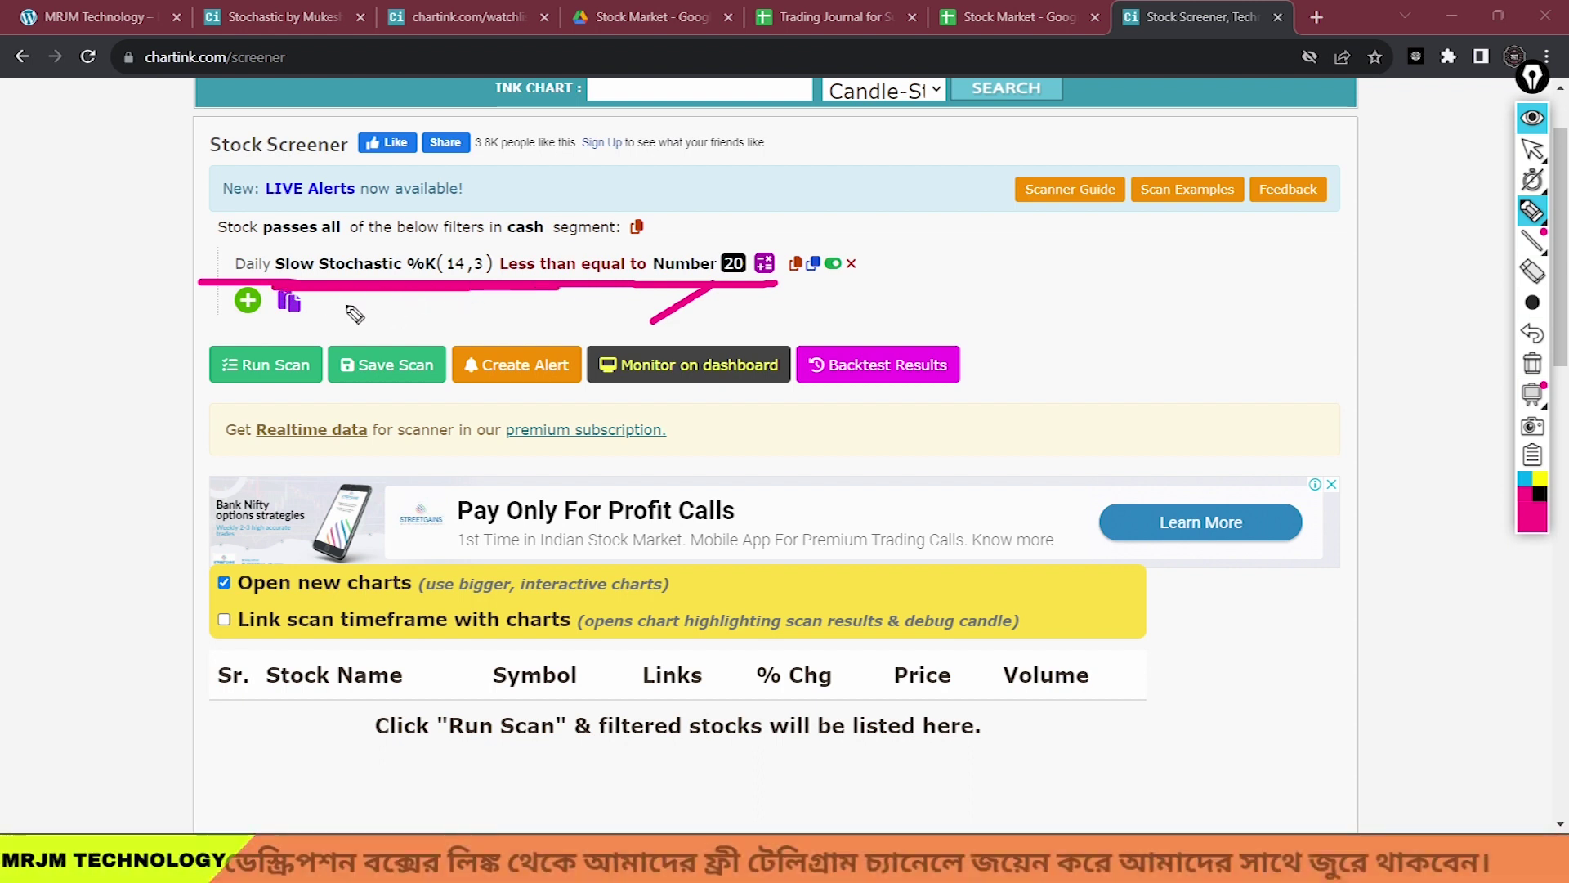
pyautogui.moveTo(343, 304); pyautogui.dragTo(527, 304)
pyautogui.click(1532, 363)
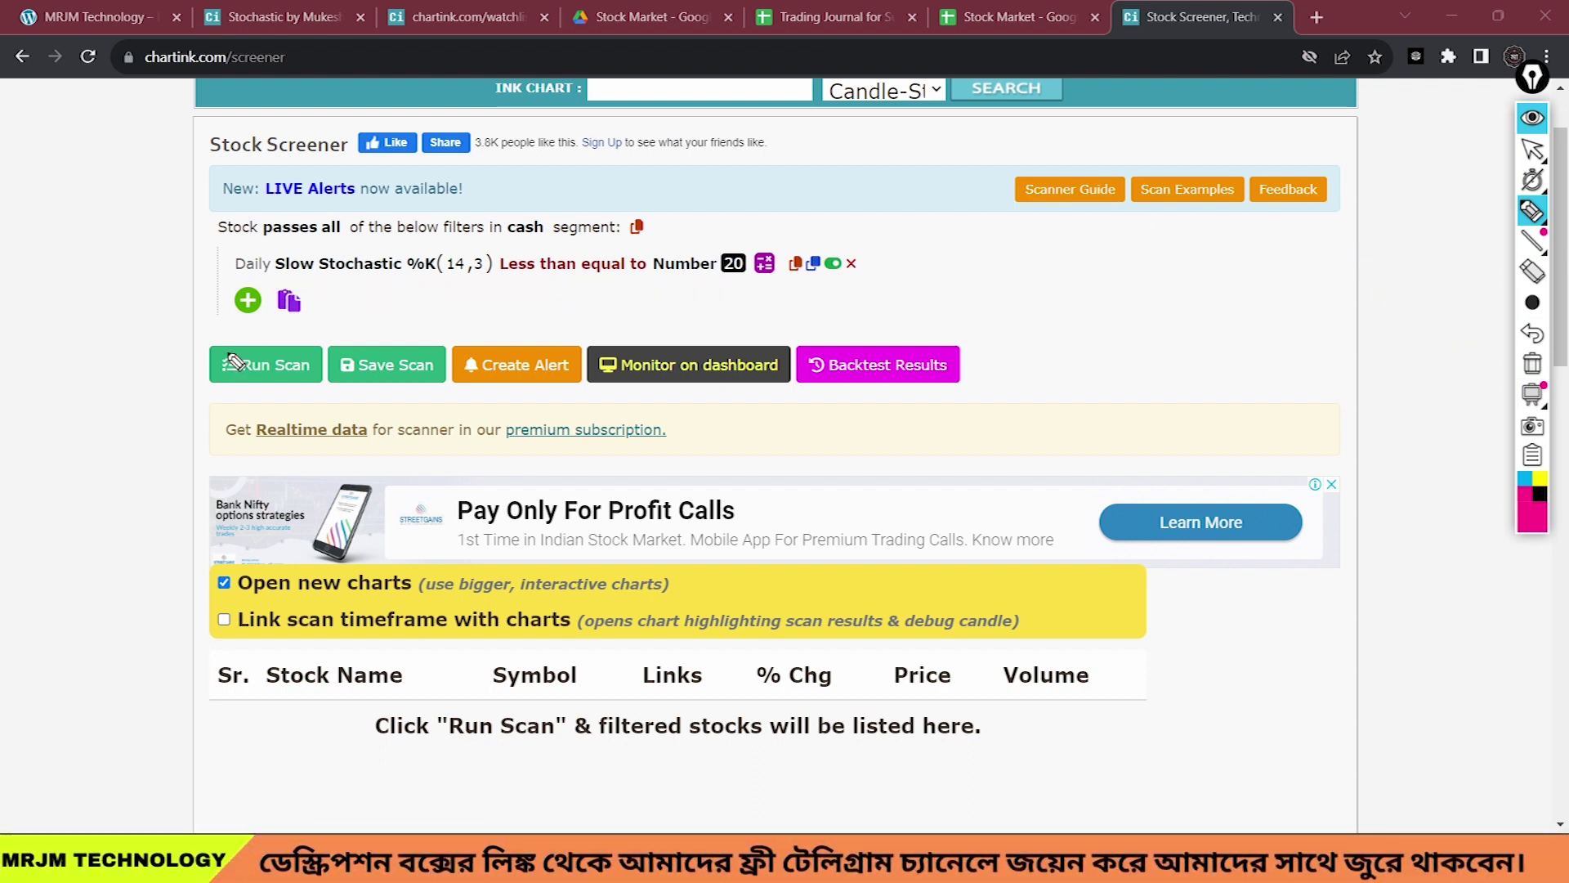
pyautogui.moveTo(286, 294); pyautogui.dragTo(245, 331)
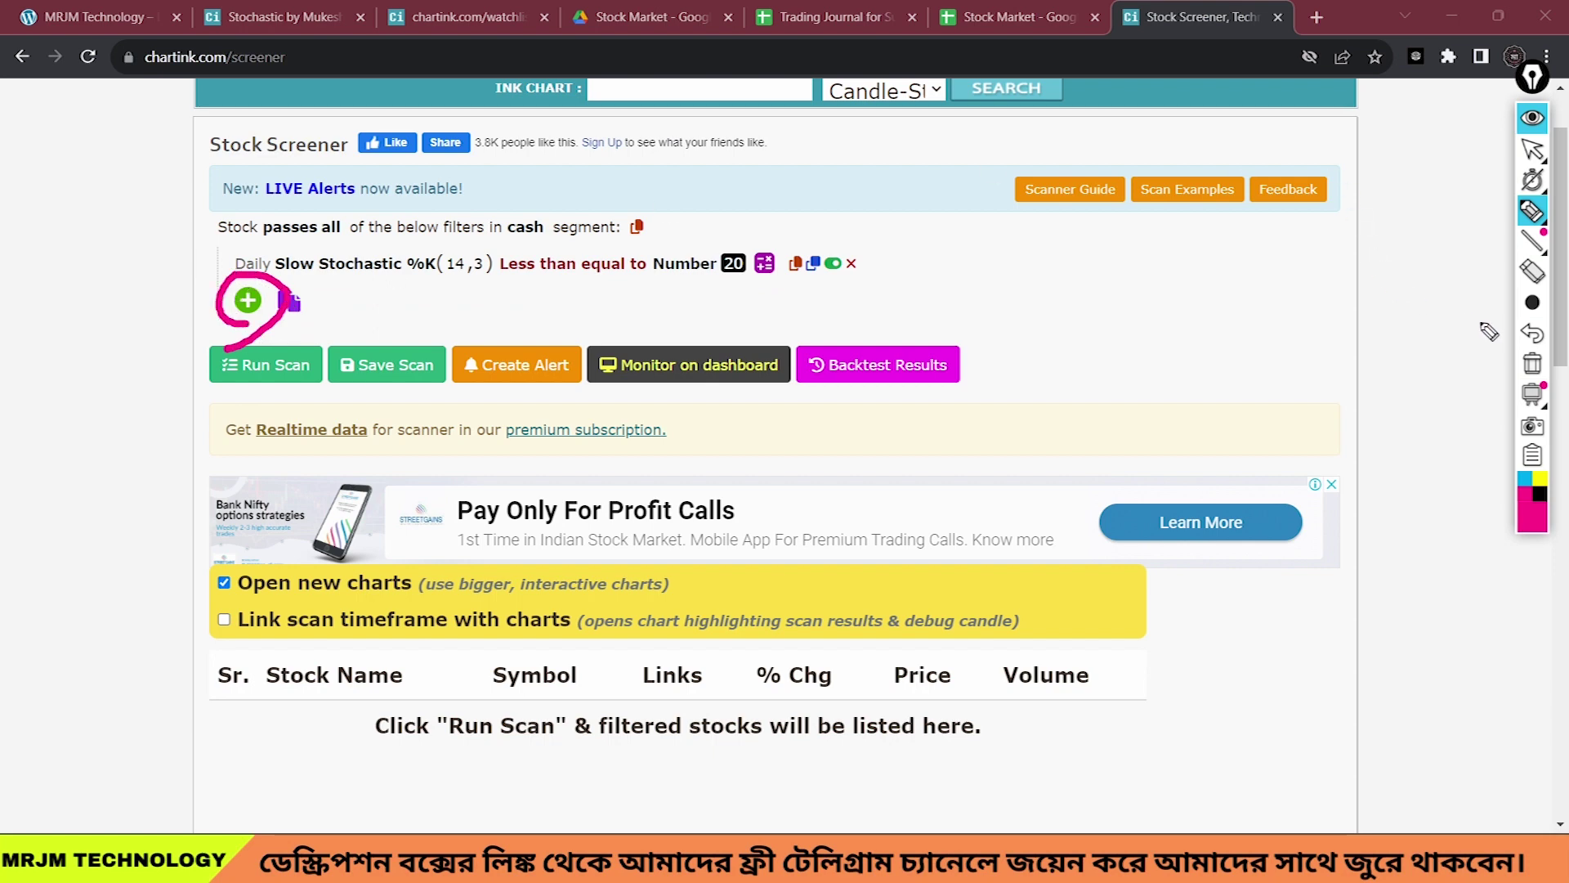
# Add a Slow Stochastic %D filter (typed 'slo') set to Less than equal to Number 20, circling both rows' parameters.
pyautogui.click(1532, 150)
pyautogui.click(248, 299)
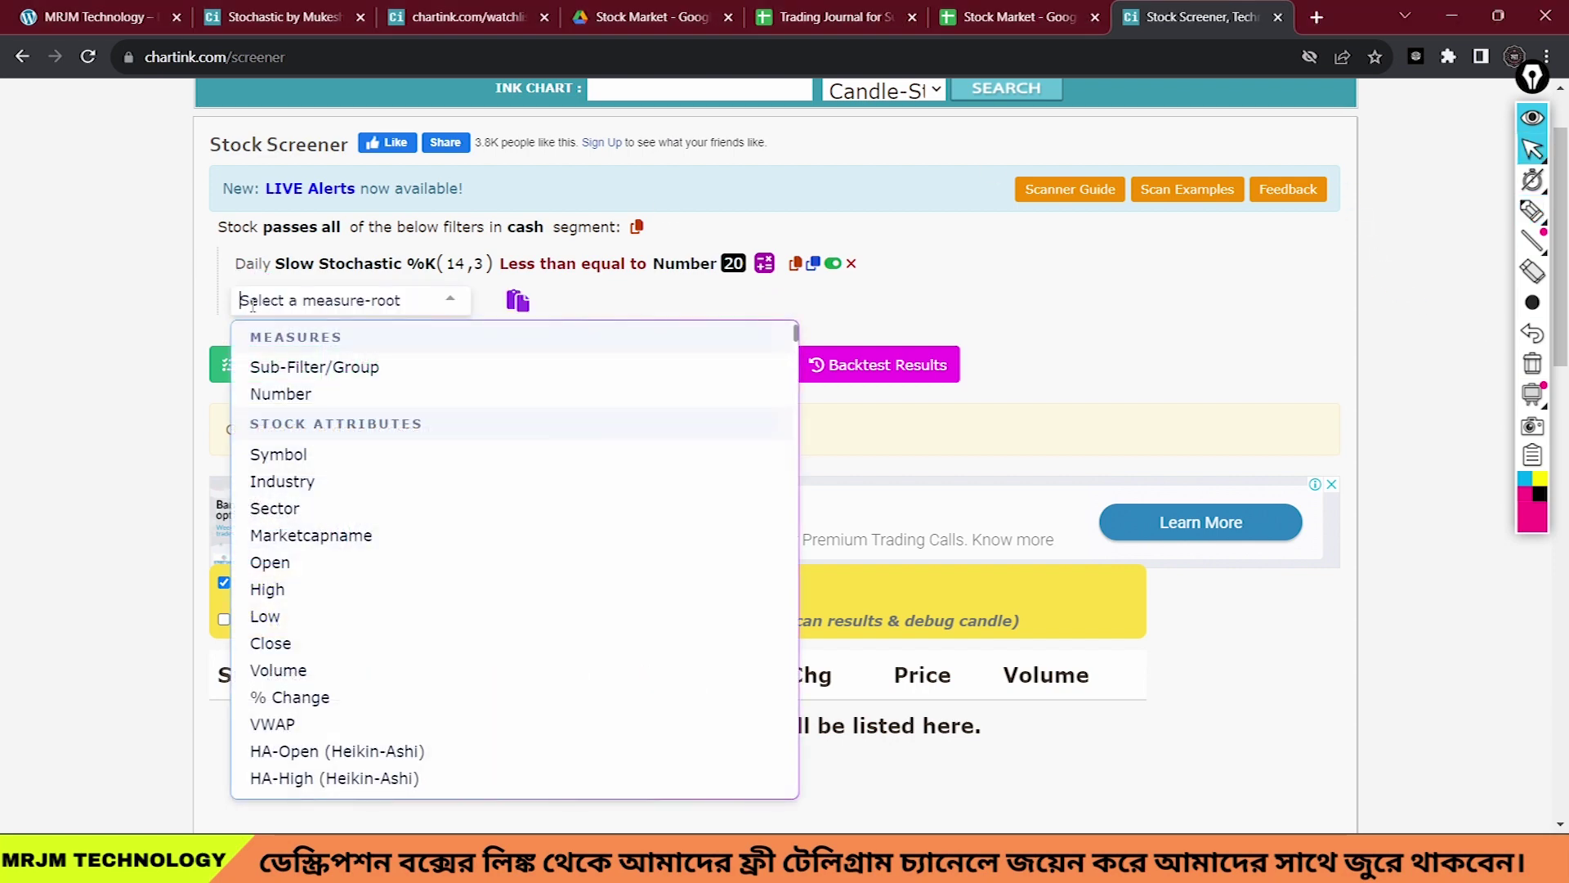
pyautogui.write('slo')
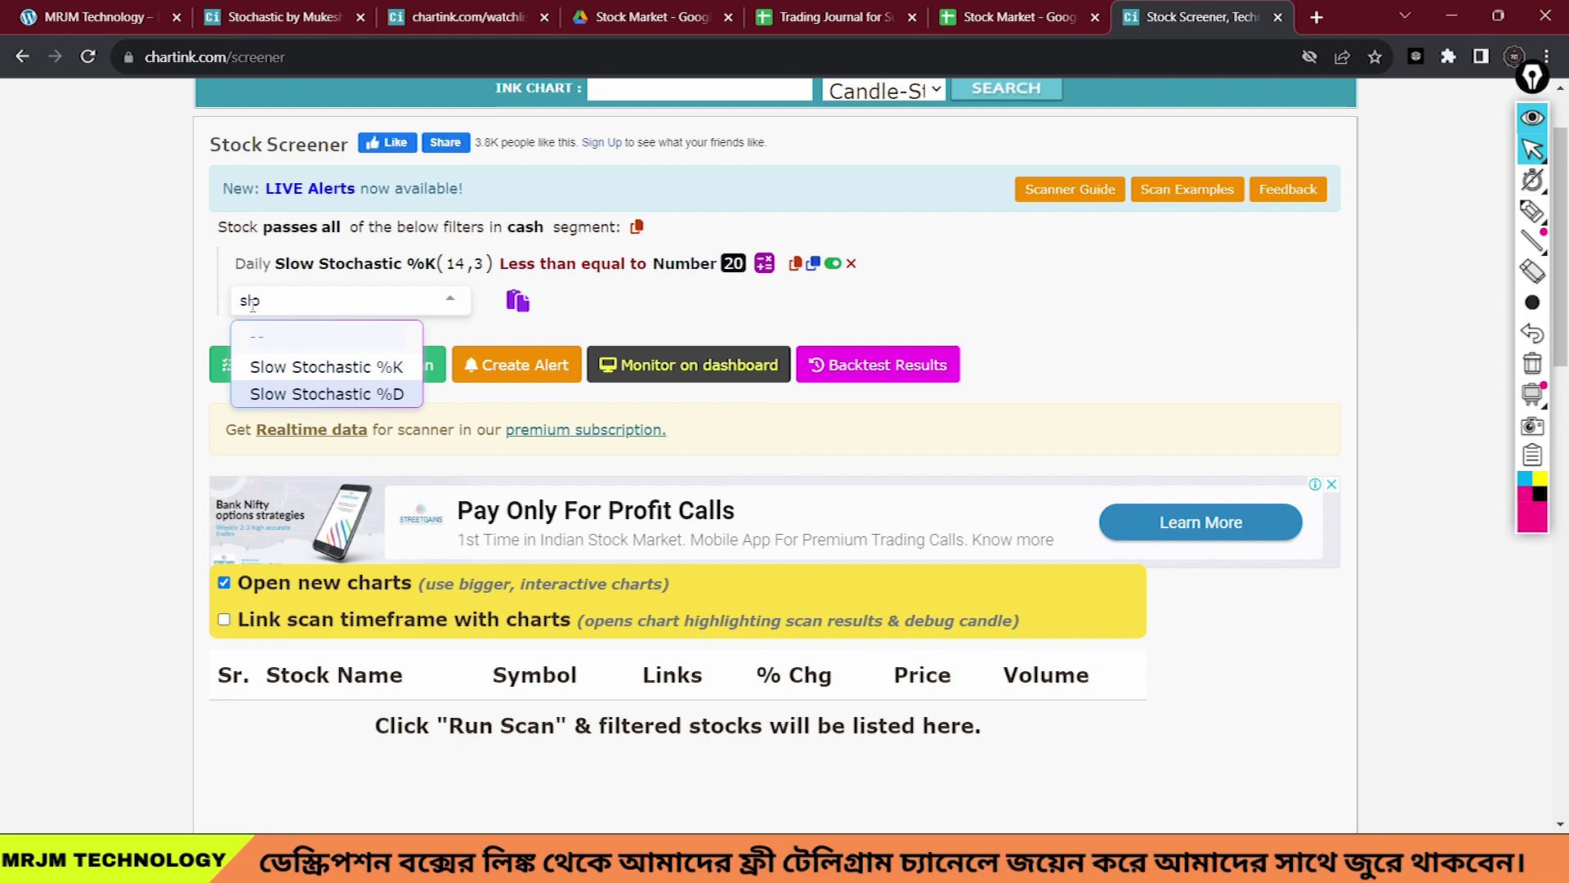
pyautogui.click(307, 398)
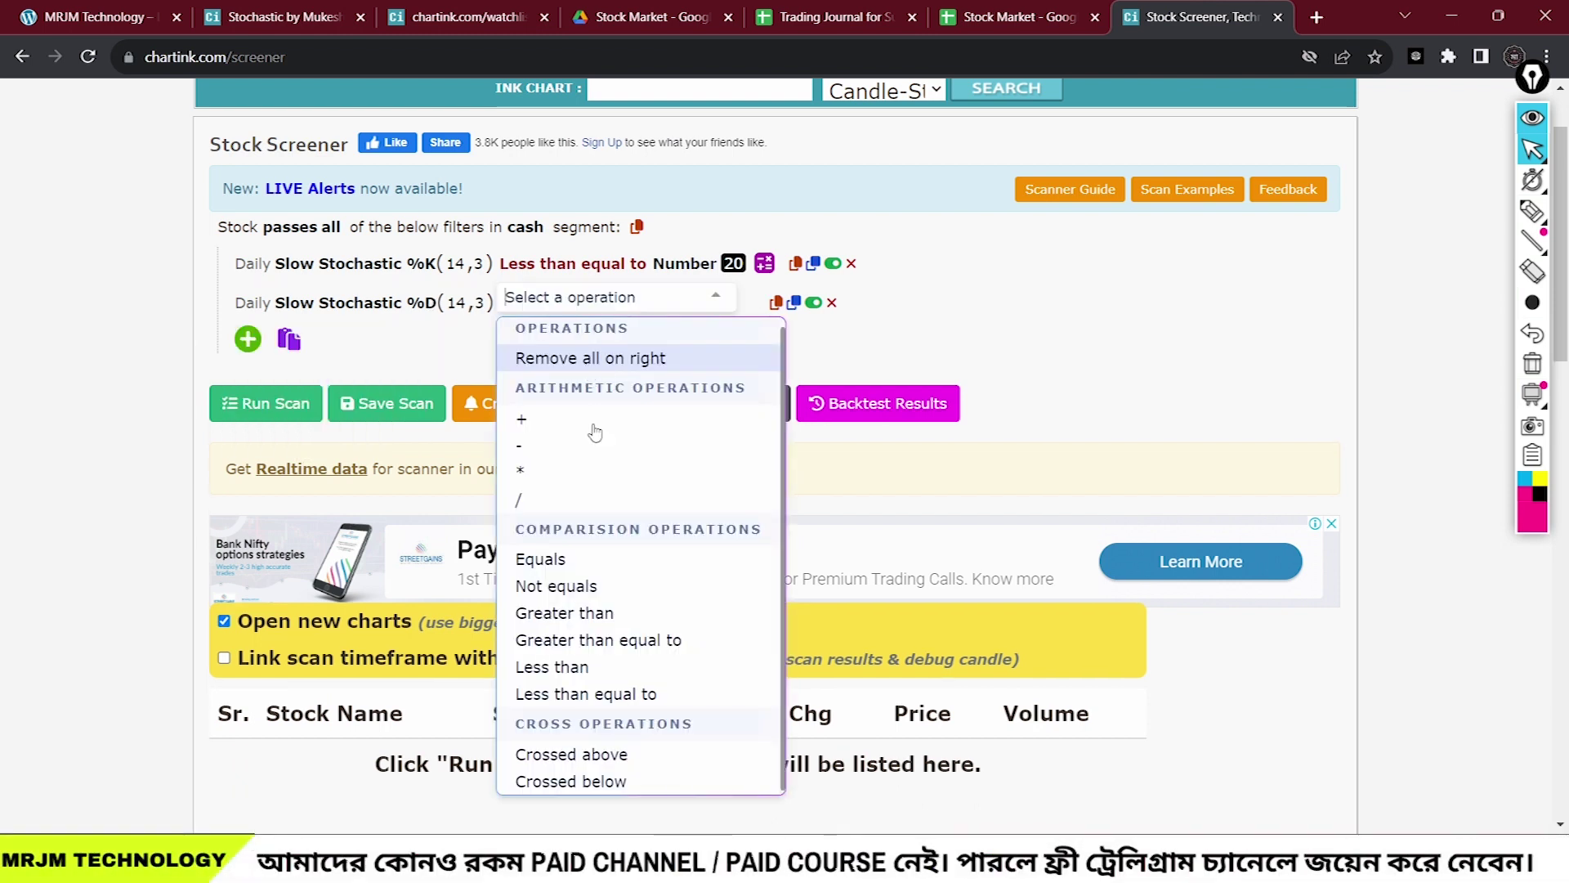
pyautogui.click(662, 696)
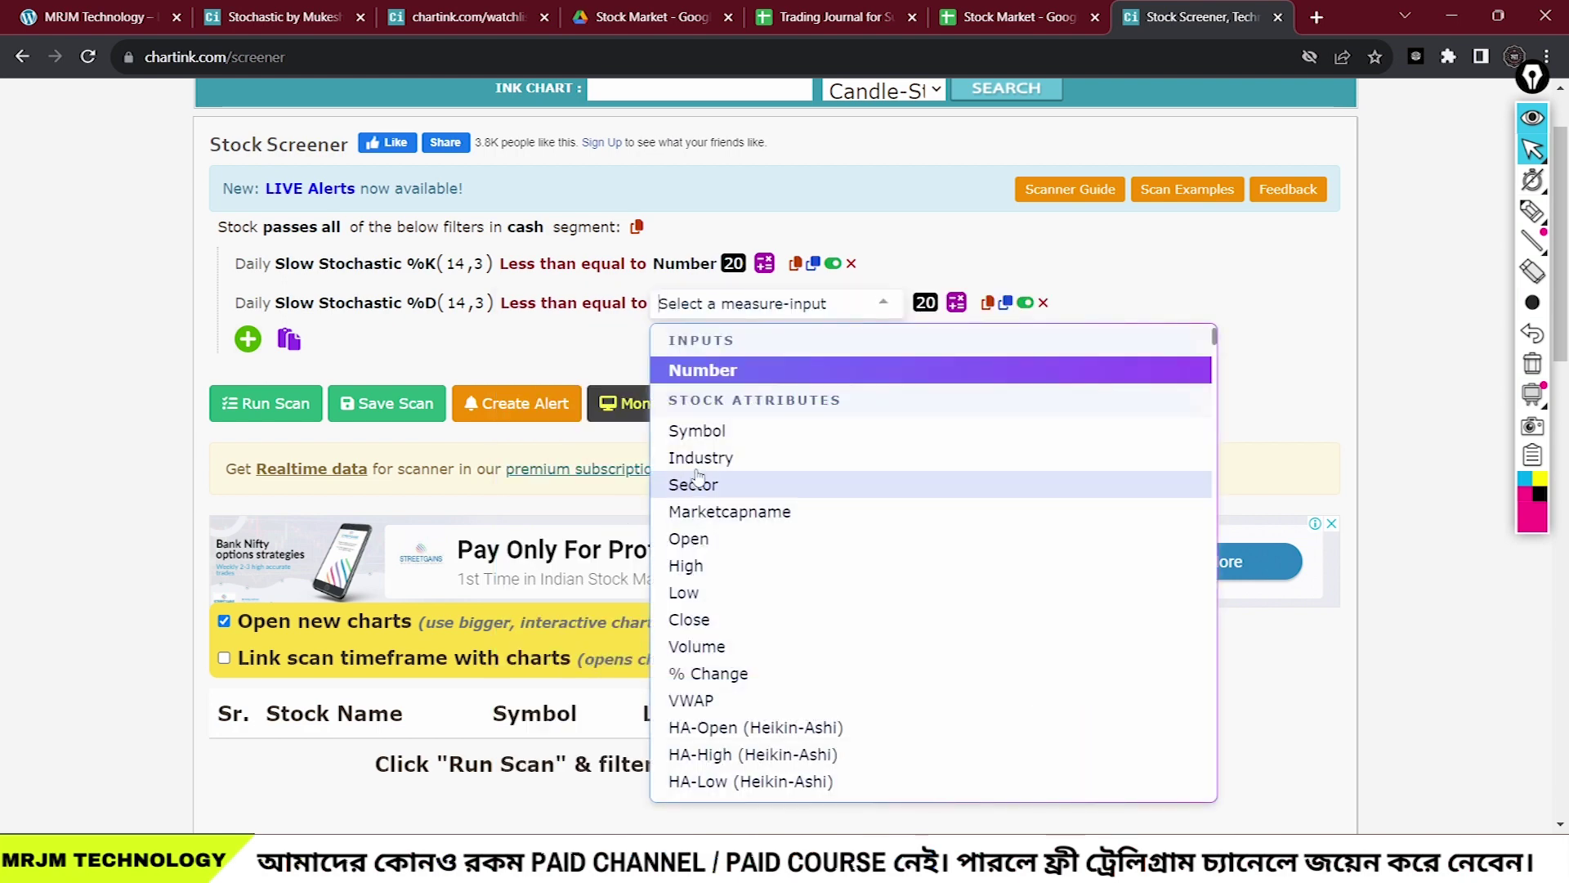
pyautogui.click(737, 372)
pyautogui.click(1532, 211)
pyautogui.moveTo(184, 315)
pyautogui.mouseDown()
pyautogui.moveTo(420, 358)
pyautogui.moveTo(205, 269)
pyautogui.moveTo(278, 355)
pyautogui.mouseUp()
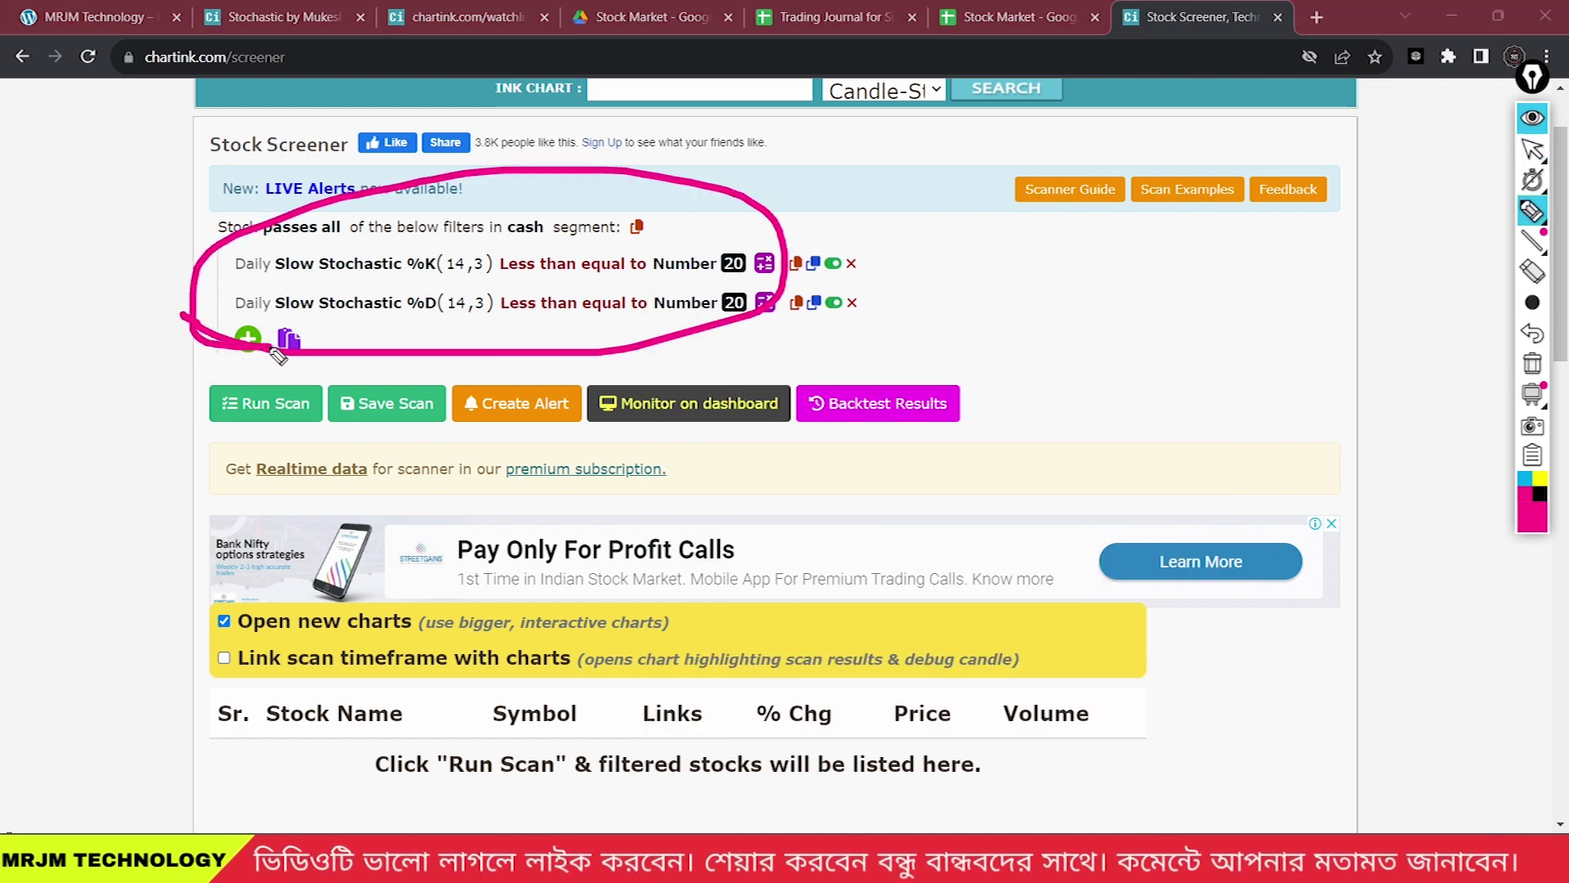
pyautogui.moveTo(460, 335)
pyautogui.mouseDown()
pyautogui.moveTo(449, 249)
pyautogui.moveTo(470, 331)
pyautogui.mouseUp()
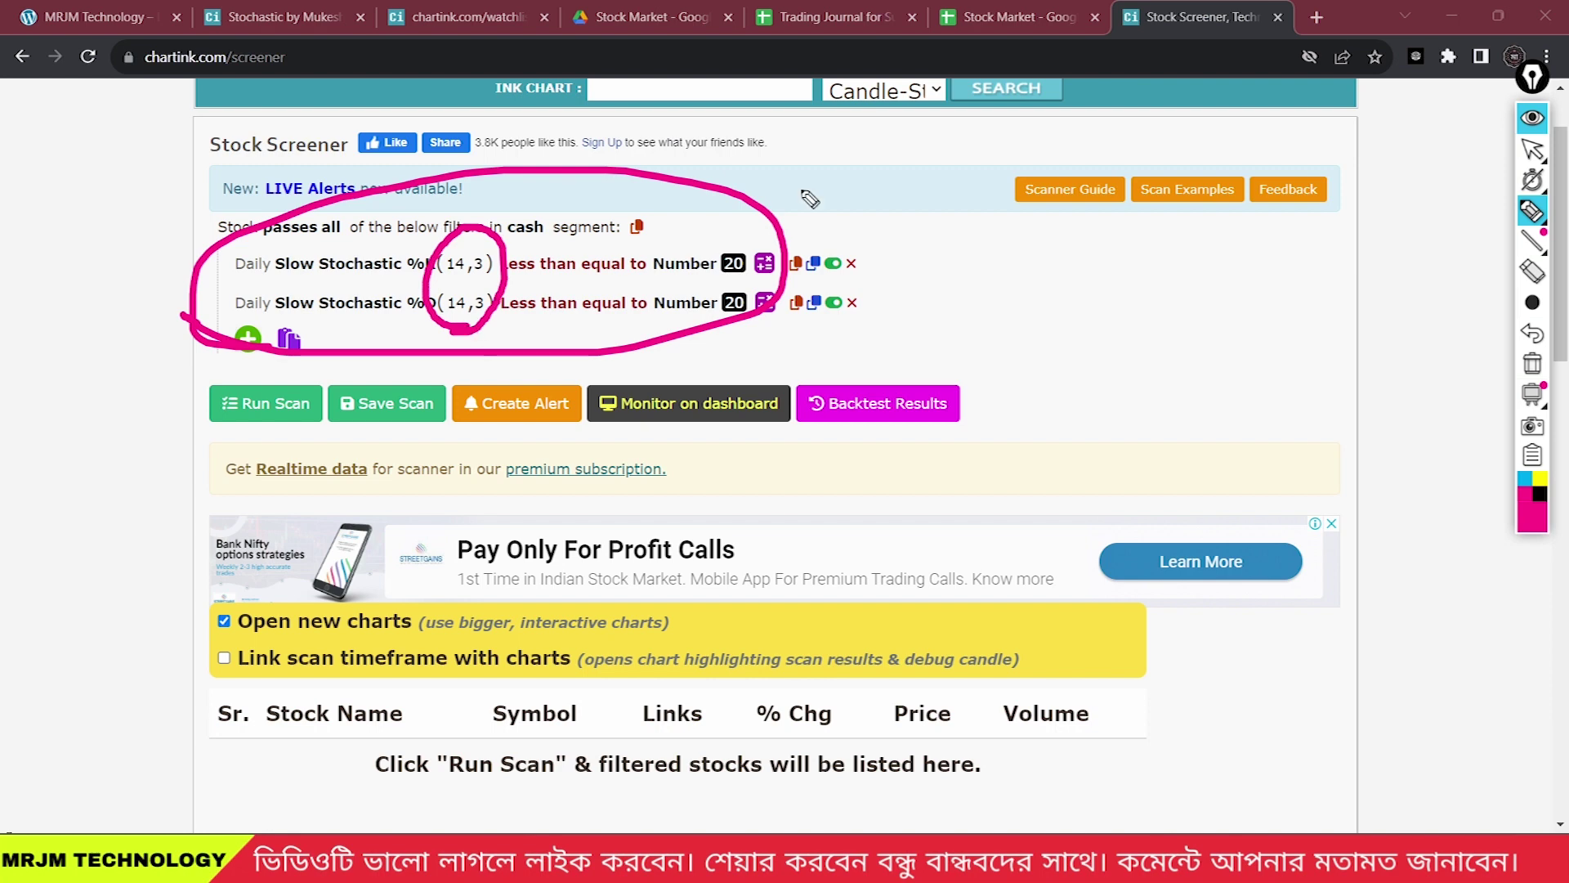
# Change the %K and %D periods from 14 to 4 so both read (4,3).
pyautogui.click(1532, 363)
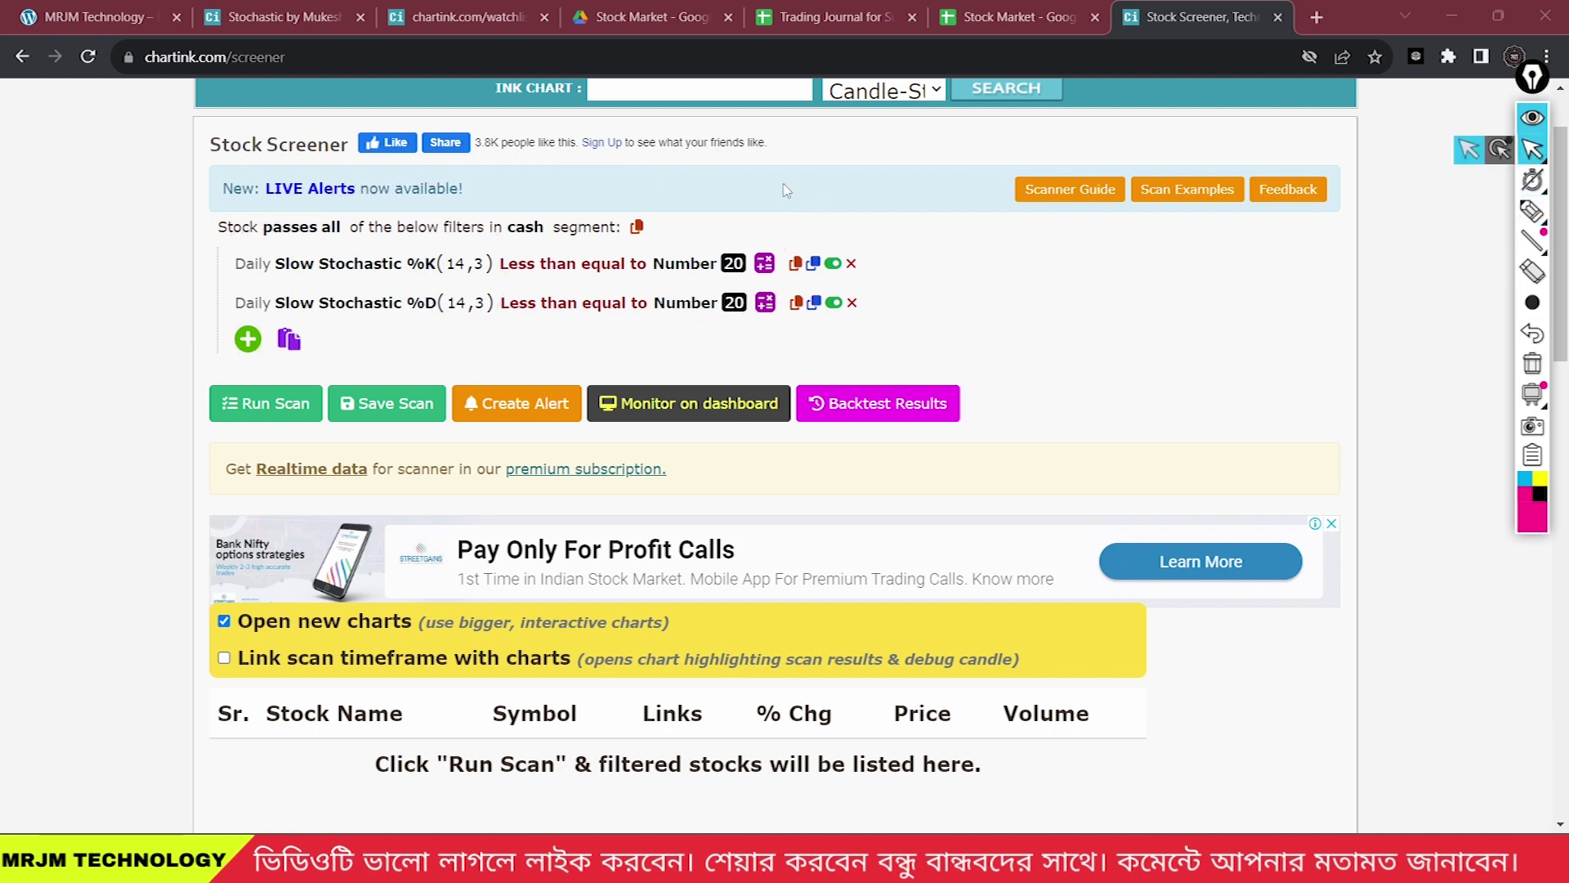
pyautogui.click(455, 264)
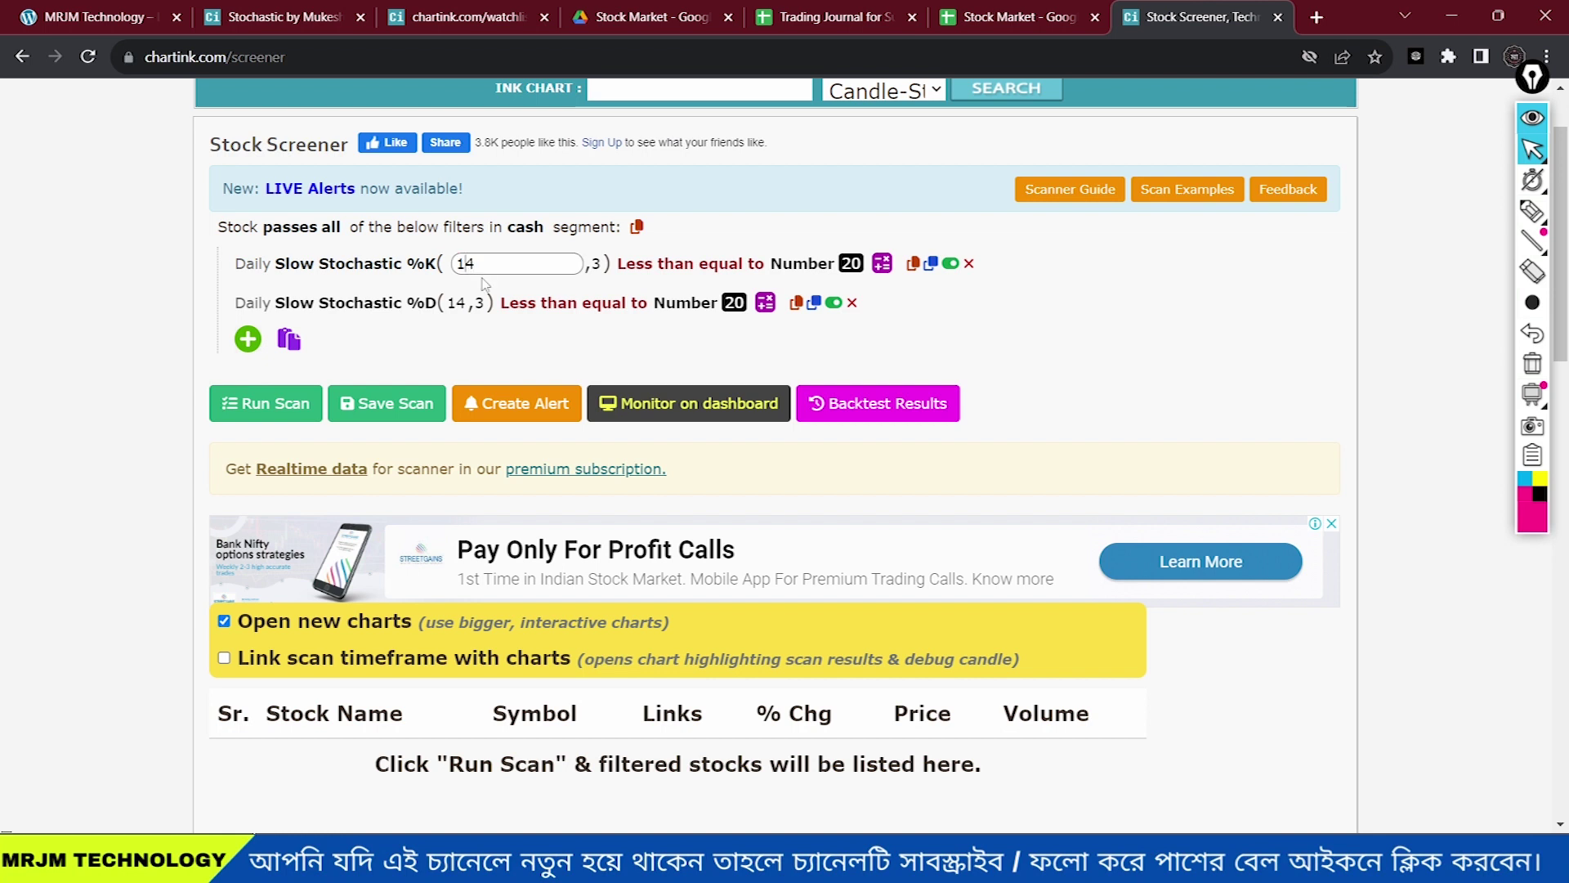
pyautogui.click(496, 370)
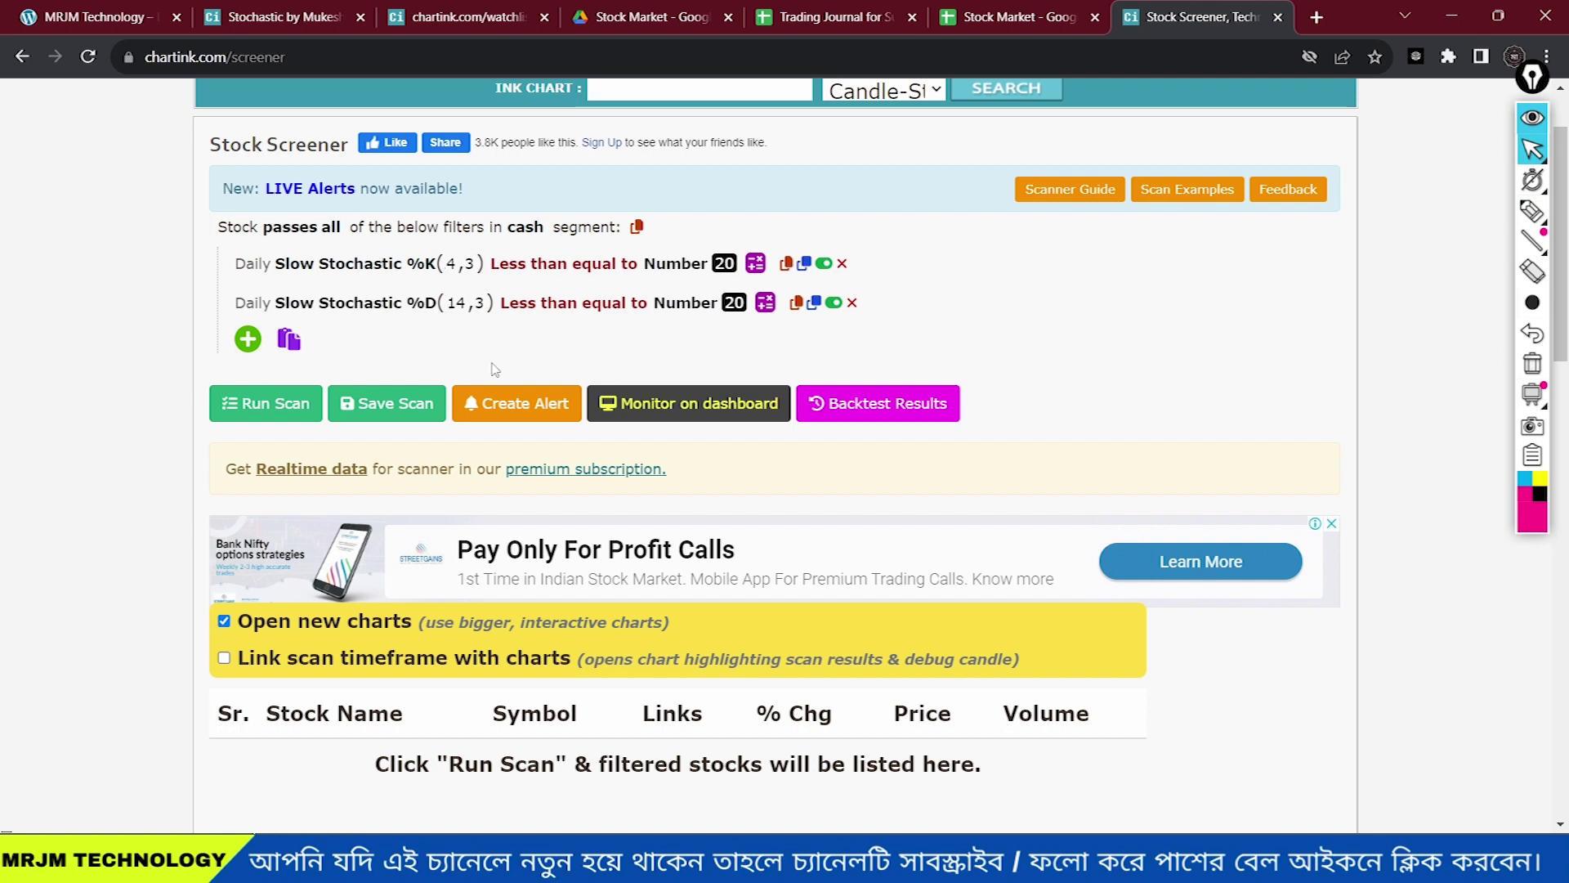
pyautogui.click(456, 310)
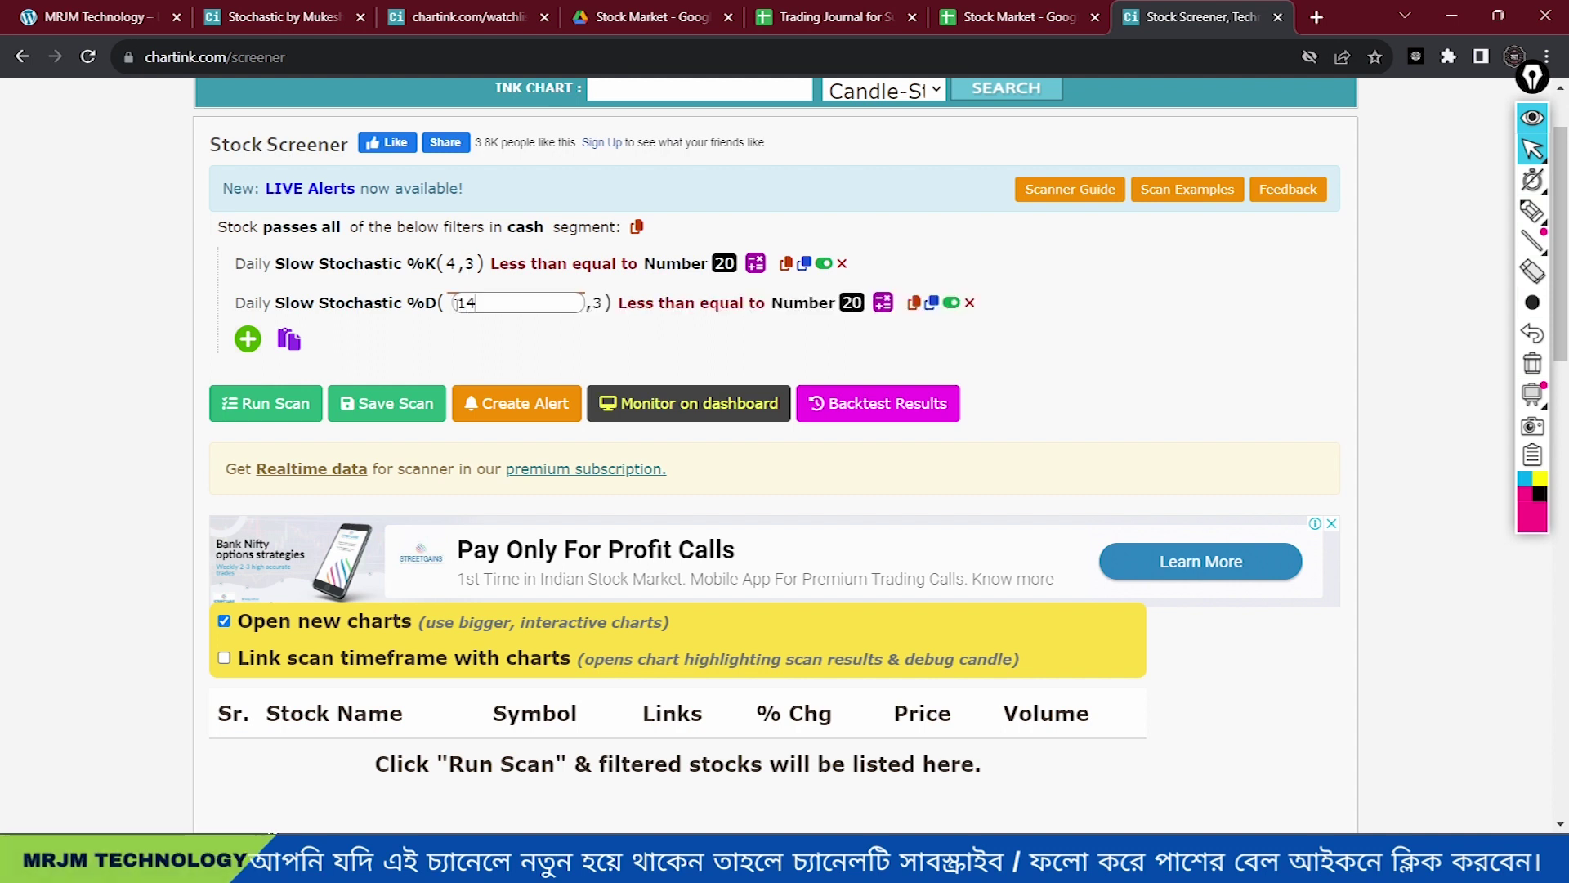
pyautogui.press('BackSpace')
pyautogui.click(483, 357)
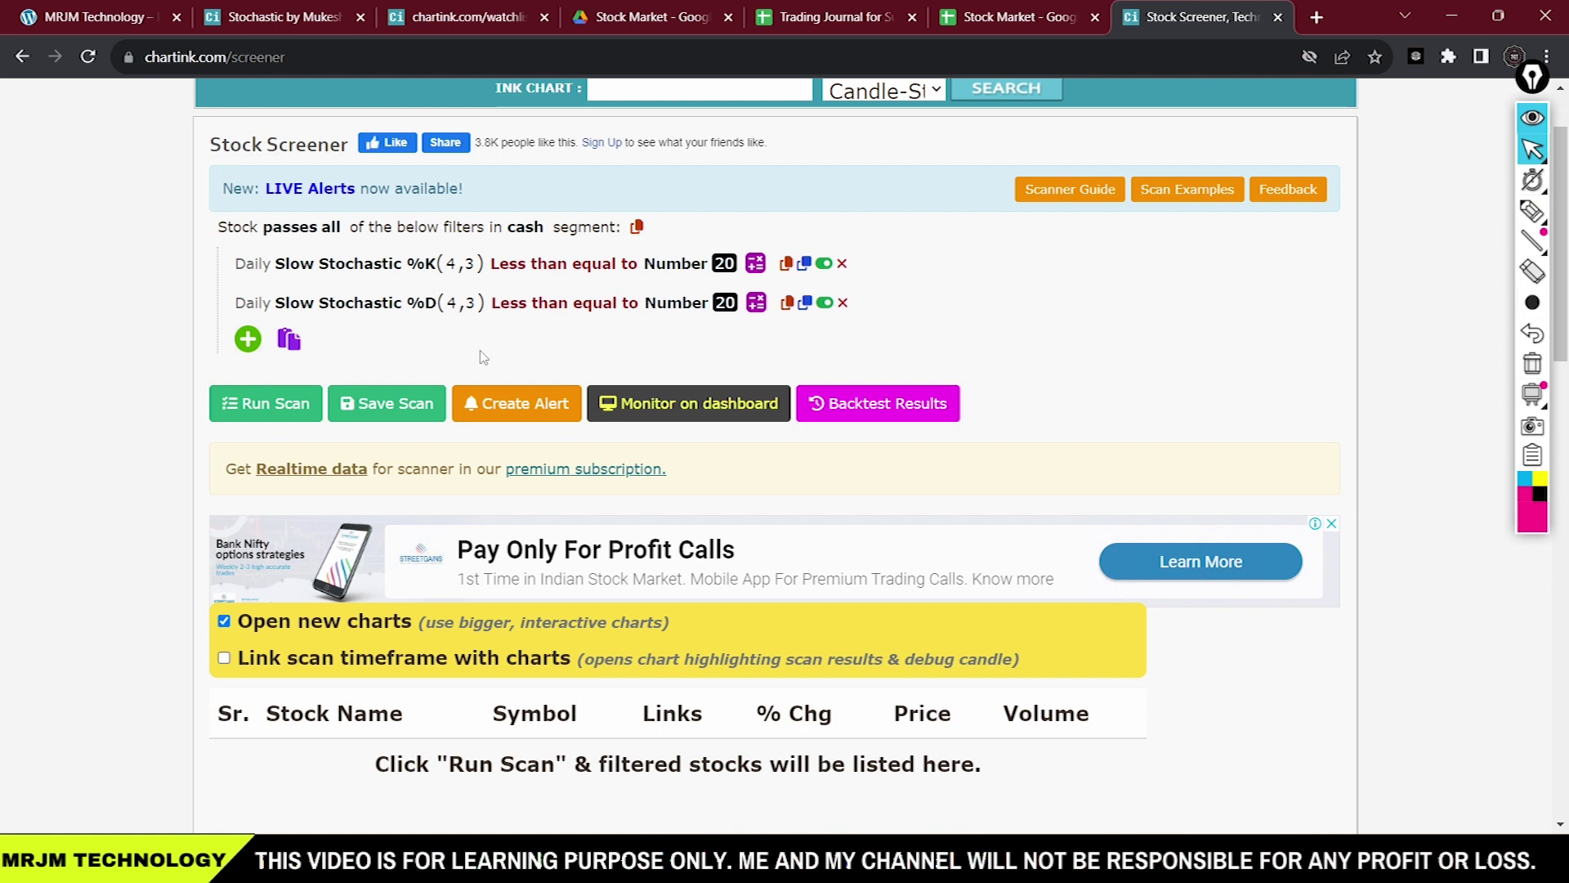
pyautogui.hotkey('ctrl', 'shift', '3')
pyautogui.moveTo(697, 280)
pyautogui.mouseDown()
pyautogui.moveTo(730, 244)
pyautogui.moveTo(703, 274)
pyautogui.moveTo(739, 322)
pyautogui.moveTo(709, 321)
pyautogui.moveTo(738, 329)
pyautogui.mouseUp()
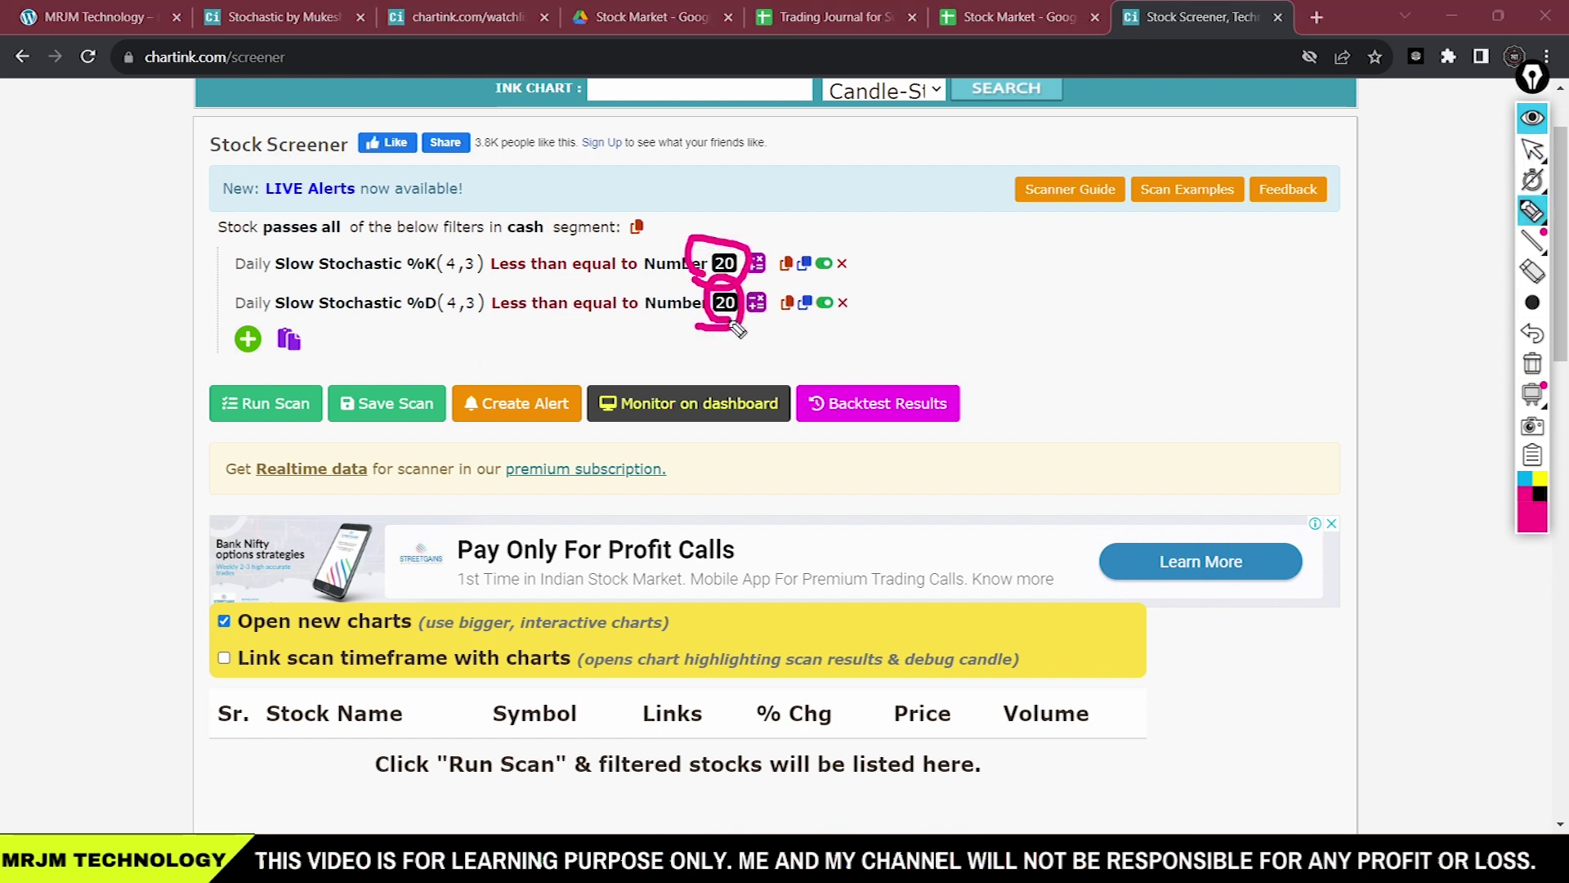
pyautogui.moveTo(274, 331)
pyautogui.mouseDown()
pyautogui.moveTo(518, 290)
pyautogui.moveTo(327, 225)
pyautogui.moveTo(335, 325)
pyautogui.mouseUp()
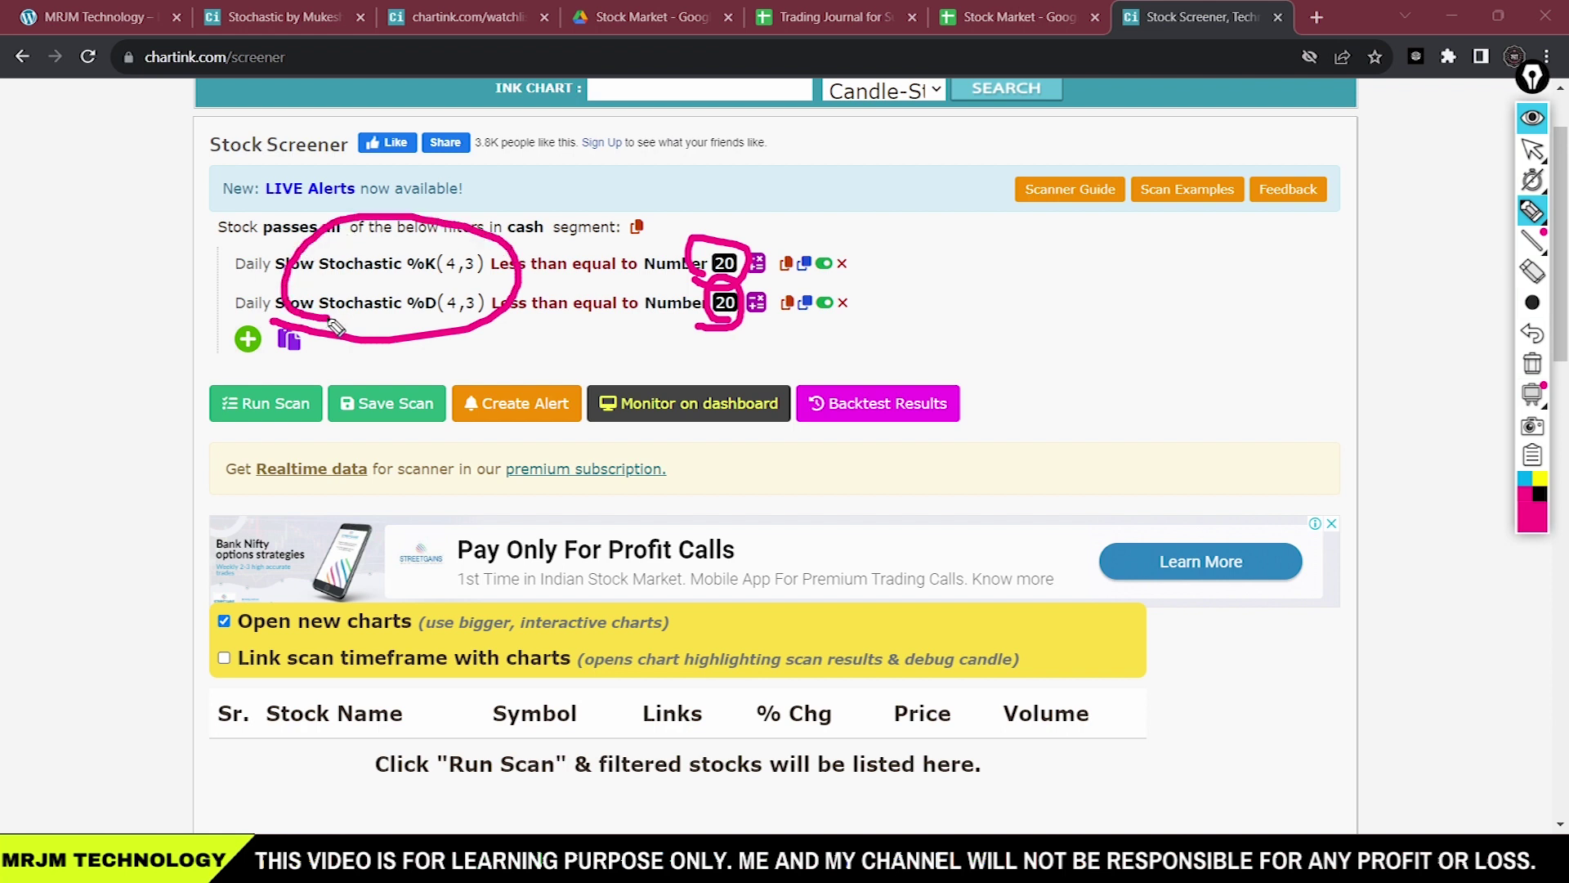
pyautogui.moveTo(703, 334)
pyautogui.mouseDown()
pyautogui.moveTo(739, 219)
pyautogui.moveTo(693, 245)
pyautogui.mouseUp()
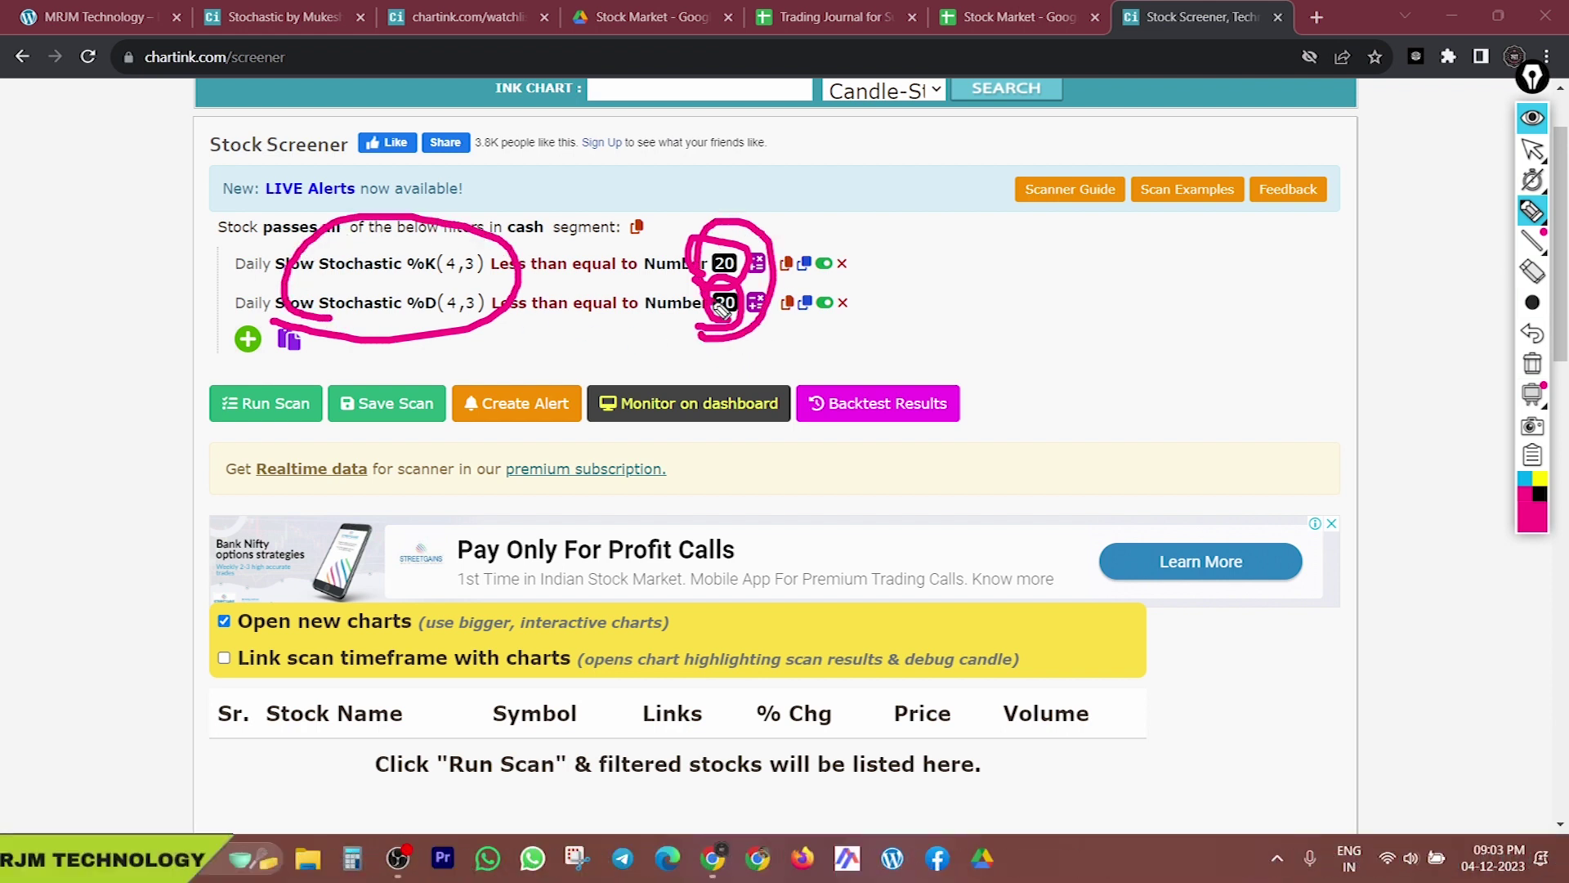
pyautogui.moveTo(451, 284); pyautogui.dragTo(631, 284)
pyautogui.moveTo(476, 335); pyautogui.dragTo(641, 322)
pyautogui.hotkey('ctrl', 'shift', '7')
pyautogui.moveTo(210, 340)
pyautogui.mouseDown()
pyautogui.moveTo(263, 344)
pyautogui.moveTo(287, 280)
pyautogui.moveTo(210, 304)
pyautogui.moveTo(287, 348)
pyautogui.mouseUp()
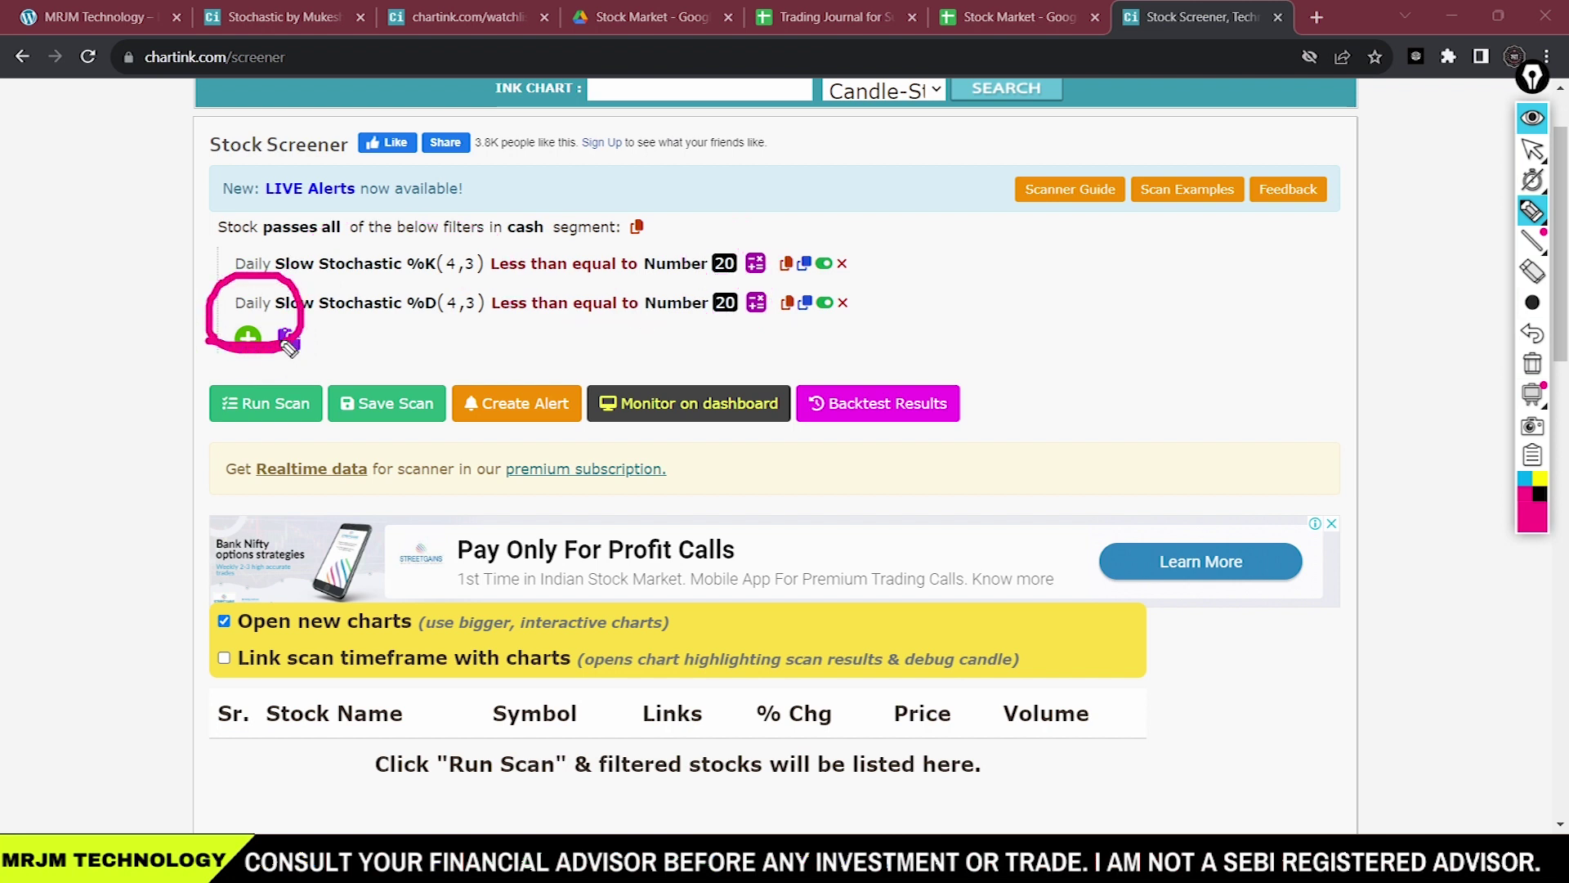
pyautogui.moveTo(206, 286)
pyautogui.mouseDown()
pyautogui.moveTo(307, 288)
pyautogui.moveTo(237, 243)
pyautogui.moveTo(229, 294)
pyautogui.mouseUp()
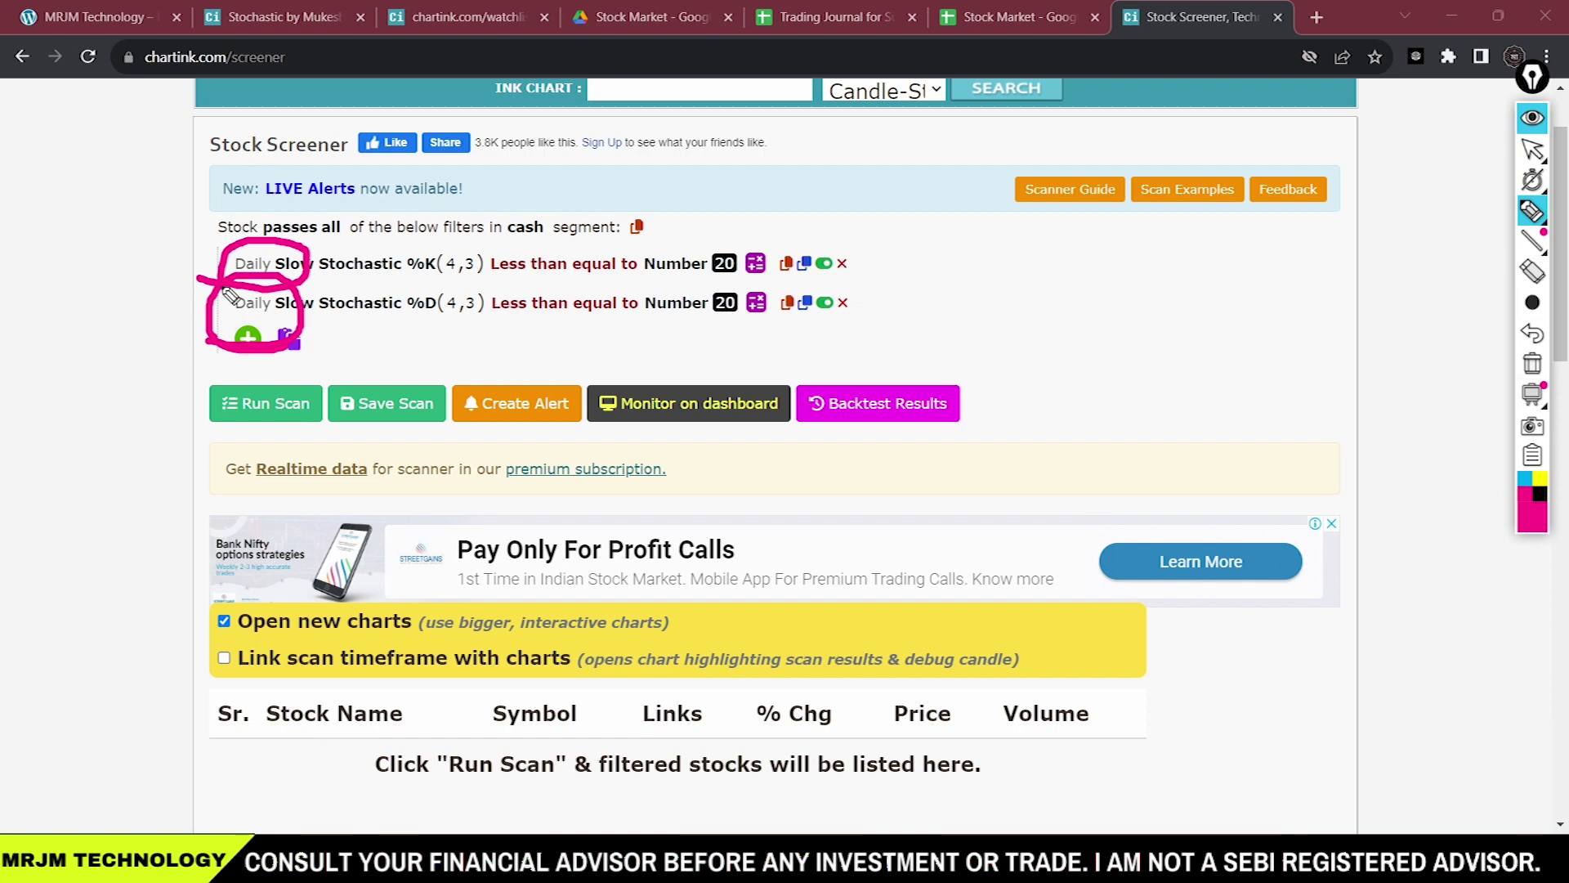
pyautogui.press('Delete')
pyautogui.moveTo(195, 481)
pyautogui.mouseDown()
pyautogui.moveTo(335, 390)
pyautogui.moveTo(188, 421)
pyautogui.moveTo(228, 458)
pyautogui.mouseUp()
# Run the scan, scroll down the results, and circle the 'Filtered 133 stocks' count.
pyautogui.click(271, 404)
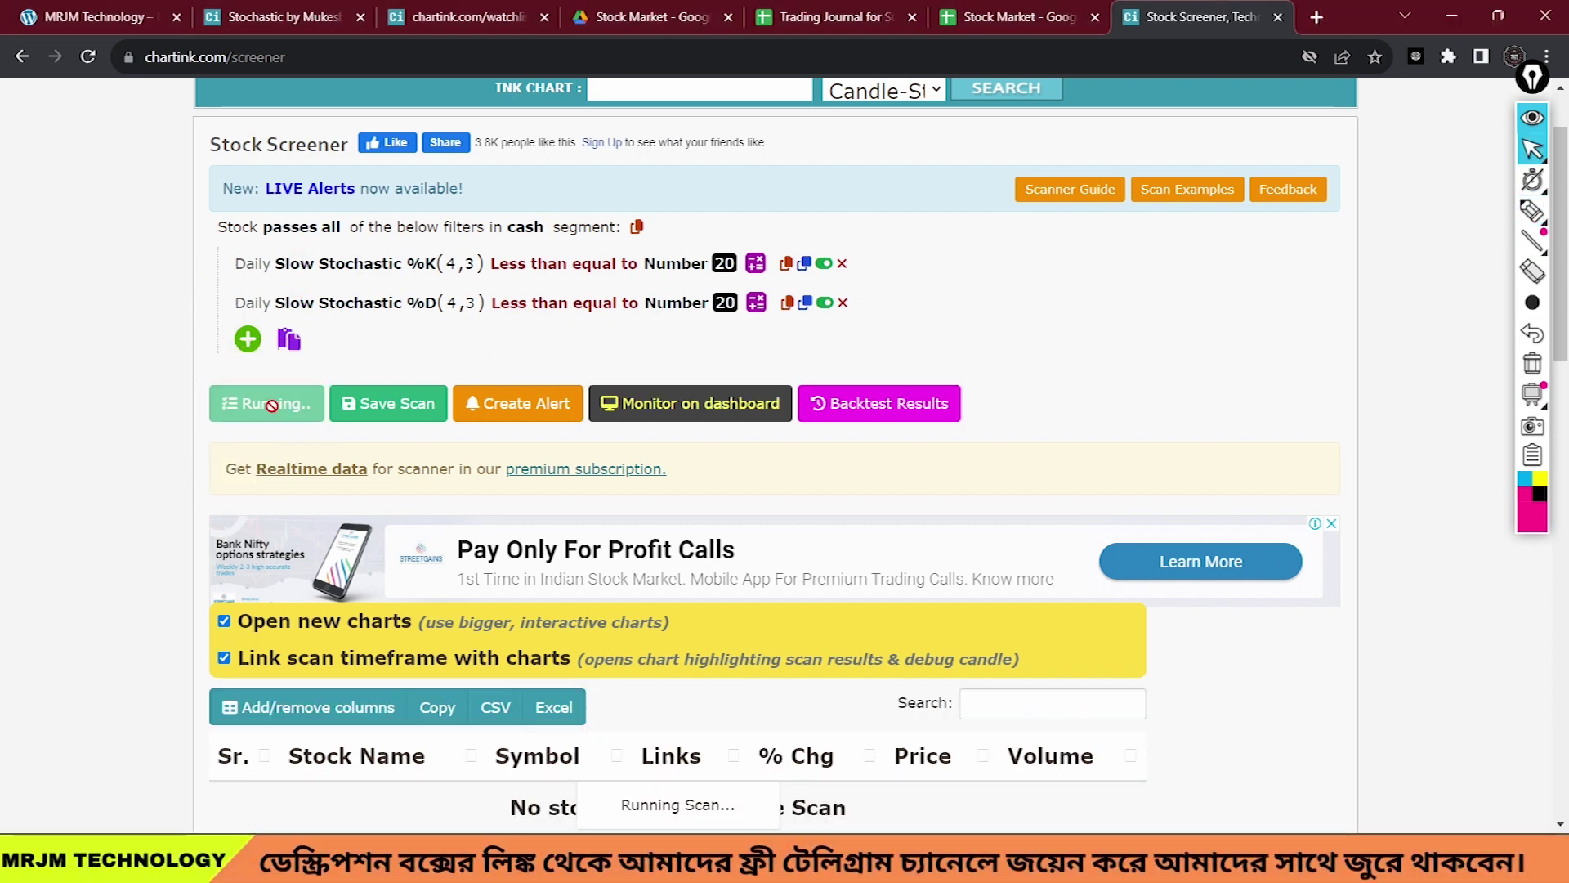
pyautogui.scroll(-15, 531, 589)
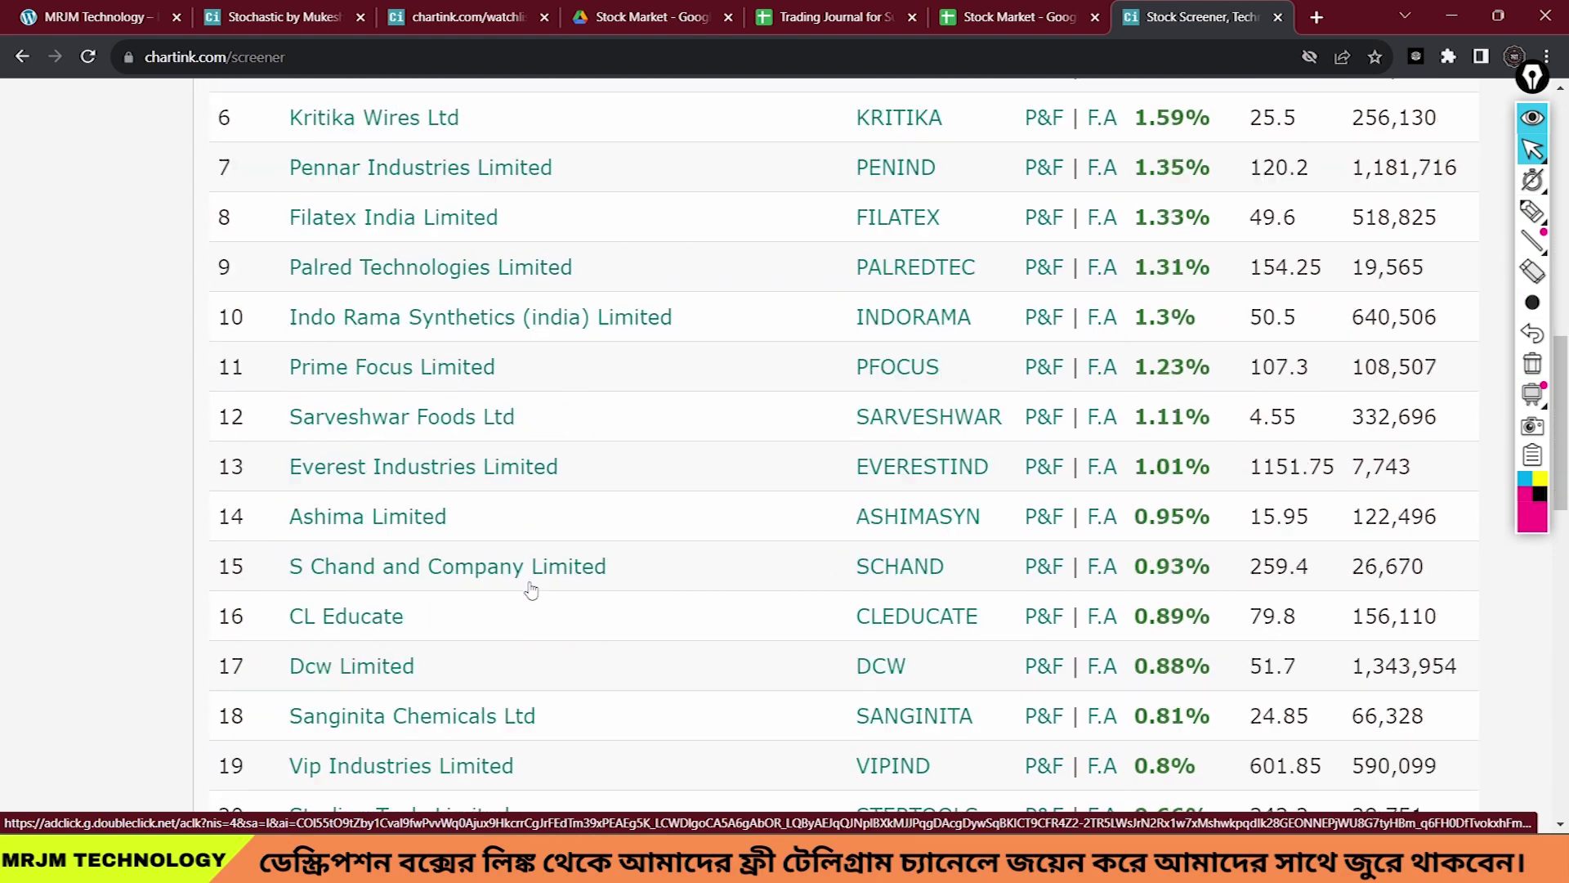
pyautogui.scroll(-2, 530, 585)
pyautogui.hotkey('ctrl', 'shift', '3')
pyautogui.moveTo(203, 671)
pyautogui.mouseDown()
pyautogui.moveTo(420, 599)
pyautogui.moveTo(207, 628)
pyautogui.moveTo(332, 682)
pyautogui.mouseUp()
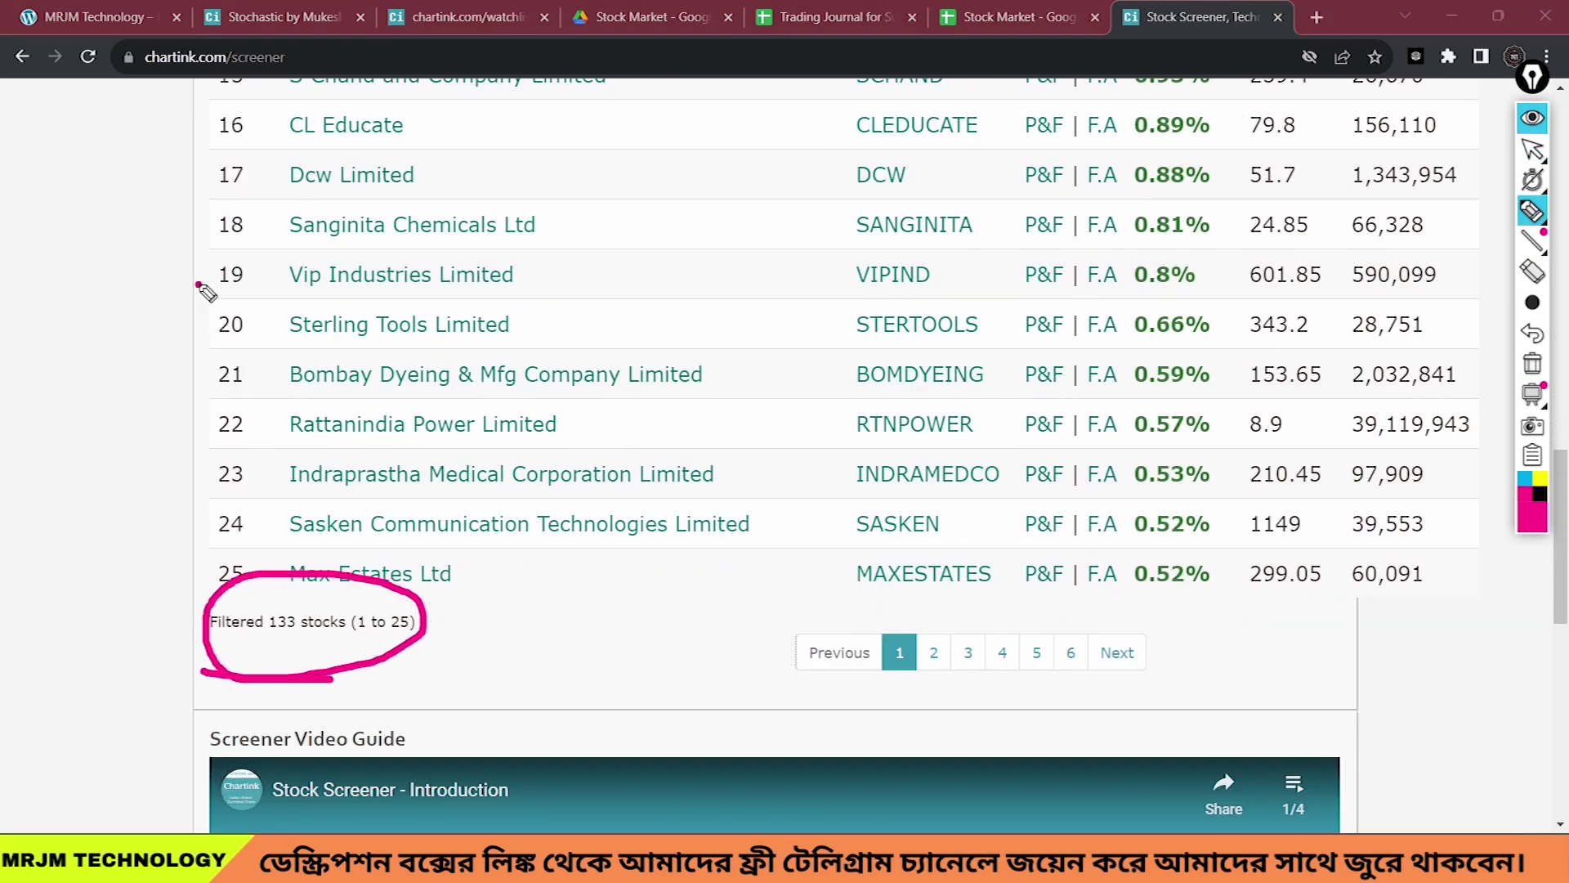
pyautogui.moveTo(199, 285); pyautogui.dragTo(378, 230)
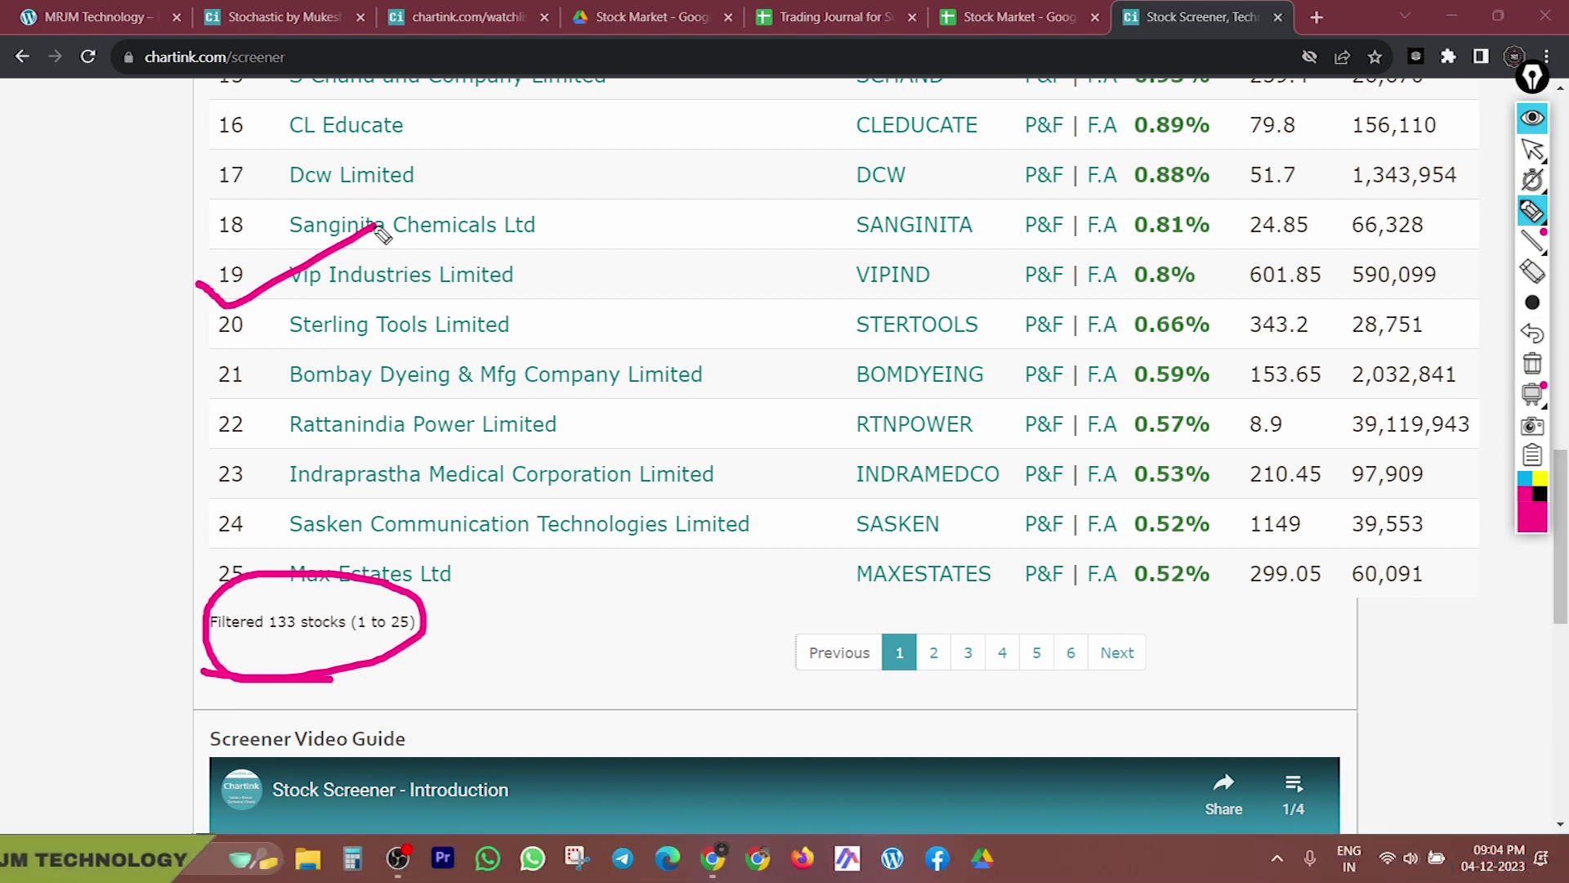
pyautogui.click(1532, 364)
pyautogui.click(1532, 150)
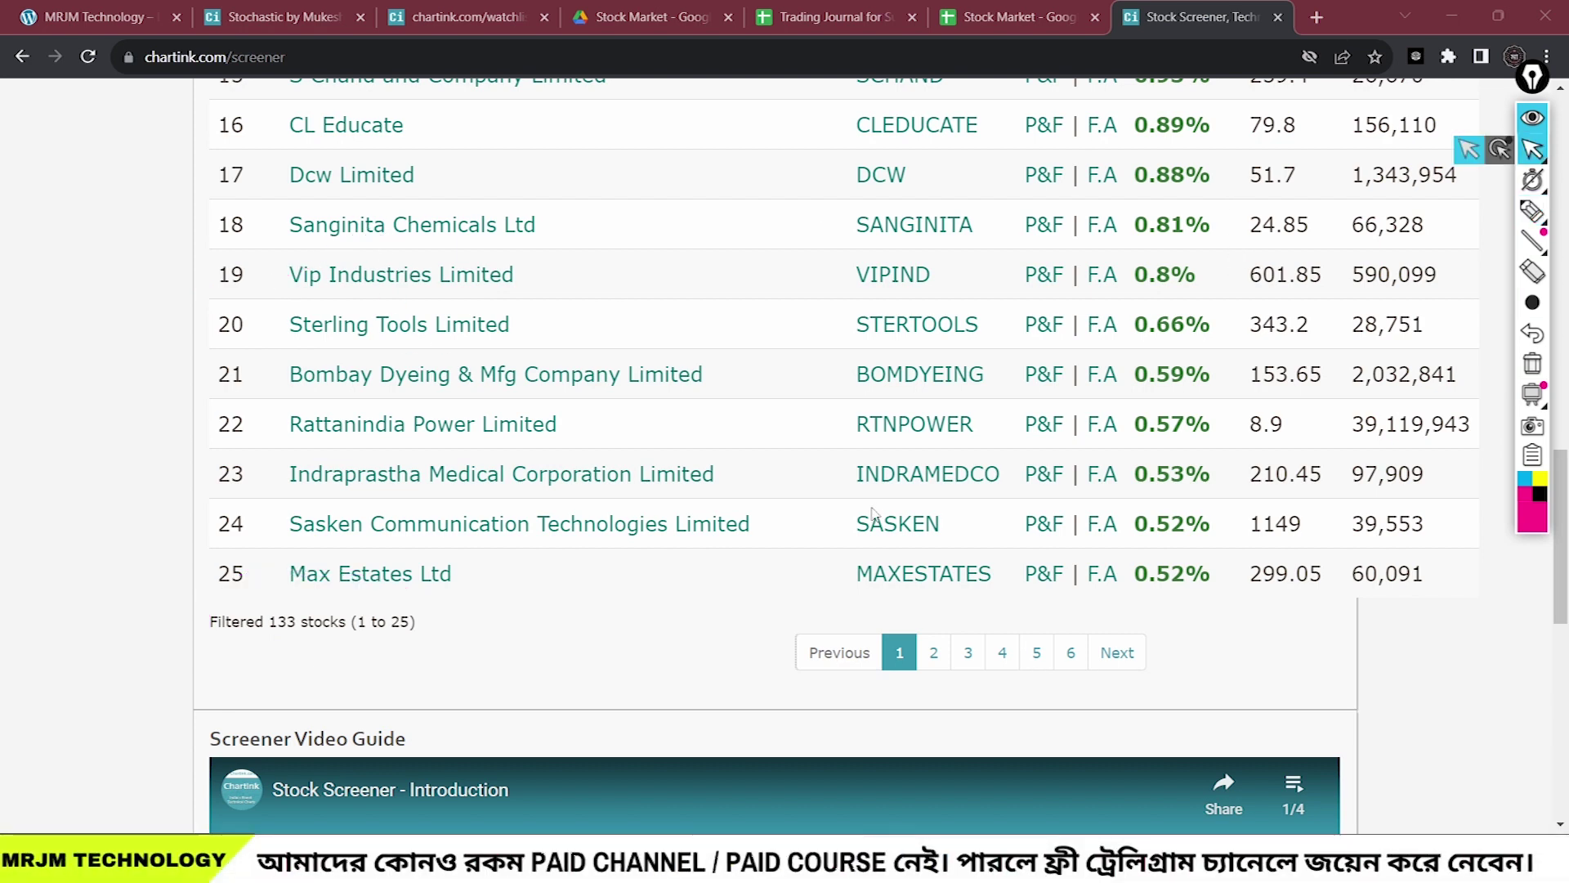
pyautogui.scroll(15, 833, 485)
pyautogui.hotkey('ctrl', 'alt', 'g')
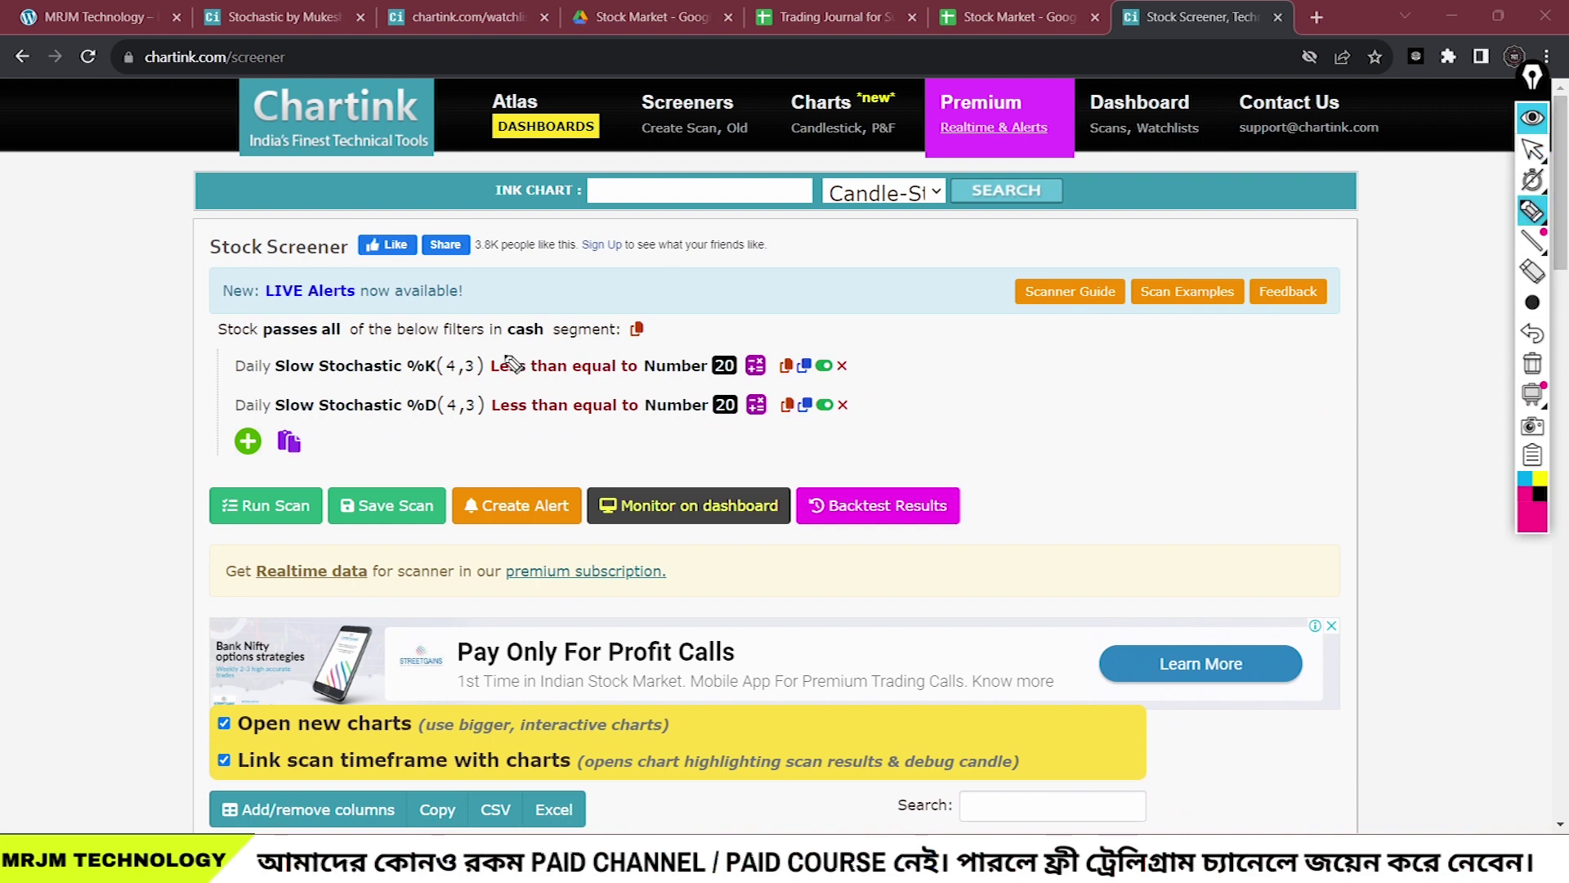
pyautogui.moveTo(503, 354)
pyautogui.mouseDown()
pyautogui.moveTo(523, 304)
pyautogui.moveTo(520, 350)
pyautogui.mouseUp()
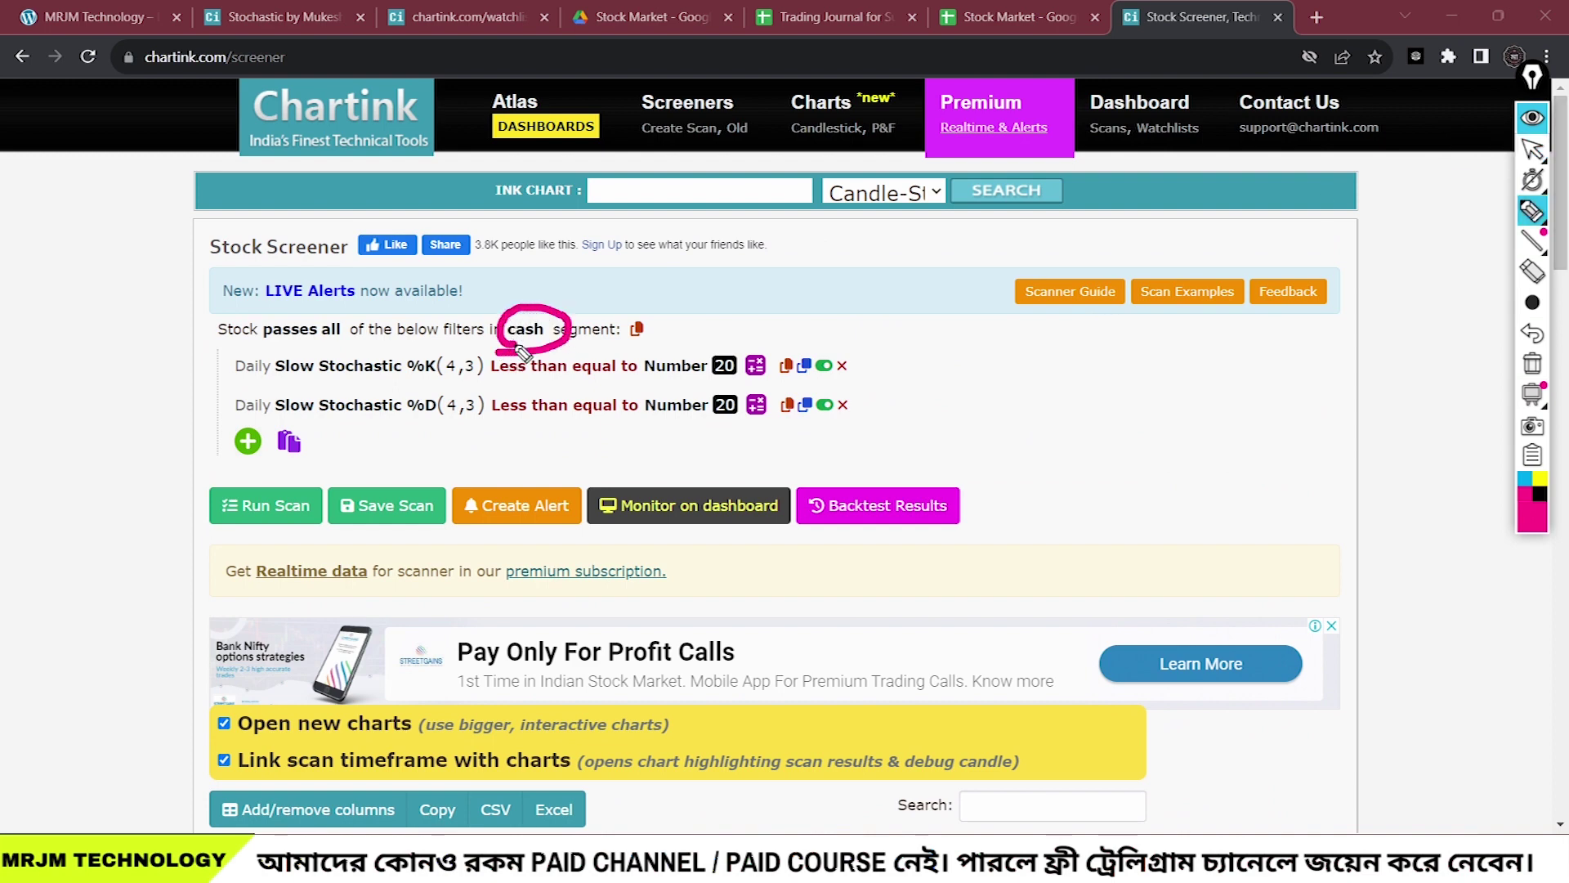
pyautogui.moveTo(153, 342); pyautogui.dragTo(609, 345)
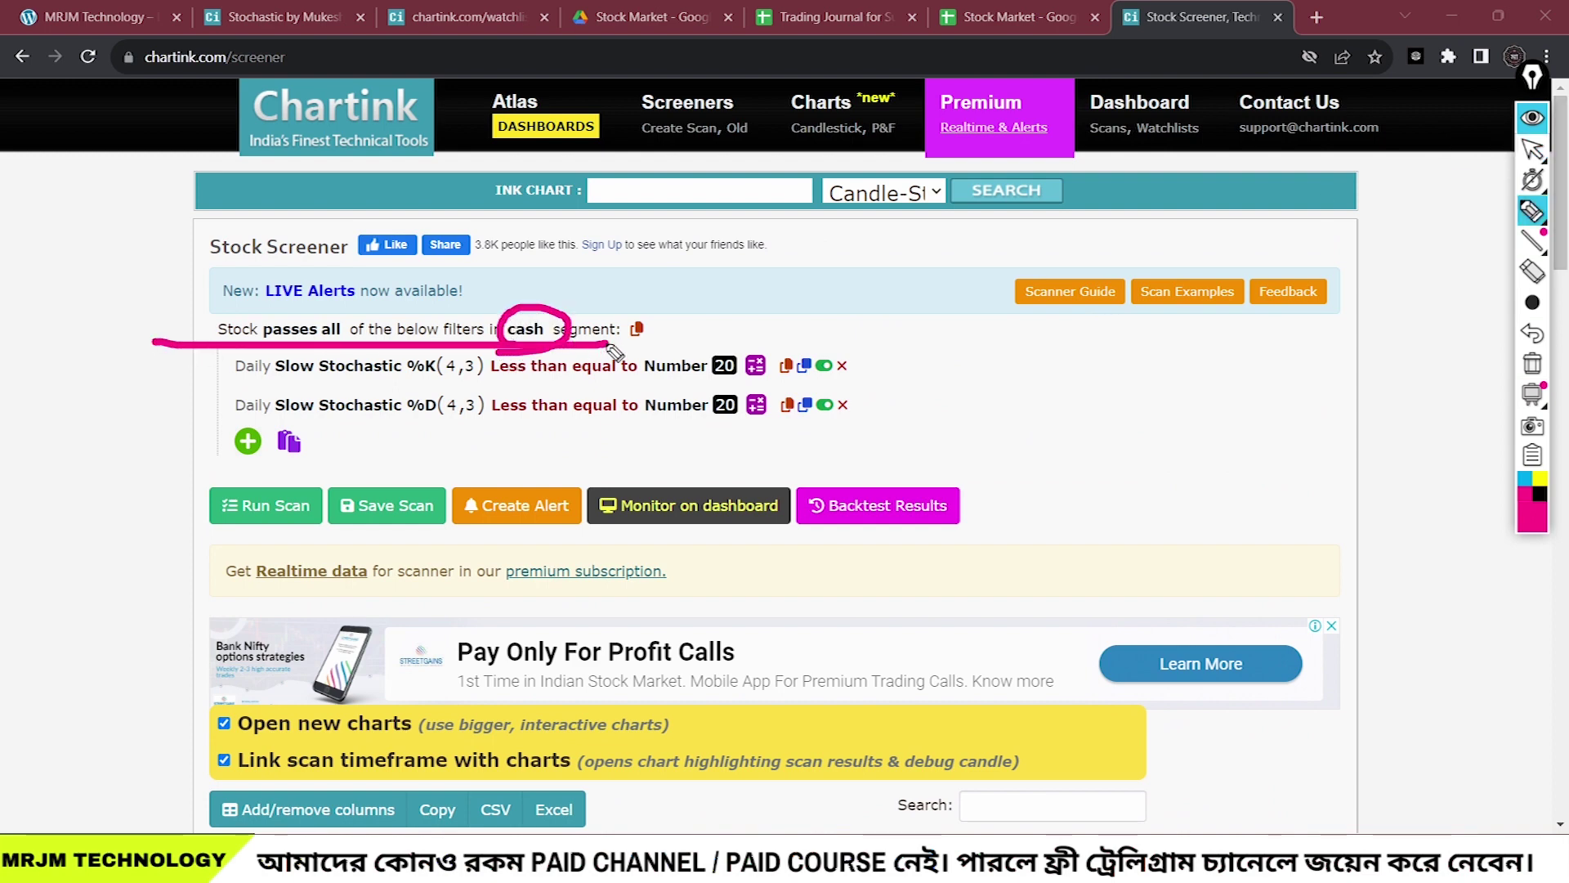
pyautogui.moveTo(570, 273); pyautogui.dragTo(739, 229)
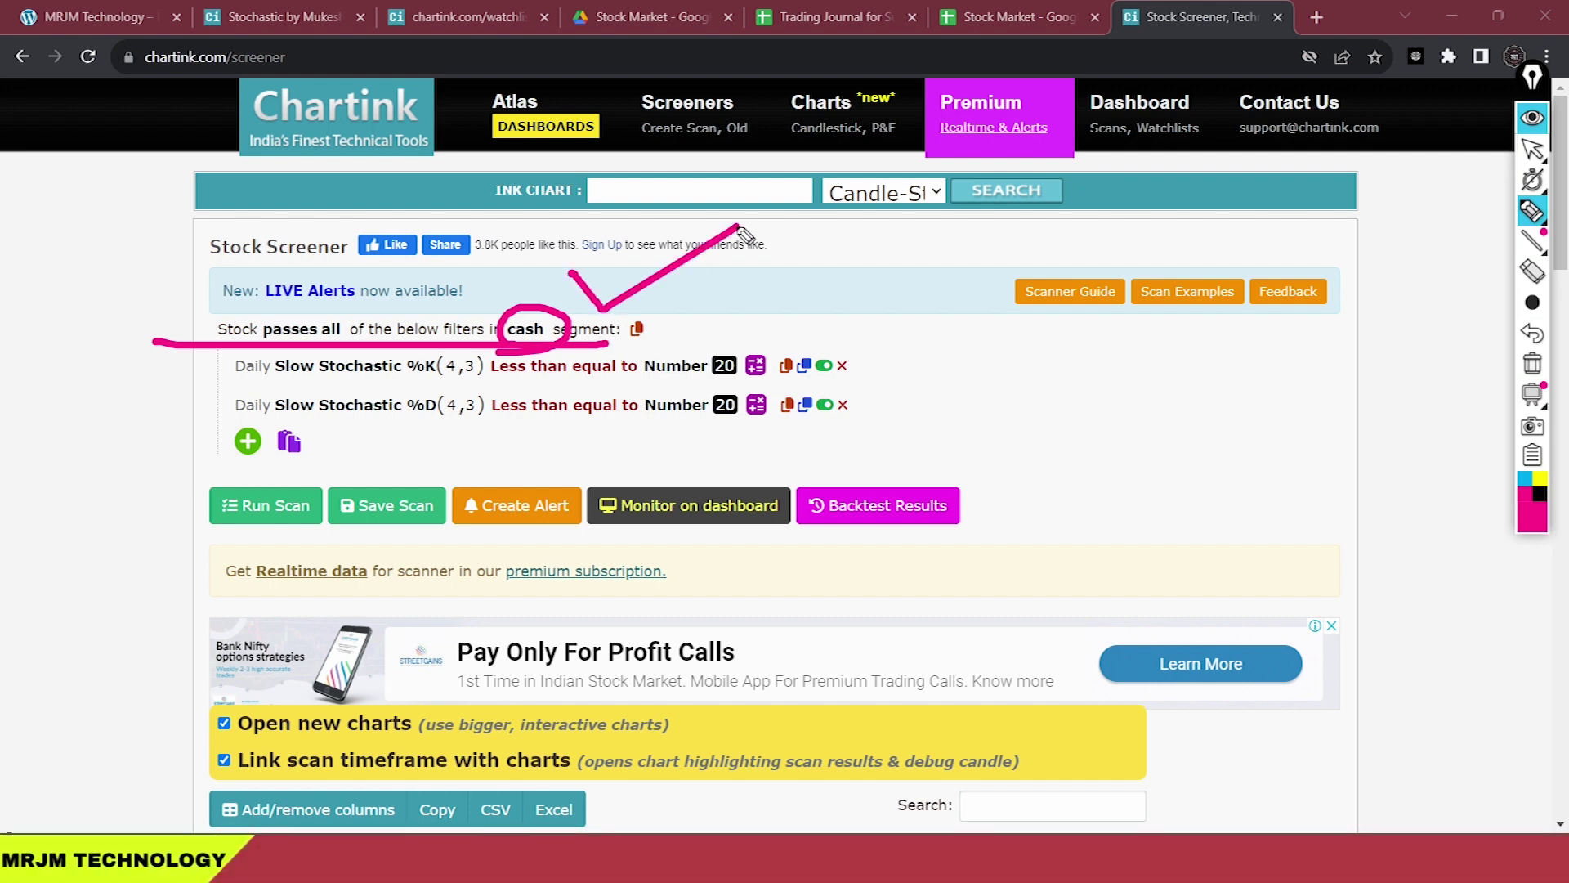
pyautogui.moveTo(533, 595); pyautogui.dragTo(571, 791)
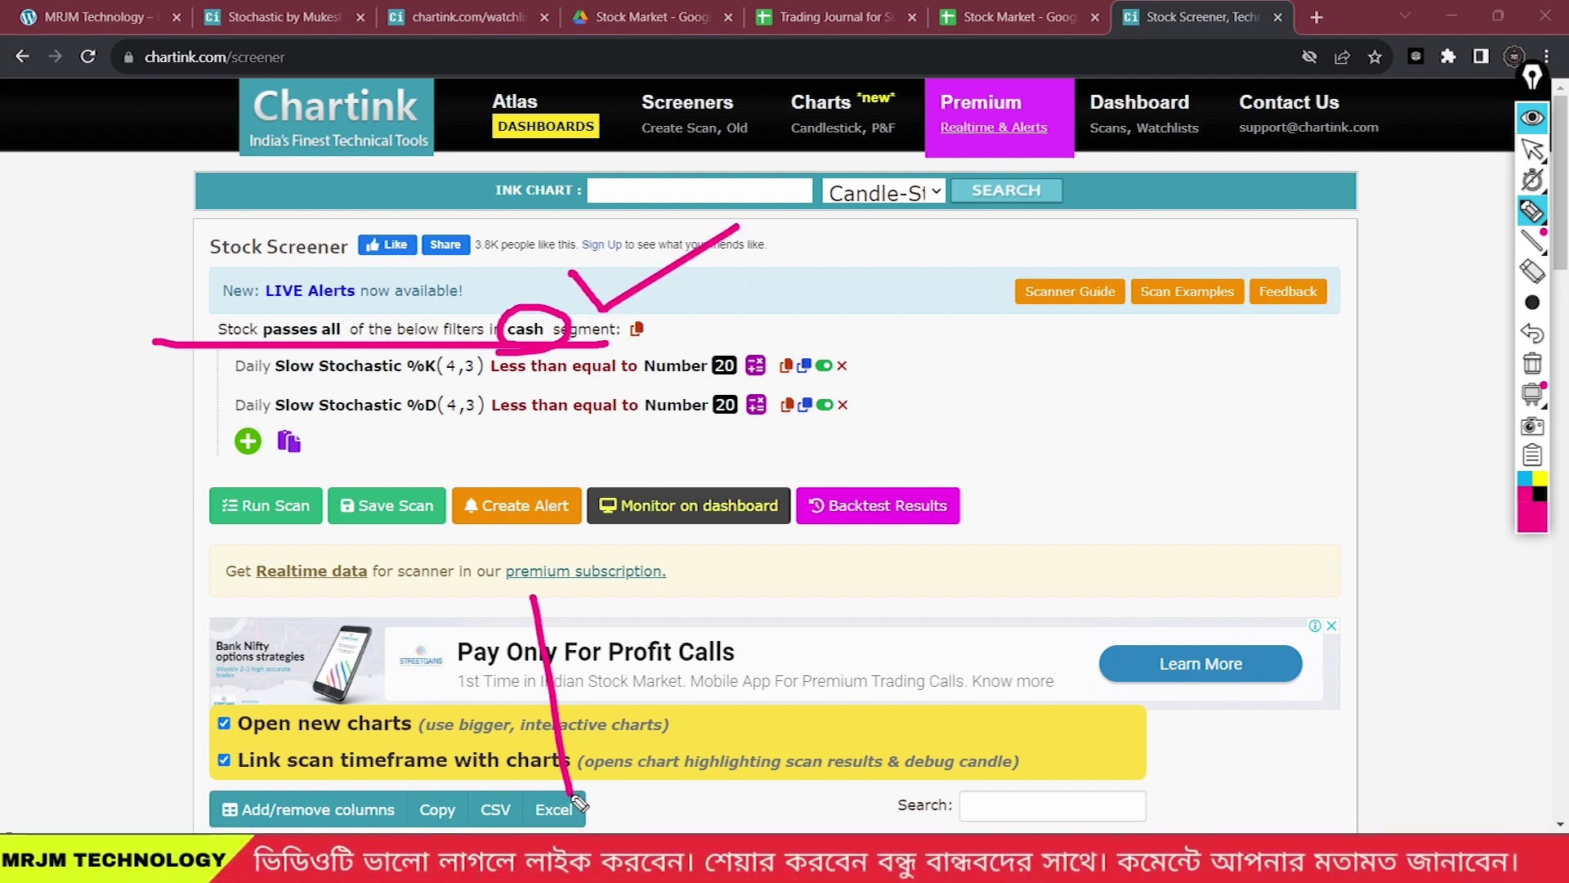
pyautogui.click(1532, 363)
pyautogui.moveTo(478, 349)
pyautogui.mouseDown()
pyautogui.moveTo(571, 312)
pyautogui.moveTo(496, 345)
pyautogui.mouseUp()
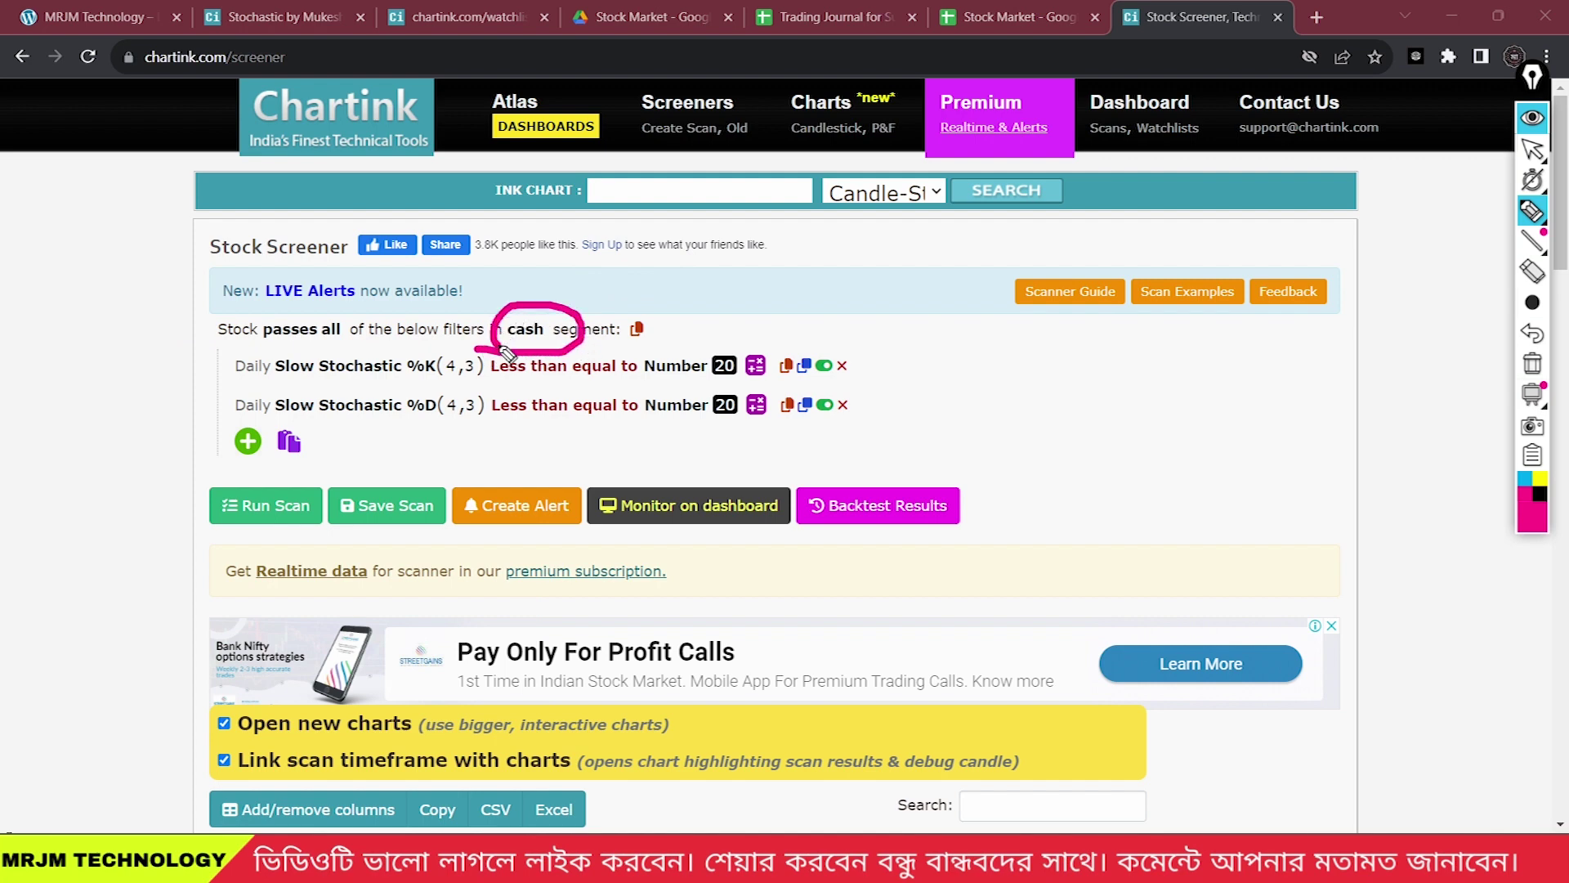
# Switch the stochastic scan's segment from cash to nifty 50.
pyautogui.moveTo(631, 357); pyautogui.dragTo(823, 271)
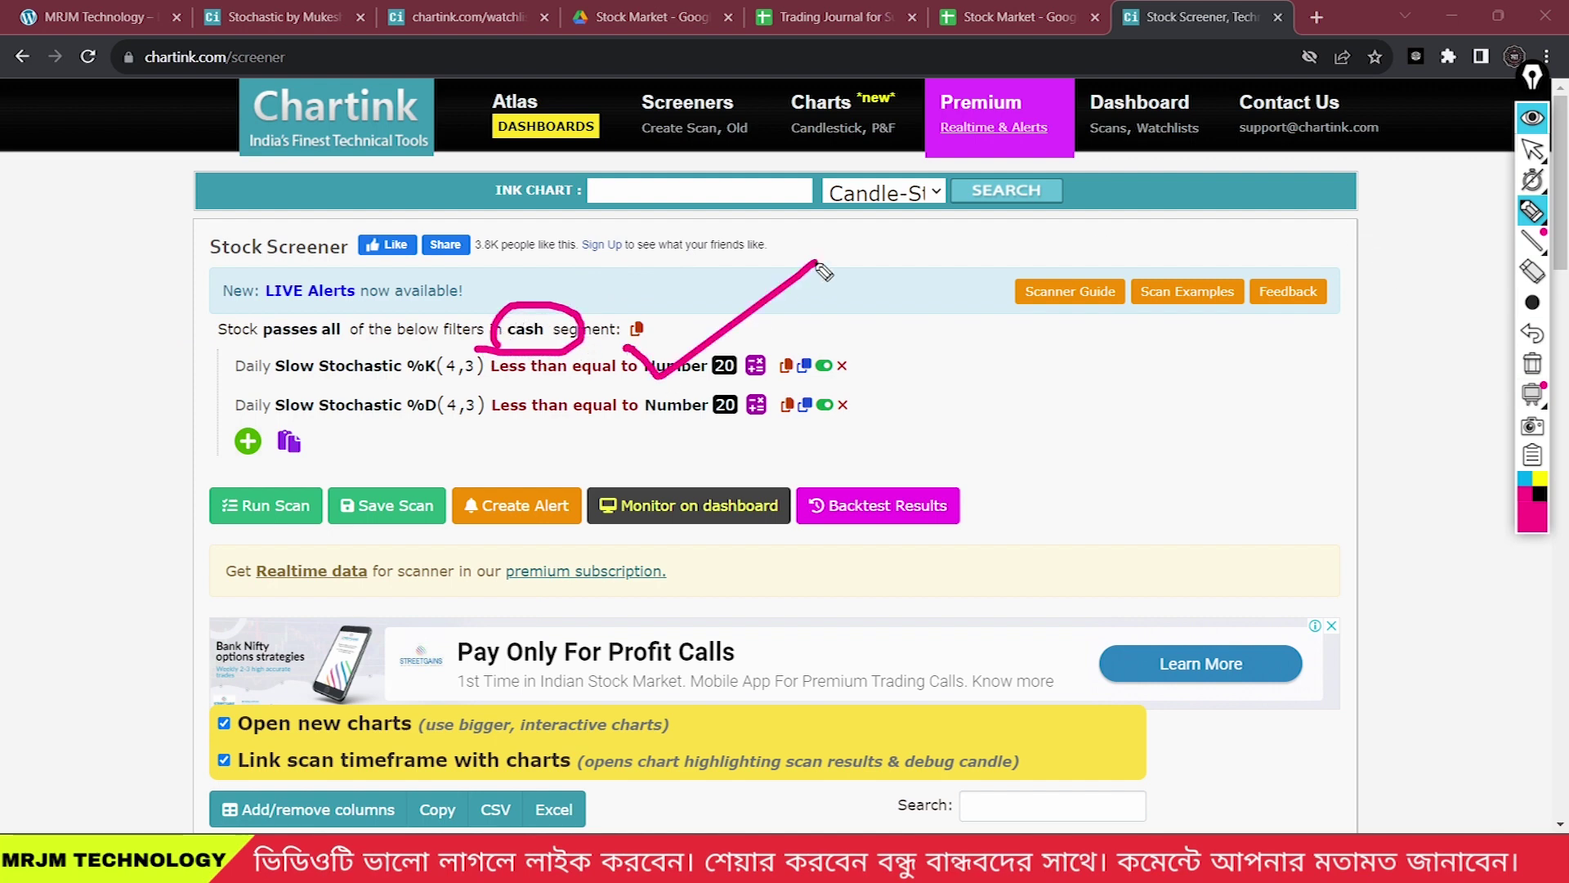
pyautogui.moveTo(511, 343)
pyautogui.mouseDown()
pyautogui.moveTo(543, 297)
pyautogui.moveTo(500, 367)
pyautogui.mouseUp()
pyautogui.click(1532, 363)
pyautogui.click(1533, 150)
pyautogui.click(525, 329)
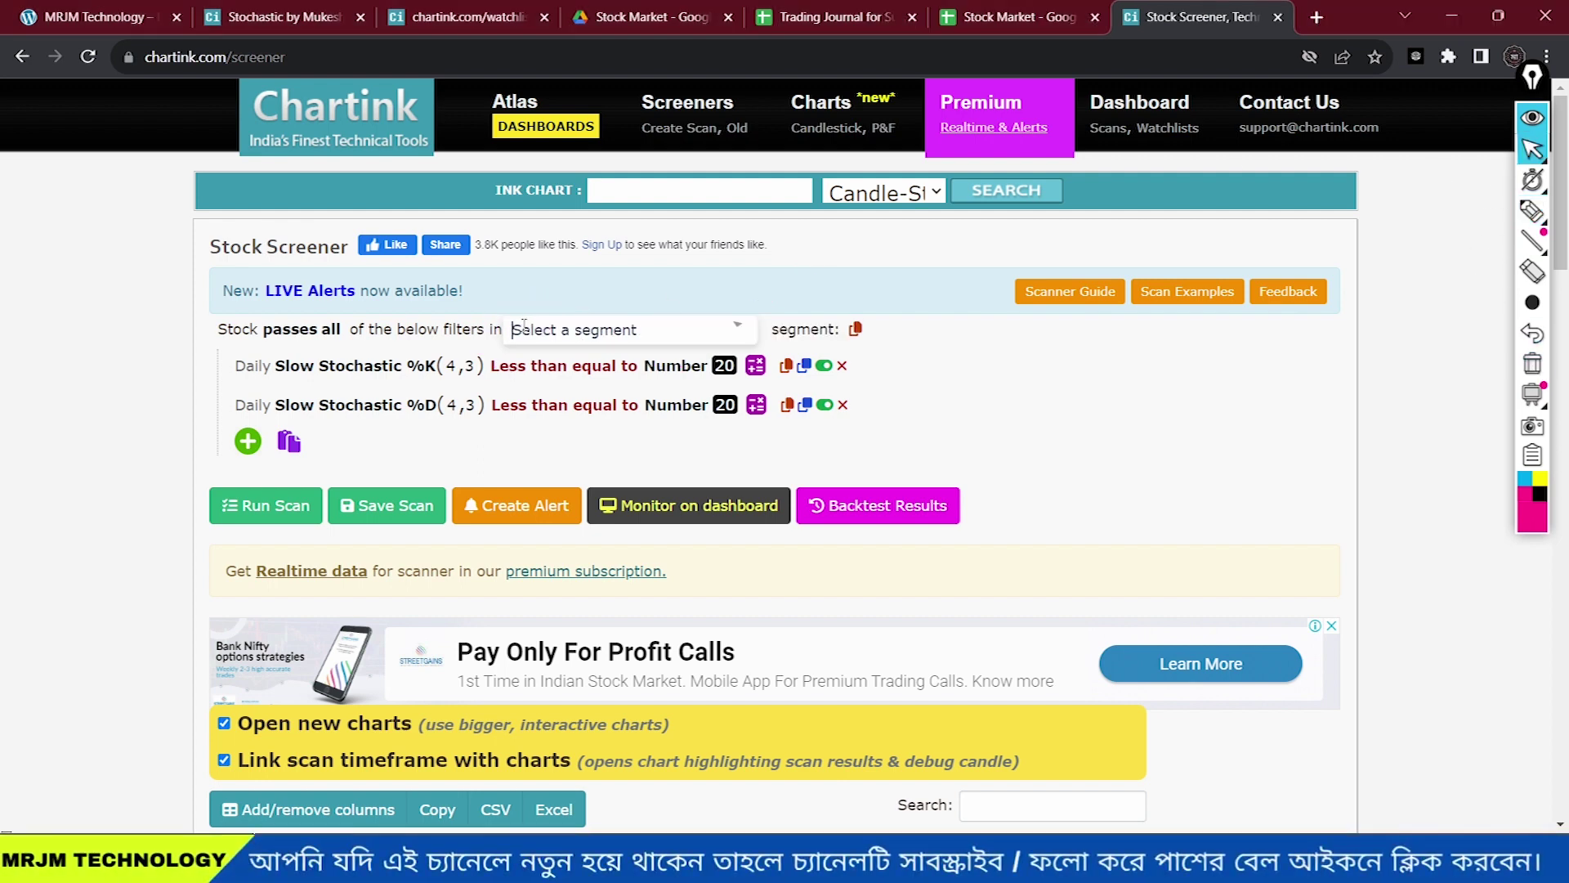
pyautogui.click(596, 641)
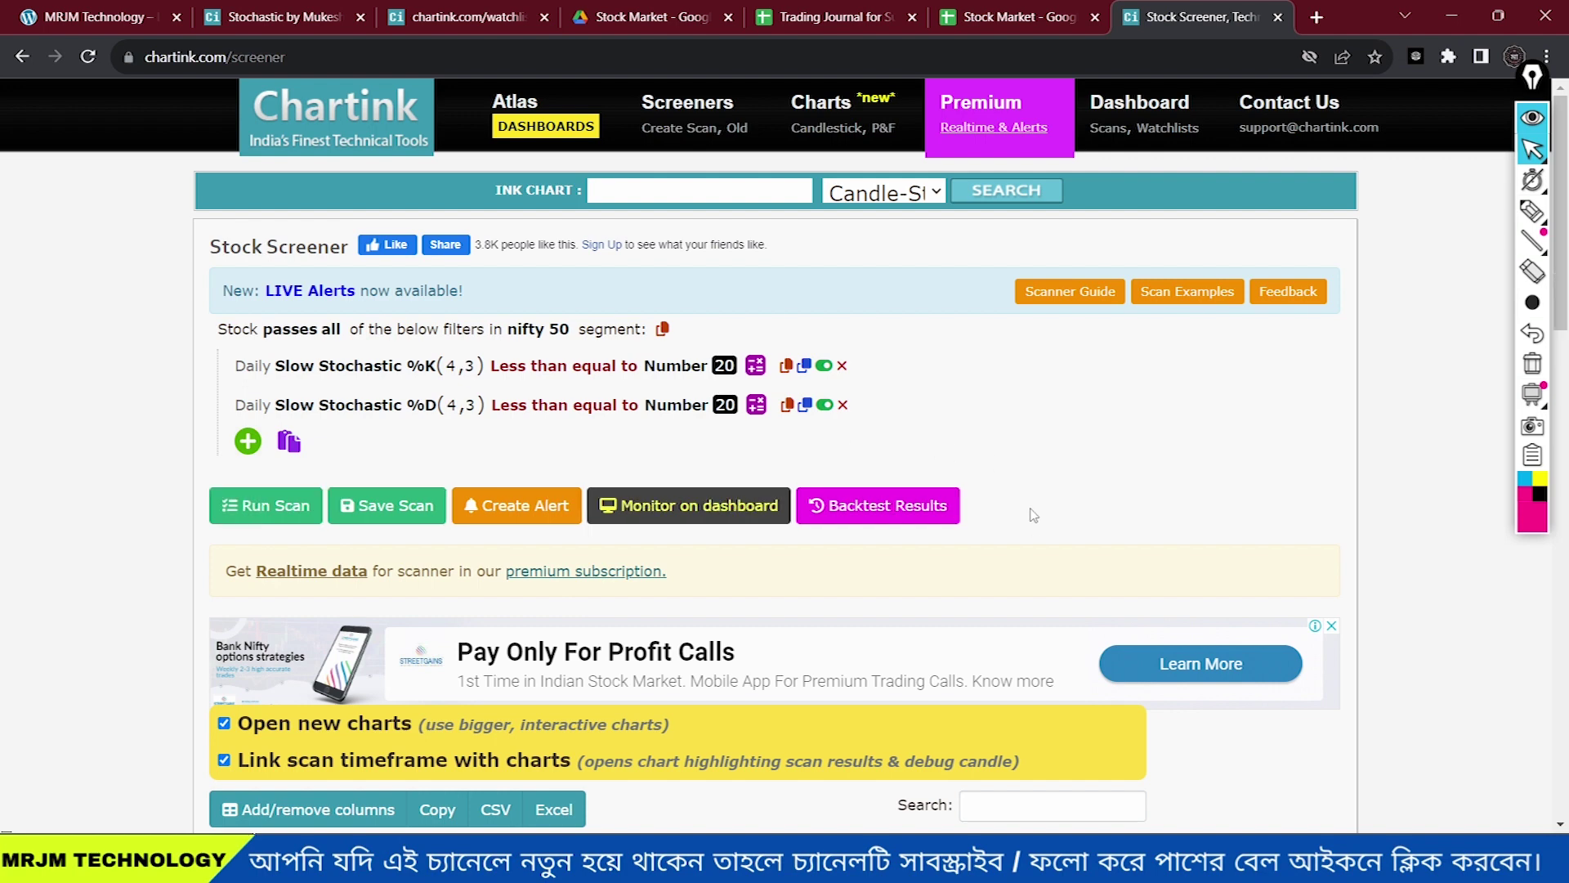
# Mark the empty nifty 50 results and reopen the segment list.
pyautogui.scroll(-3, 1034, 515)
pyautogui.hotkey('ctrl', 'shift', '3')
pyautogui.moveTo(91, 428)
pyautogui.mouseDown()
pyautogui.moveTo(173, 549)
pyautogui.moveTo(625, 280)
pyautogui.mouseUp()
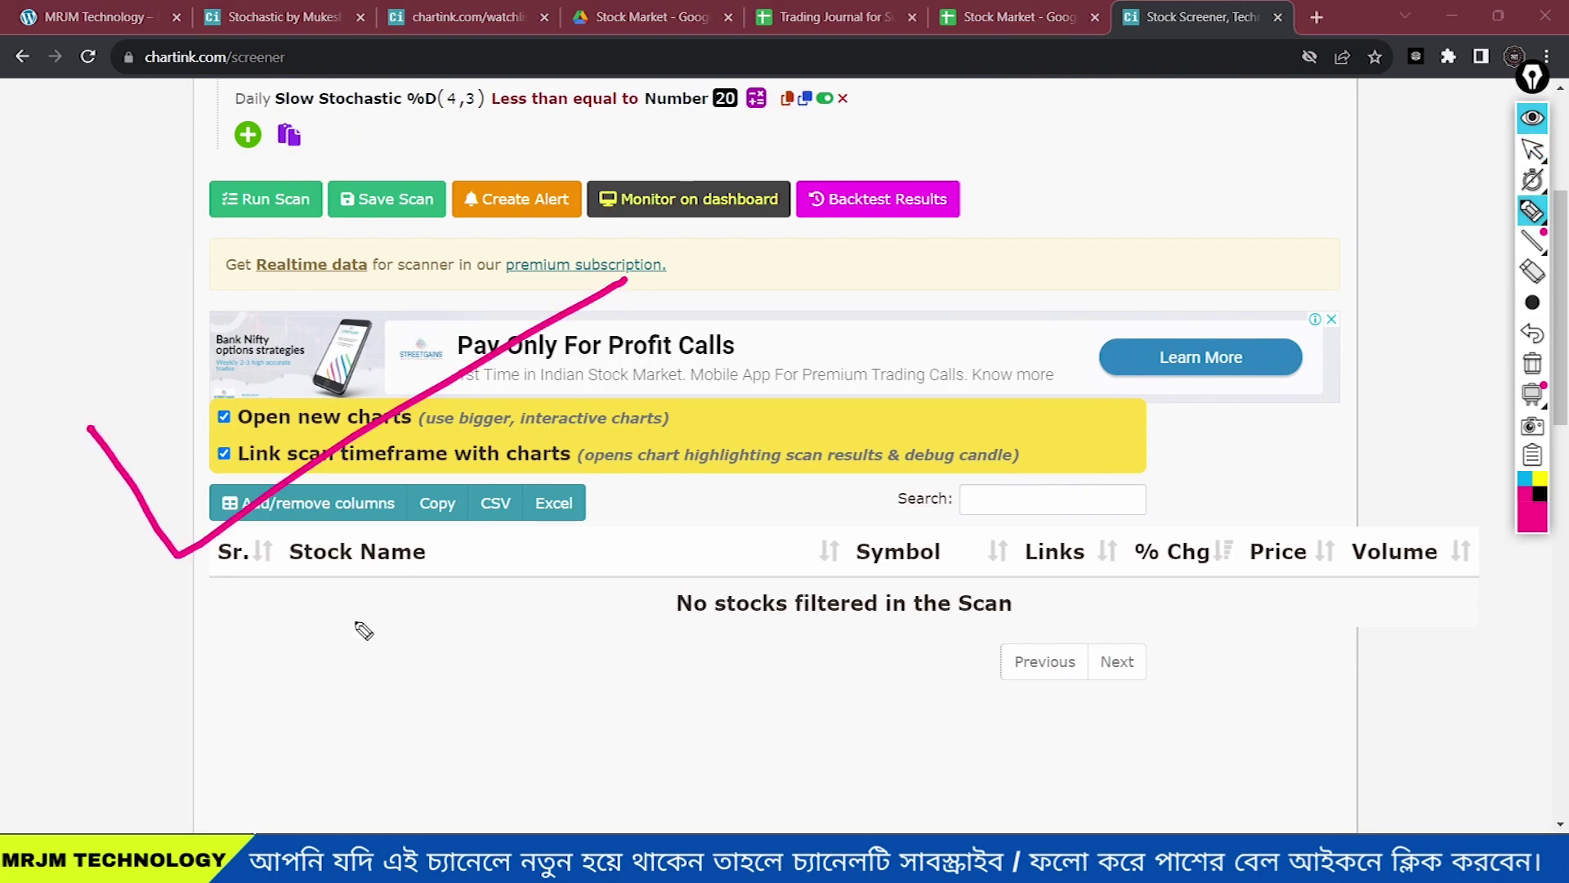
pyautogui.moveTo(431, 532)
pyautogui.mouseDown()
pyautogui.moveTo(547, 576)
pyautogui.moveTo(705, 695)
pyautogui.mouseUp()
pyautogui.moveTo(554, 537)
pyautogui.mouseDown()
pyautogui.moveTo(653, 595)
pyautogui.moveTo(701, 686)
pyautogui.mouseUp()
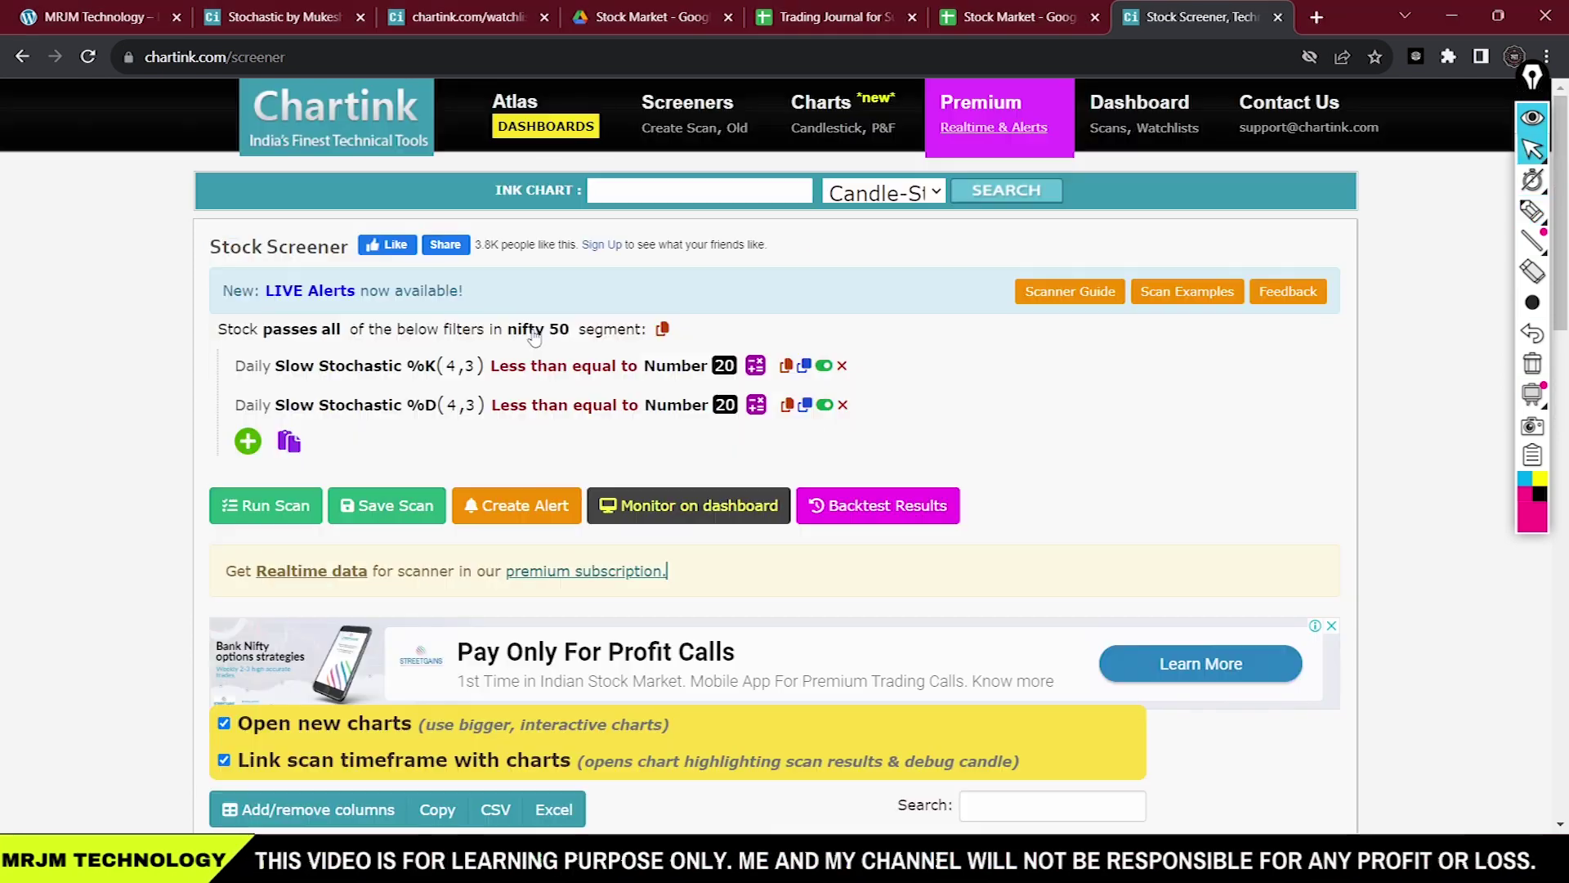
pyautogui.click(533, 329)
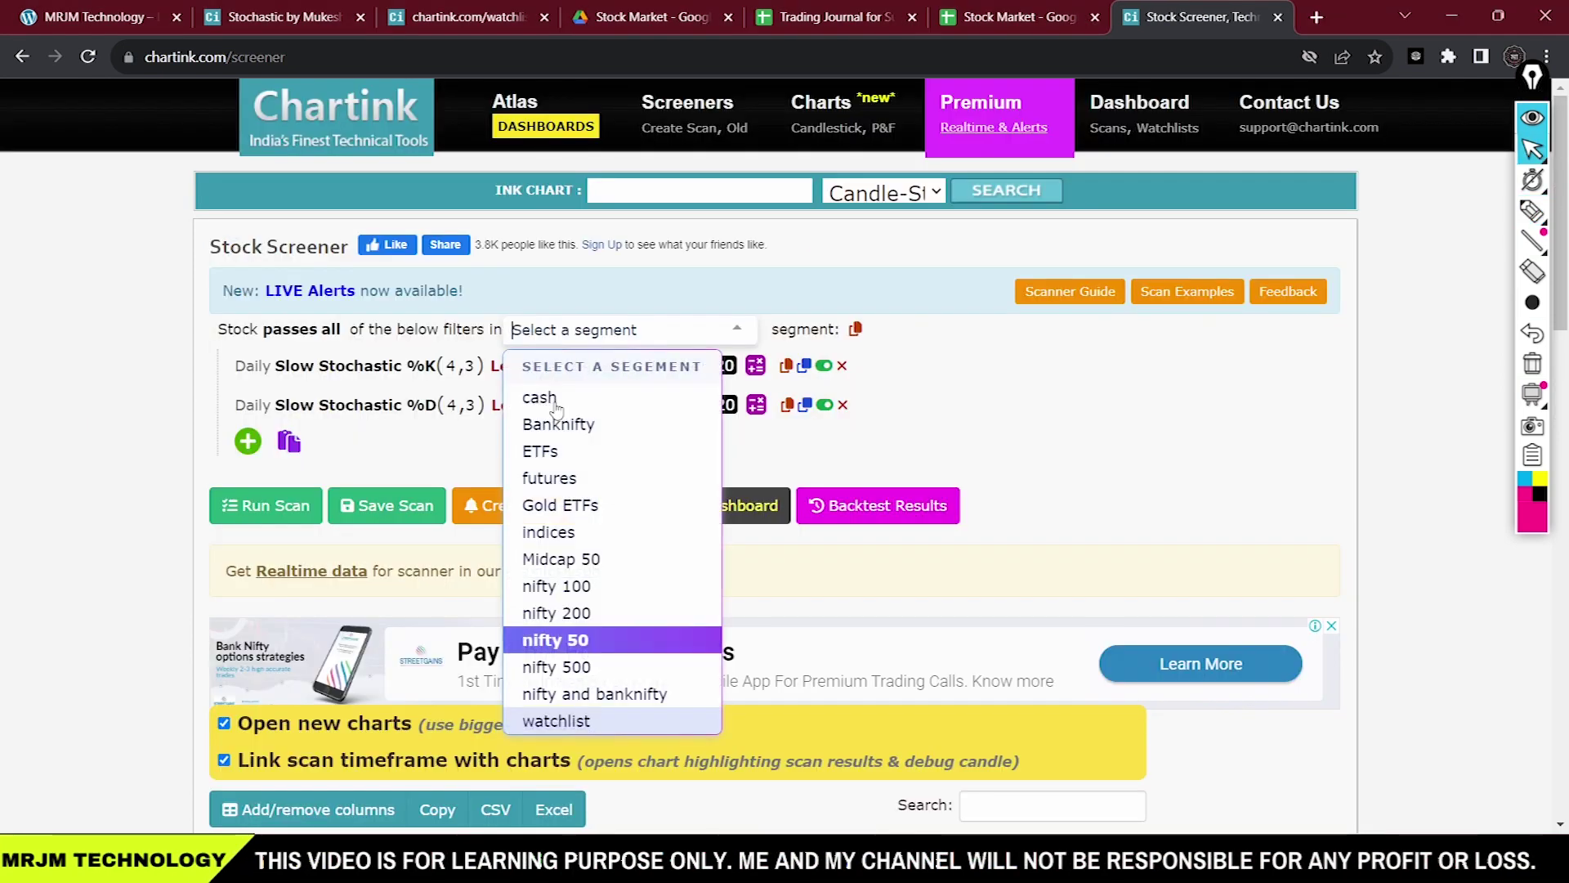
# Switch the scan to nifty 500 and mark GMM Pfaudler Ltd among the 11 results.
pyautogui.click(589, 668)
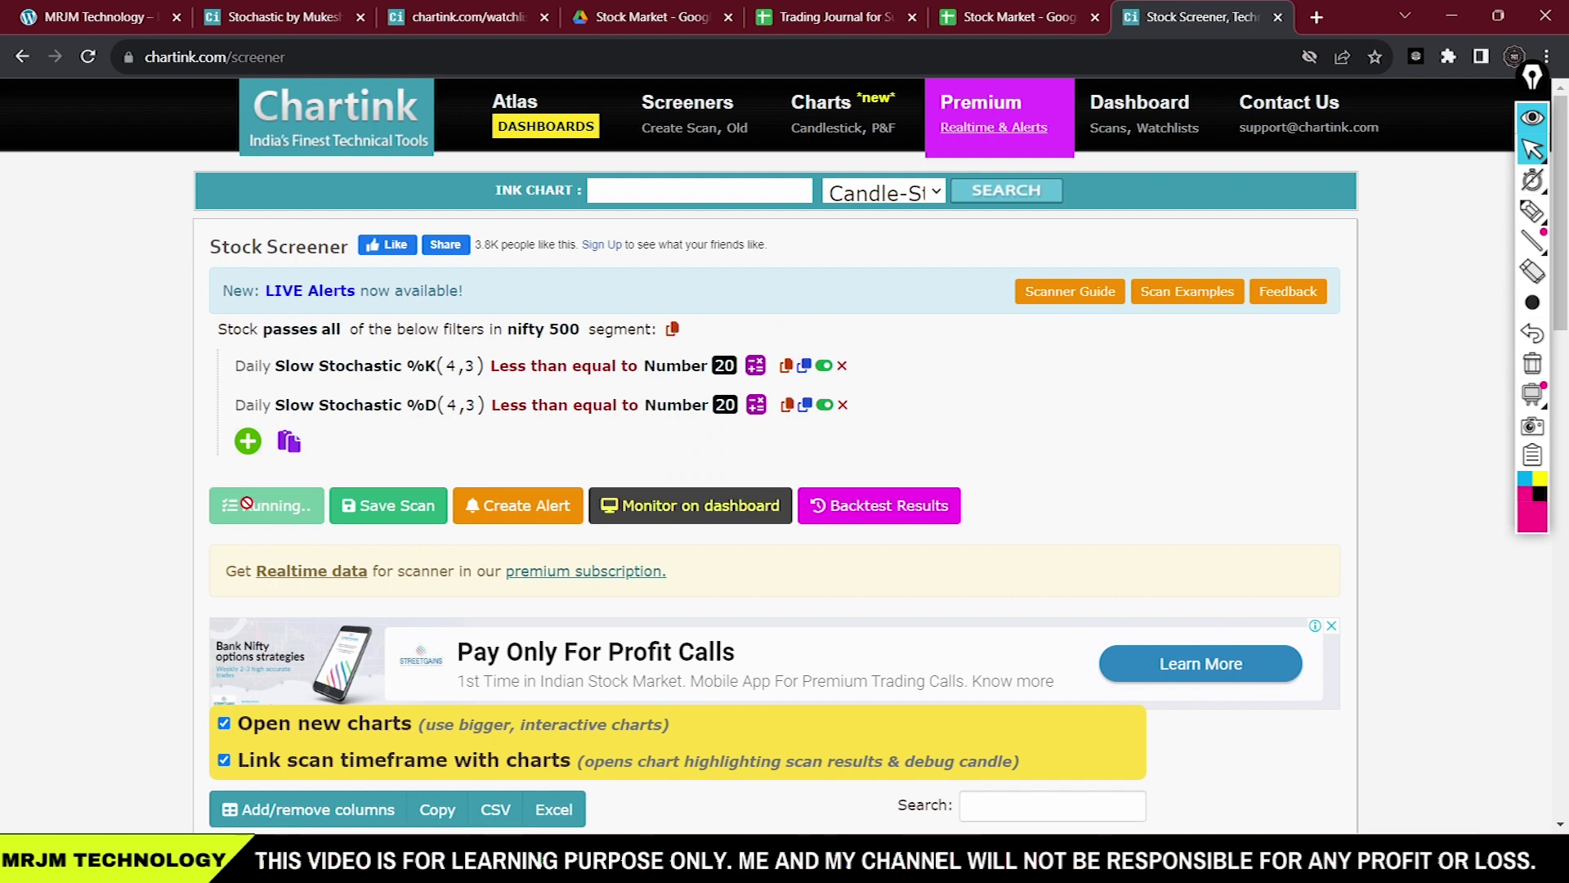
pyautogui.scroll(-1, 750, 613)
pyautogui.scroll(-9, 750, 613)
pyautogui.hotkey('ctrl', 'alt', 'g')
pyautogui.moveTo(150, 679)
pyautogui.mouseDown()
pyautogui.moveTo(473, 643)
pyautogui.moveTo(137, 653)
pyautogui.moveTo(154, 695)
pyautogui.mouseUp()
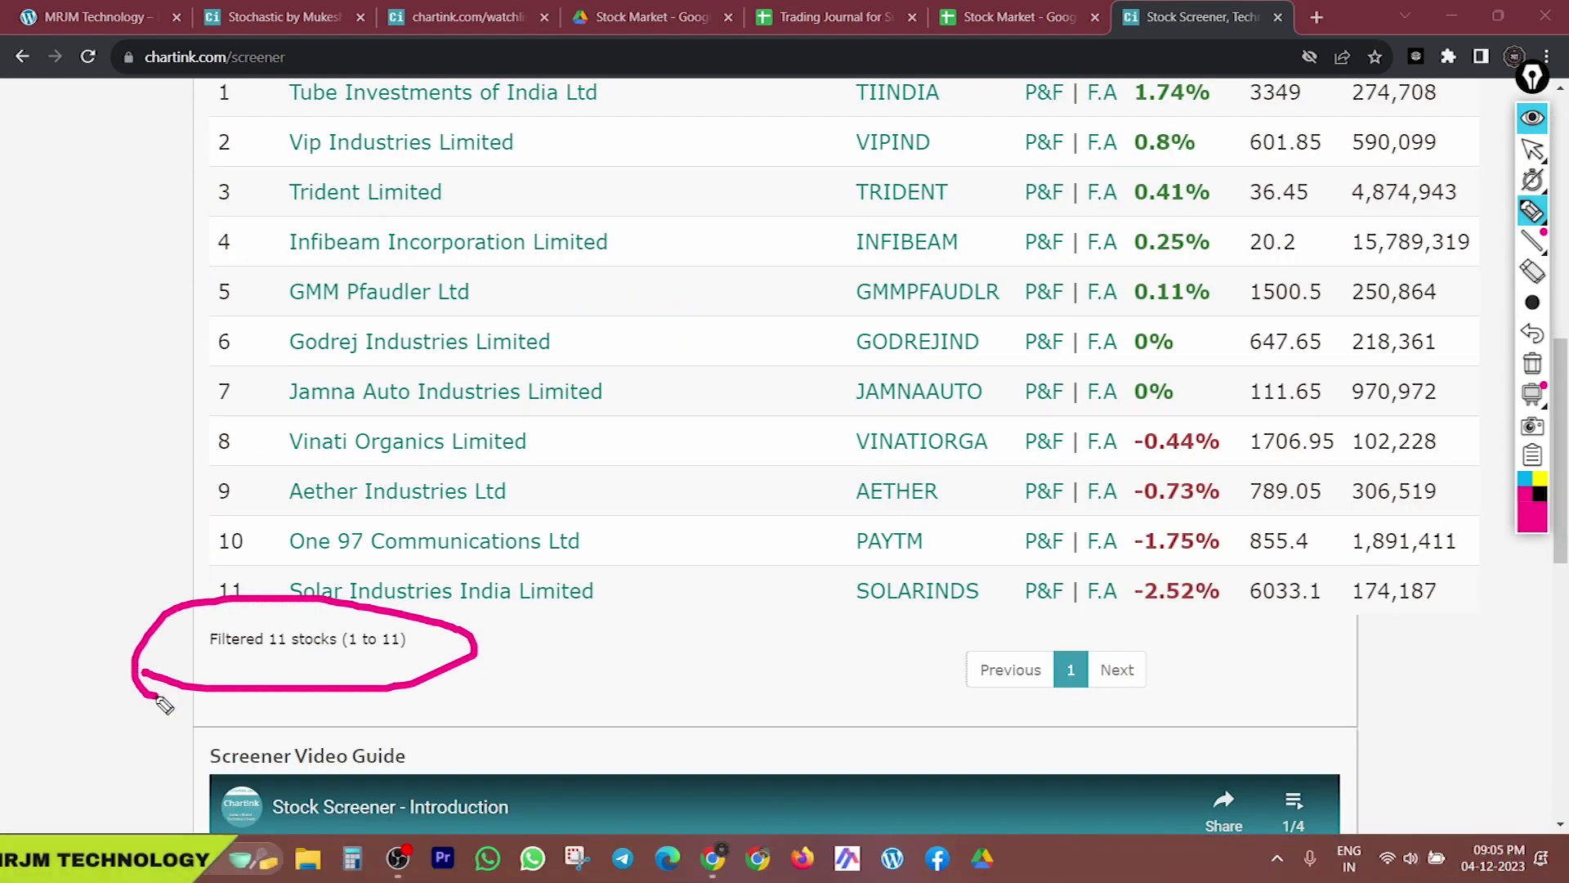
pyautogui.moveTo(136, 326)
pyautogui.mouseDown()
pyautogui.moveTo(286, 266)
pyautogui.moveTo(535, 312)
pyautogui.mouseUp()
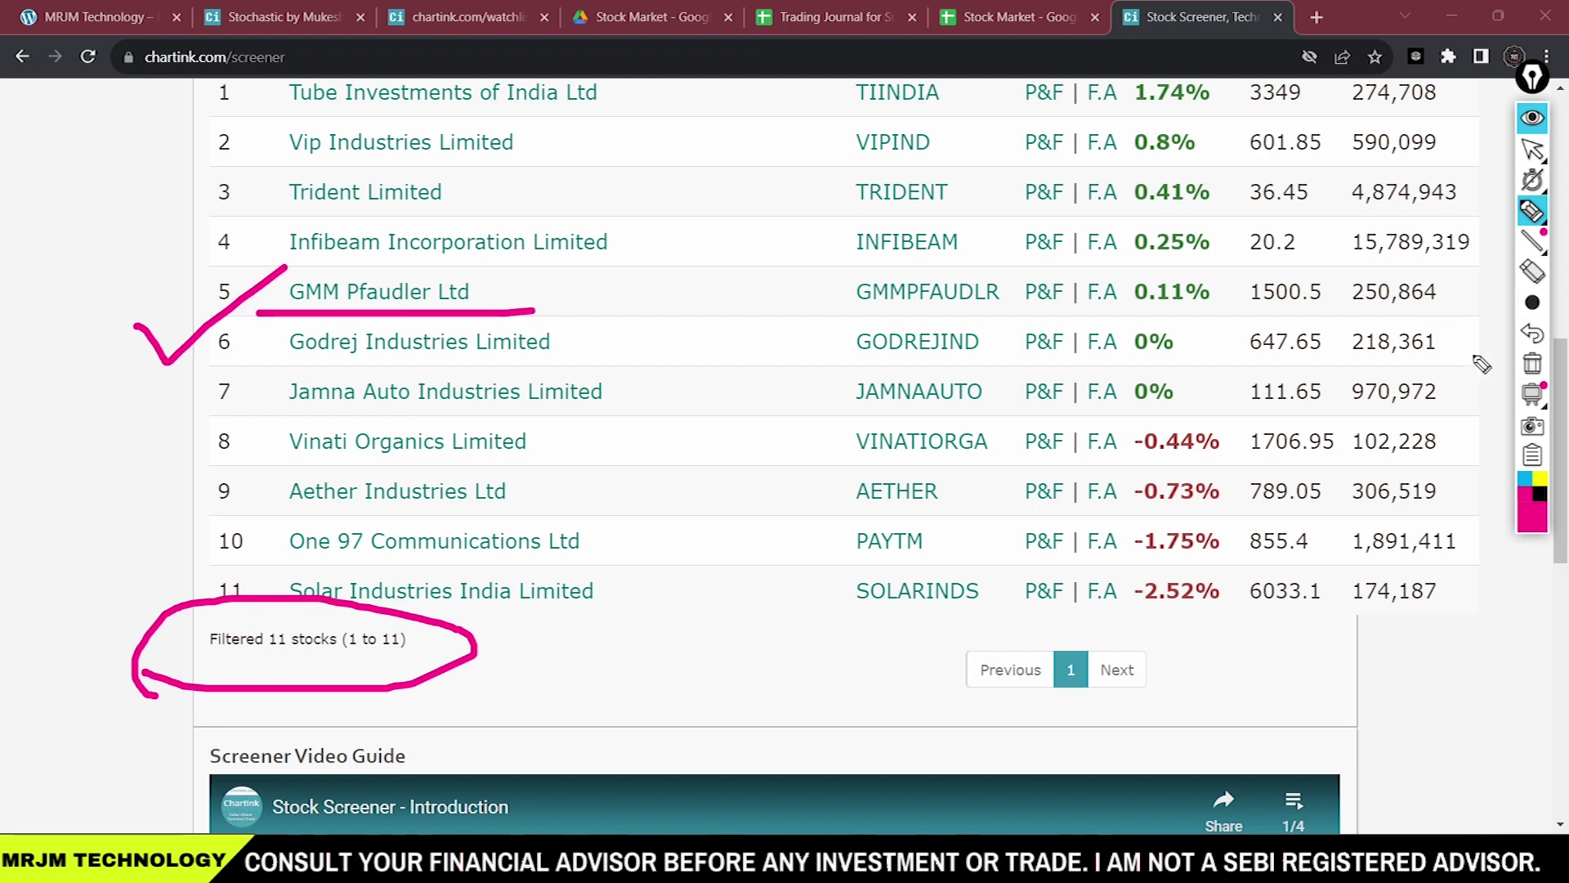
pyautogui.click(1533, 364)
pyautogui.click(1532, 149)
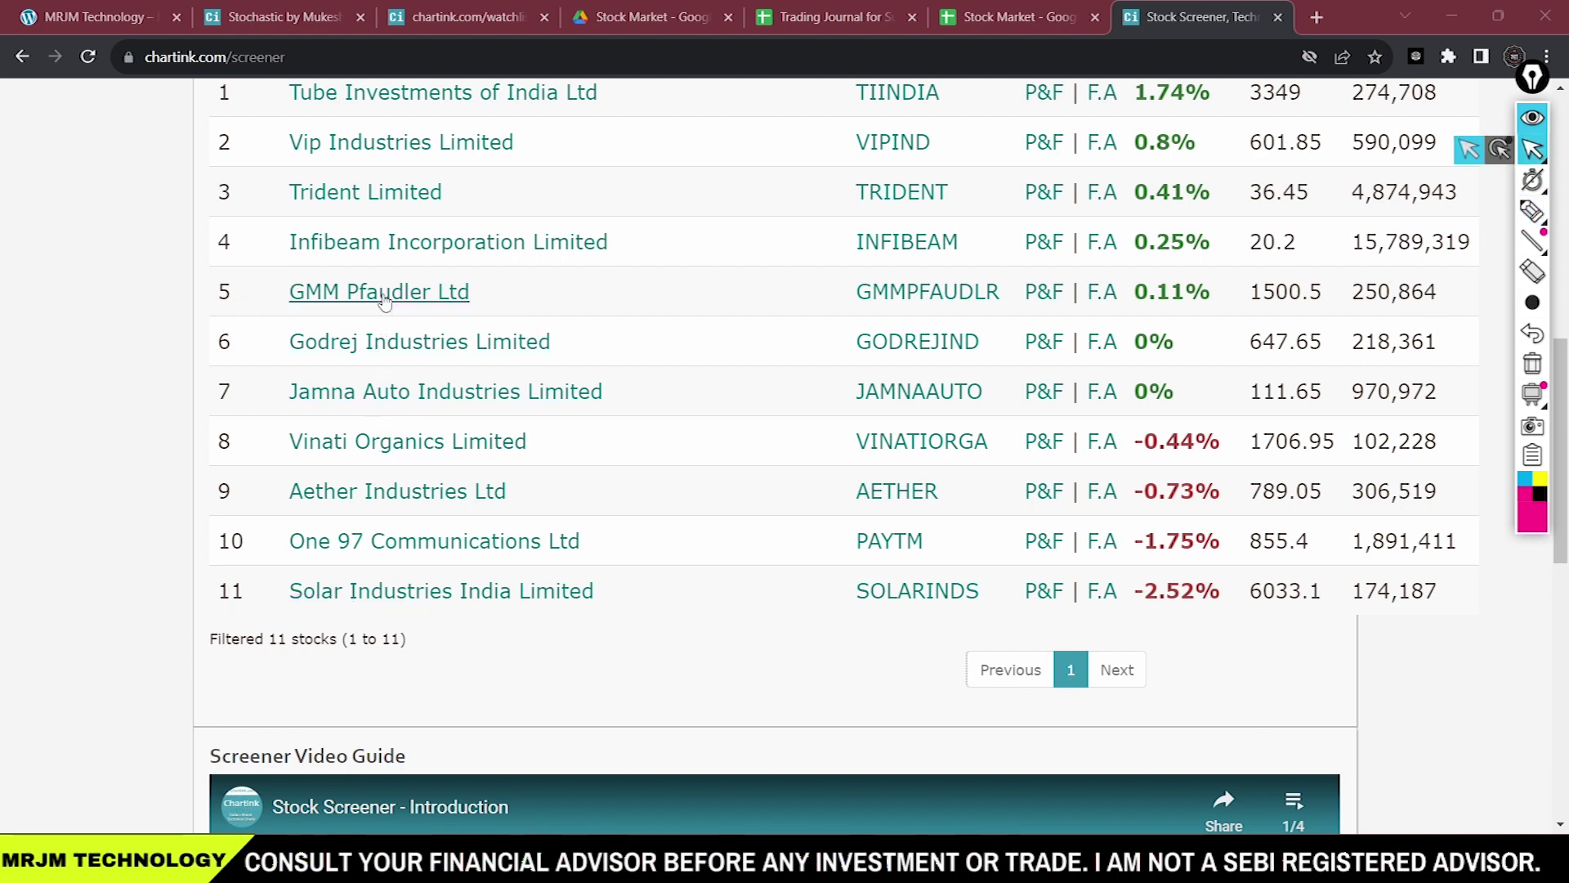
# Open the GMM Pfaudler Ltd chart and mark its stochastic lows below 20.
pyautogui.click(383, 292)
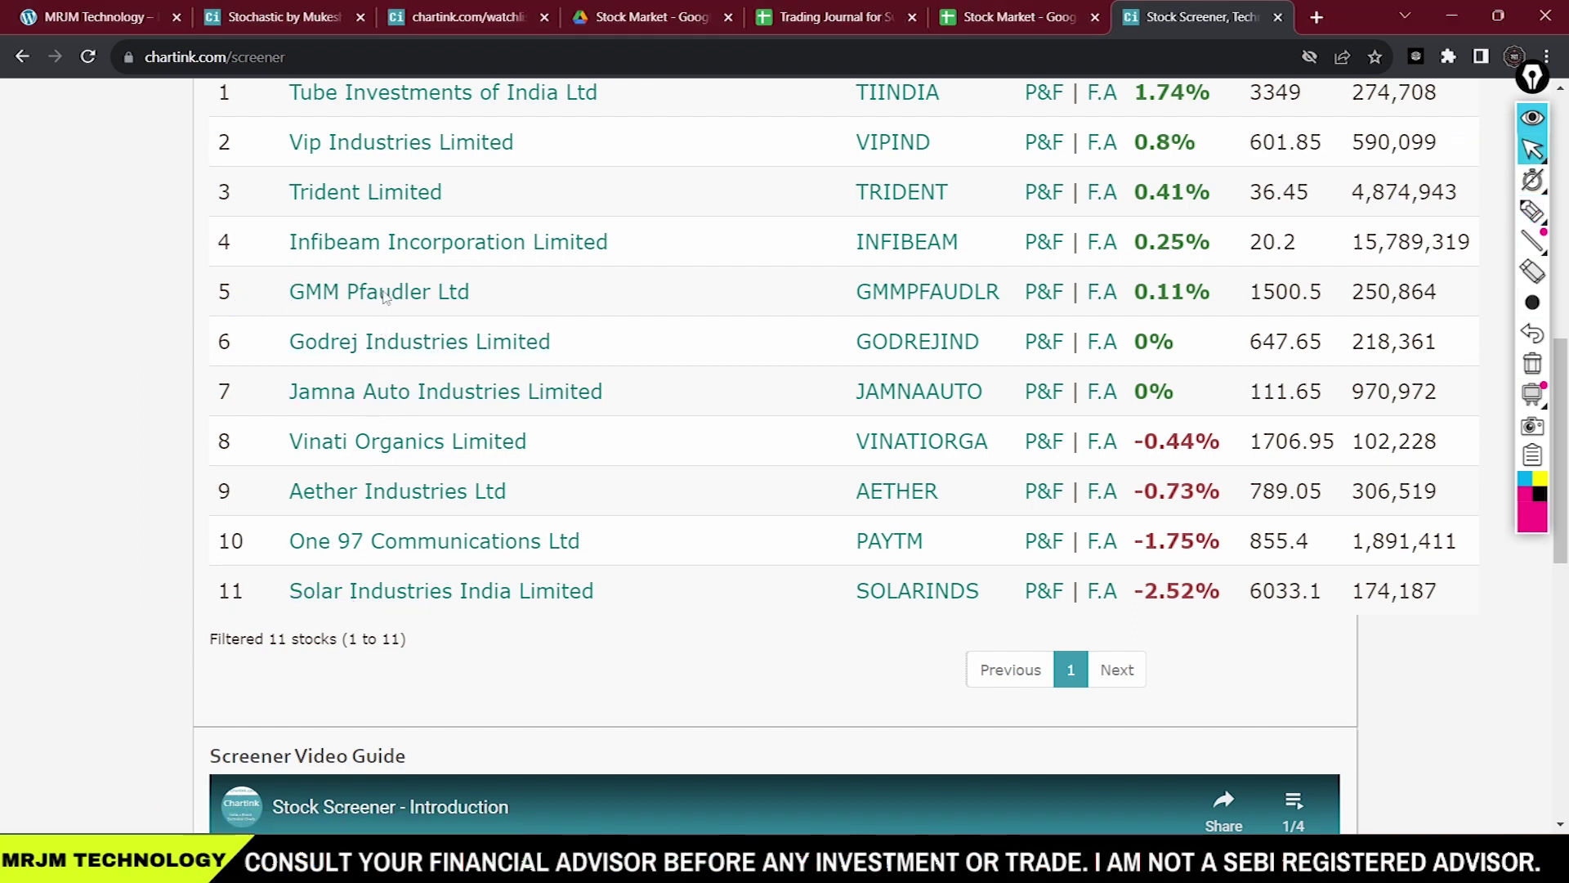
pyautogui.click(386, 296)
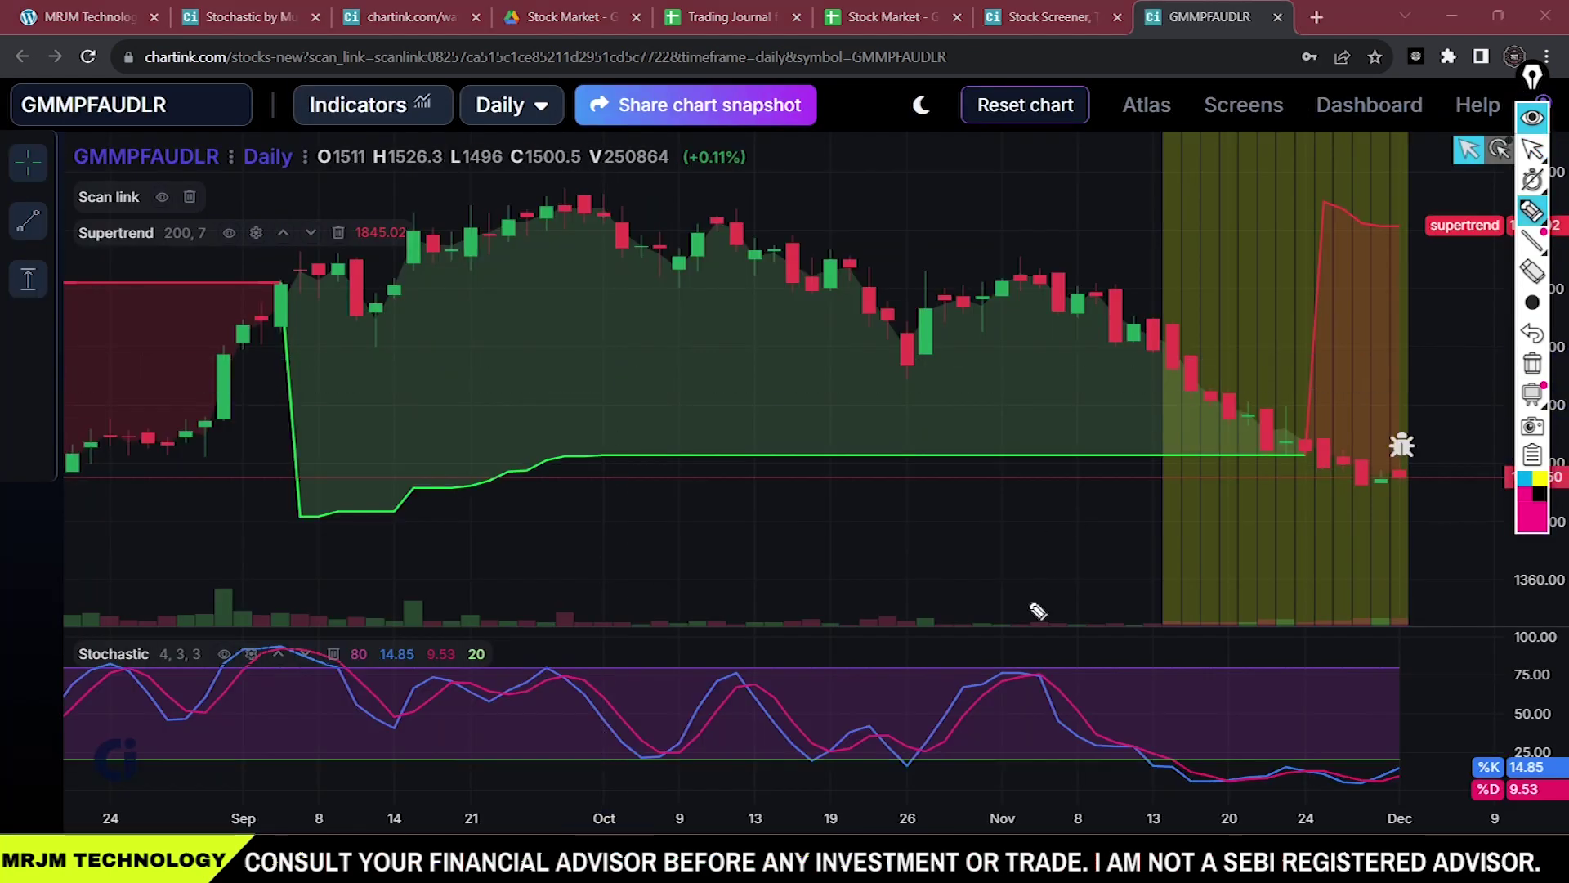
pyautogui.moveTo(1023, 584)
pyautogui.mouseDown()
pyautogui.moveTo(1161, 768)
pyautogui.moveTo(1271, 796)
pyautogui.moveTo(1416, 791)
pyautogui.mouseUp()
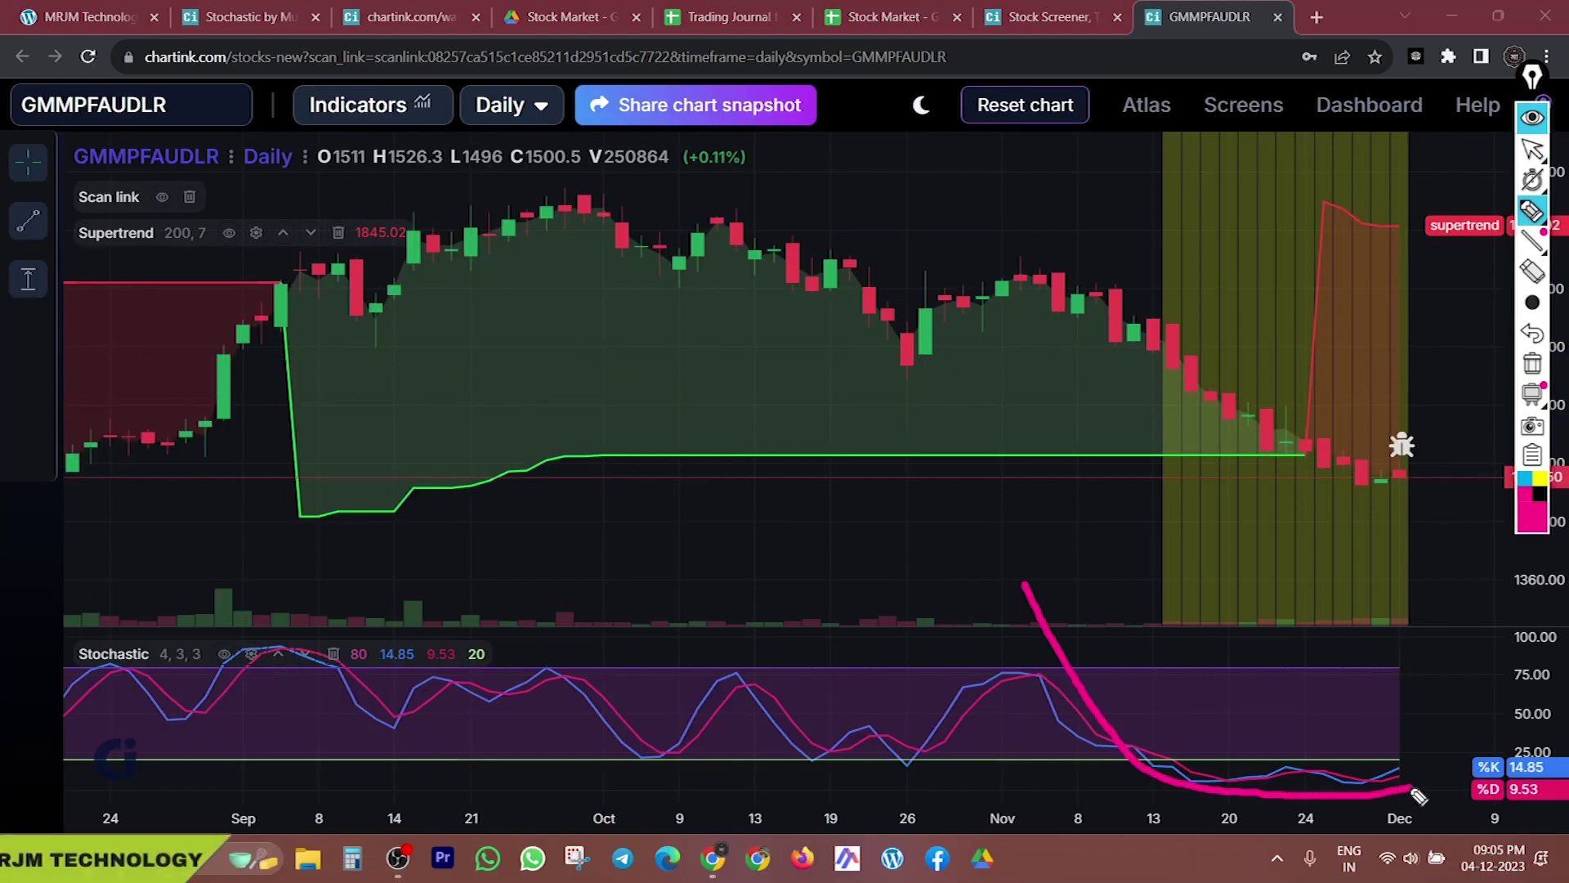
pyautogui.moveTo(1095, 310); pyautogui.dragTo(1226, 427)
pyautogui.moveTo(56, 169); pyautogui.dragTo(260, 157)
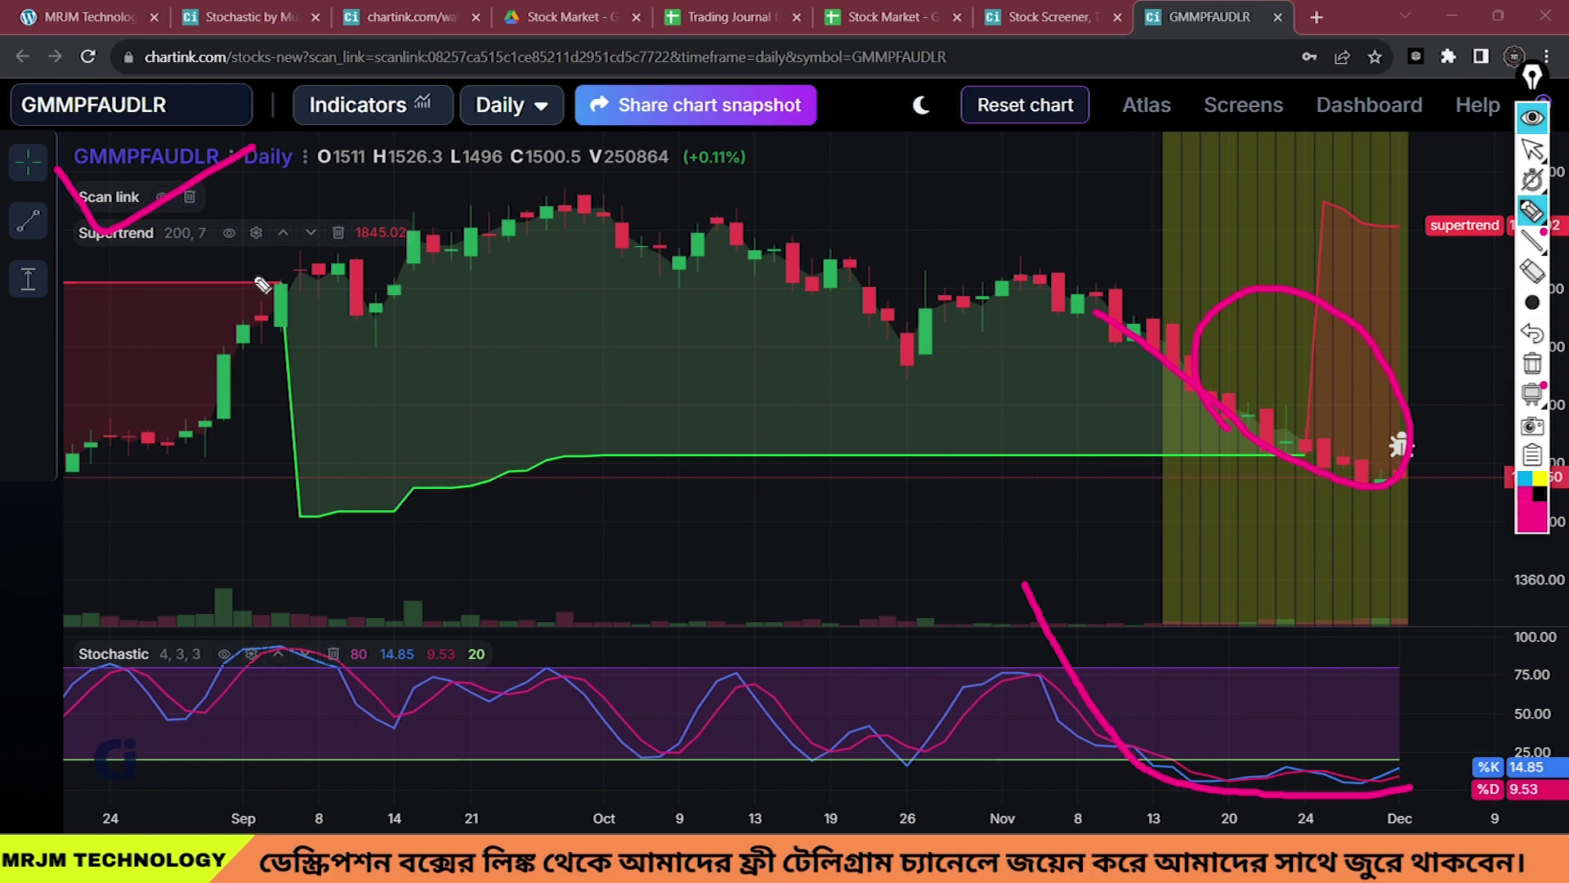
# Back on the Stock Screener, mark the nifty 500 segment and the %D filter row.
pyautogui.click(1052, 17)
pyautogui.scroll(9, 826, 441)
pyautogui.moveTo(397, 348)
pyautogui.mouseDown()
pyautogui.moveTo(618, 352)
pyautogui.moveTo(403, 333)
pyautogui.mouseUp()
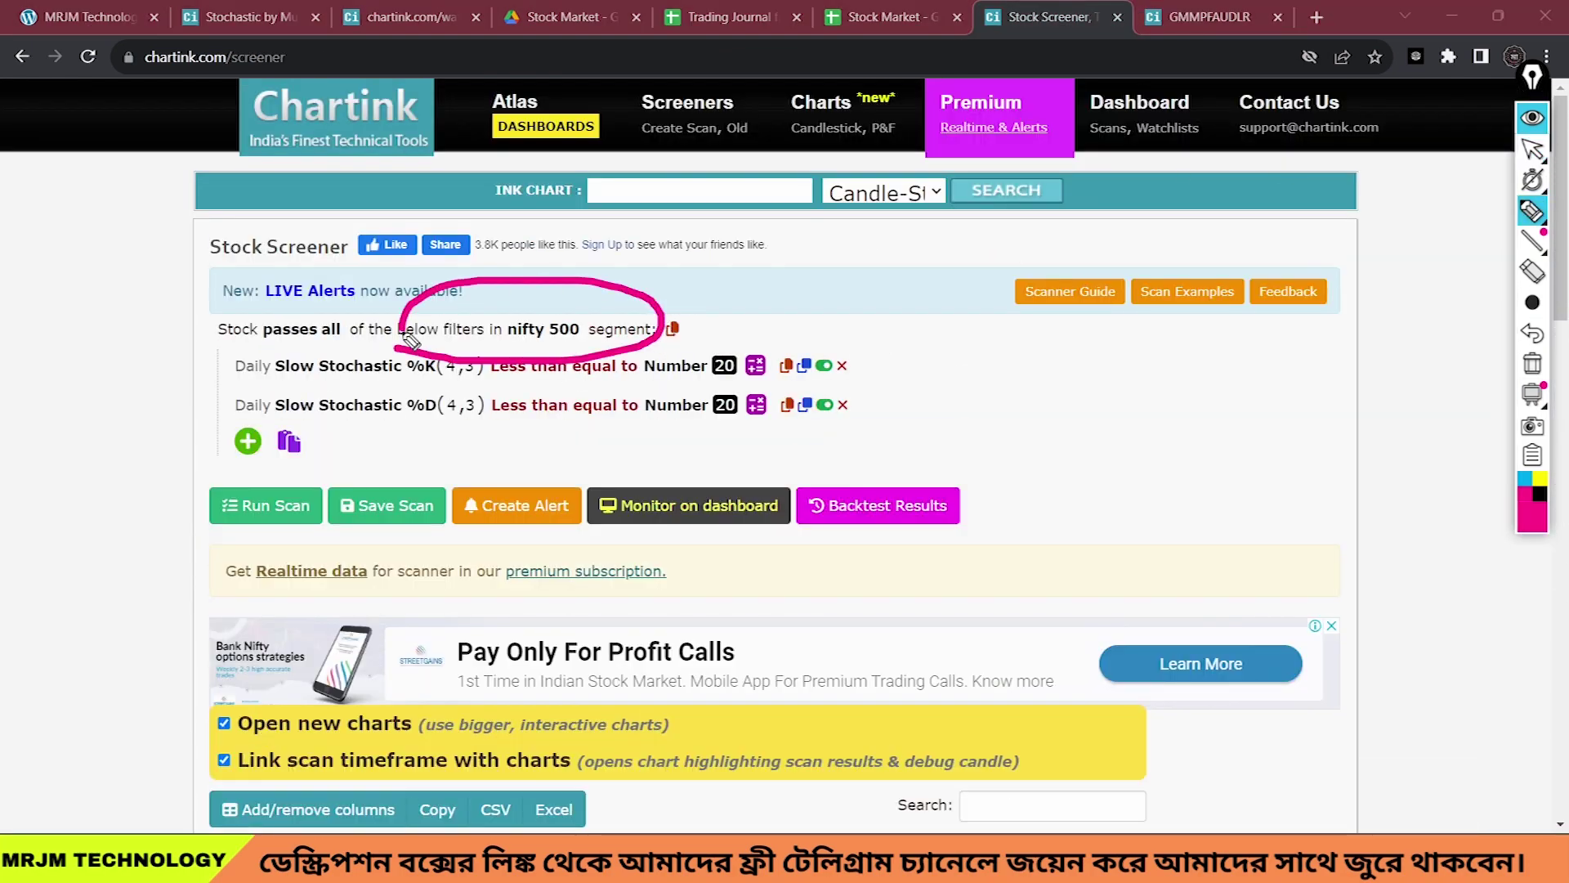
pyautogui.moveTo(86, 378); pyautogui.dragTo(442, 298)
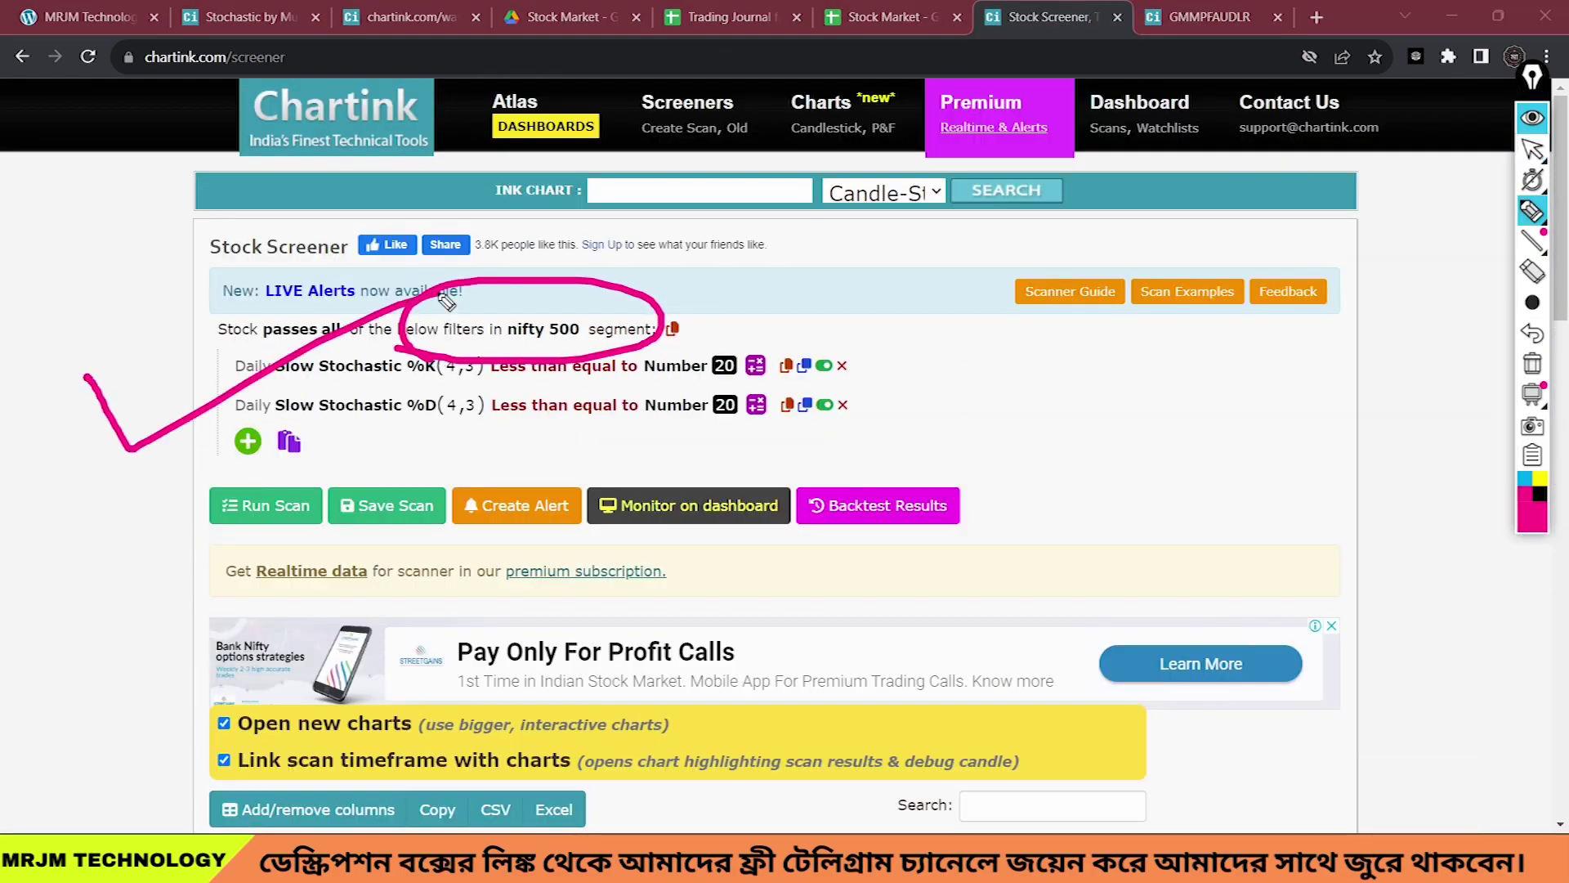
pyautogui.moveTo(247, 432); pyautogui.dragTo(492, 431)
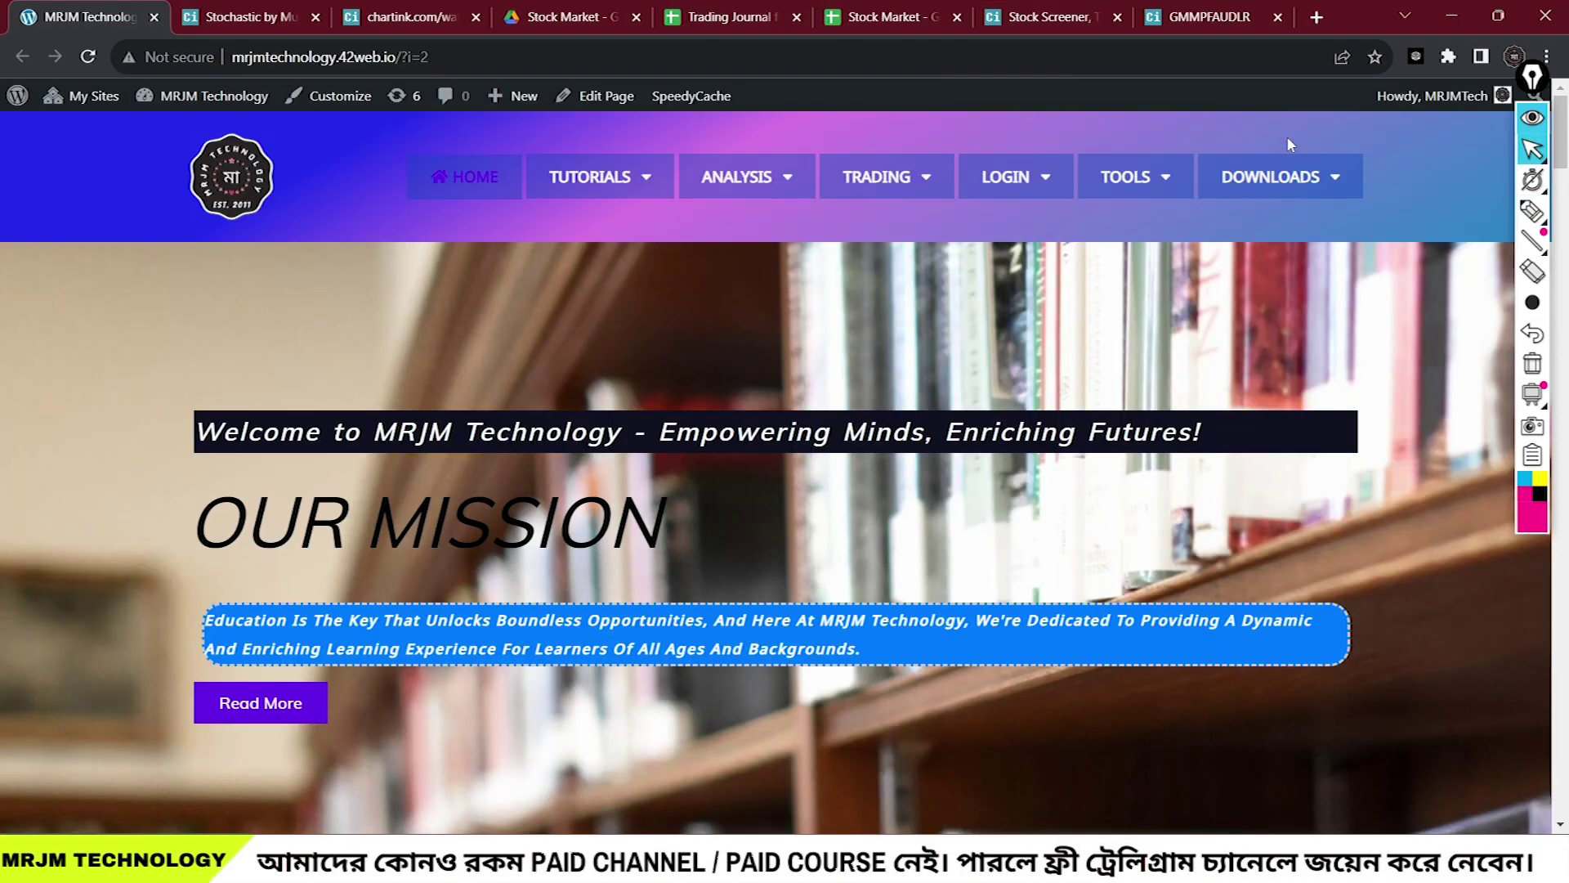
# Open the Trading Journal sheet from DOWNLOADS > TRADING JOURNAL and mark its company and price columns.
pyautogui.moveTo(1272, 175)
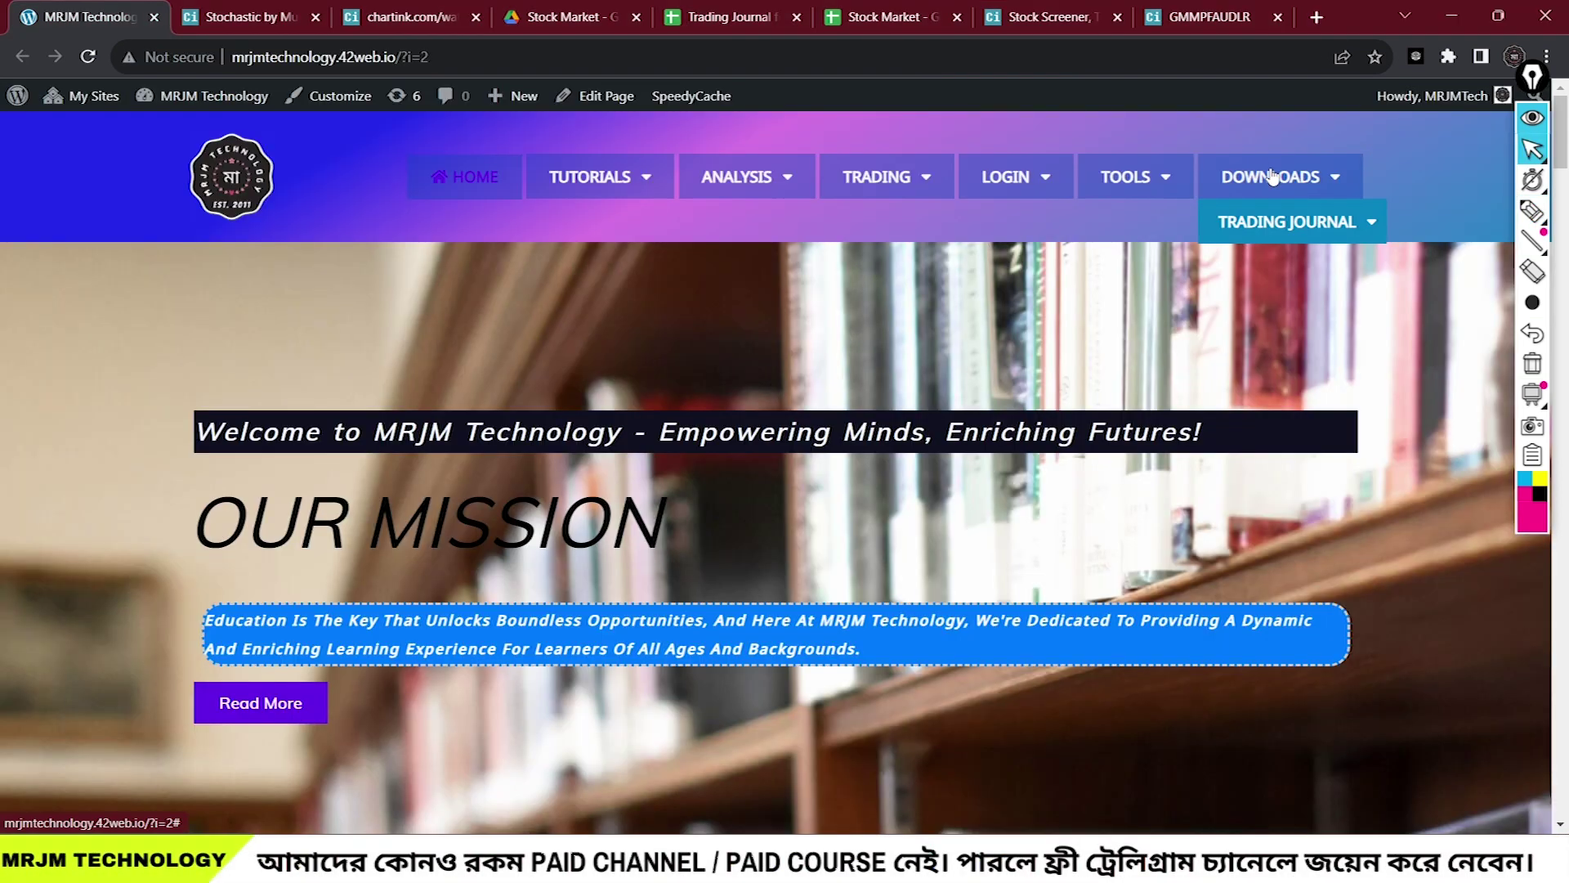
pyautogui.moveTo(1269, 219)
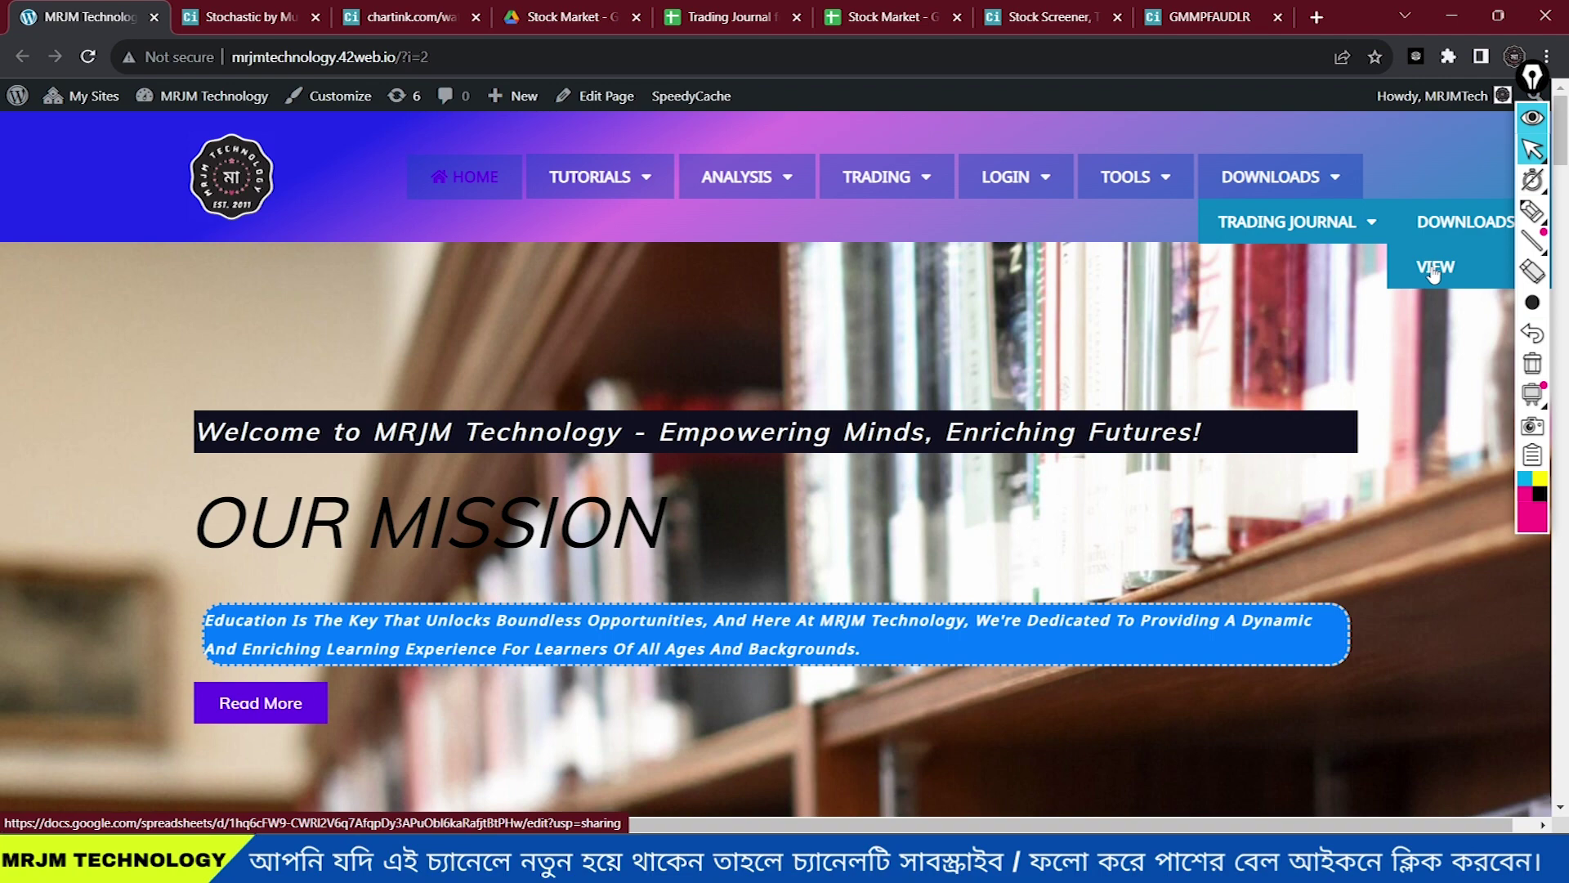
pyautogui.moveTo(153, 364)
pyautogui.mouseDown()
pyautogui.moveTo(411, 307)
pyautogui.moveTo(314, 394)
pyautogui.moveTo(478, 370)
pyautogui.mouseUp()
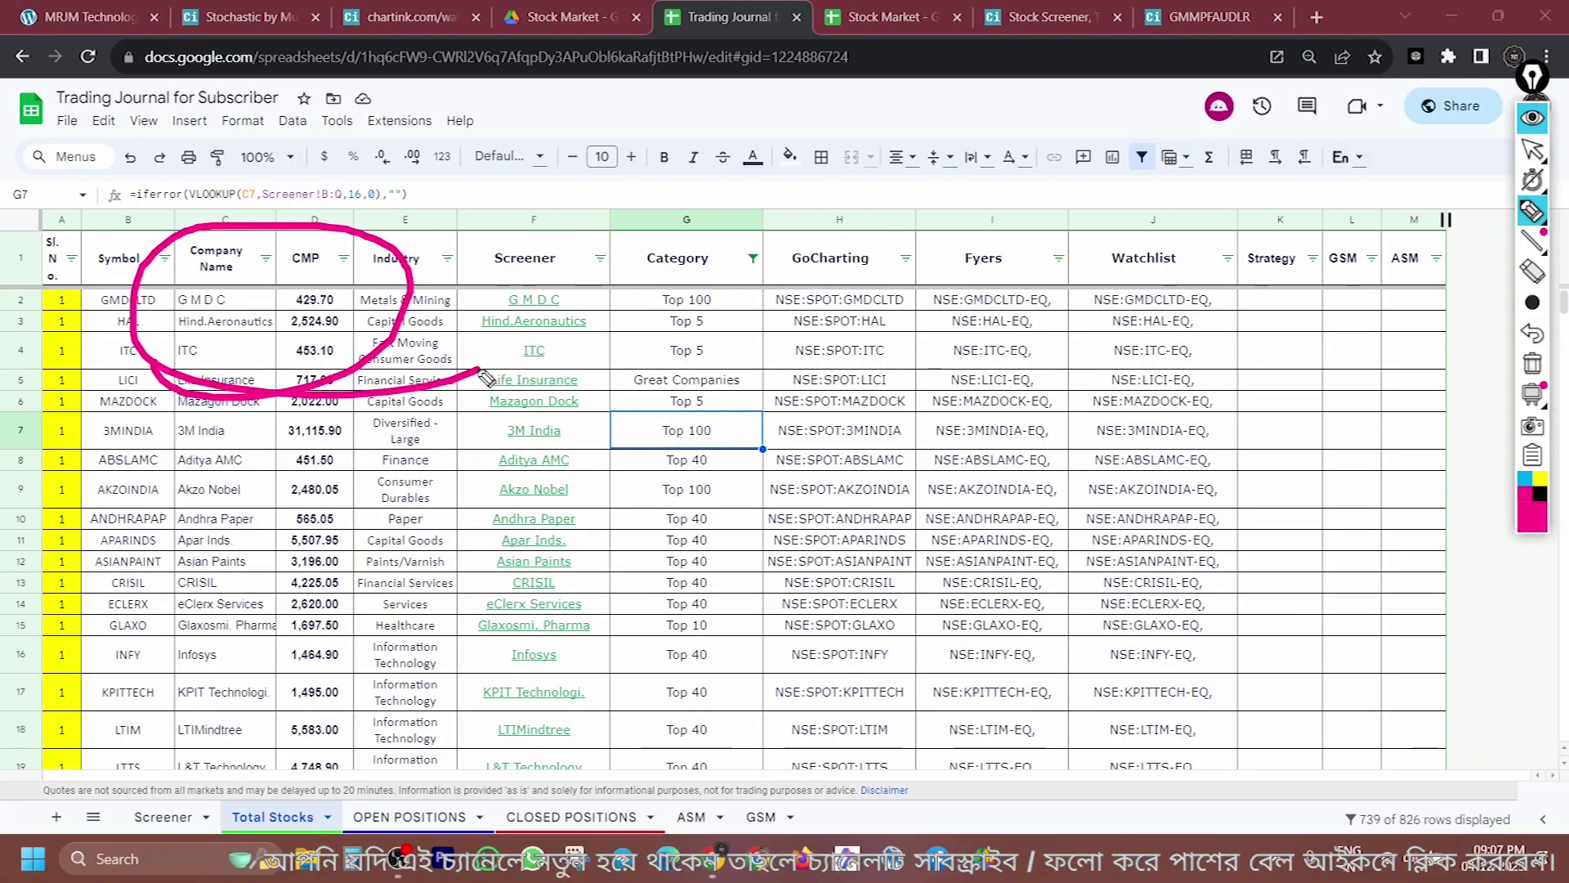
pyautogui.moveTo(1, 97)
pyautogui.mouseDown()
pyautogui.moveTo(100, 200)
pyautogui.moveTo(293, 117)
pyautogui.mouseUp()
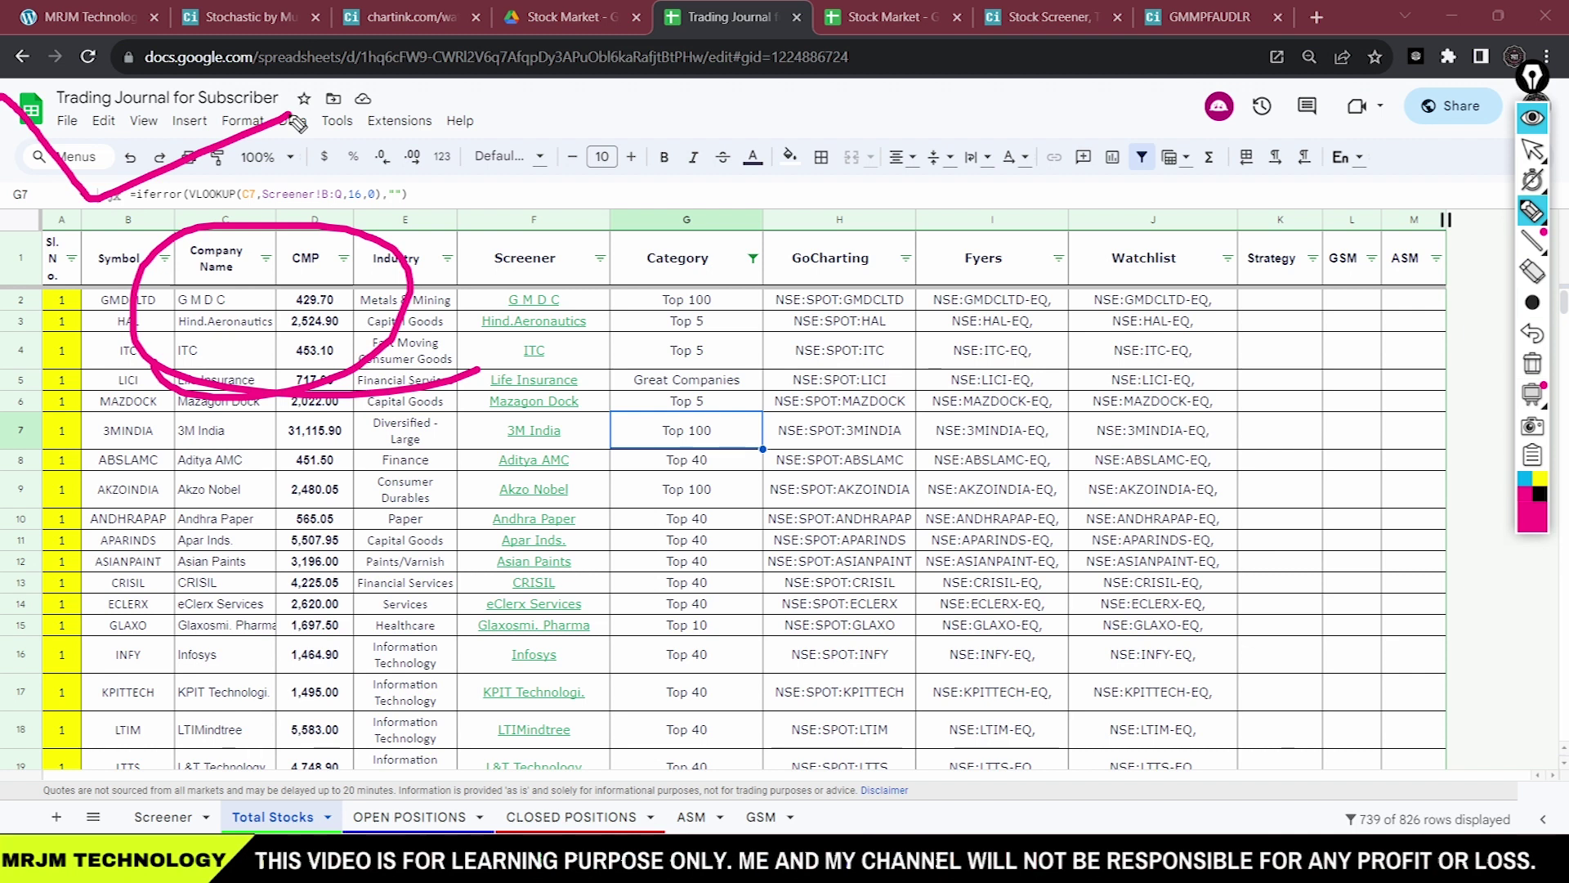
pyautogui.moveTo(94, 489)
pyautogui.mouseDown()
pyautogui.moveTo(129, 803)
pyautogui.moveTo(260, 510)
pyautogui.mouseUp()
pyautogui.moveTo(258, 594)
pyautogui.mouseDown()
pyautogui.moveTo(257, 686)
pyautogui.moveTo(382, 560)
pyautogui.moveTo(517, 565)
pyautogui.mouseUp()
pyautogui.moveTo(548, 502)
pyautogui.mouseDown()
pyautogui.moveTo(572, 687)
pyautogui.moveTo(654, 609)
pyautogui.mouseUp()
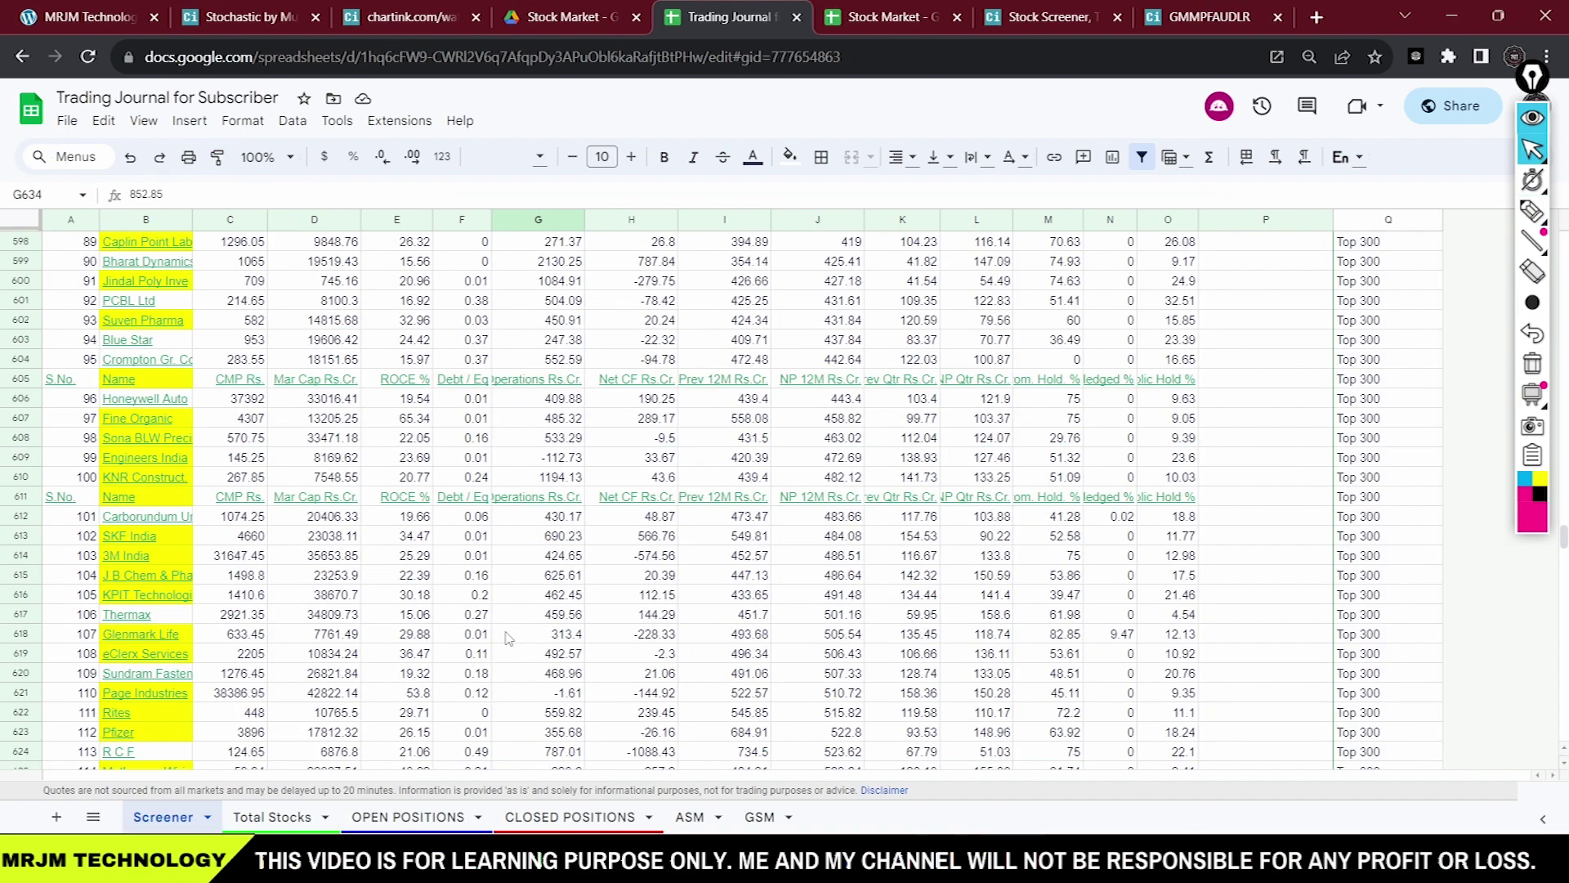
pyautogui.scroll(5, 507, 623)
pyautogui.scroll(20, 506, 623)
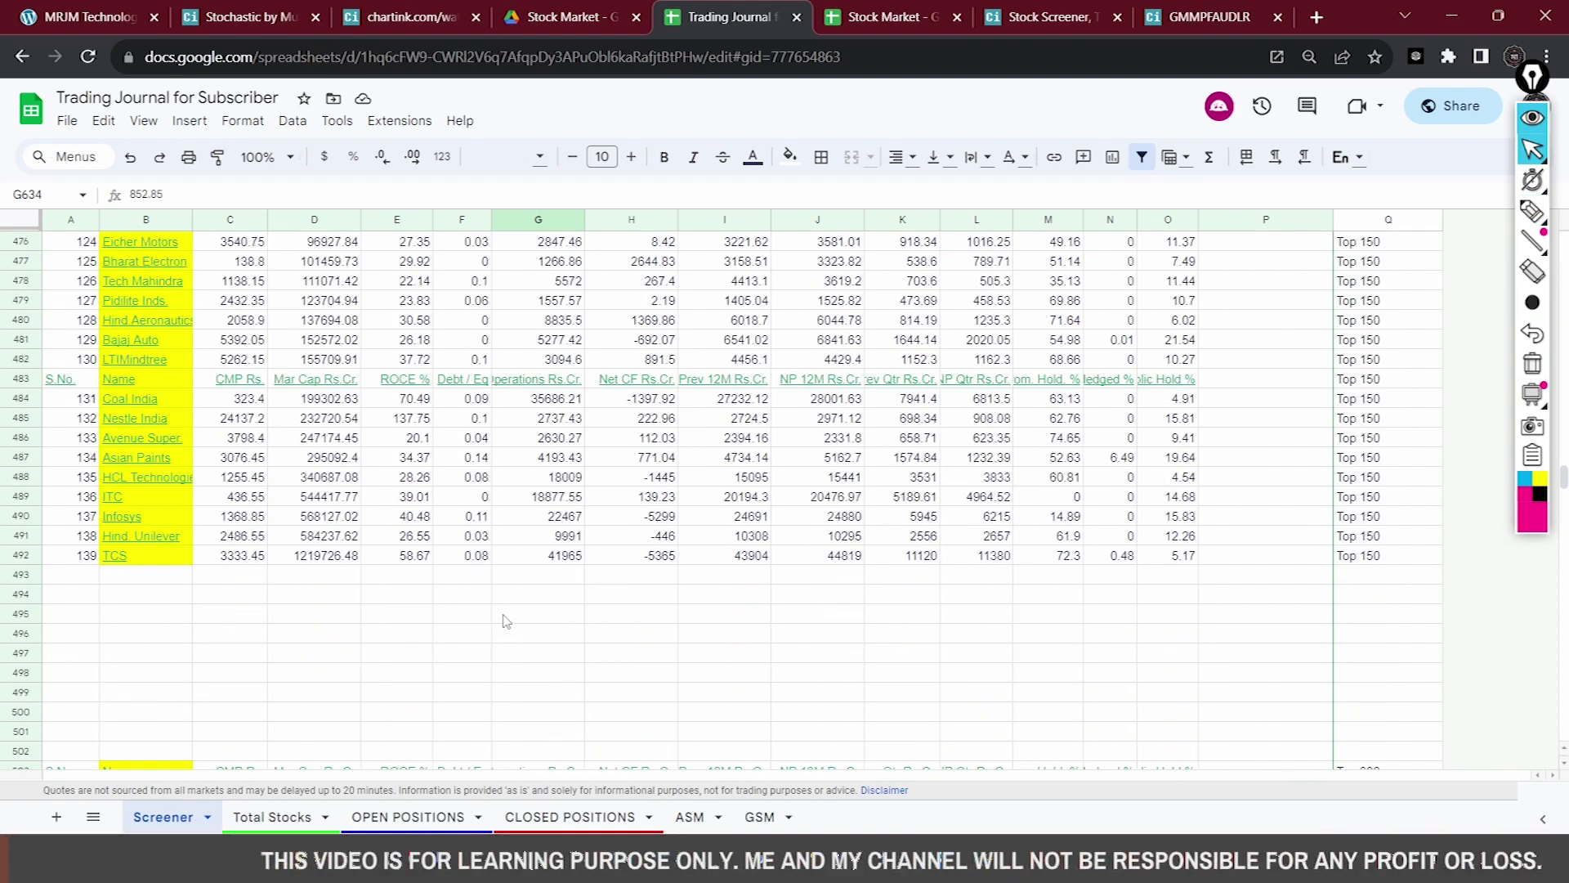
pyautogui.click(1533, 211)
pyautogui.moveTo(1360, 282); pyautogui.dragTo(1344, 715)
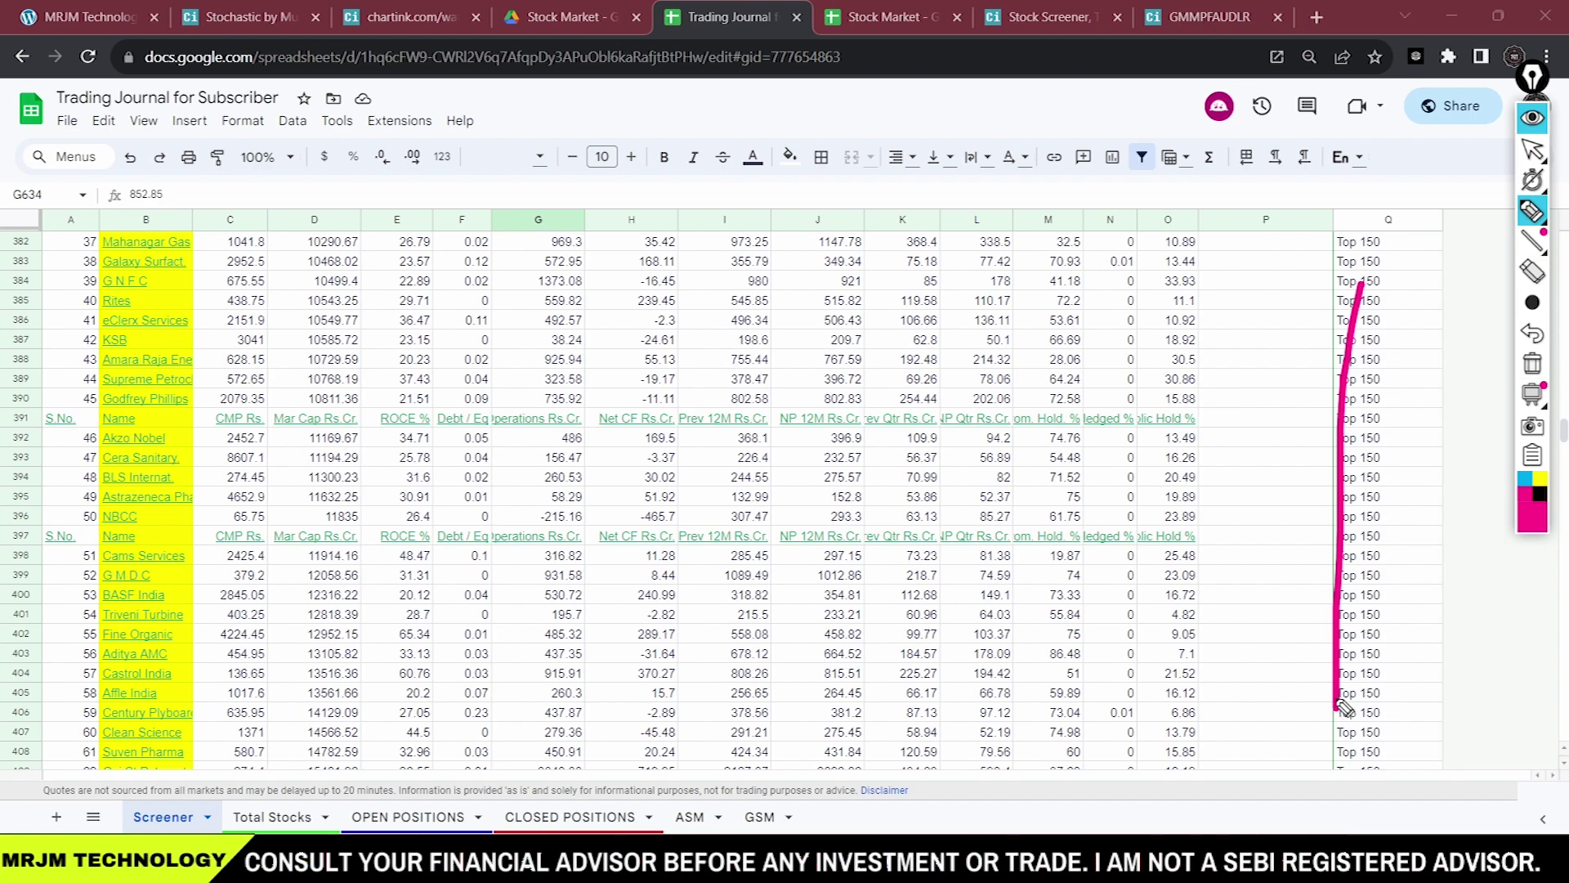
pyautogui.click(1532, 362)
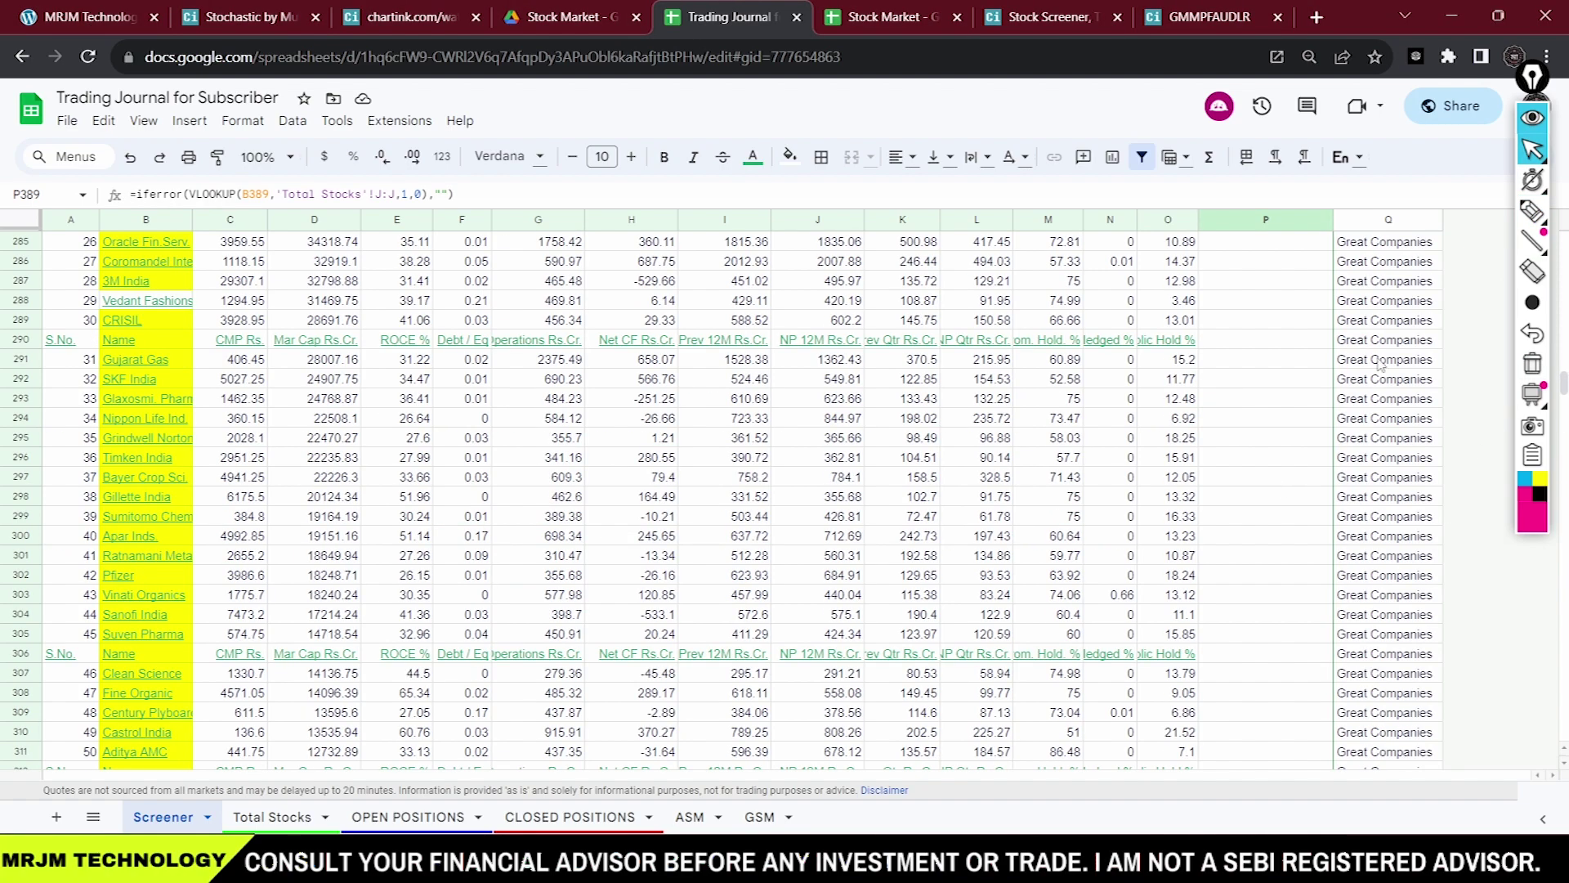
pyautogui.click(1381, 360)
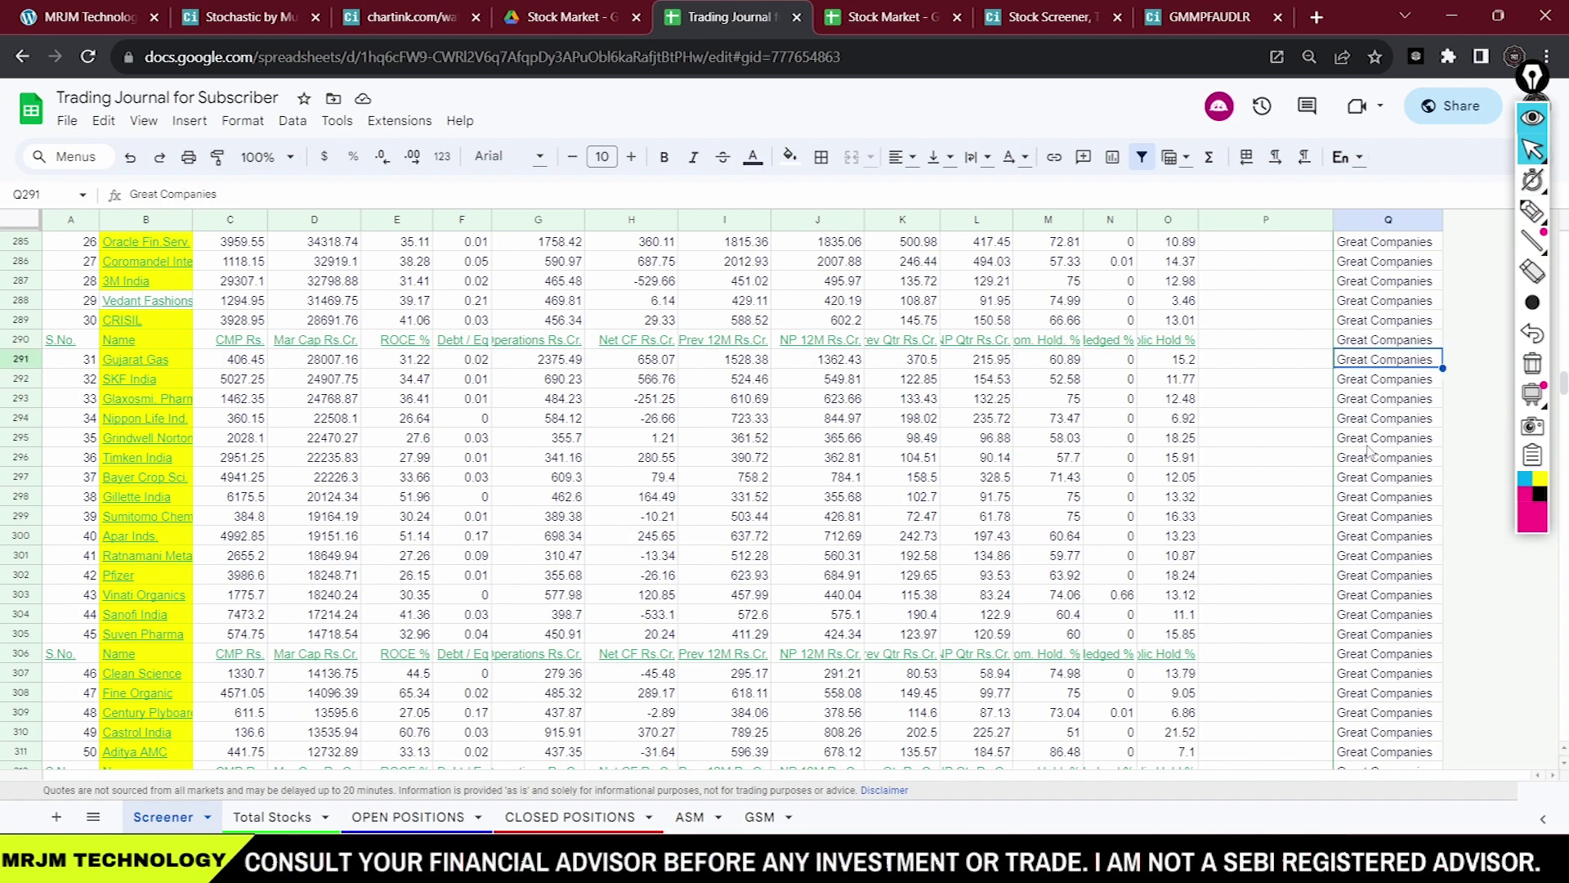
pyautogui.scroll(20, 1381, 364)
pyautogui.click(1363, 360)
pyautogui.scroll(20, 1374, 464)
pyautogui.click(1365, 399)
pyautogui.scroll(15, 1363, 457)
pyautogui.click(1357, 524)
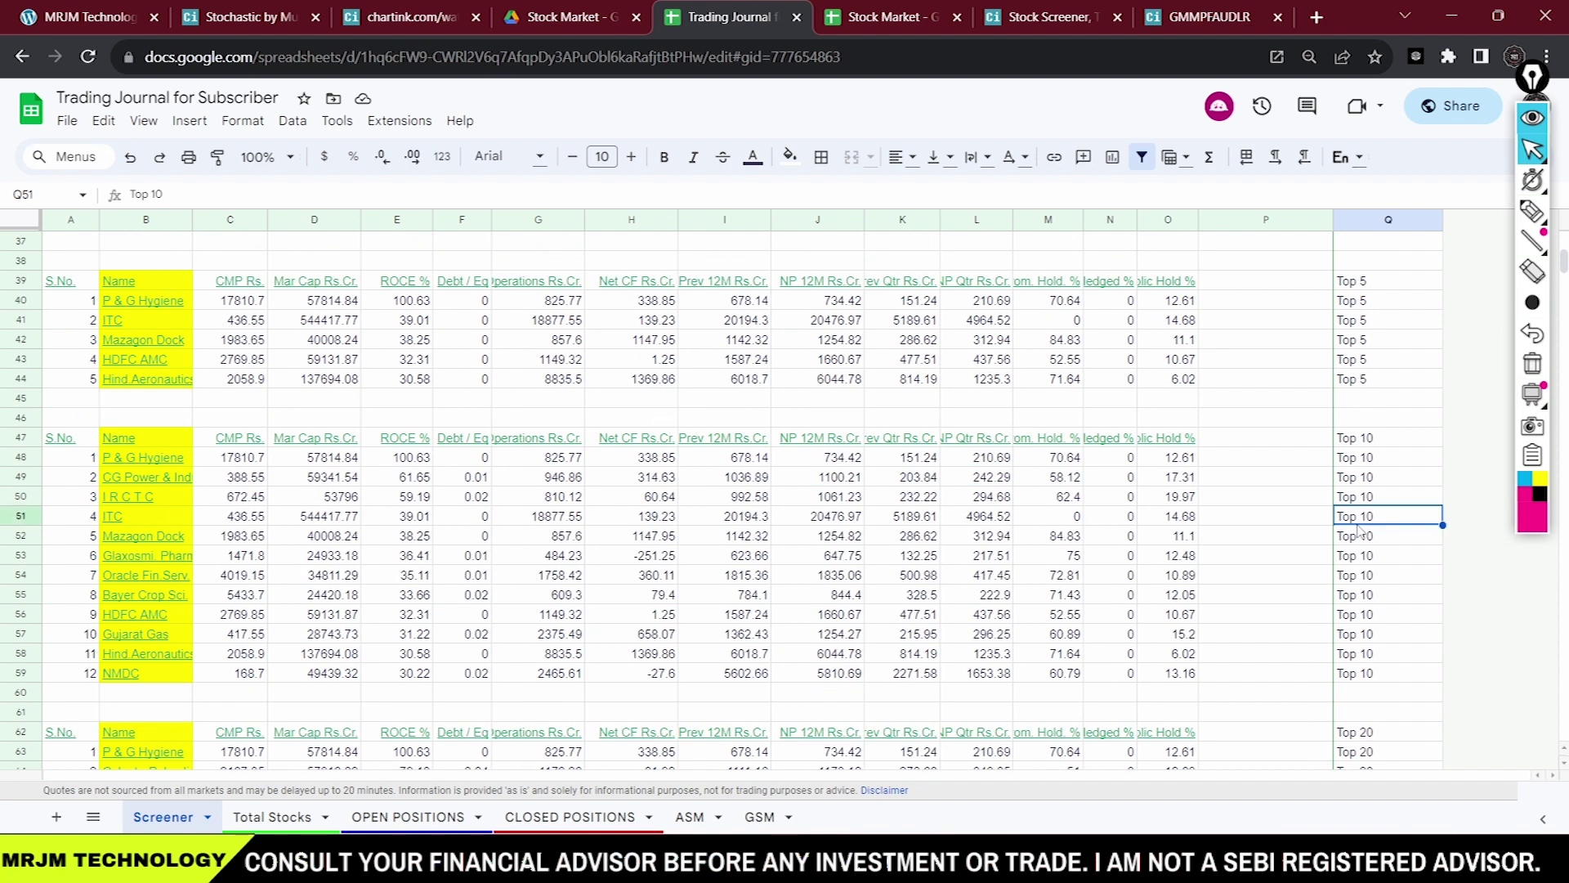
pyautogui.click(1357, 342)
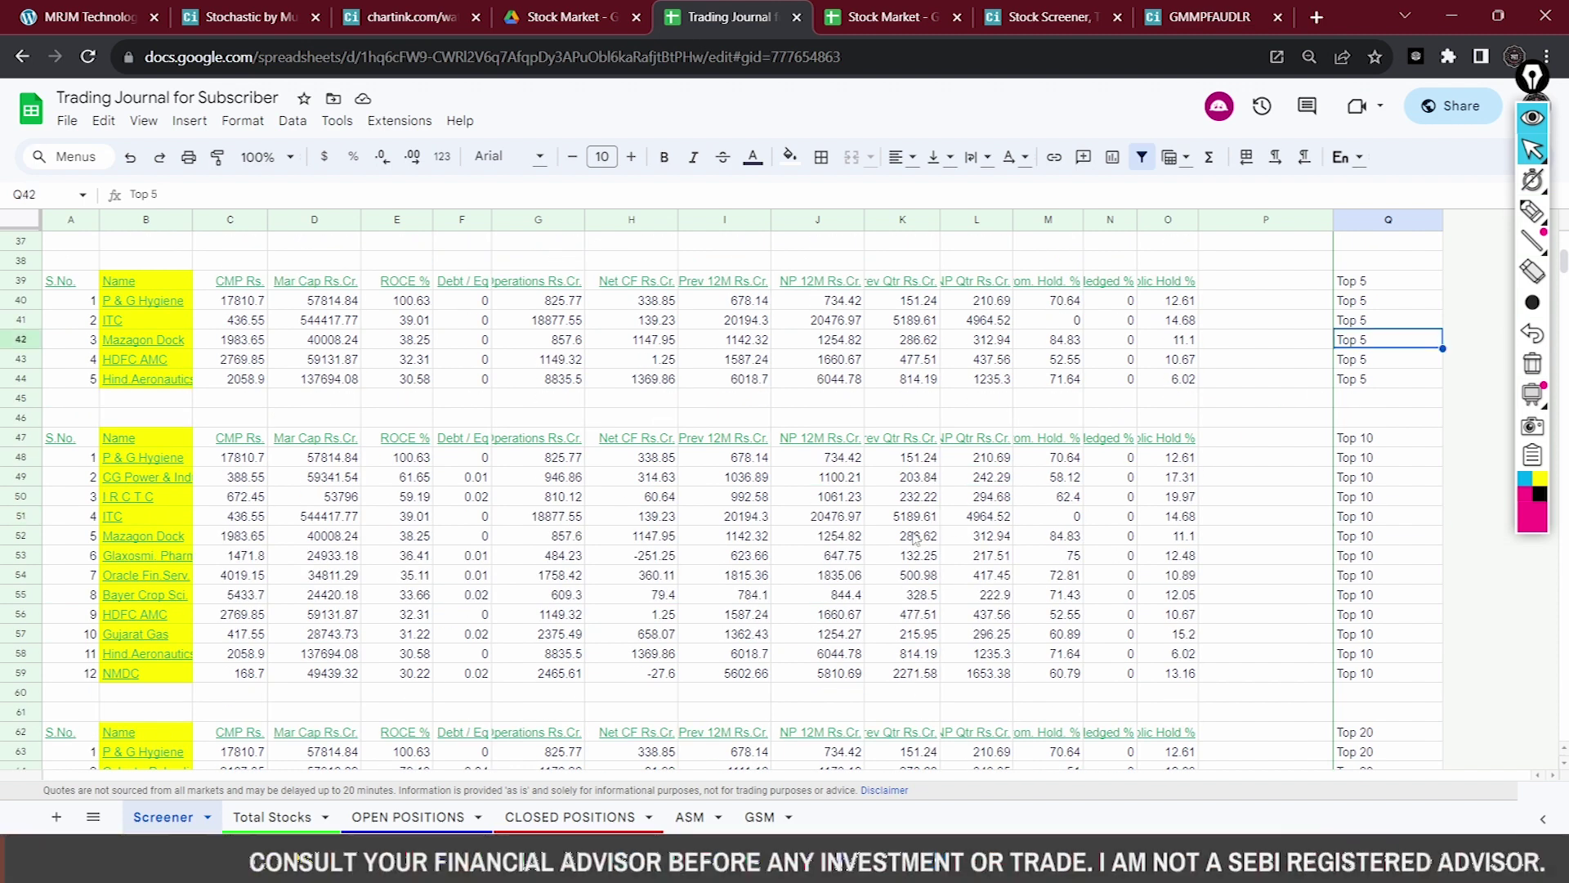
pyautogui.click(1533, 211)
pyautogui.moveTo(194, 434)
pyautogui.mouseDown()
pyautogui.moveTo(168, 746)
pyautogui.moveTo(114, 420)
pyautogui.moveTo(151, 409)
pyautogui.moveTo(147, 278)
pyautogui.moveTo(82, 398)
pyautogui.mouseUp()
pyautogui.moveTo(489, 283); pyautogui.dragTo(489, 654)
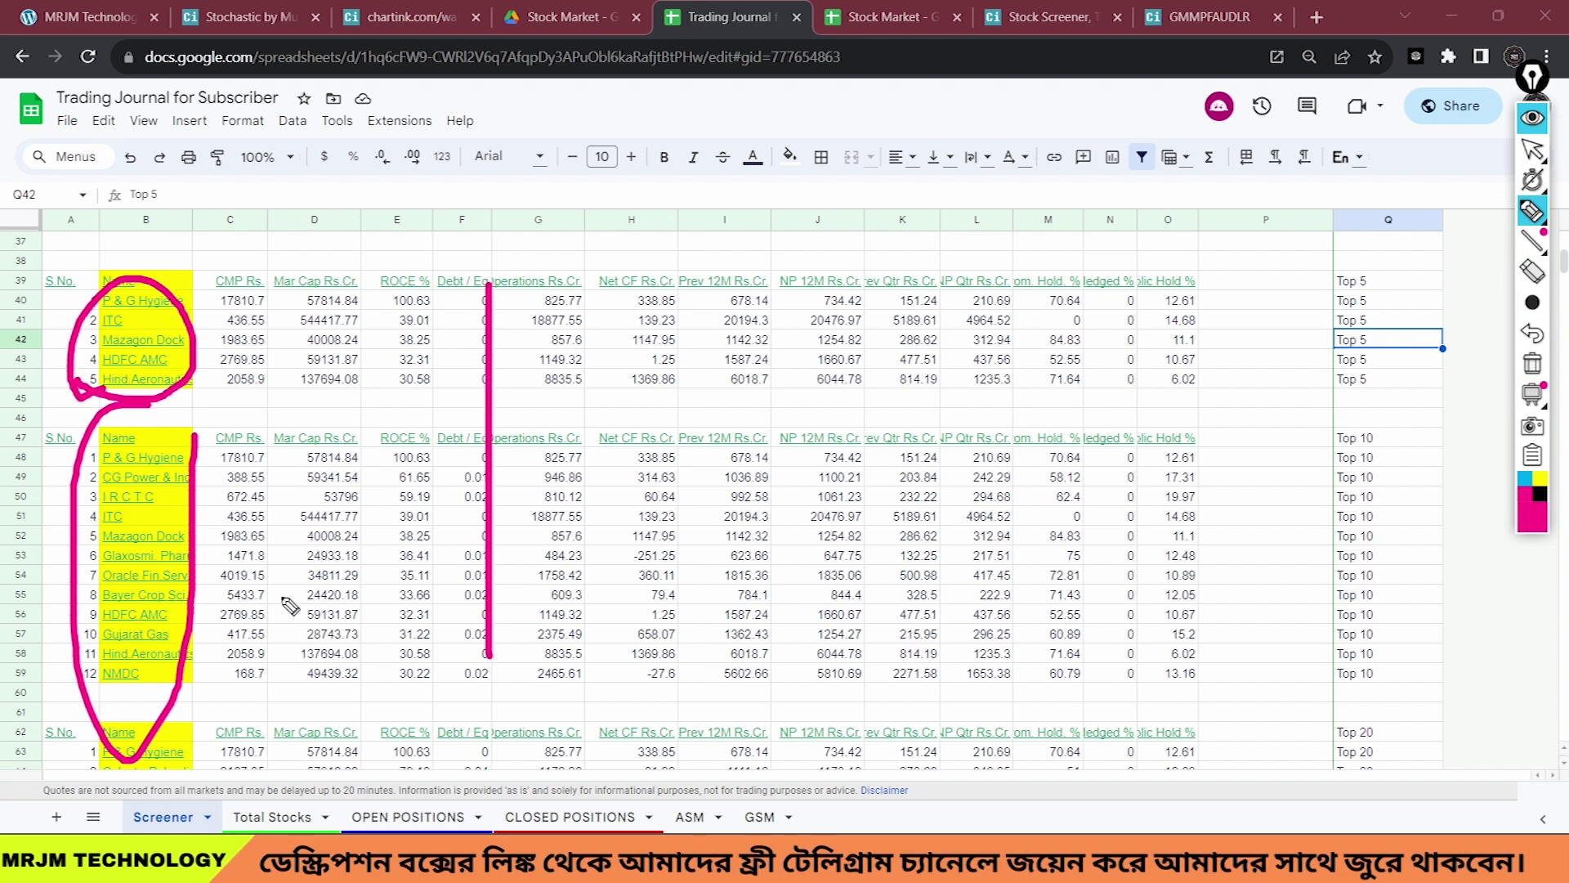
pyautogui.moveTo(281, 595); pyautogui.dragTo(527, 513)
pyautogui.moveTo(100, 548); pyautogui.dragTo(361, 441)
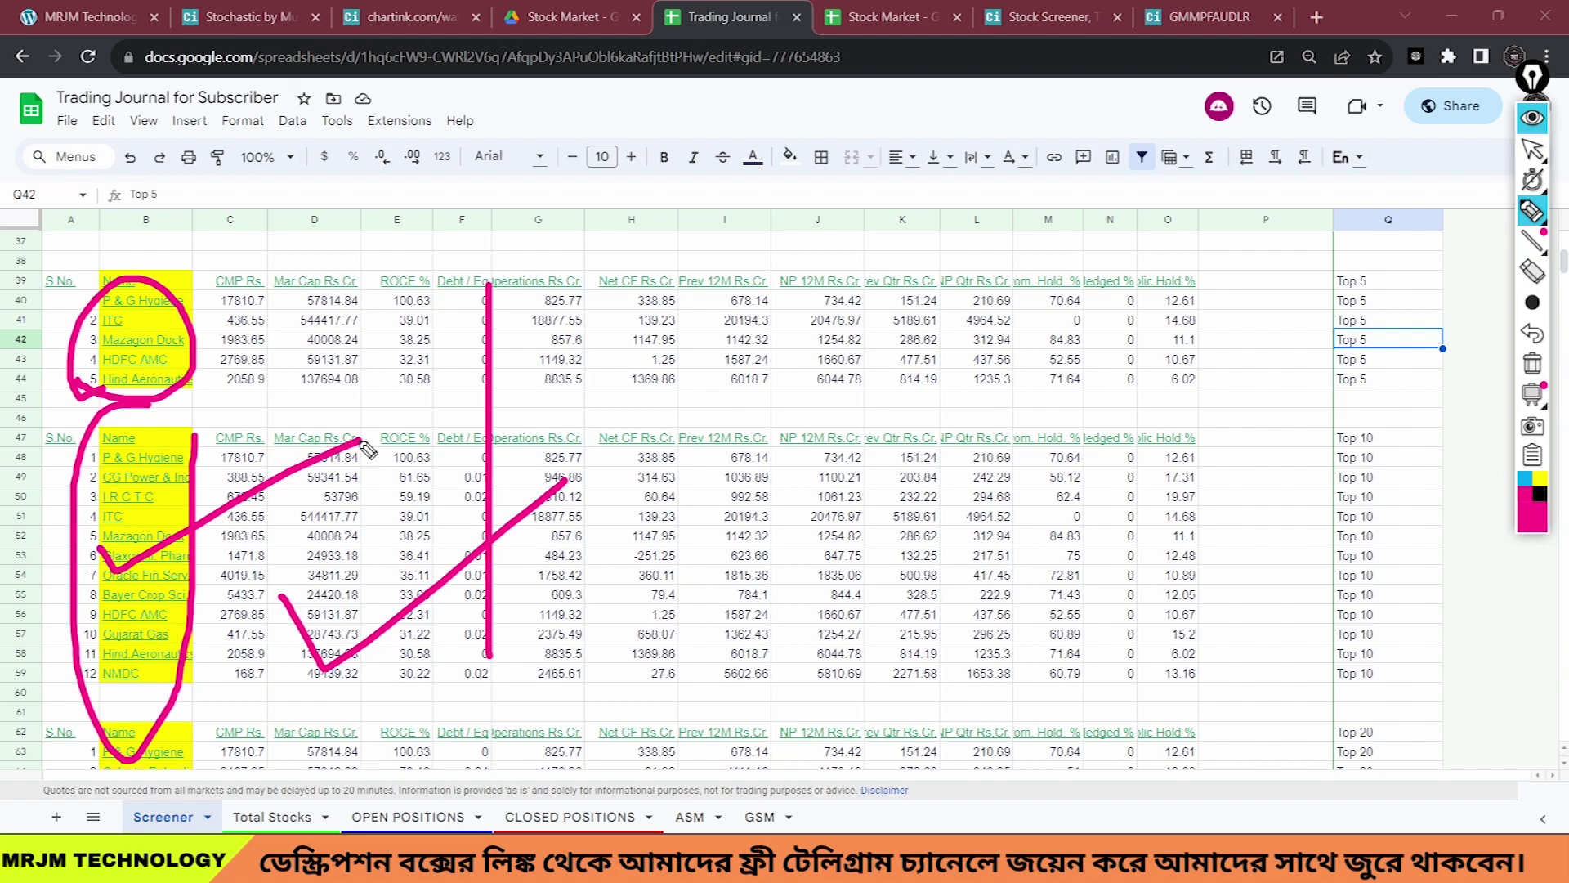
pyautogui.scroll(-14, 258, 572)
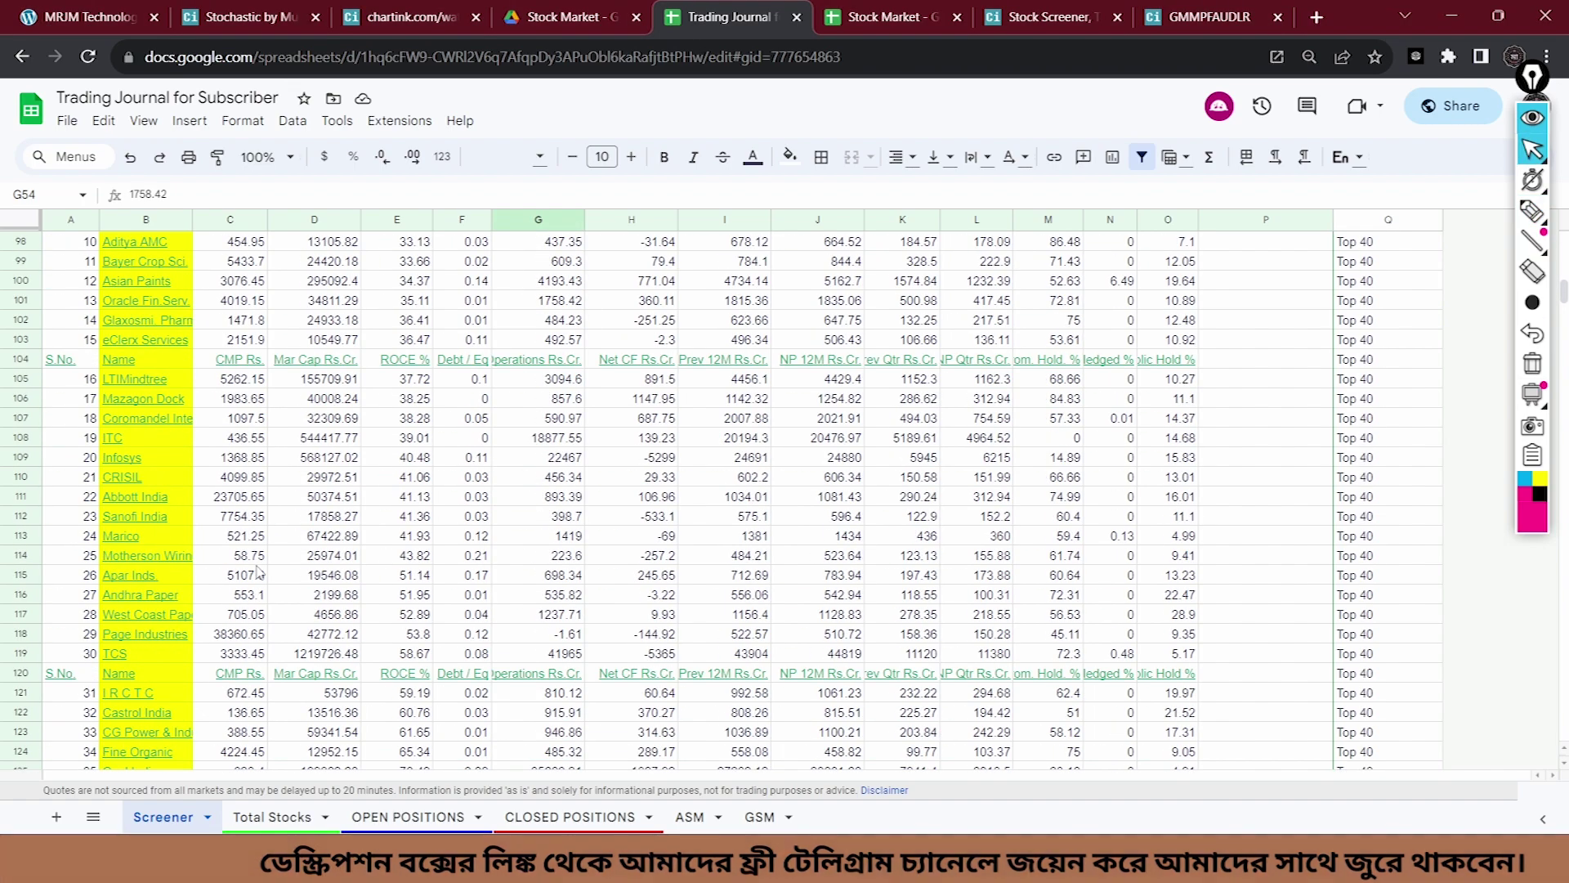
pyautogui.scroll(-20, 258, 572)
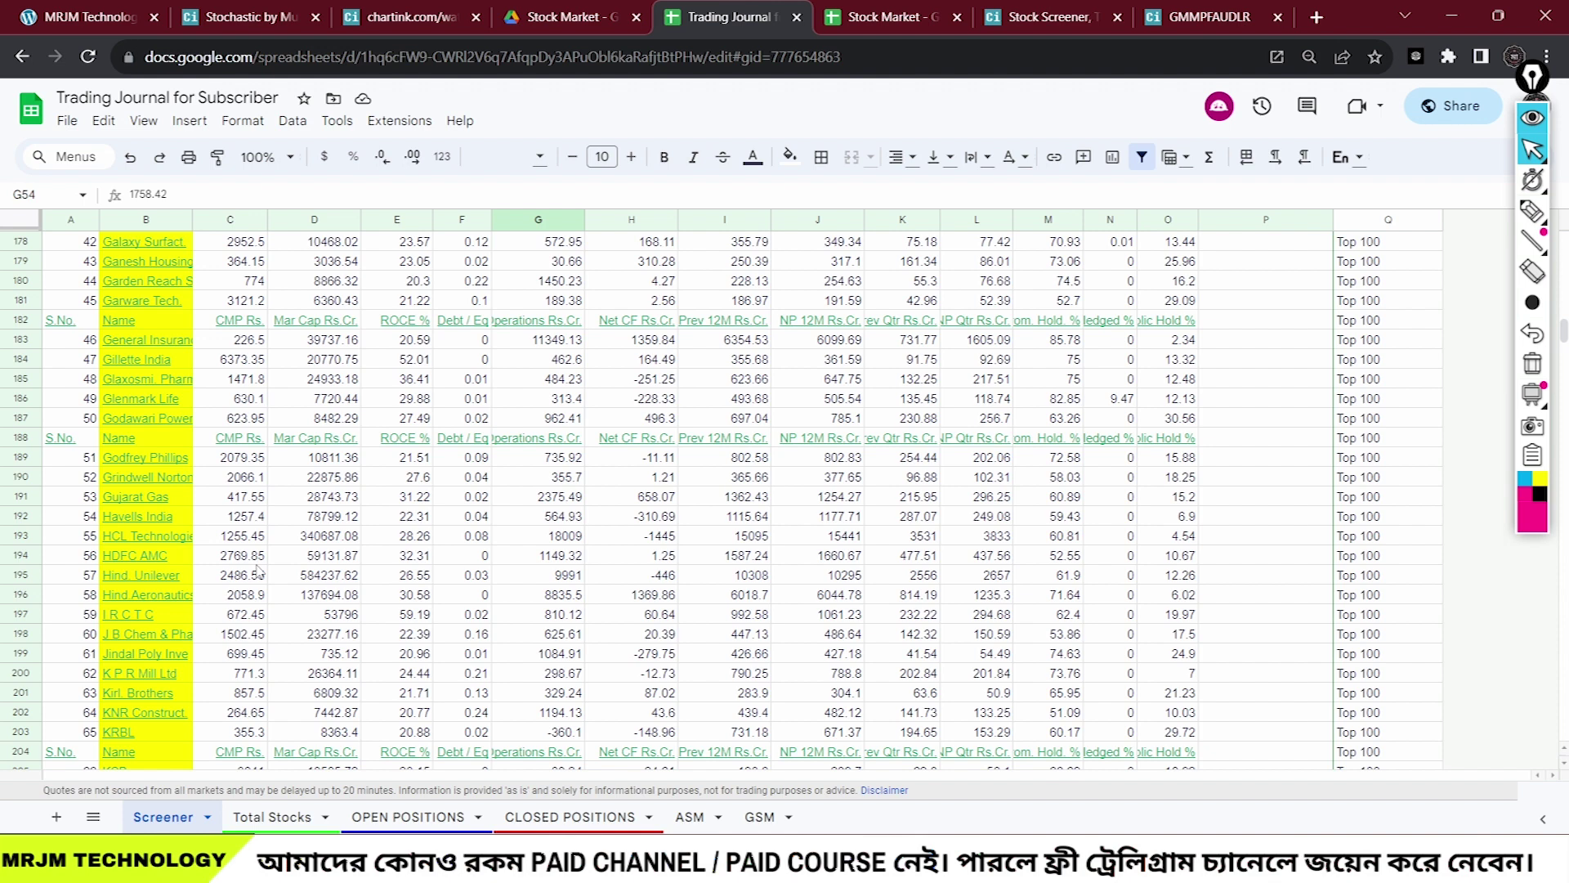
pyautogui.scroll(-6, 259, 572)
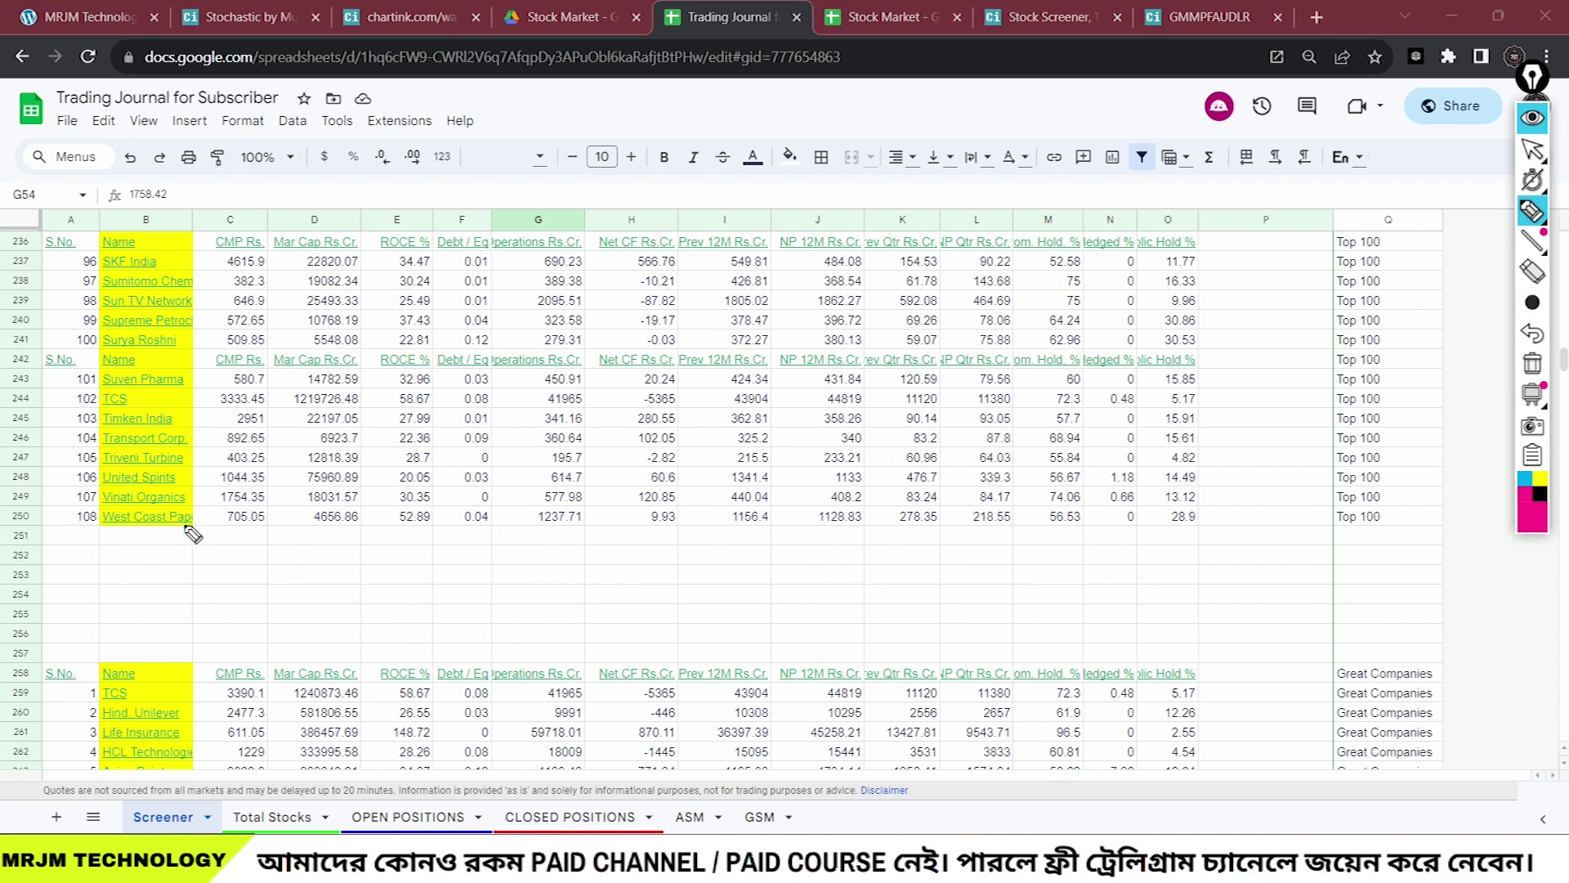
pyautogui.moveTo(183, 517)
pyautogui.mouseDown()
pyautogui.moveTo(272, 813)
pyautogui.moveTo(353, 613)
pyautogui.mouseUp()
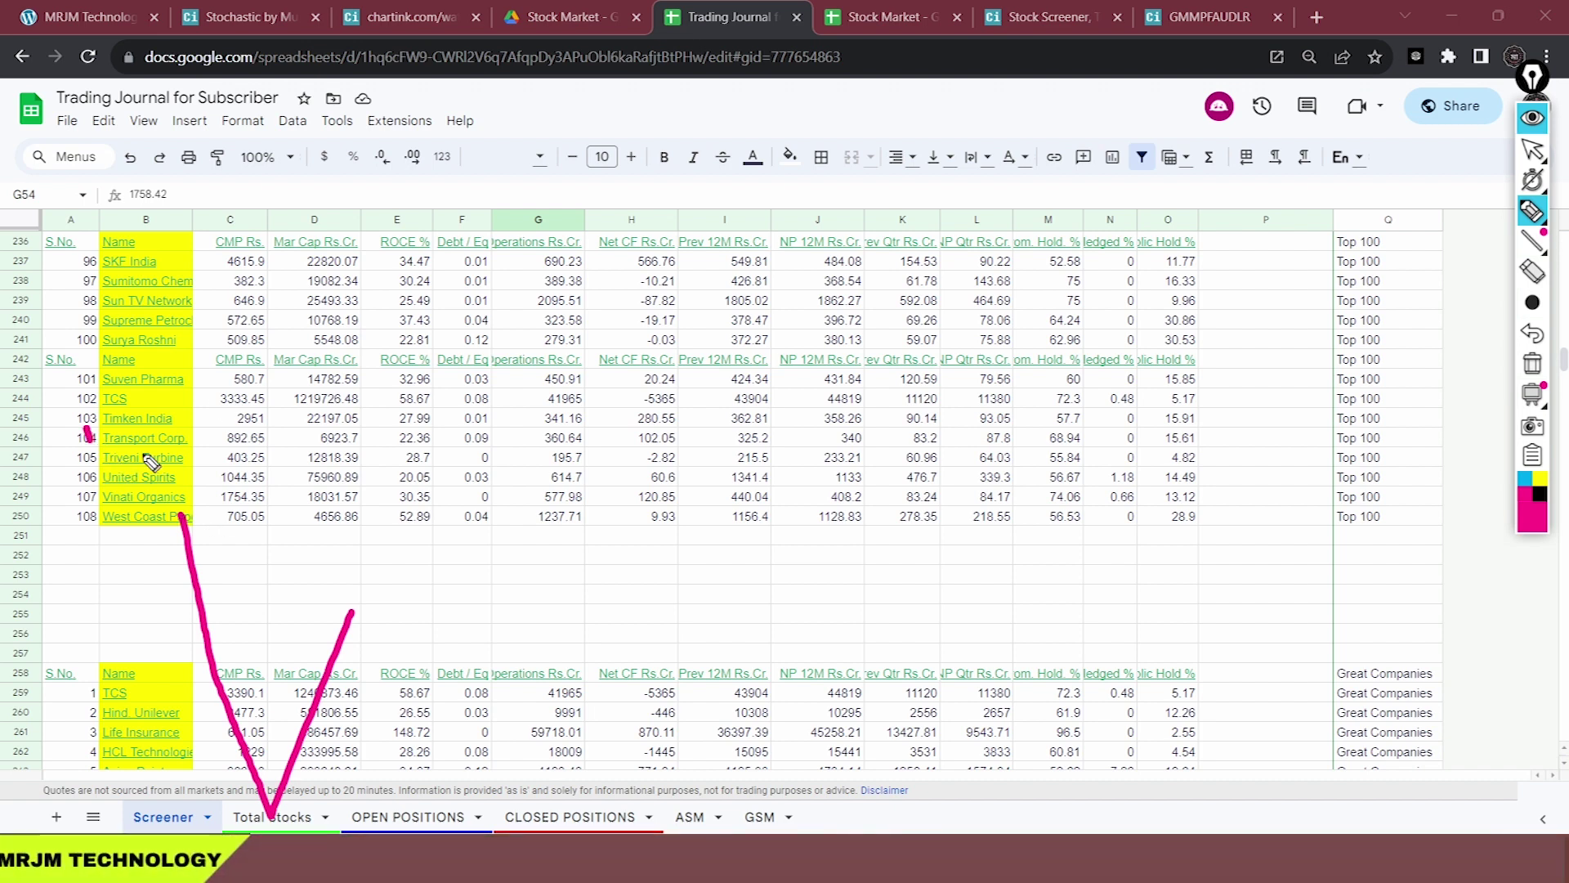
pyautogui.moveTo(86, 425); pyautogui.dragTo(253, 374)
pyautogui.moveTo(170, 313); pyautogui.dragTo(369, 248)
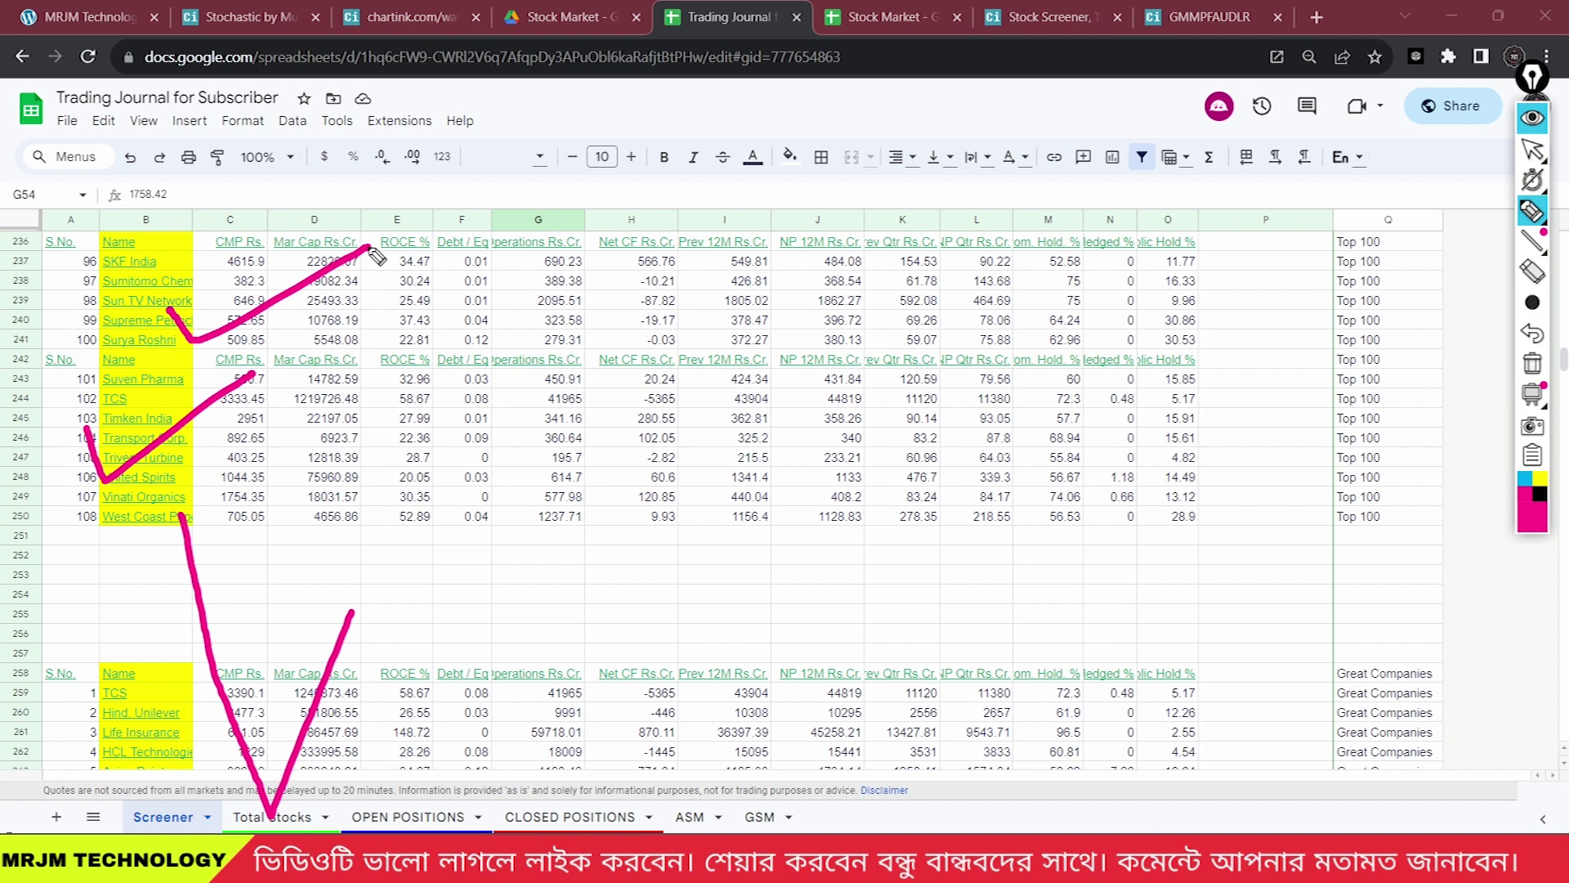
pyautogui.click(273, 816)
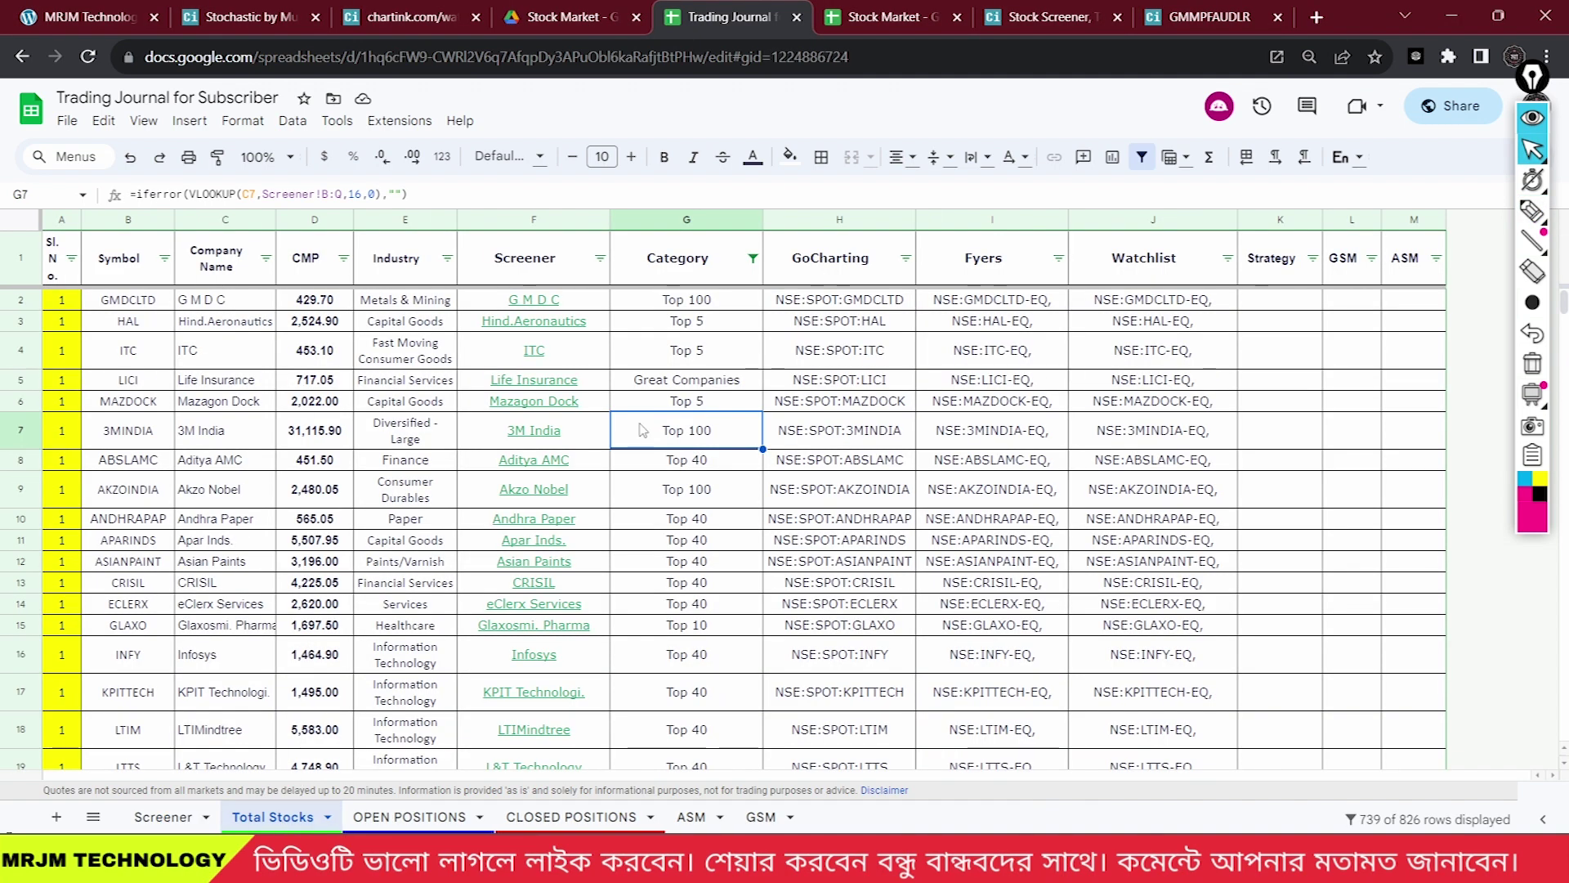
pyautogui.click(752, 258)
pyautogui.click(711, 714)
pyautogui.click(589, 300)
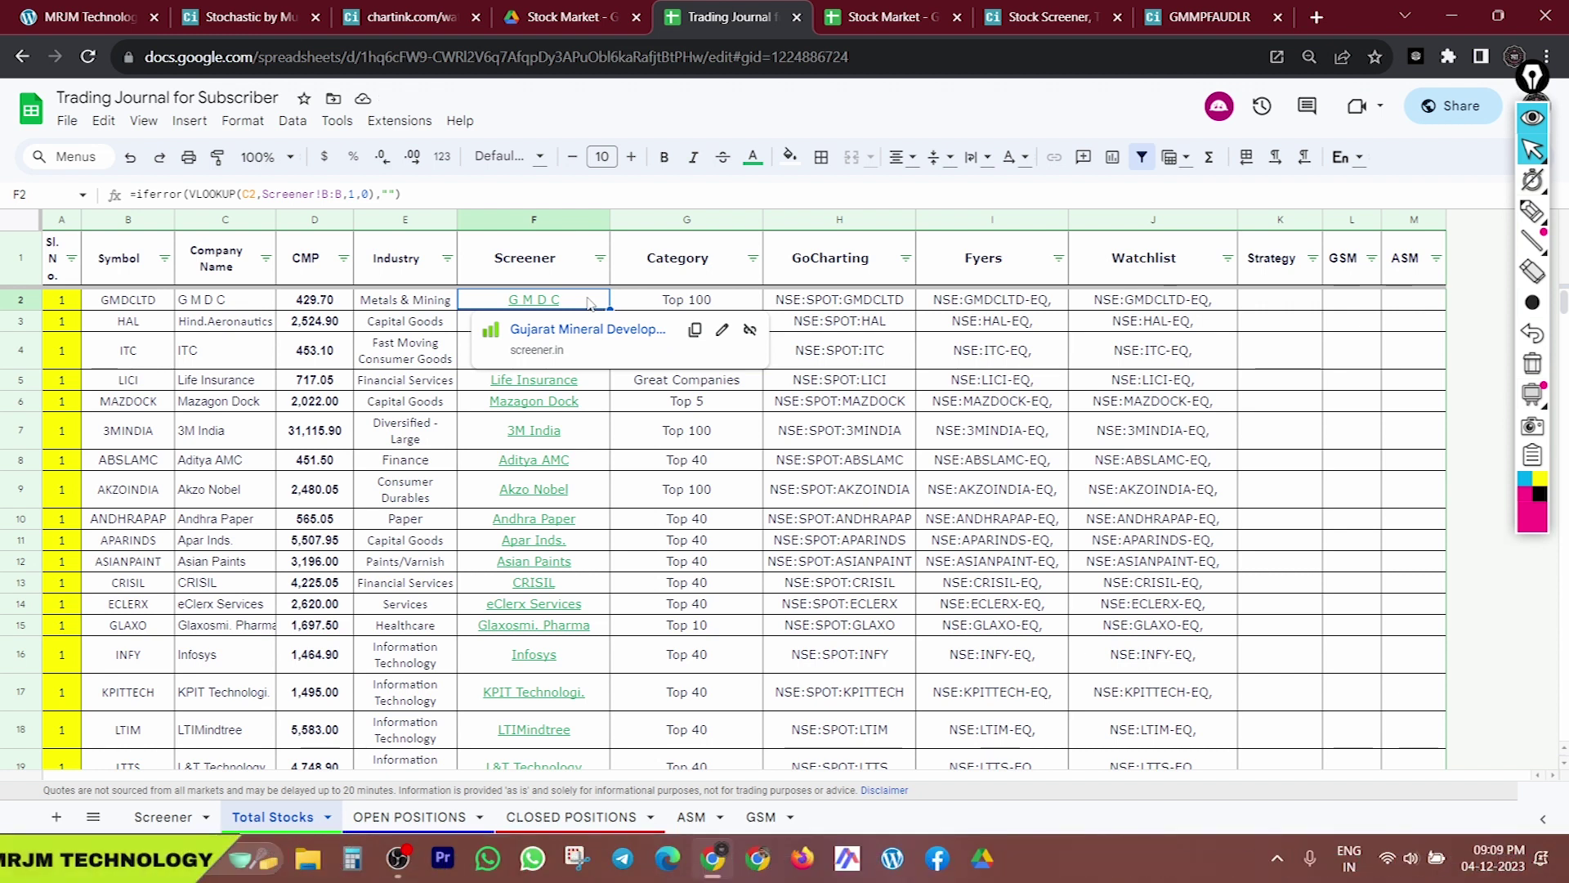
pyautogui.click(1532, 210)
pyautogui.moveTo(144, 805)
pyautogui.mouseDown()
pyautogui.moveTo(268, 631)
pyautogui.moveTo(391, 541)
pyautogui.mouseUp()
pyautogui.moveTo(447, 420); pyautogui.dragTo(468, 472)
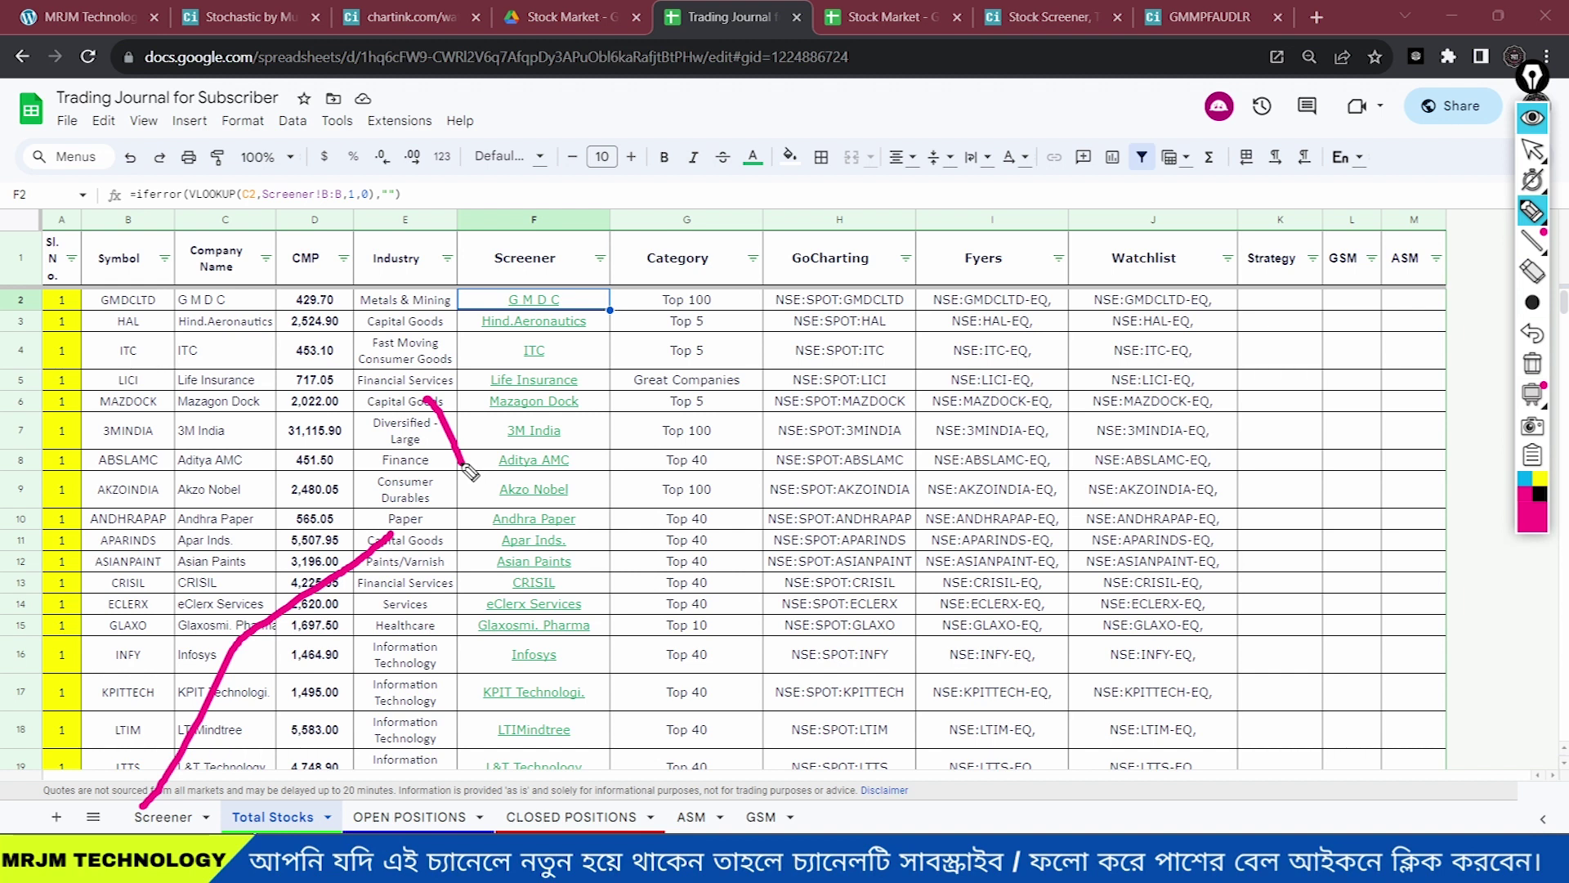
pyautogui.moveTo(578, 287); pyautogui.dragTo(568, 730)
pyautogui.moveTo(711, 293); pyautogui.dragTo(670, 727)
pyautogui.moveTo(441, 401); pyautogui.dragTo(713, 392)
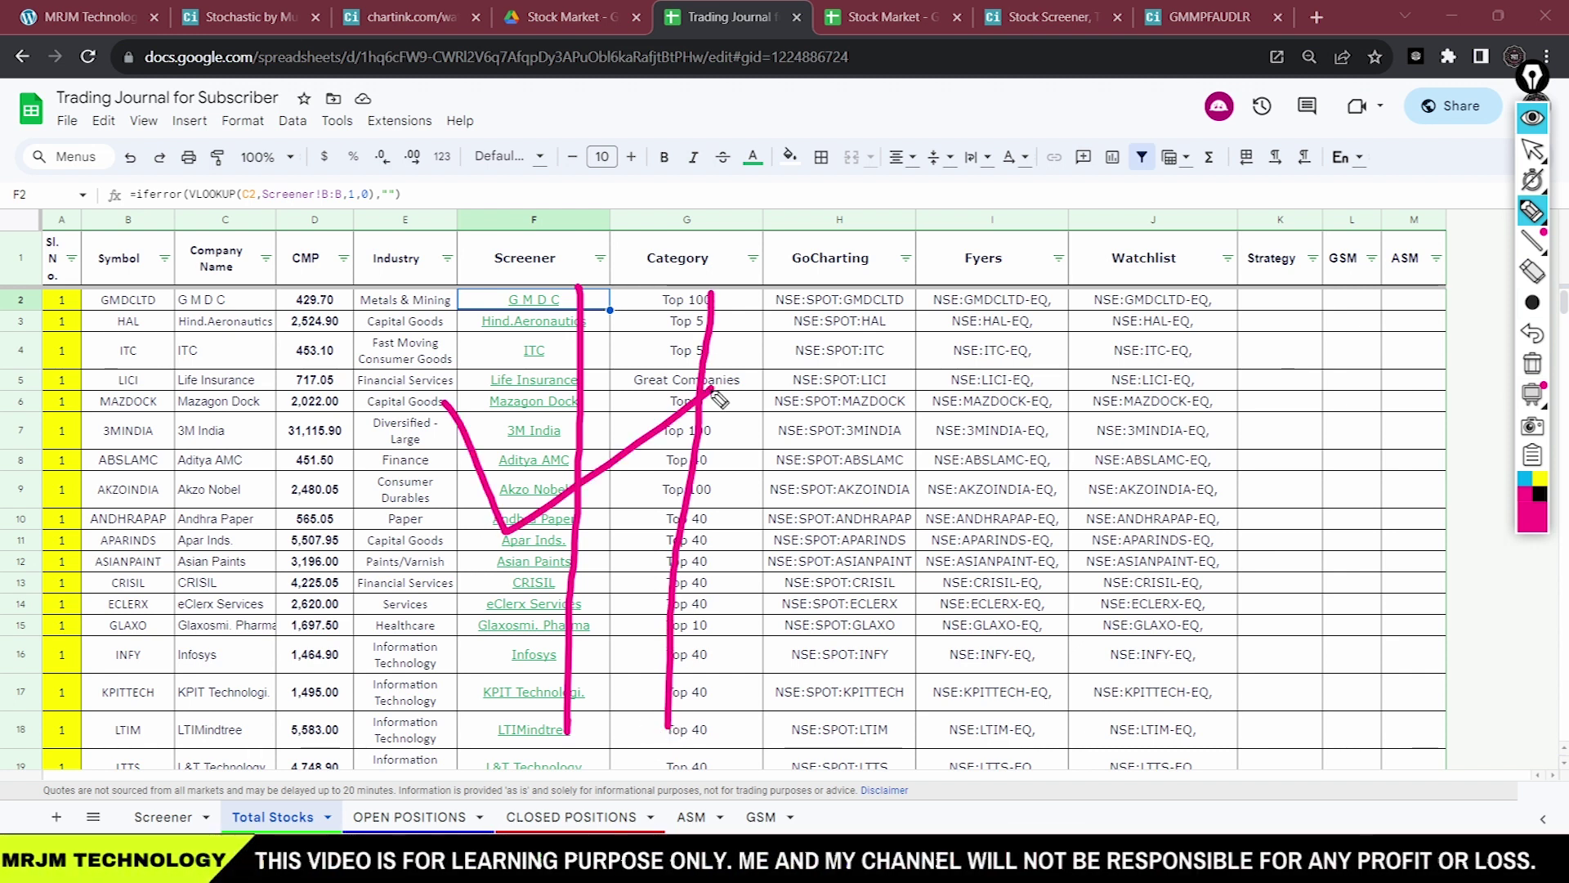
pyautogui.moveTo(645, 299); pyautogui.dragTo(789, 278)
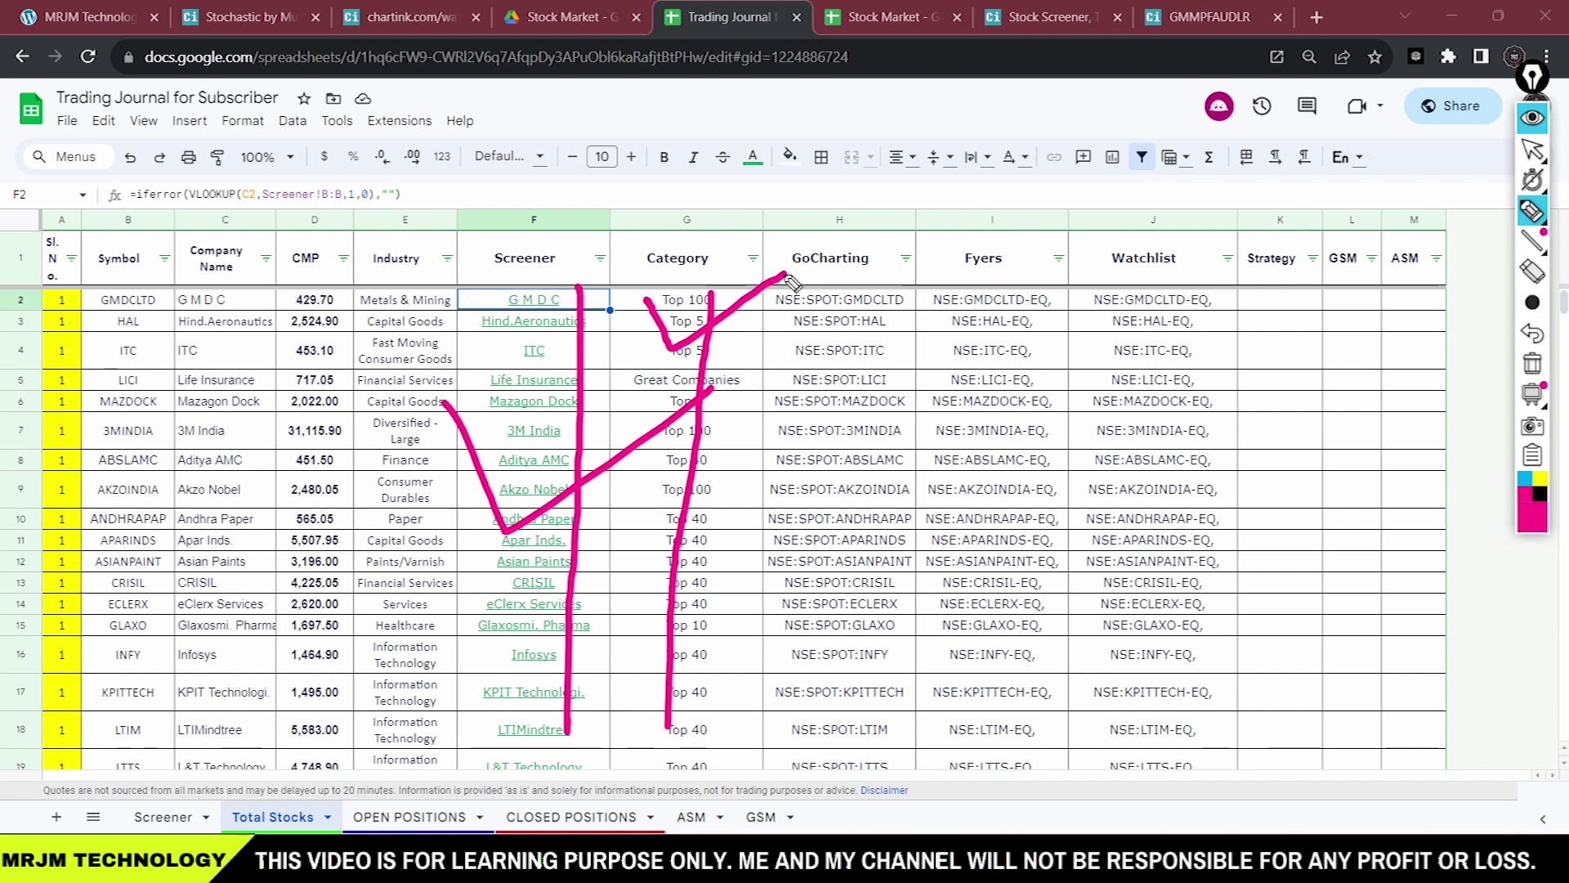
pyautogui.press('Escape')
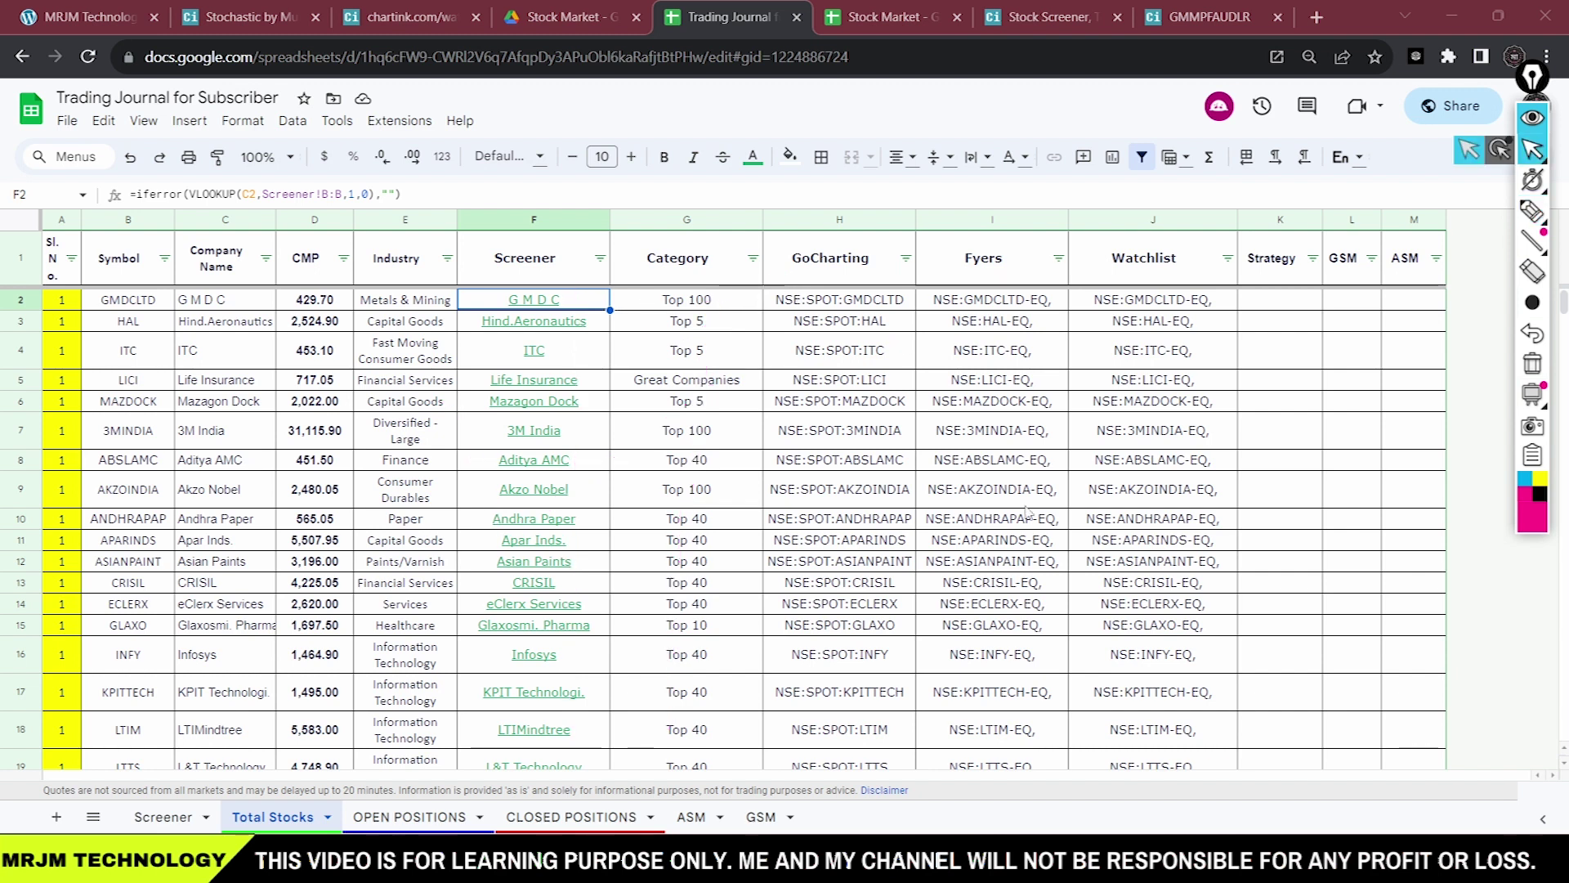
pyautogui.click(753, 261)
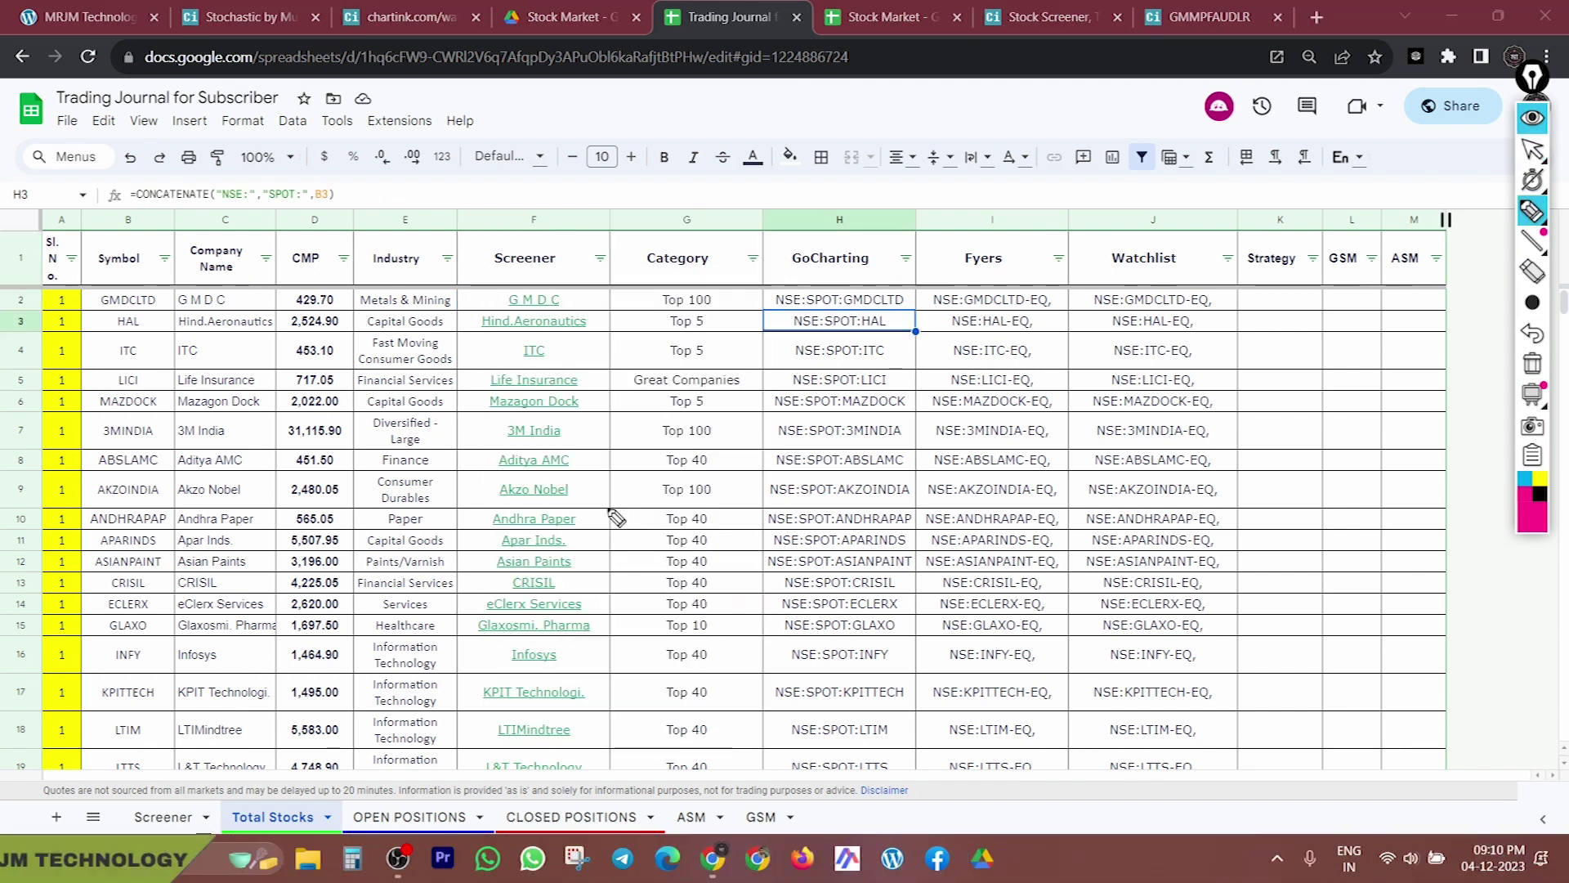
pyautogui.moveTo(678, 441)
pyautogui.mouseDown()
pyautogui.moveTo(441, 674)
pyautogui.moveTo(680, 430)
pyautogui.mouseUp()
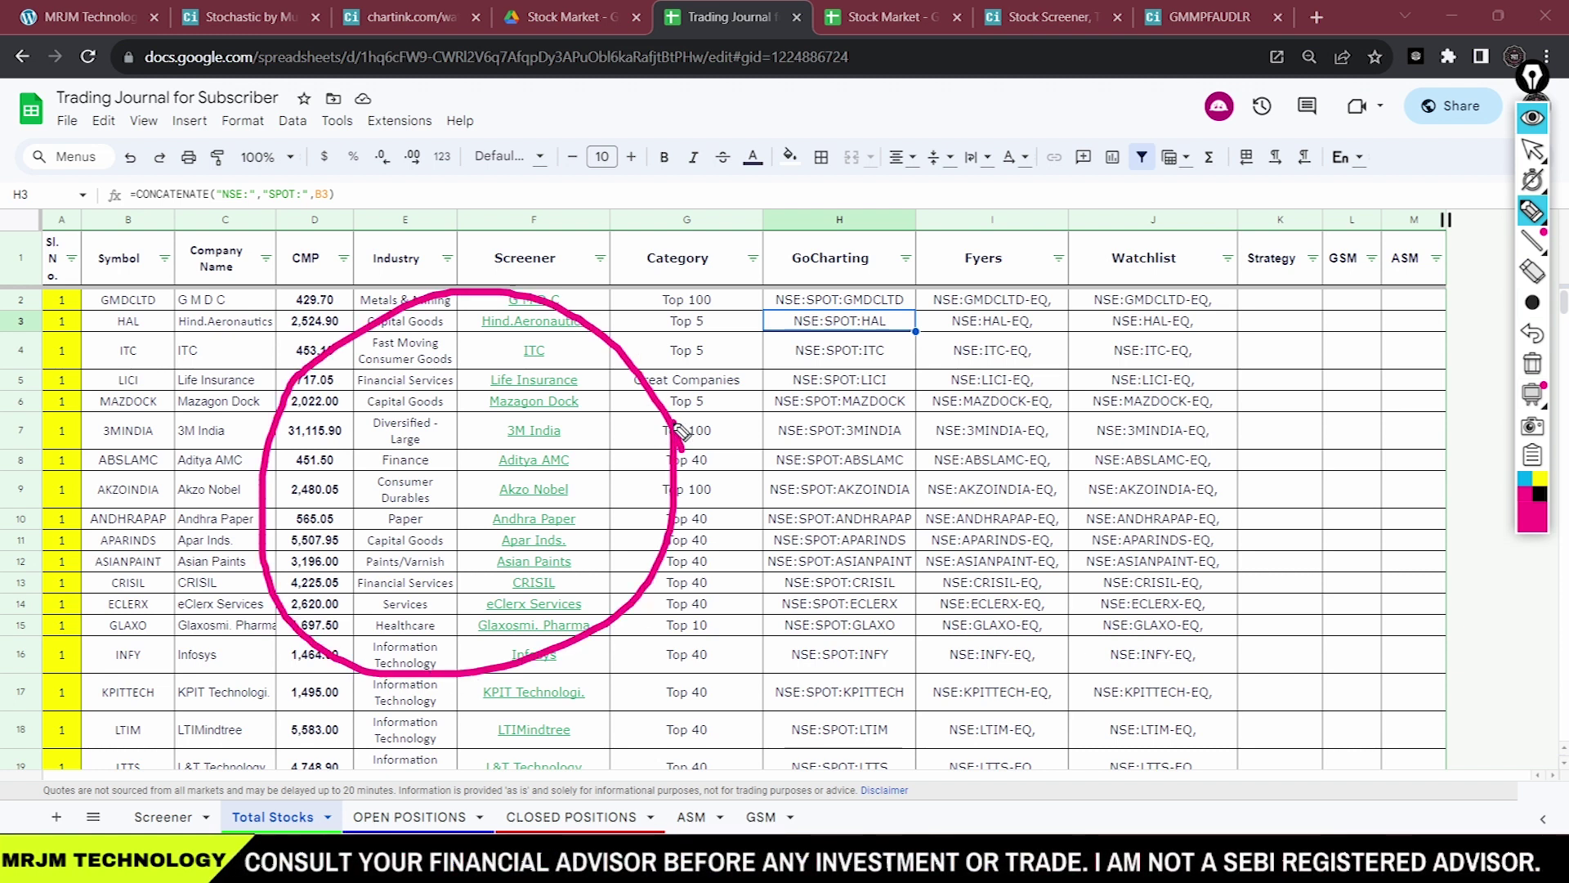
pyautogui.moveTo(194, 360)
pyautogui.mouseDown()
pyautogui.moveTo(235, 408)
pyautogui.moveTo(564, 262)
pyautogui.mouseUp()
pyautogui.moveTo(792, 260)
pyautogui.mouseDown()
pyautogui.moveTo(723, 417)
pyautogui.moveTo(867, 296)
pyautogui.mouseUp()
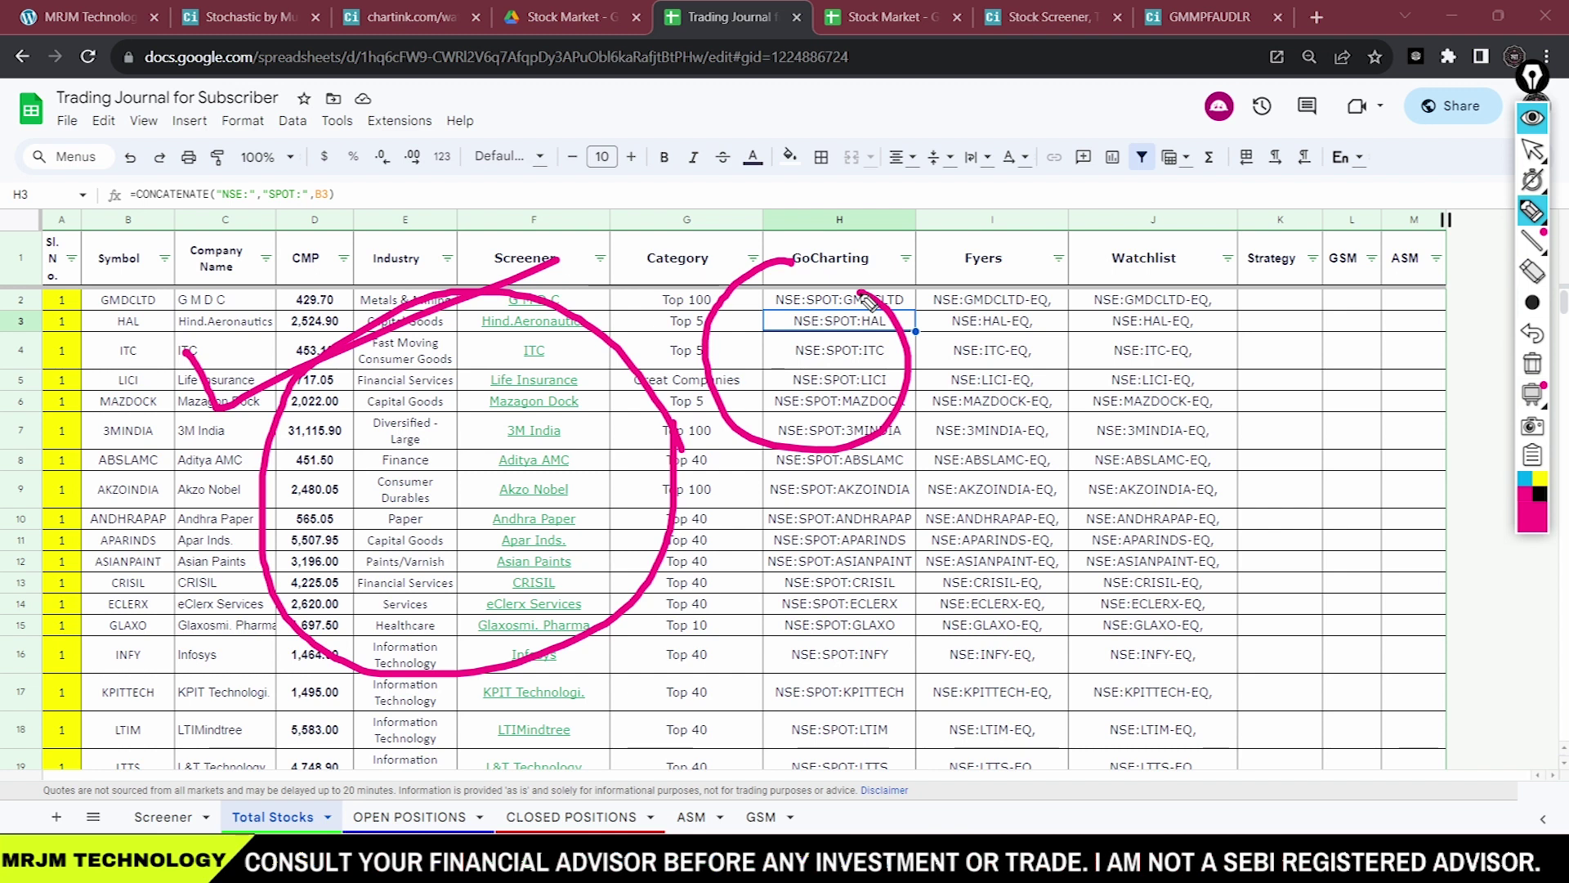
pyautogui.moveTo(313, 442)
pyautogui.mouseDown()
pyautogui.moveTo(414, 524)
pyautogui.moveTo(780, 321)
pyautogui.mouseUp()
pyautogui.moveTo(638, 597)
pyautogui.mouseDown()
pyautogui.moveTo(678, 653)
pyautogui.moveTo(873, 529)
pyautogui.mouseUp()
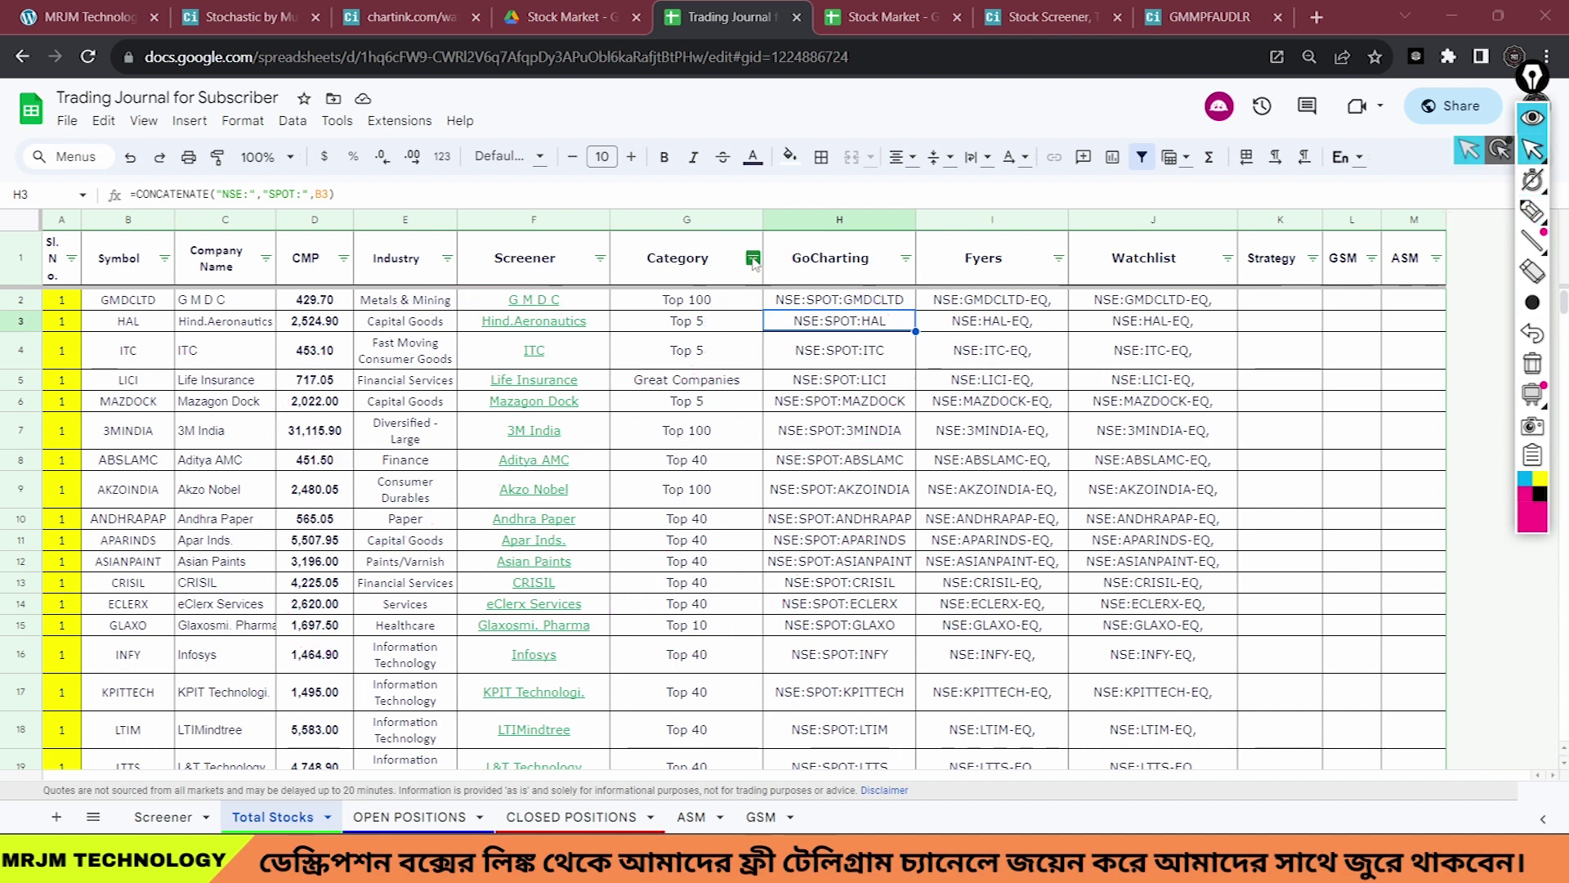
pyautogui.click(753, 259)
pyautogui.click(848, 357)
pyautogui.moveTo(766, 270)
pyautogui.mouseDown()
pyautogui.moveTo(740, 291)
pyautogui.moveTo(746, 246)
pyautogui.moveTo(745, 286)
pyautogui.moveTo(664, 354)
pyautogui.moveTo(740, 287)
pyautogui.moveTo(745, 364)
pyautogui.mouseUp()
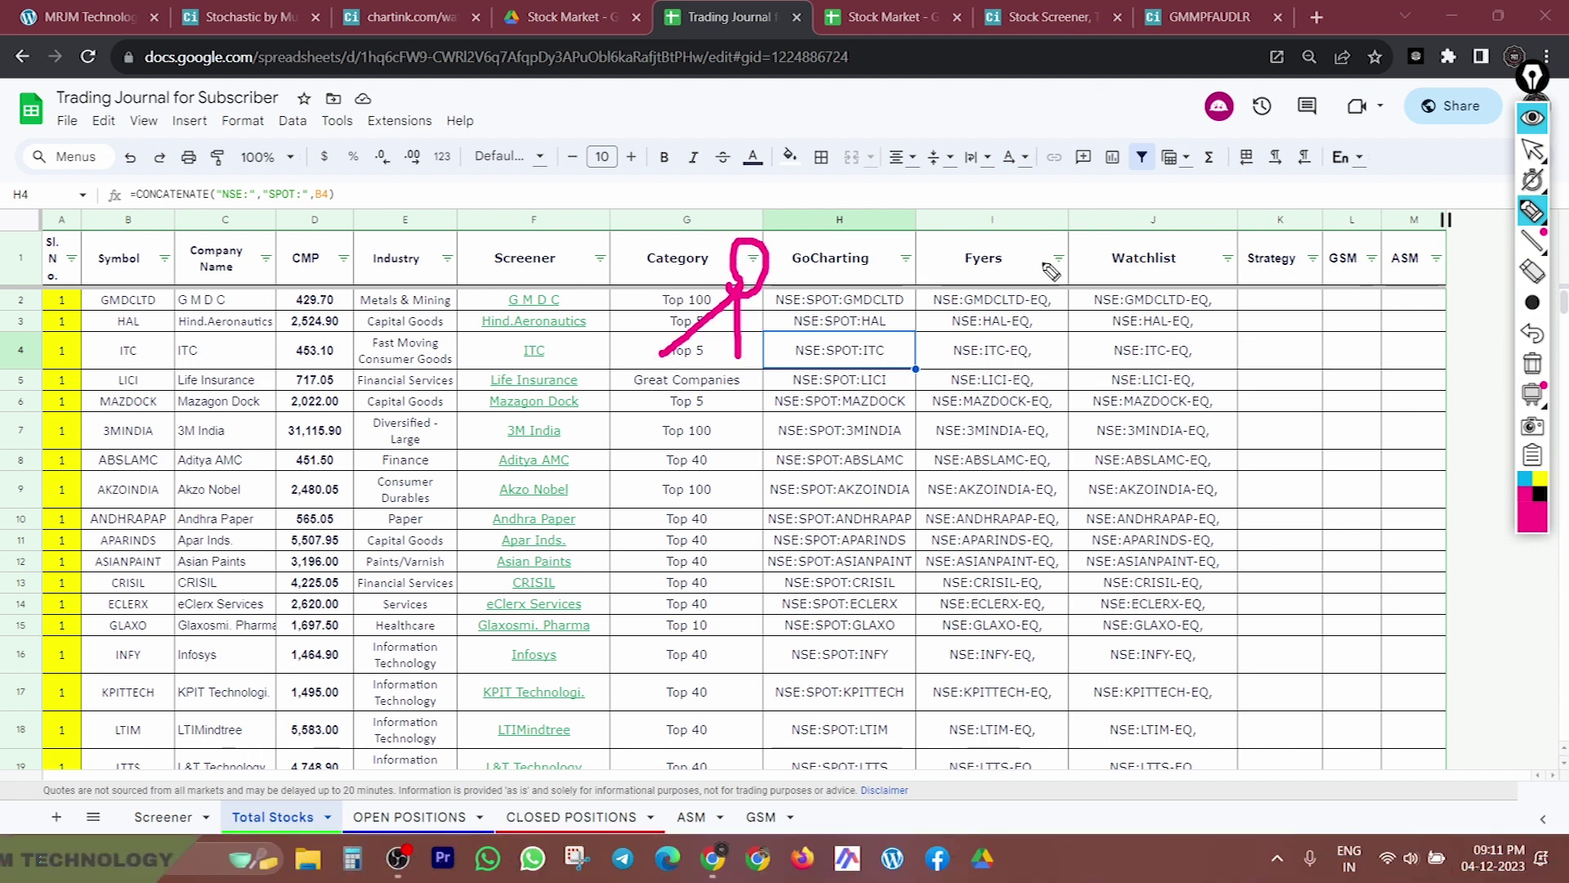
pyautogui.click(1532, 149)
# Exclude Top 150 and Top 300 from the Category column filter.
pyautogui.click(753, 259)
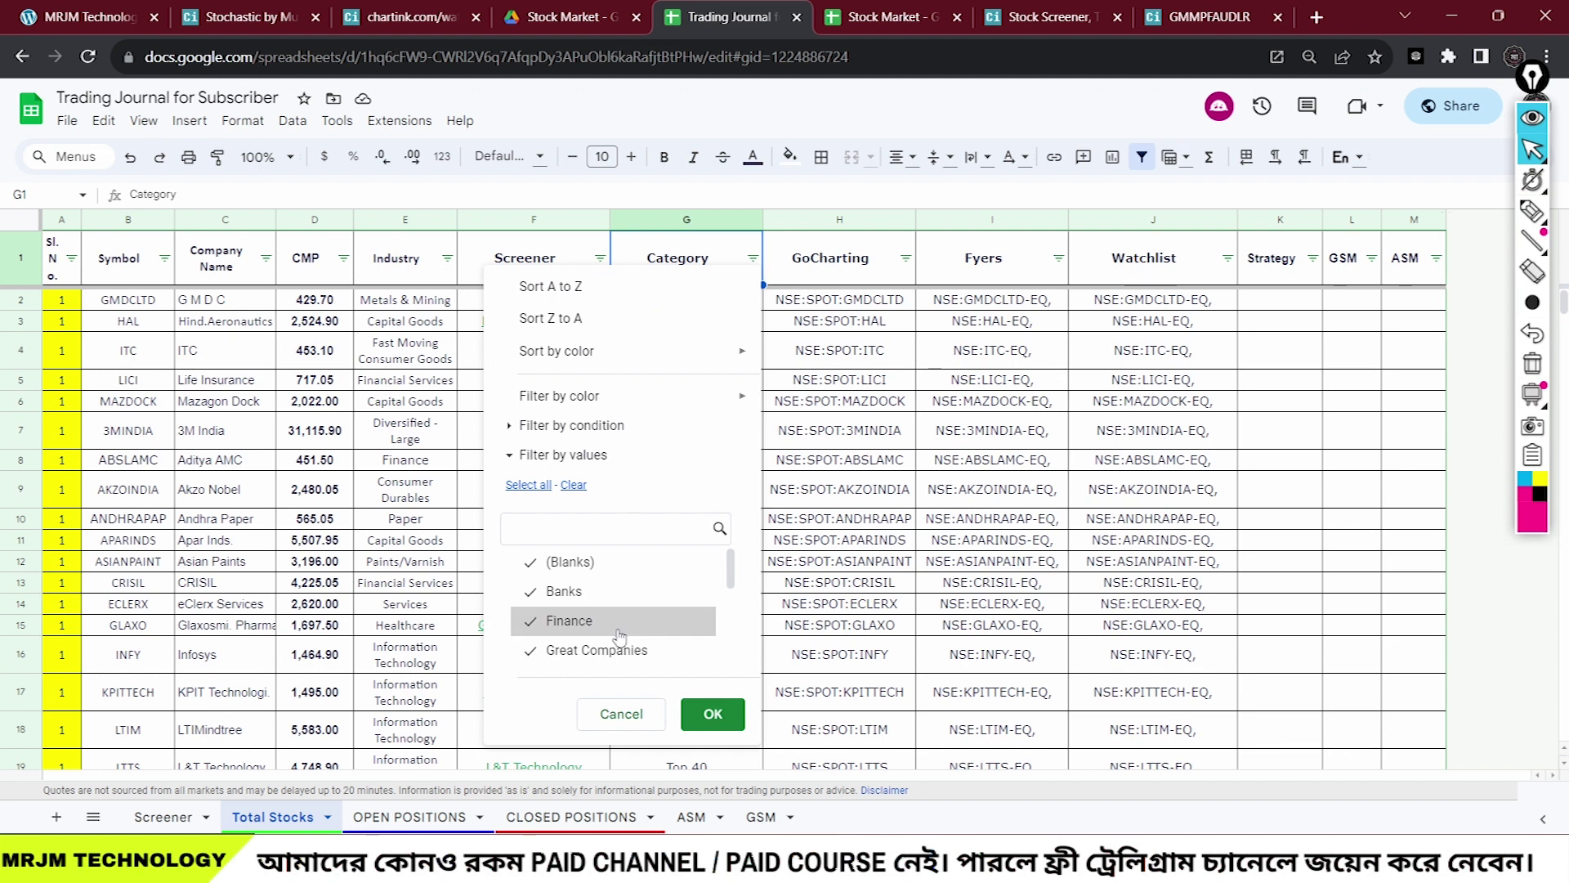
pyautogui.scroll(-5, 619, 637)
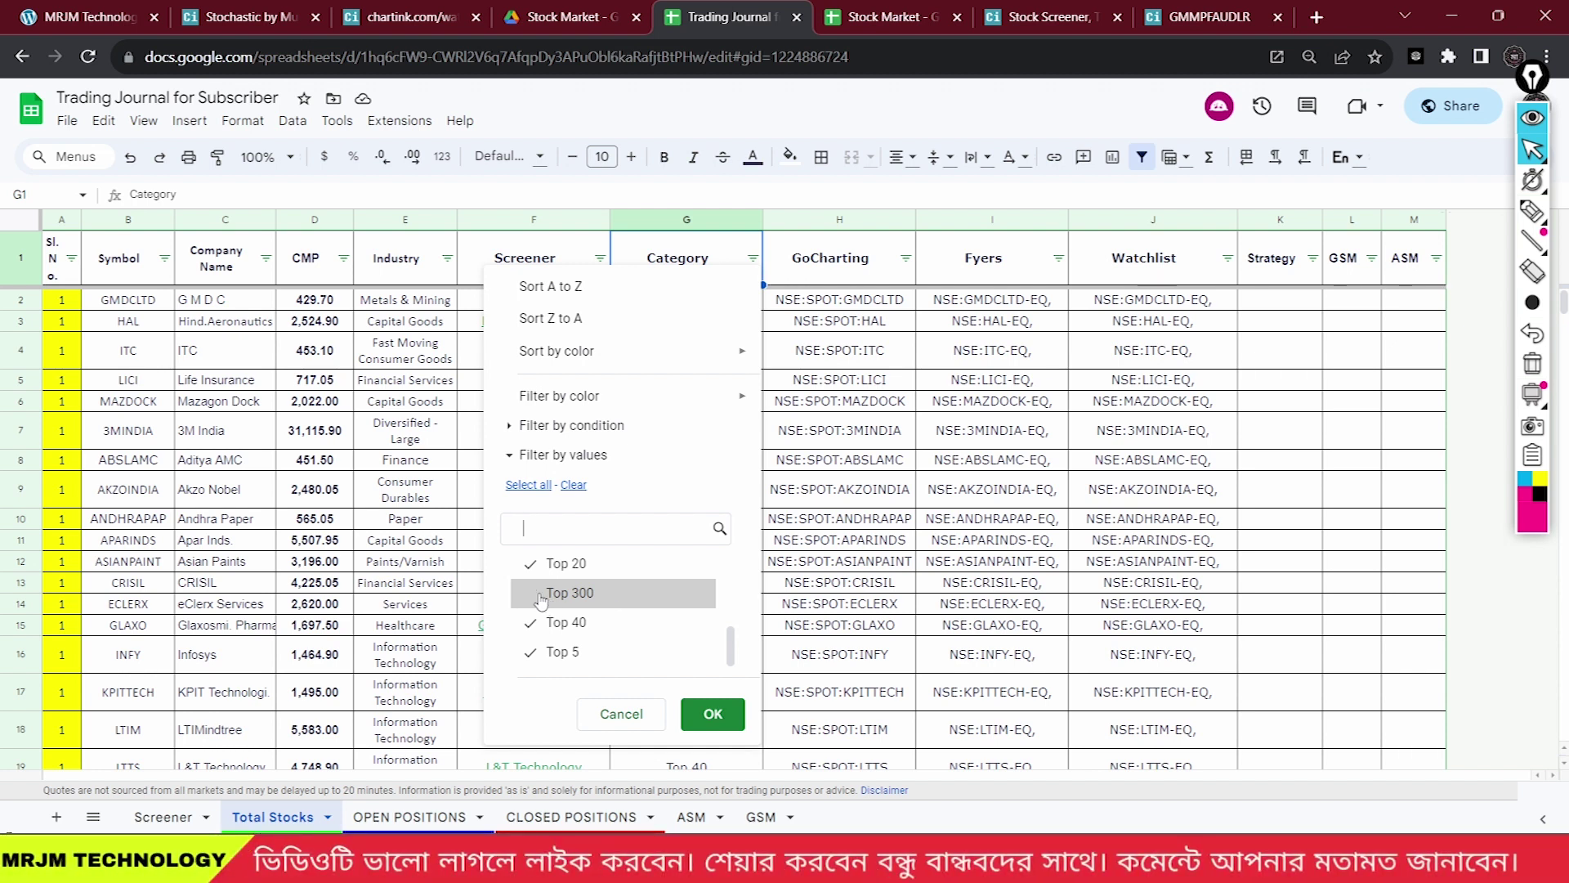
pyautogui.scroll(1, 628, 602)
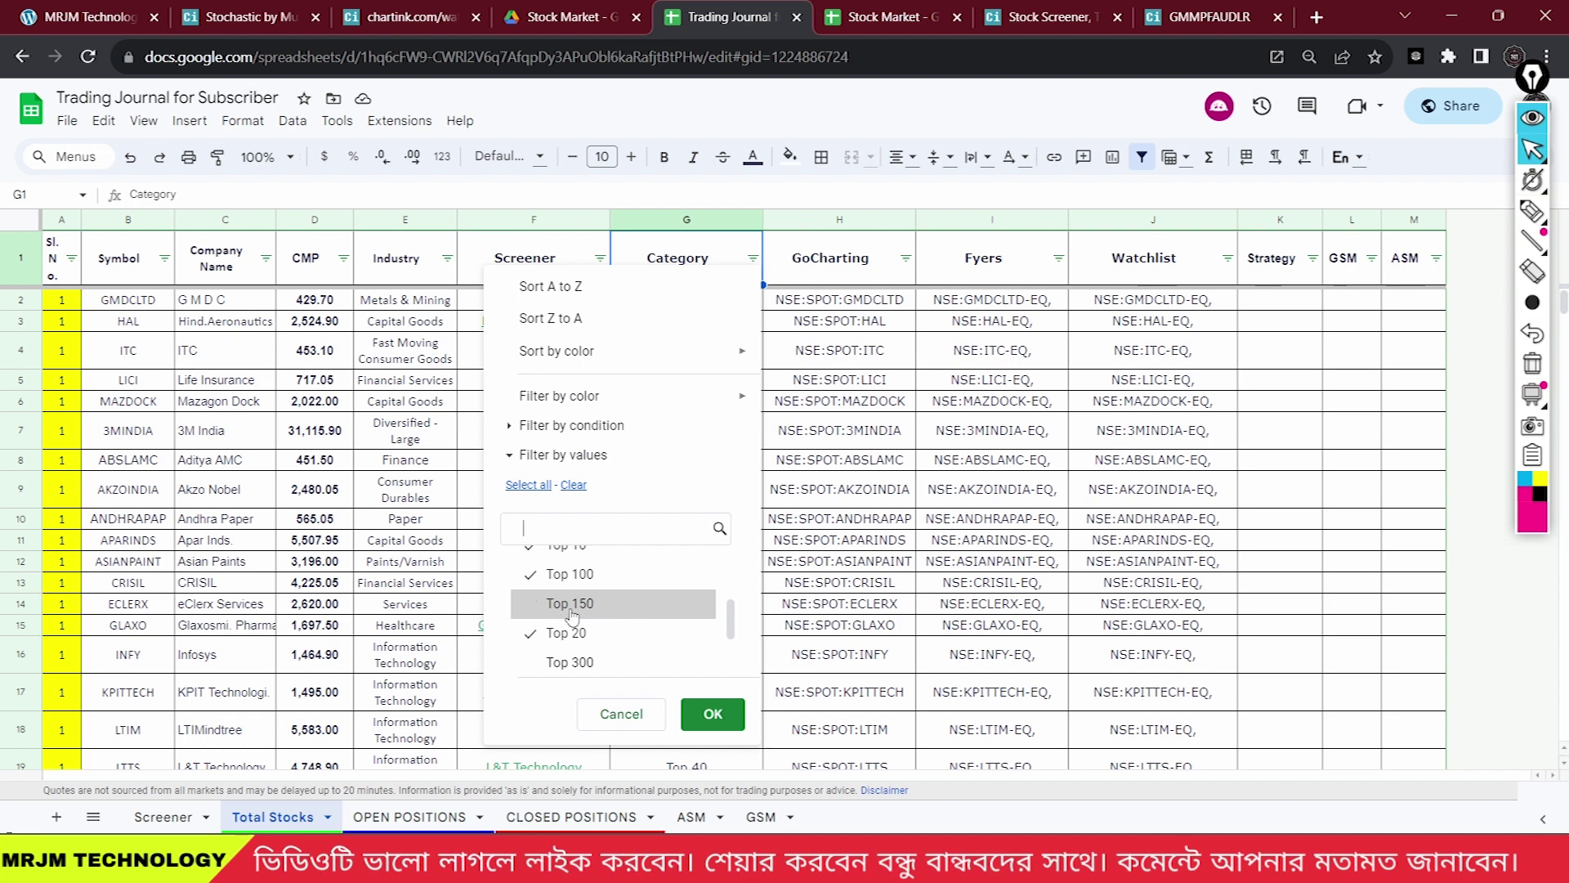
pyautogui.scroll(5, 577, 614)
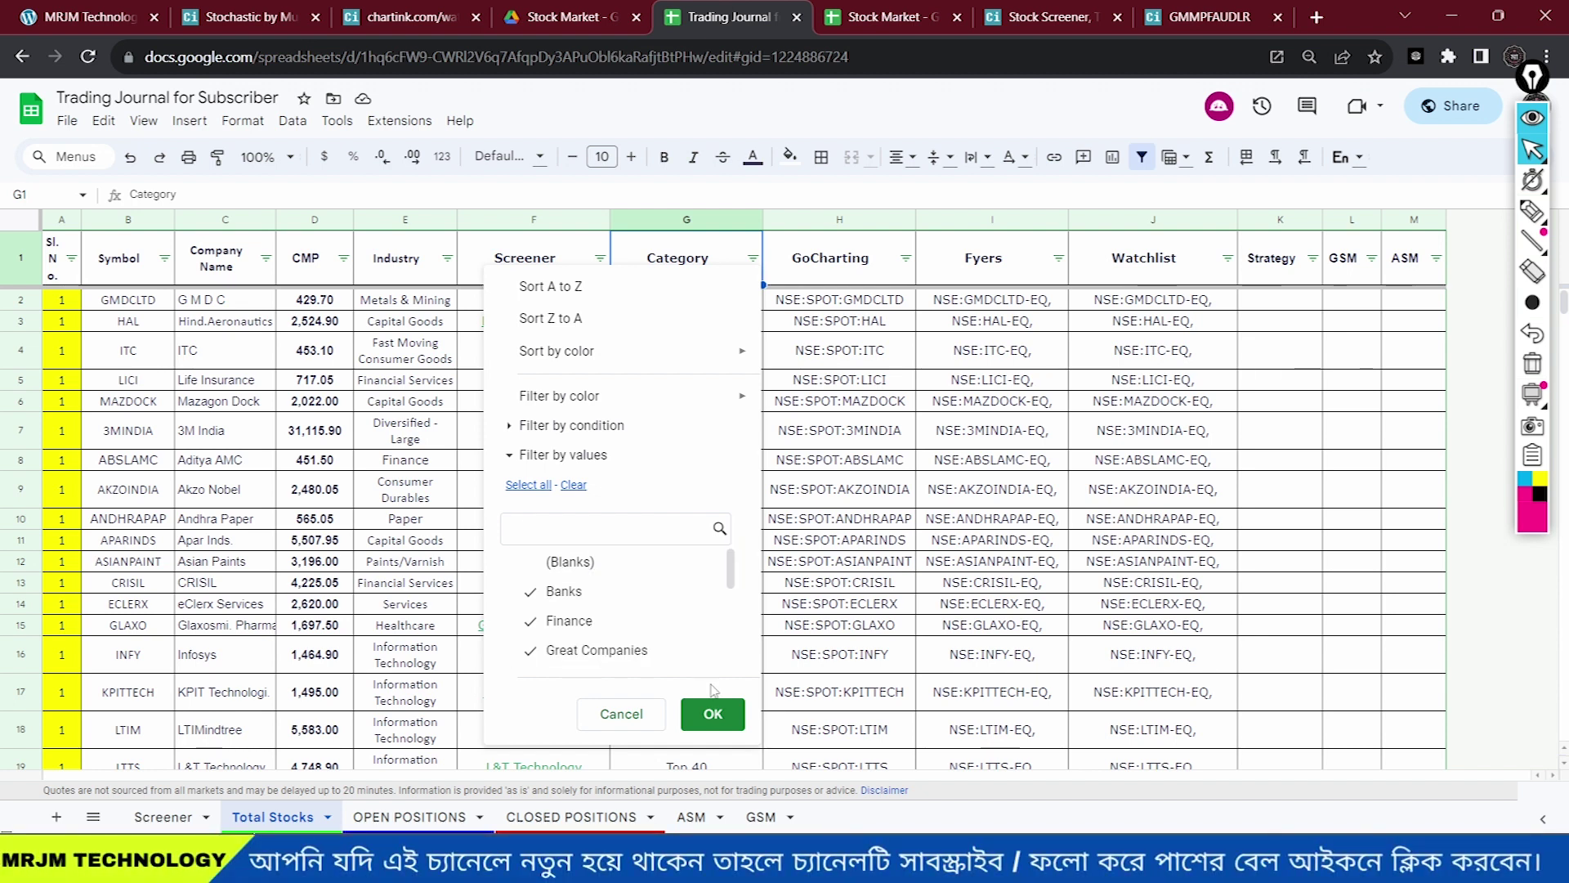
pyautogui.click(712, 713)
# Highlight the 147 of 826 row count and the filtered Category values.
pyautogui.click(1532, 210)
pyautogui.moveTo(1413, 799)
pyautogui.mouseDown()
pyautogui.moveTo(1350, 789)
pyautogui.moveTo(1341, 830)
pyautogui.moveTo(1412, 807)
pyautogui.mouseUp()
pyautogui.moveTo(743, 294); pyautogui.dragTo(736, 690)
pyautogui.moveTo(163, 452)
pyautogui.mouseDown()
pyautogui.moveTo(213, 560)
pyautogui.moveTo(503, 391)
pyautogui.mouseUp()
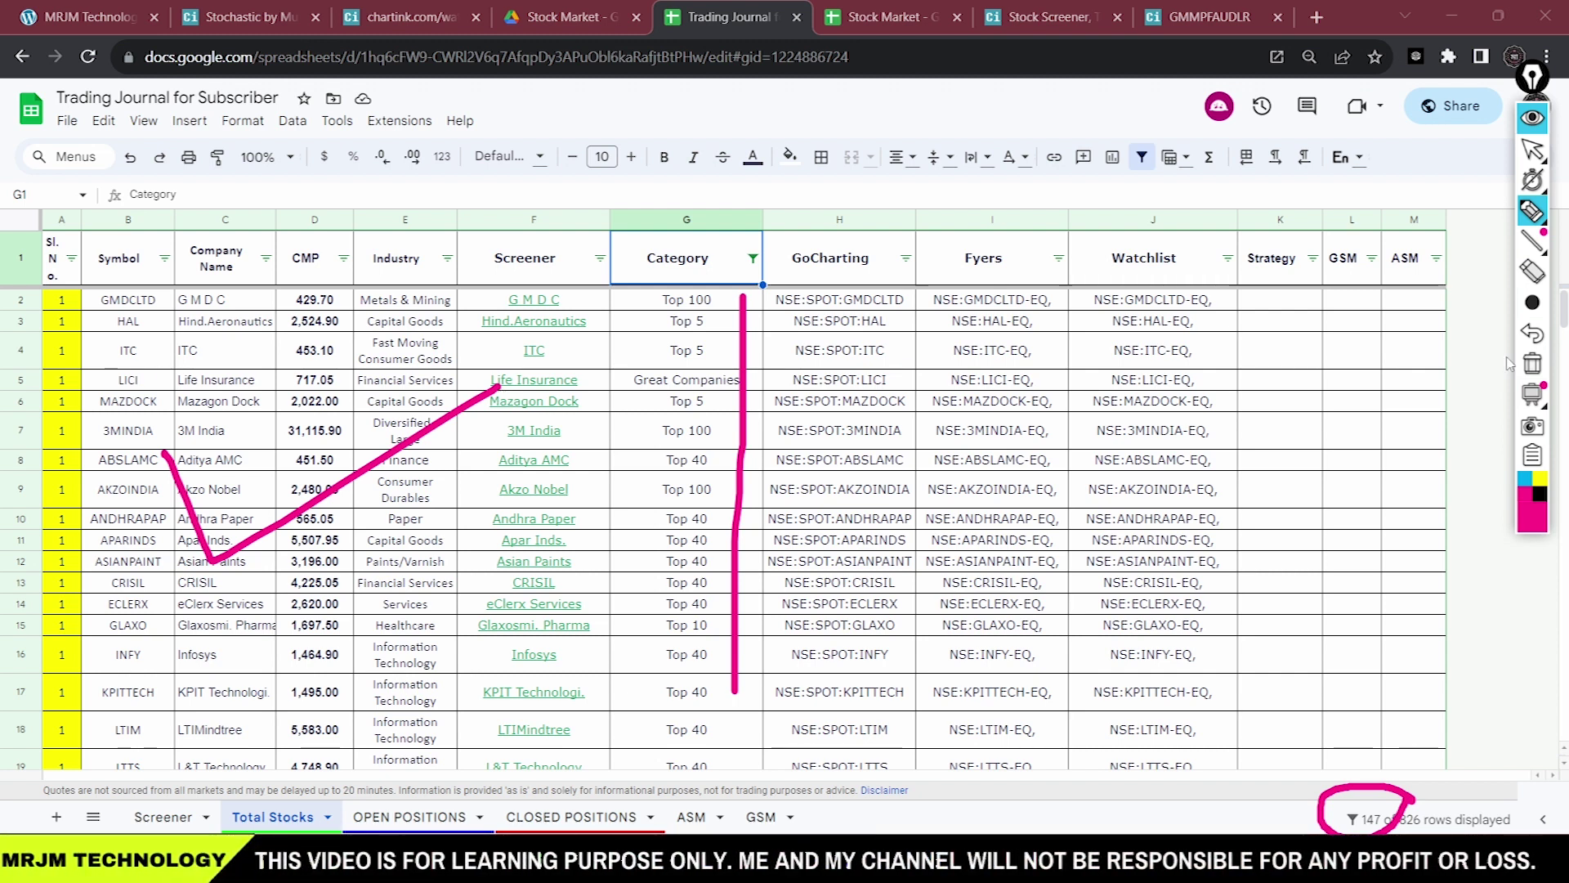
pyautogui.click(1532, 363)
# Toggle Top 100 in the Category column's filter values and apply it.
pyautogui.click(1533, 150)
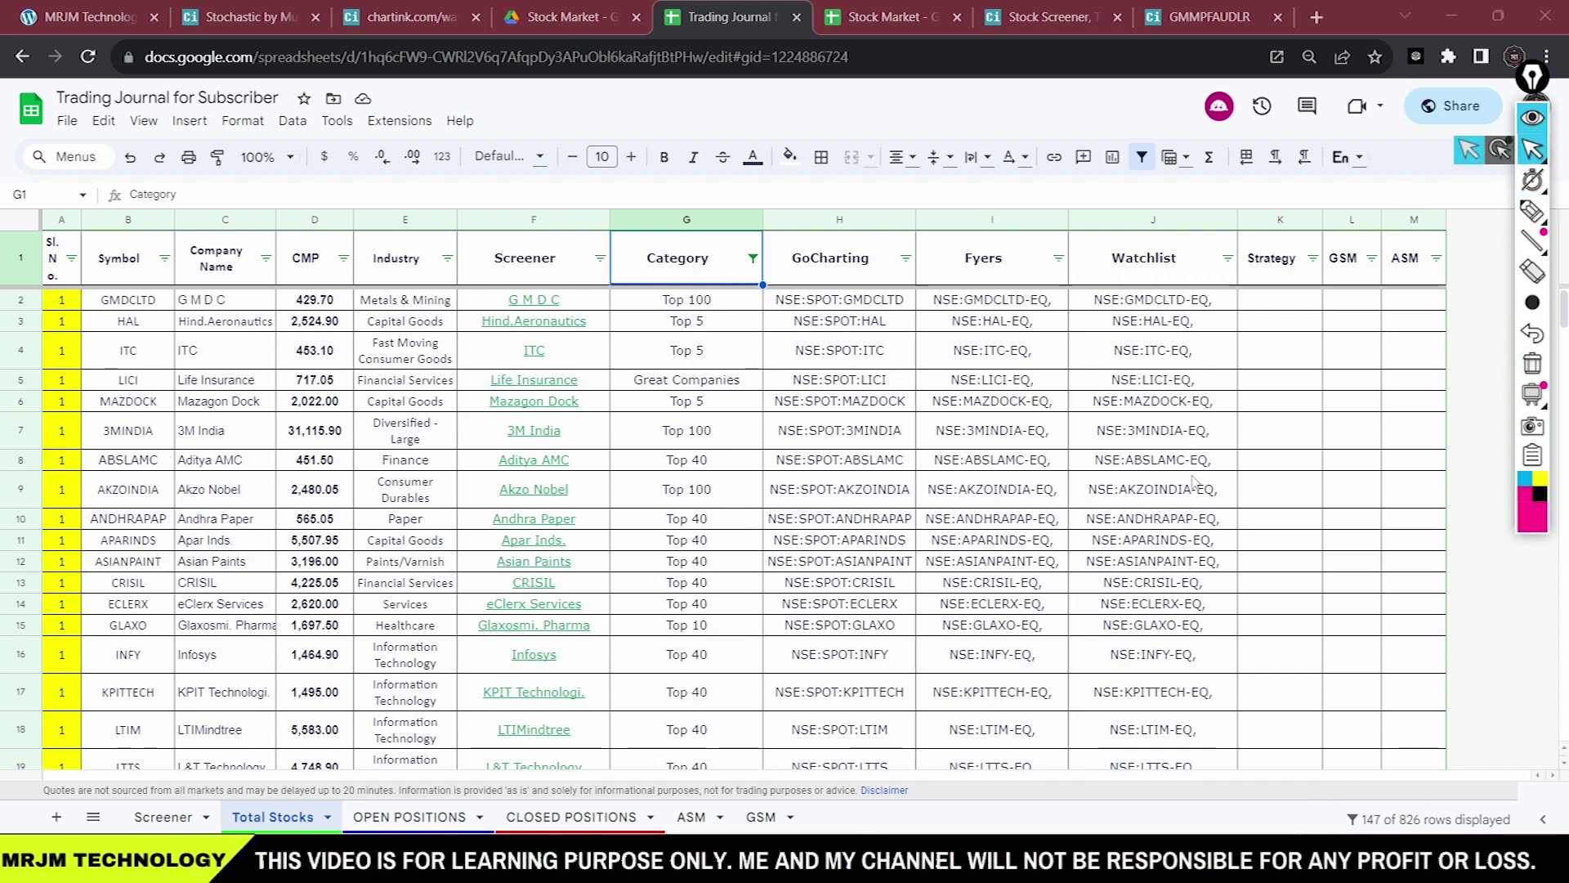
pyautogui.click(753, 258)
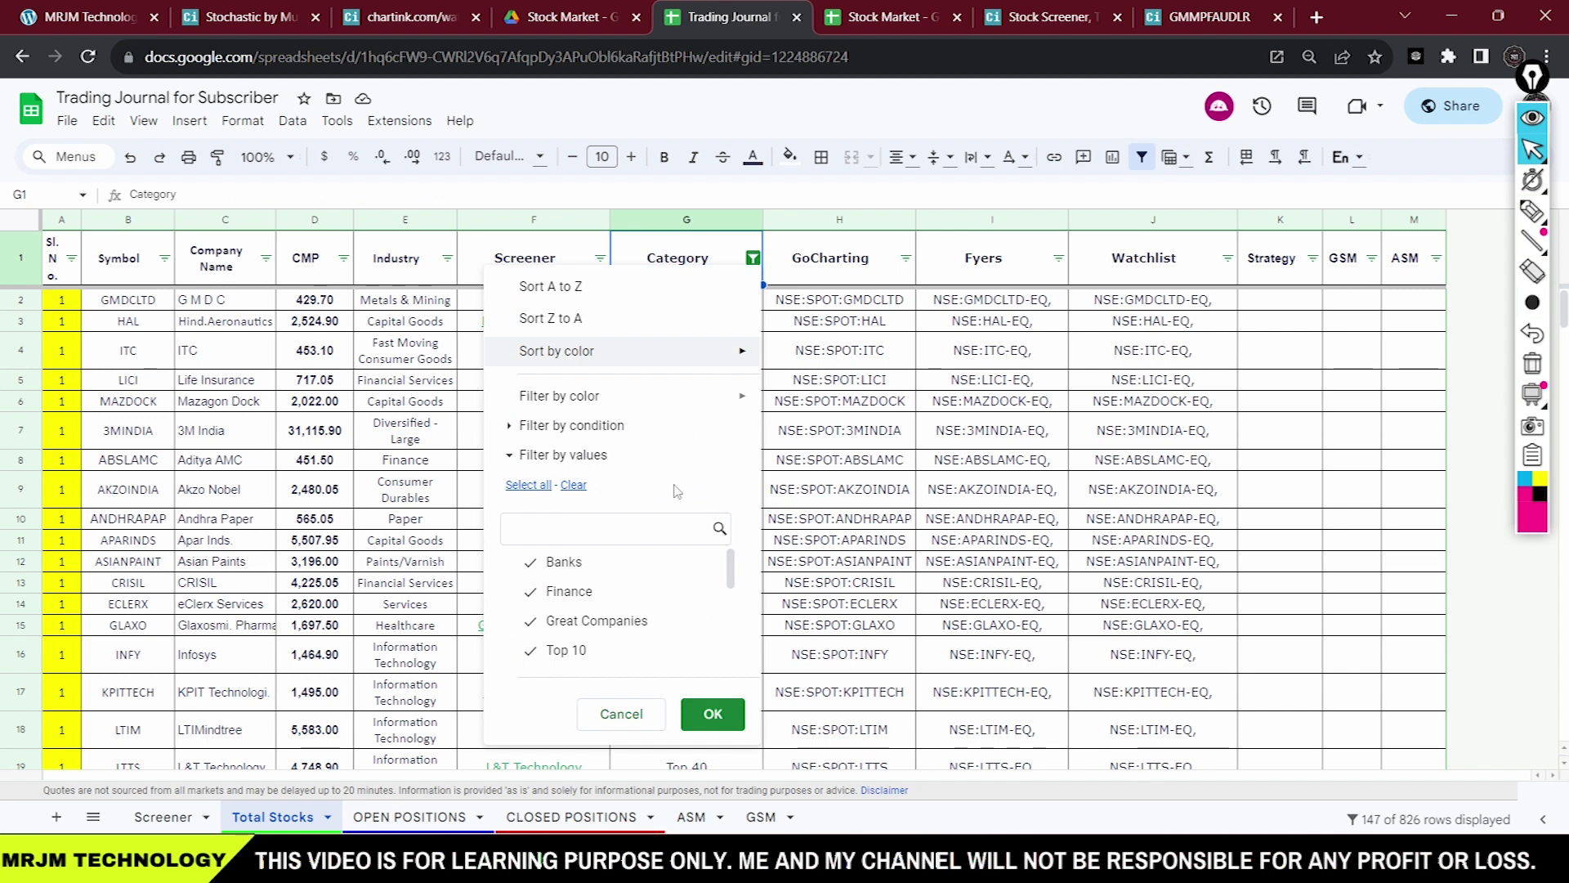
pyautogui.moveTo(731, 572); pyautogui.dragTo(732, 612)
pyautogui.click(579, 582)
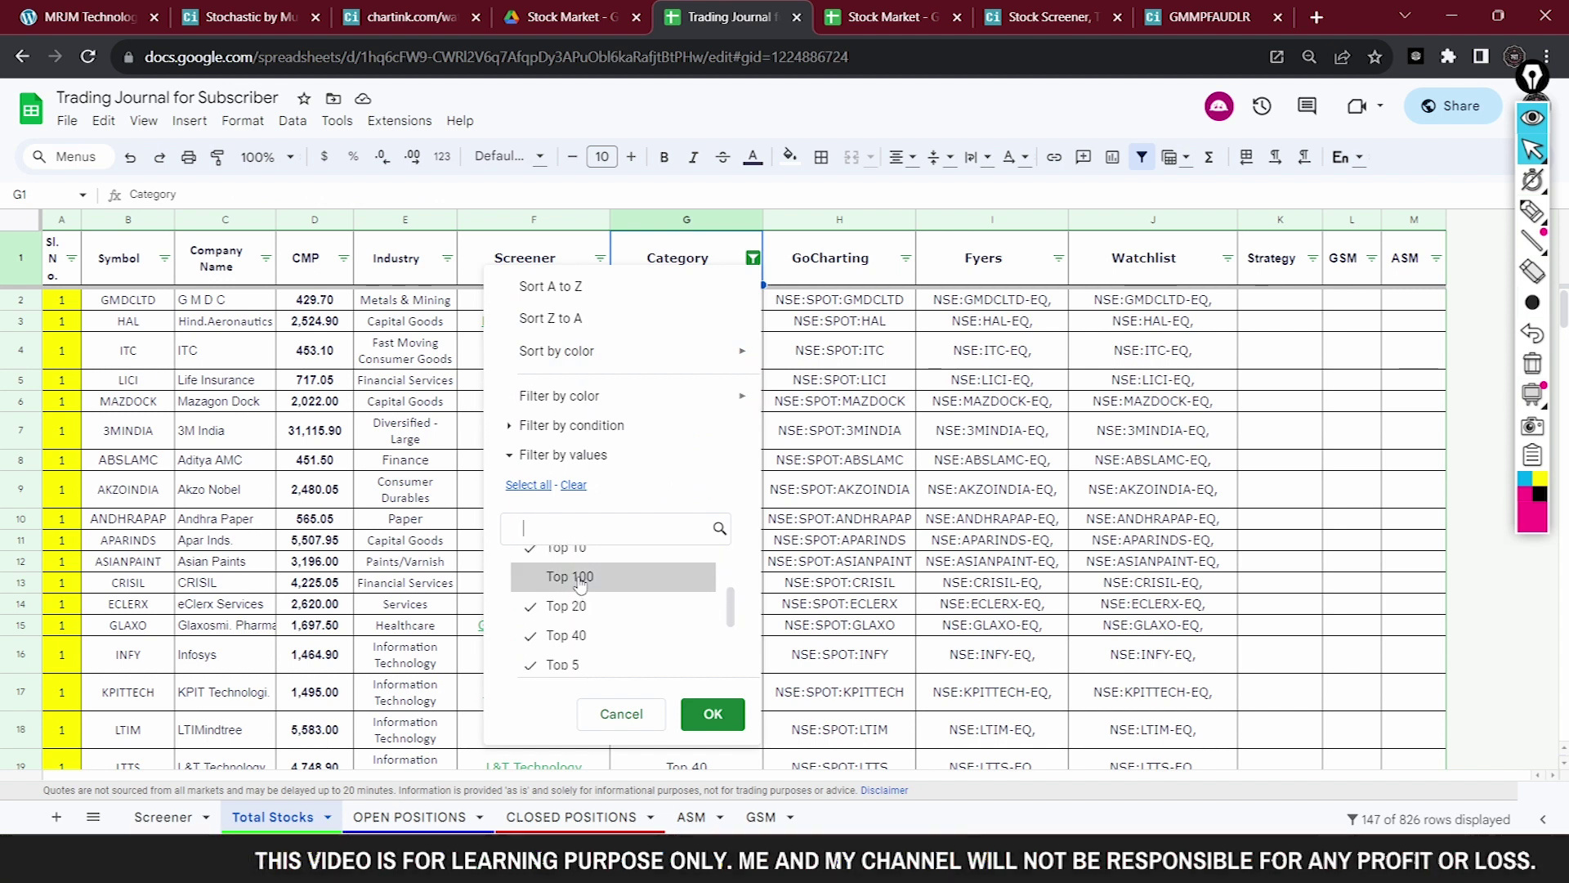
pyautogui.click(711, 716)
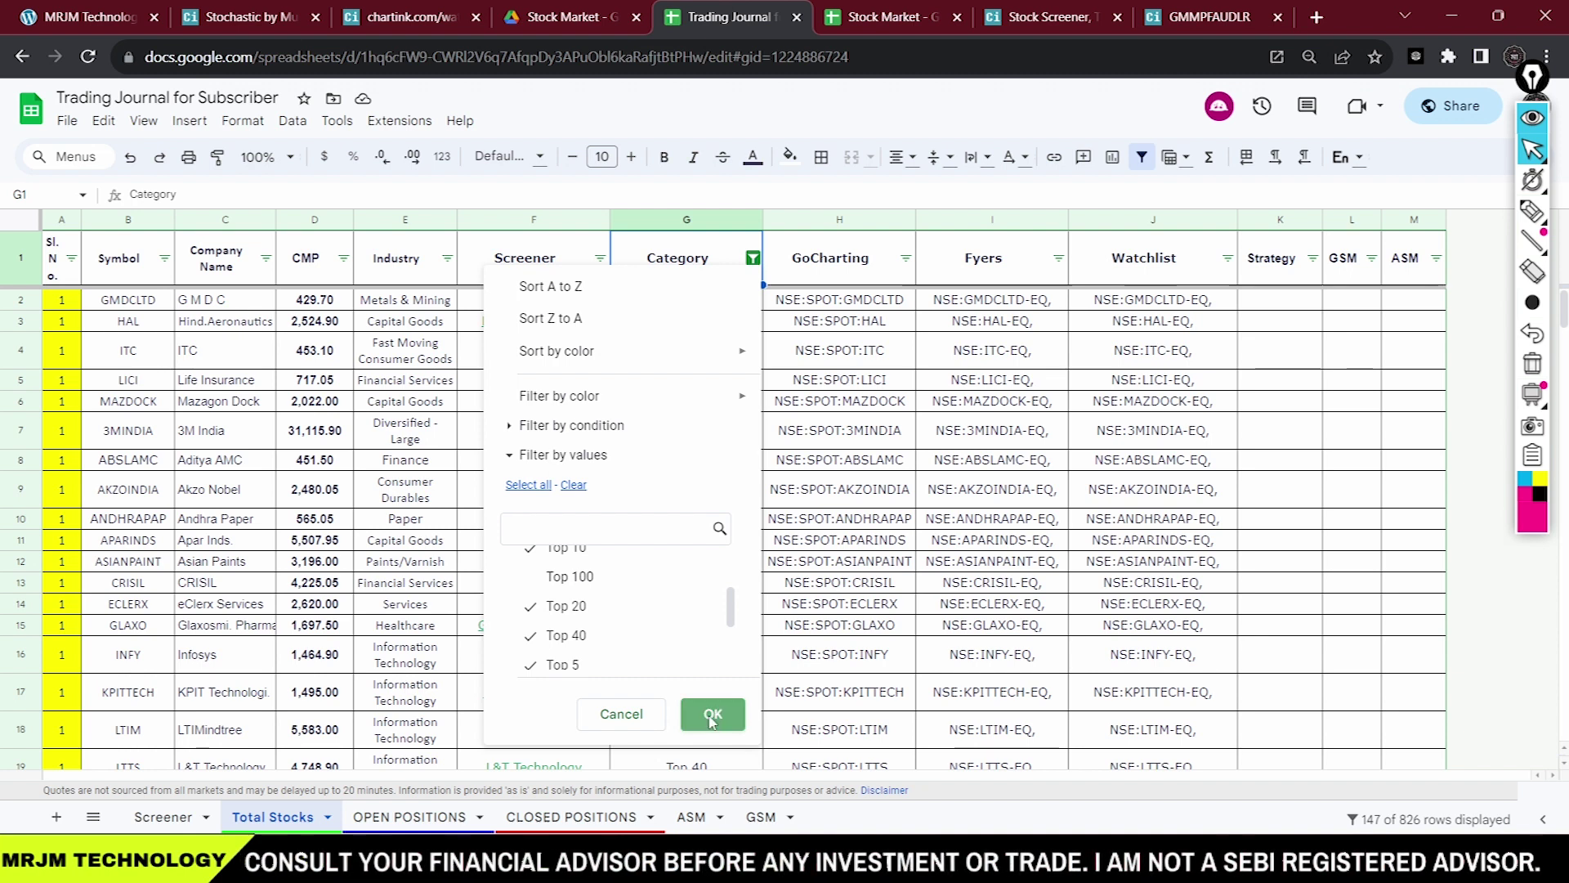
# Mark the filtered rows, then reapply the Category filter so Top 100 stocks show.
pyautogui.click(1533, 211)
pyautogui.moveTo(1407, 813)
pyautogui.mouseDown()
pyautogui.moveTo(1393, 799)
pyautogui.moveTo(1340, 825)
pyautogui.moveTo(1404, 825)
pyautogui.mouseUp()
pyautogui.moveTo(819, 293); pyautogui.dragTo(824, 621)
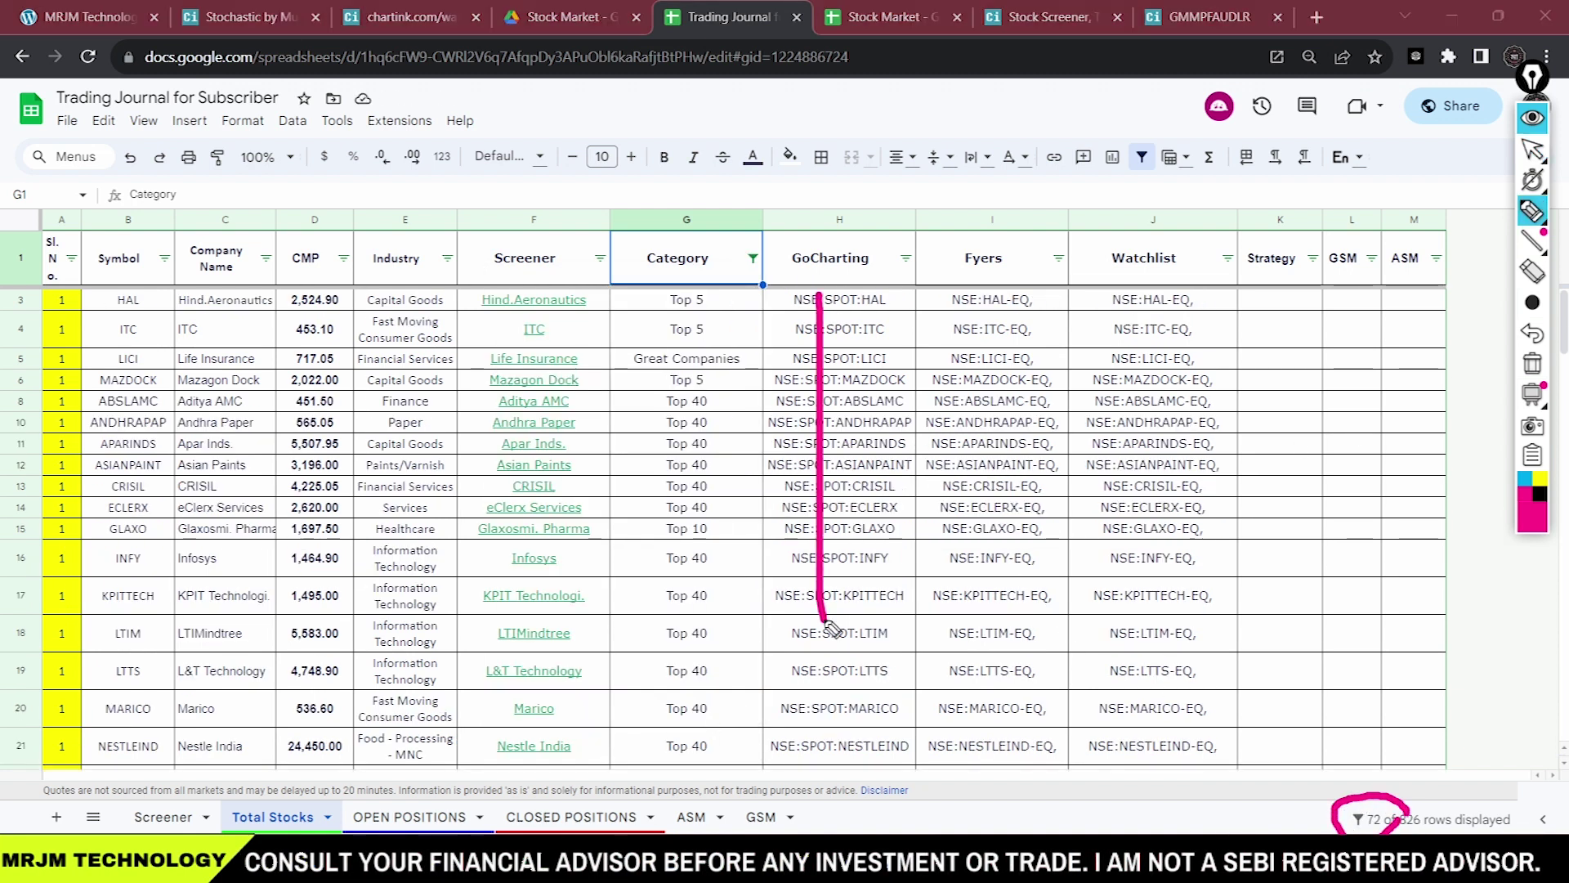
pyautogui.moveTo(632, 469); pyautogui.dragTo(876, 437)
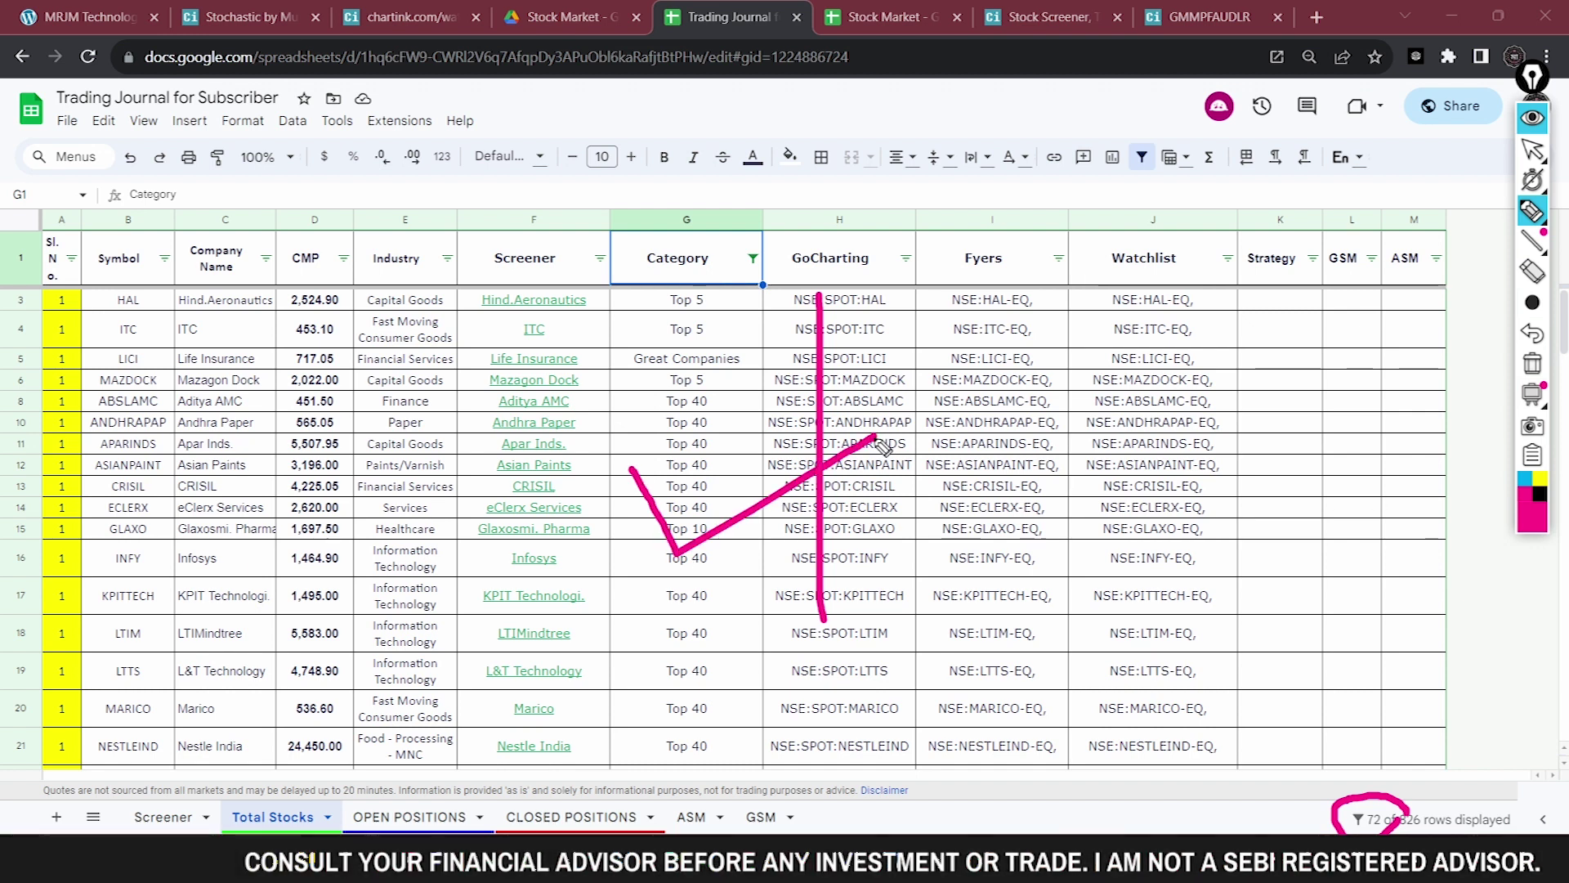
pyautogui.click(753, 258)
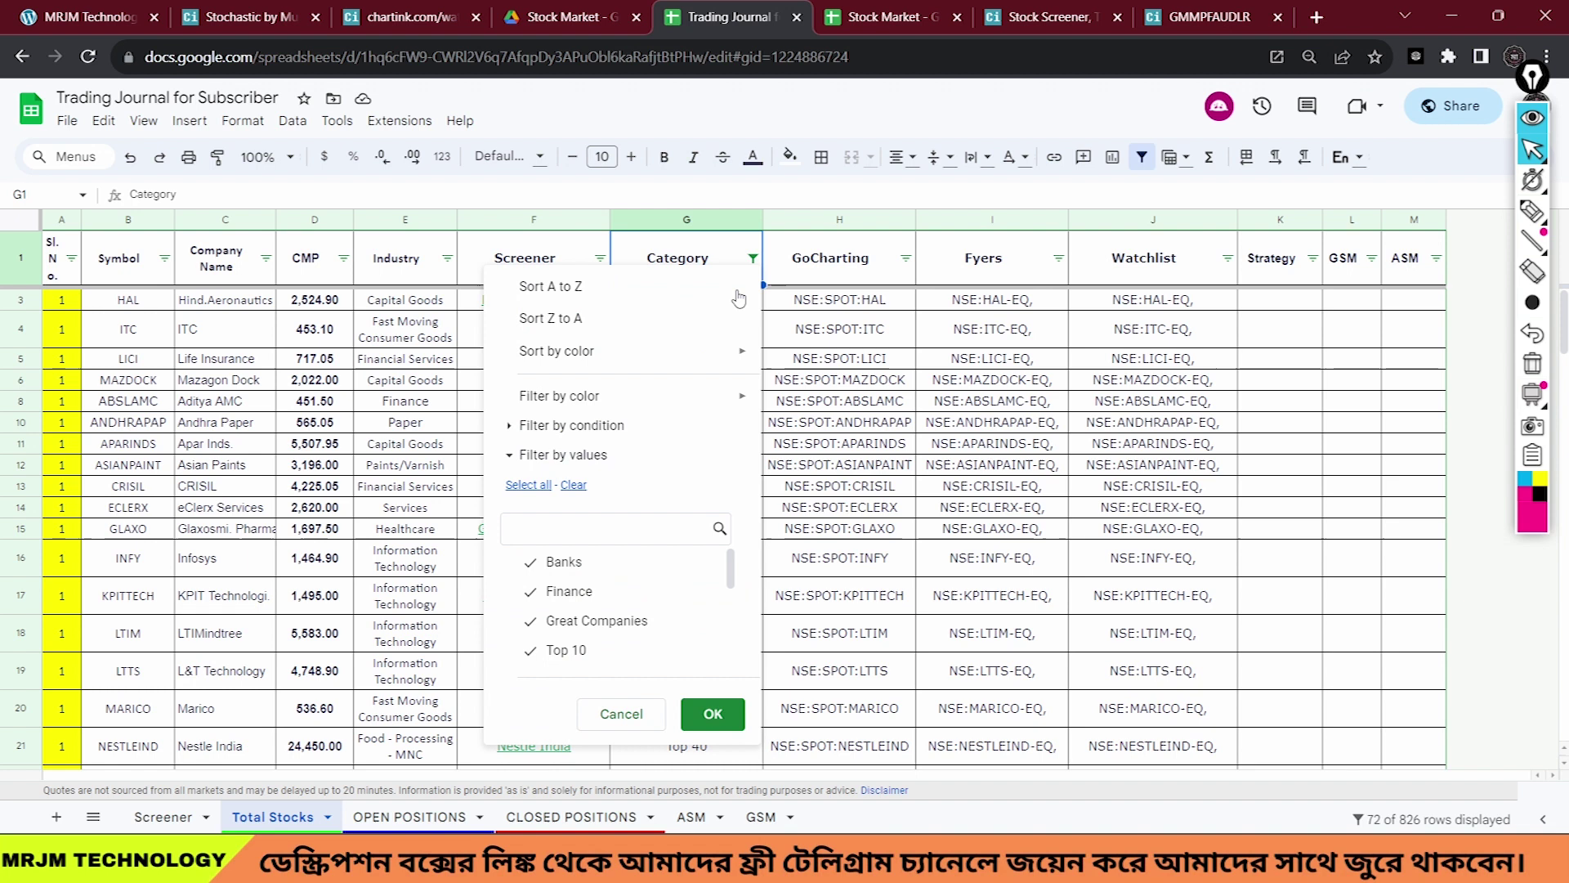
pyautogui.scroll(-3, 732, 570)
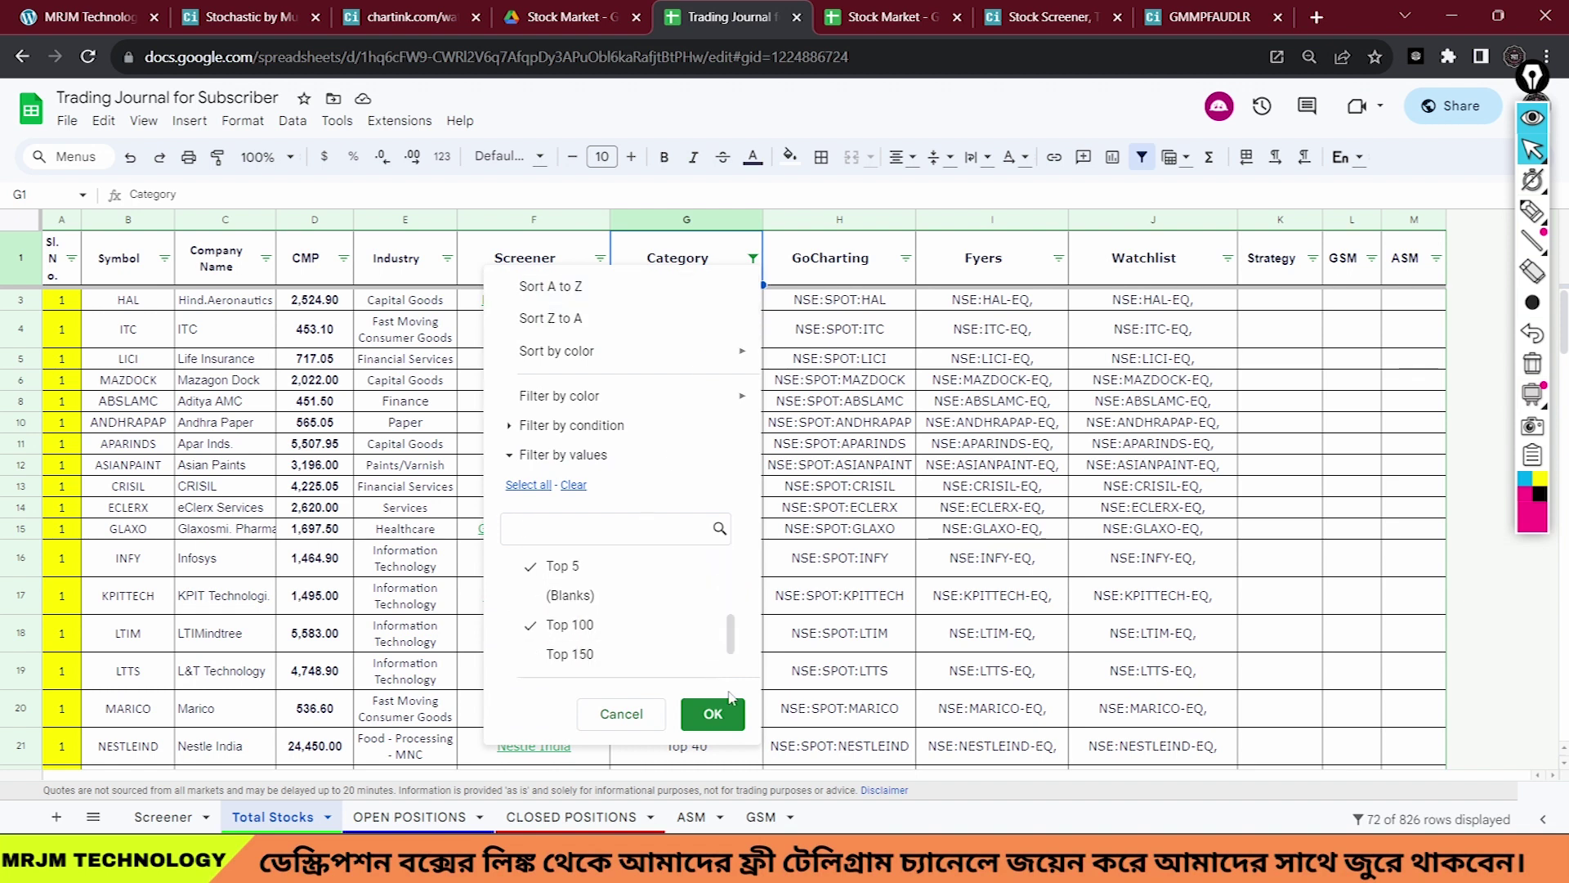
pyautogui.click(713, 714)
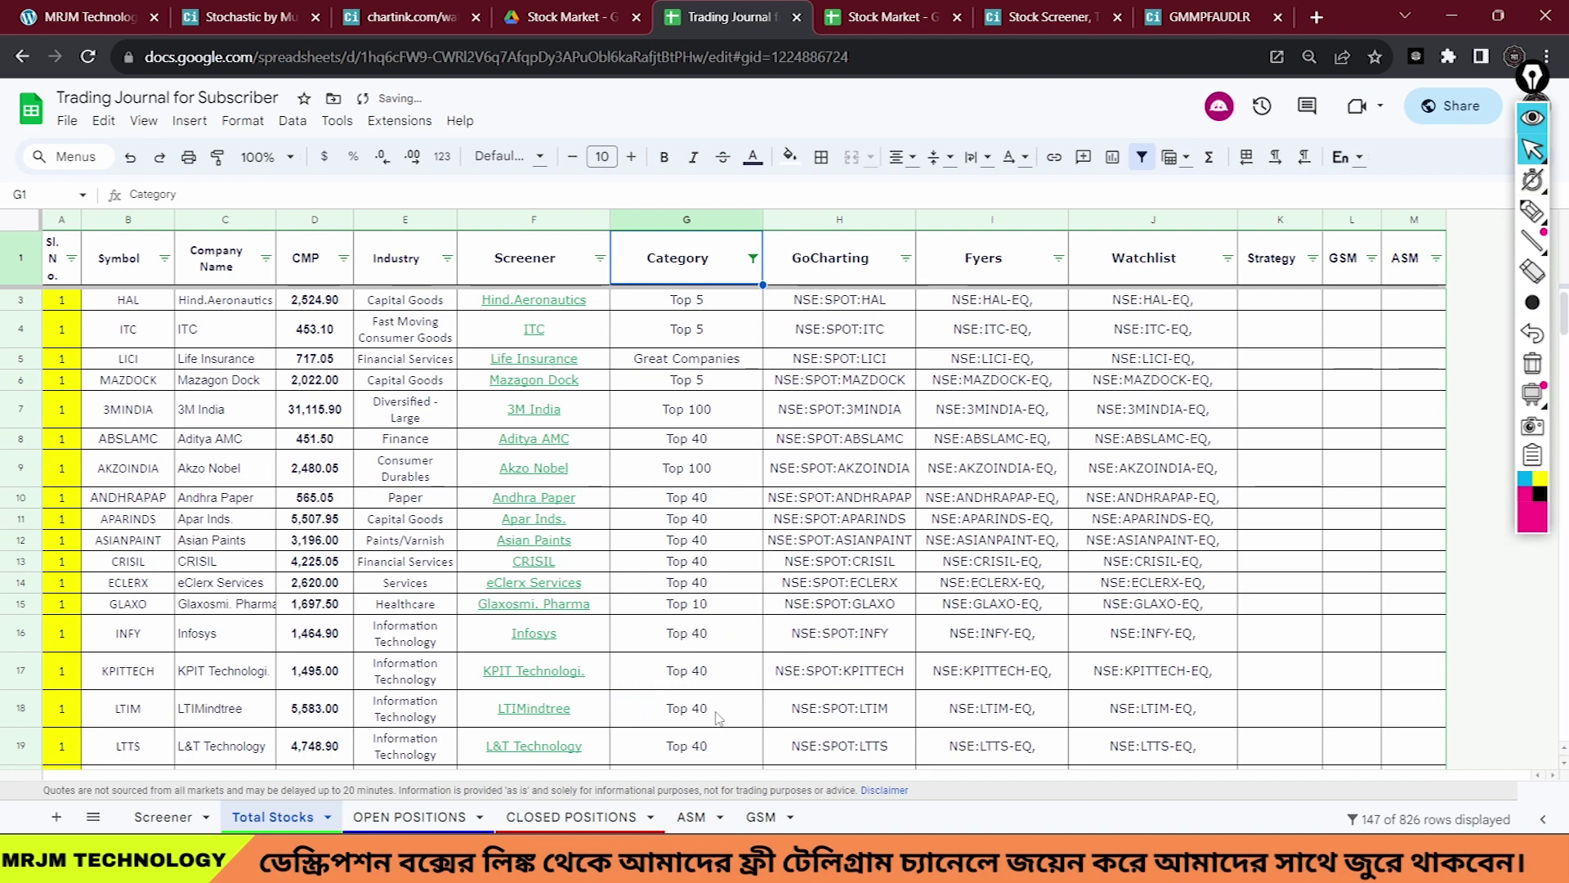
# Select the 147 filtered symbols in column B, GMDCLTD through PEL.
pyautogui.click(856, 520)
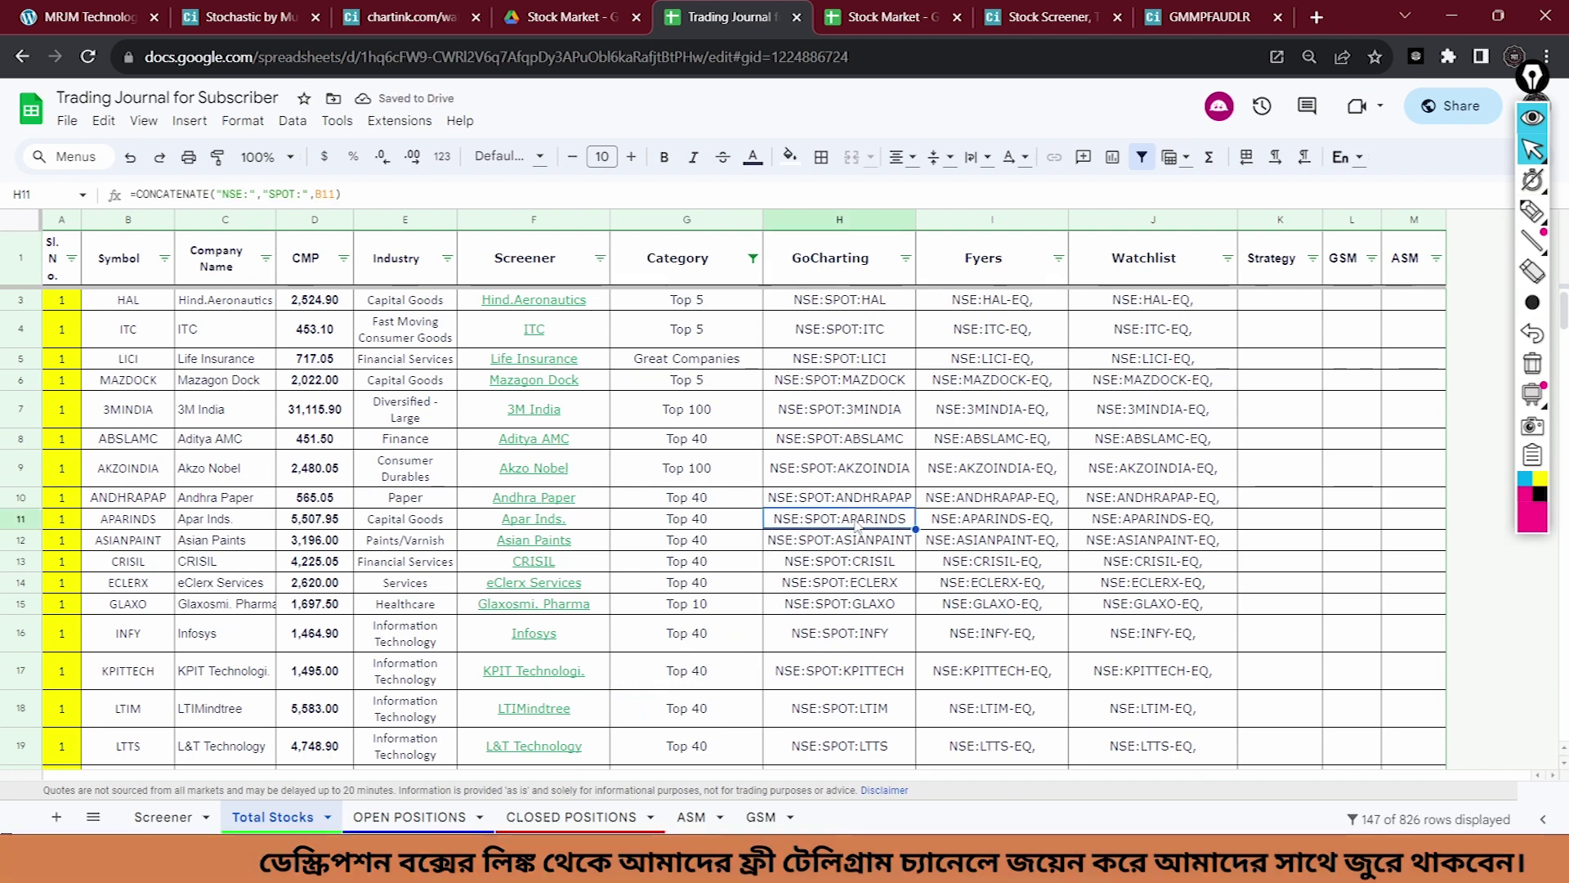
pyautogui.scroll(-5, 856, 524)
pyautogui.scroll(5, 806, 544)
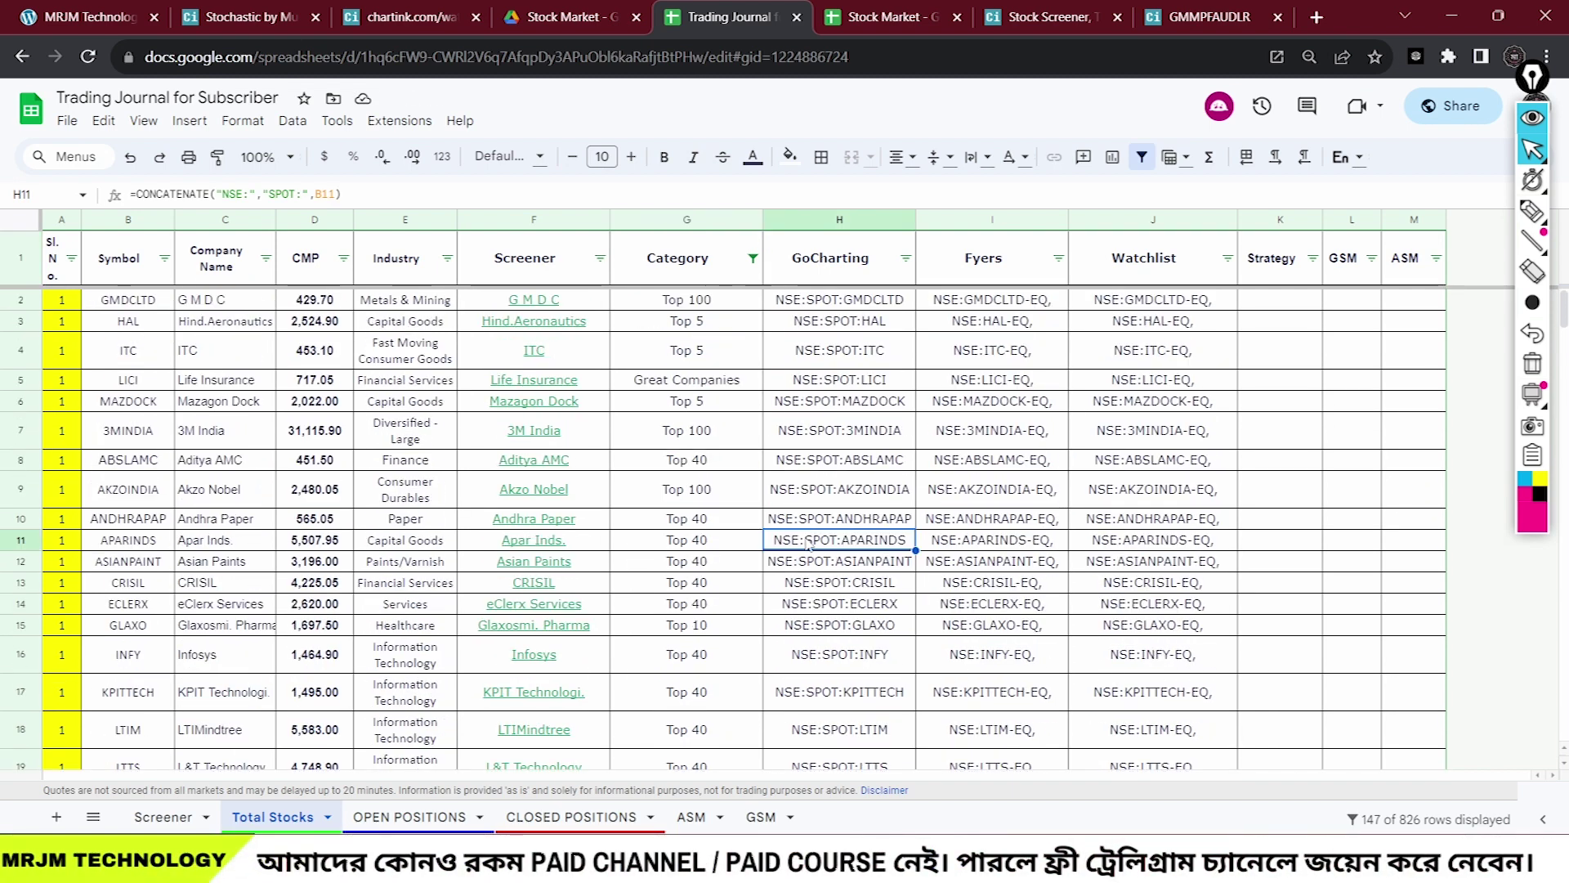
pyautogui.click(1532, 211)
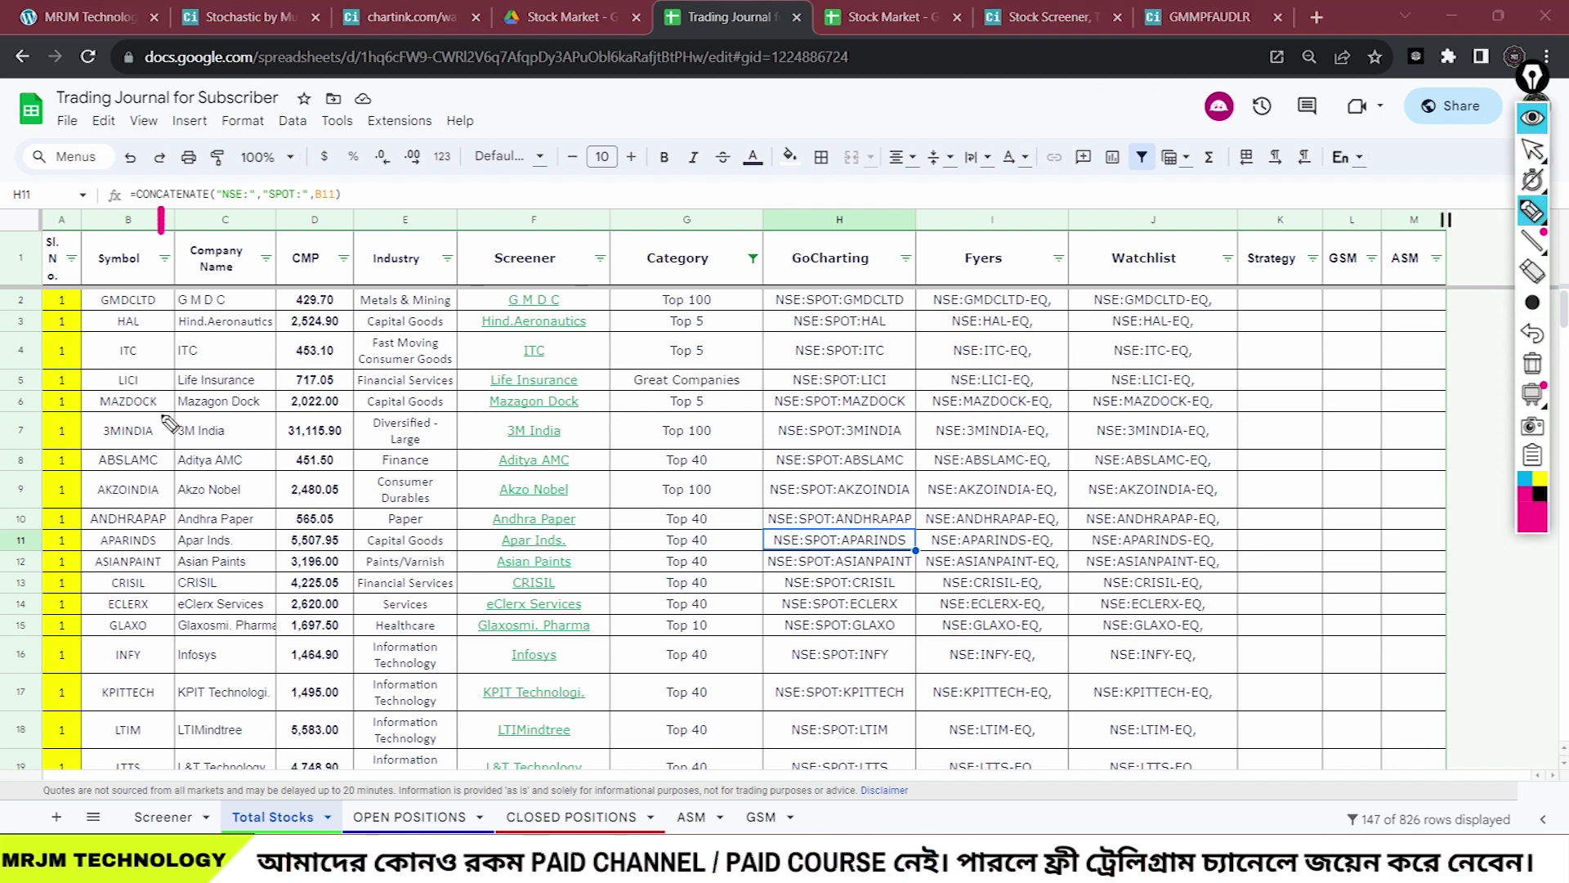
pyautogui.moveTo(163, 209); pyautogui.dragTo(163, 785)
pyautogui.moveTo(82, 193); pyautogui.dragTo(90, 781)
pyautogui.moveTo(123, 290); pyautogui.dragTo(124, 809)
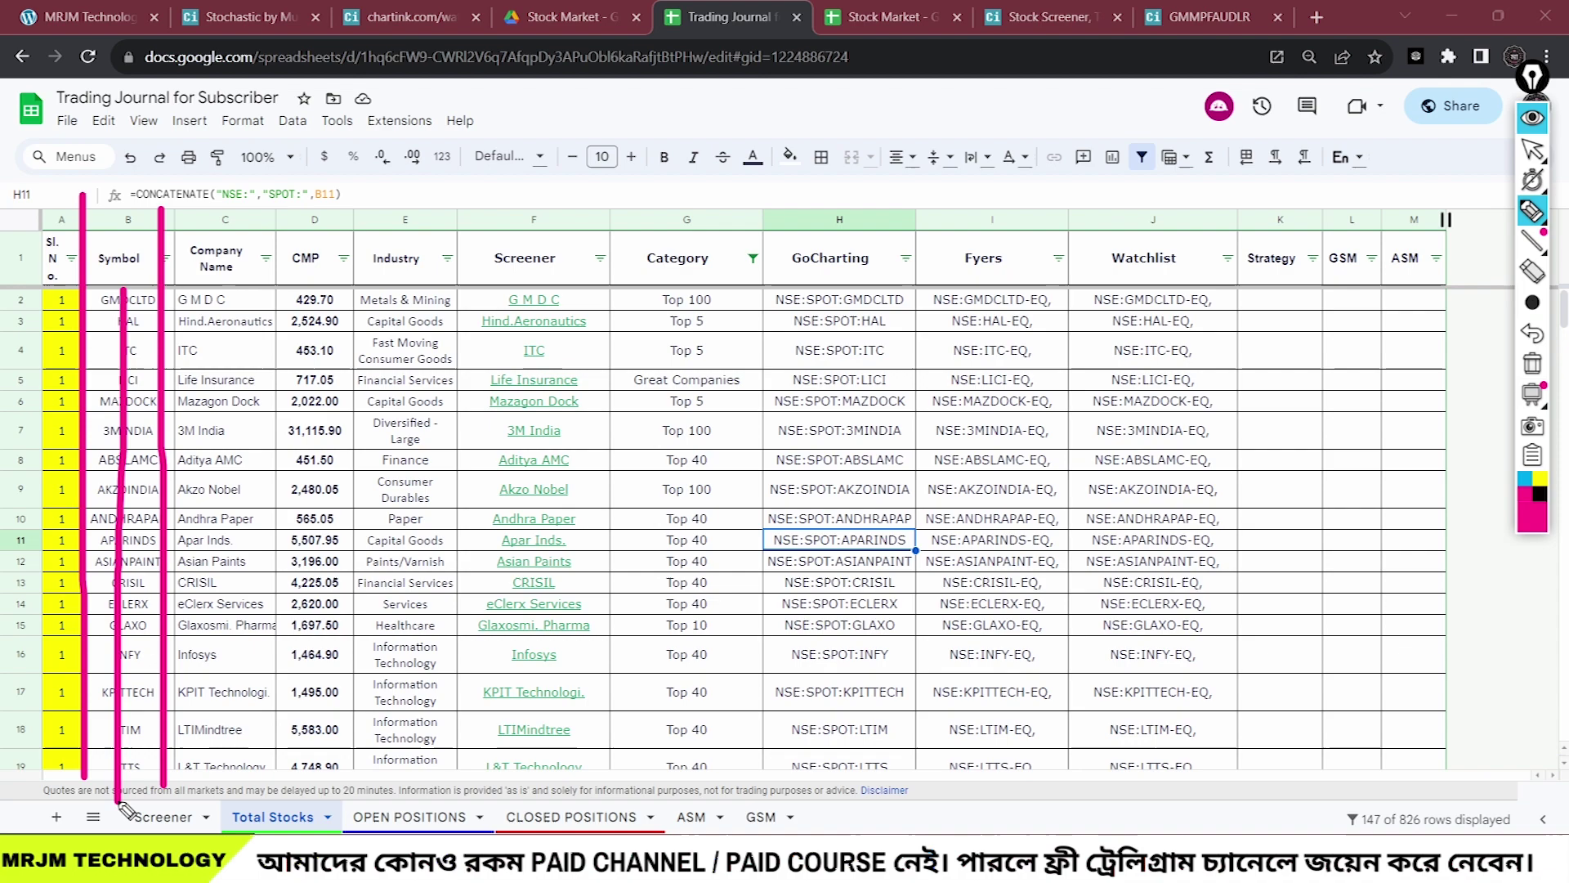
pyautogui.press('Escape')
pyautogui.click(142, 304)
pyautogui.moveTo(144, 304); pyautogui.dragTo(114, 403)
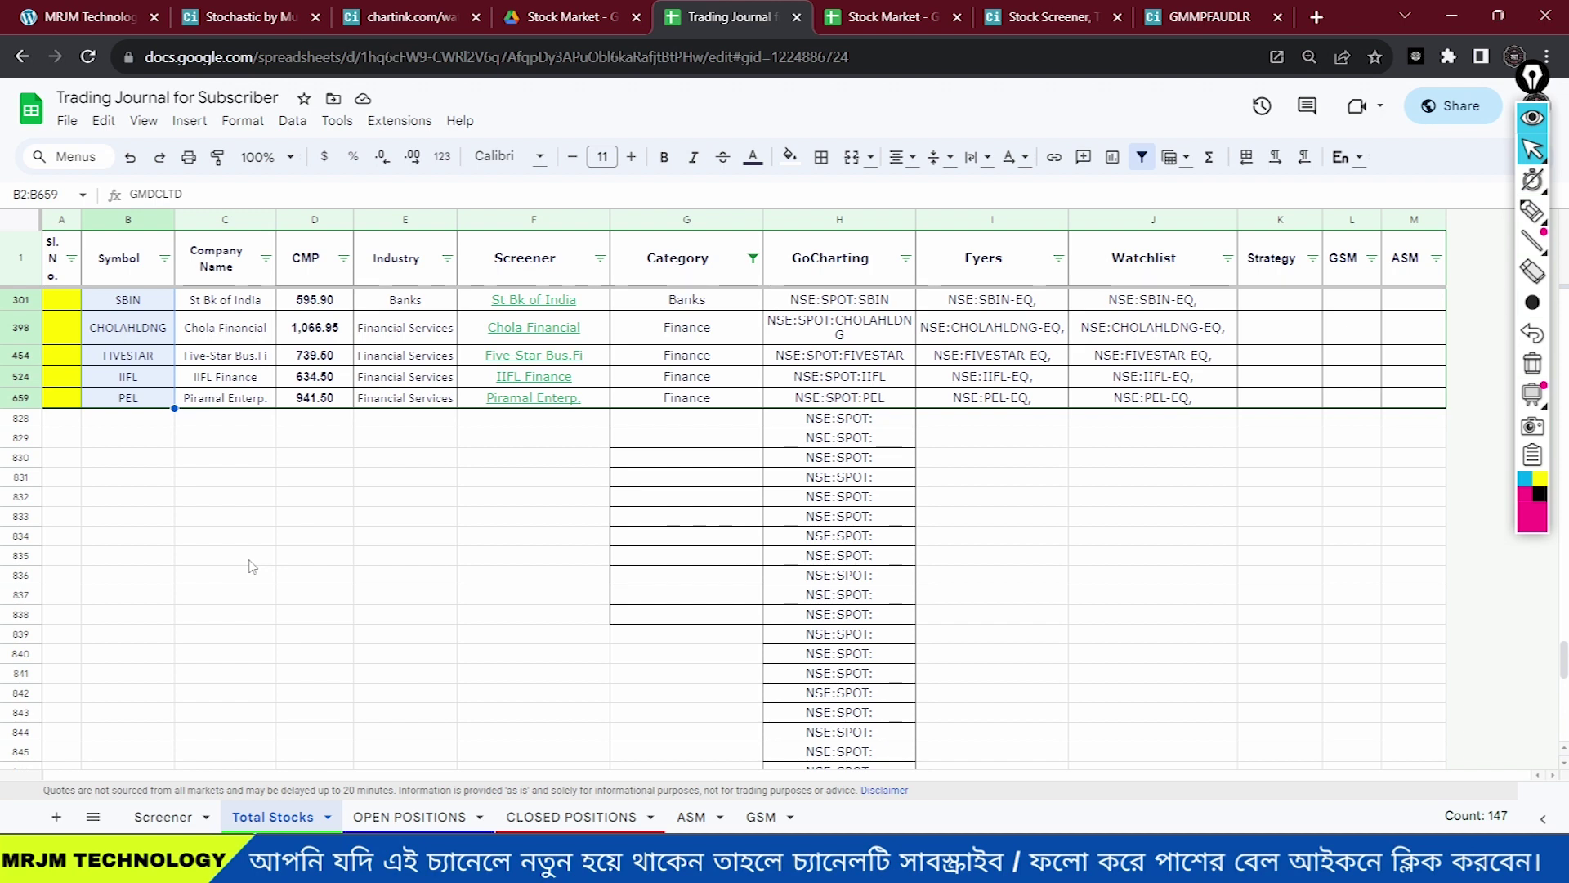
# Open the RapidTables link from Tools > Important Link in a new tab.
pyautogui.click(99, 22)
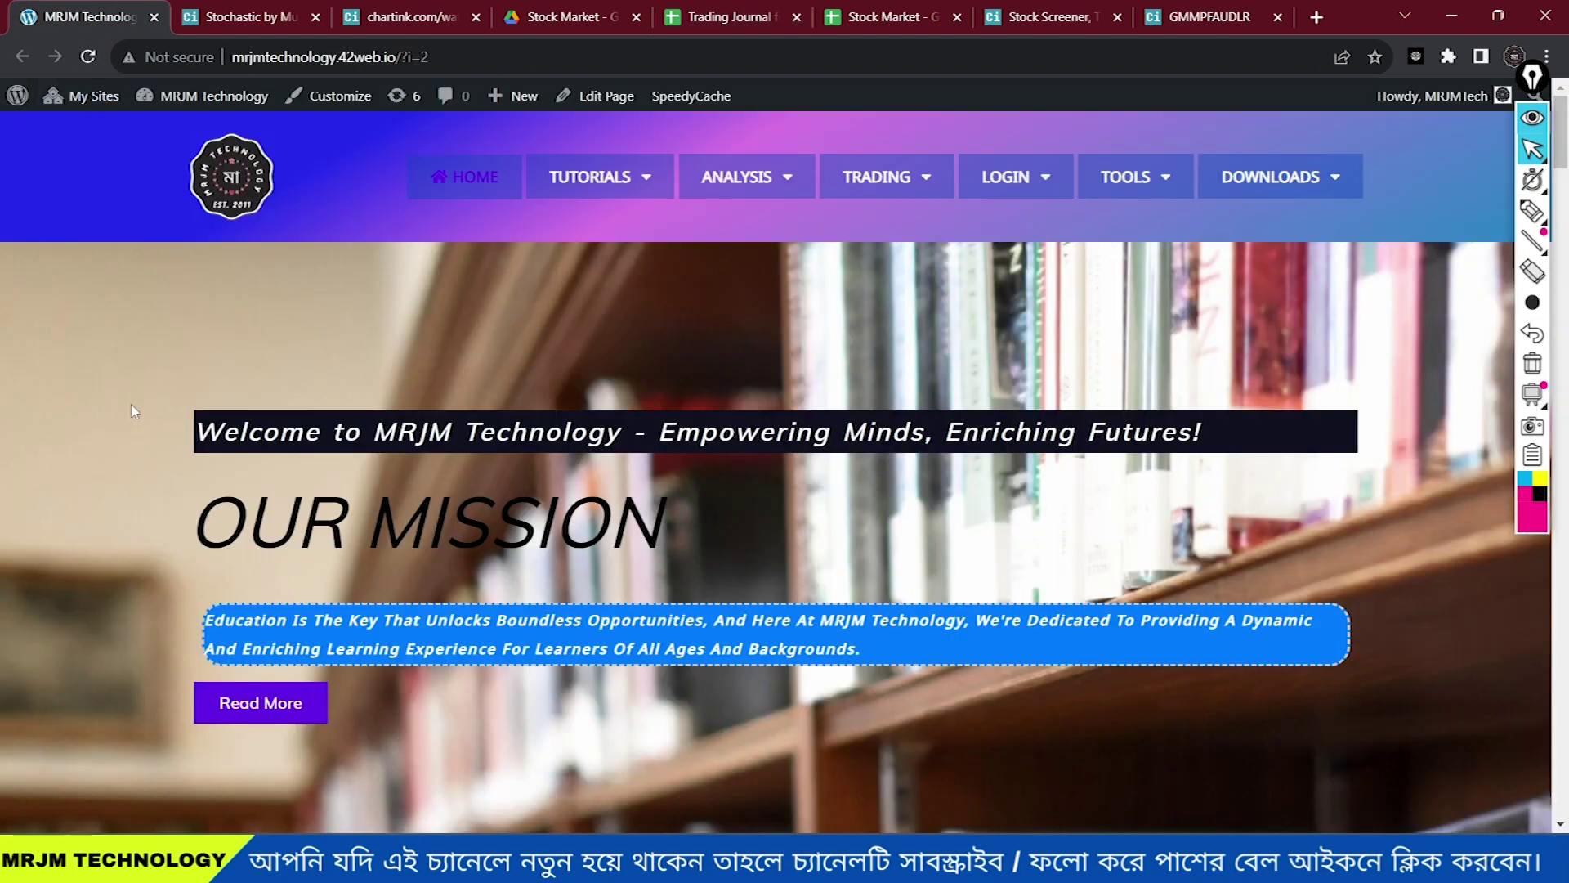
pyautogui.moveTo(1124, 174)
pyautogui.moveTo(1136, 219)
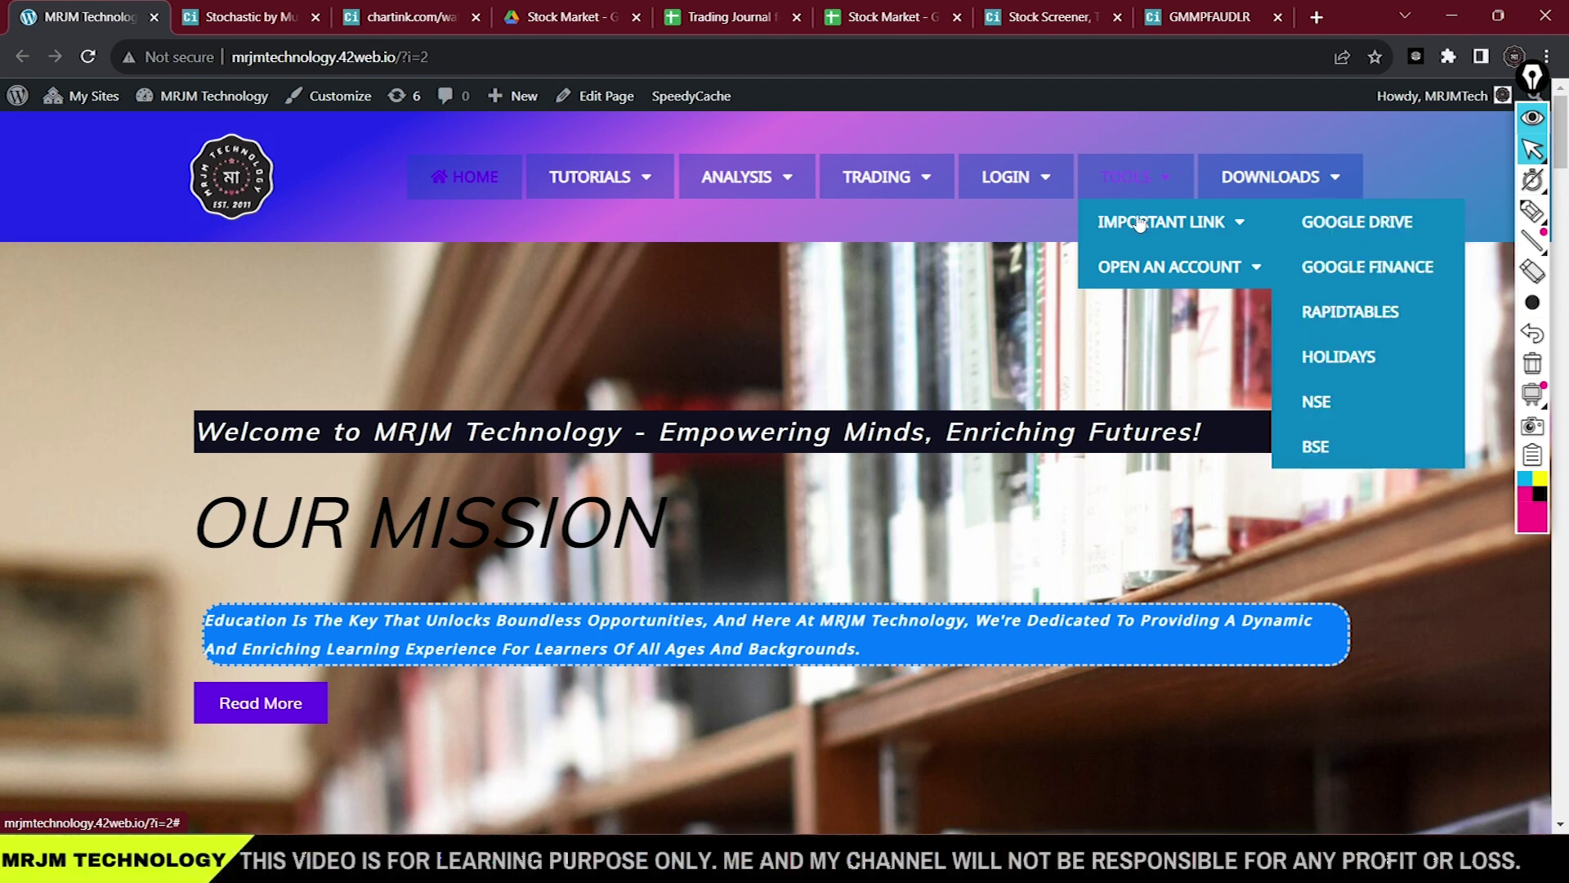
pyautogui.rightClick(1341, 317)
pyautogui.click(1272, 327)
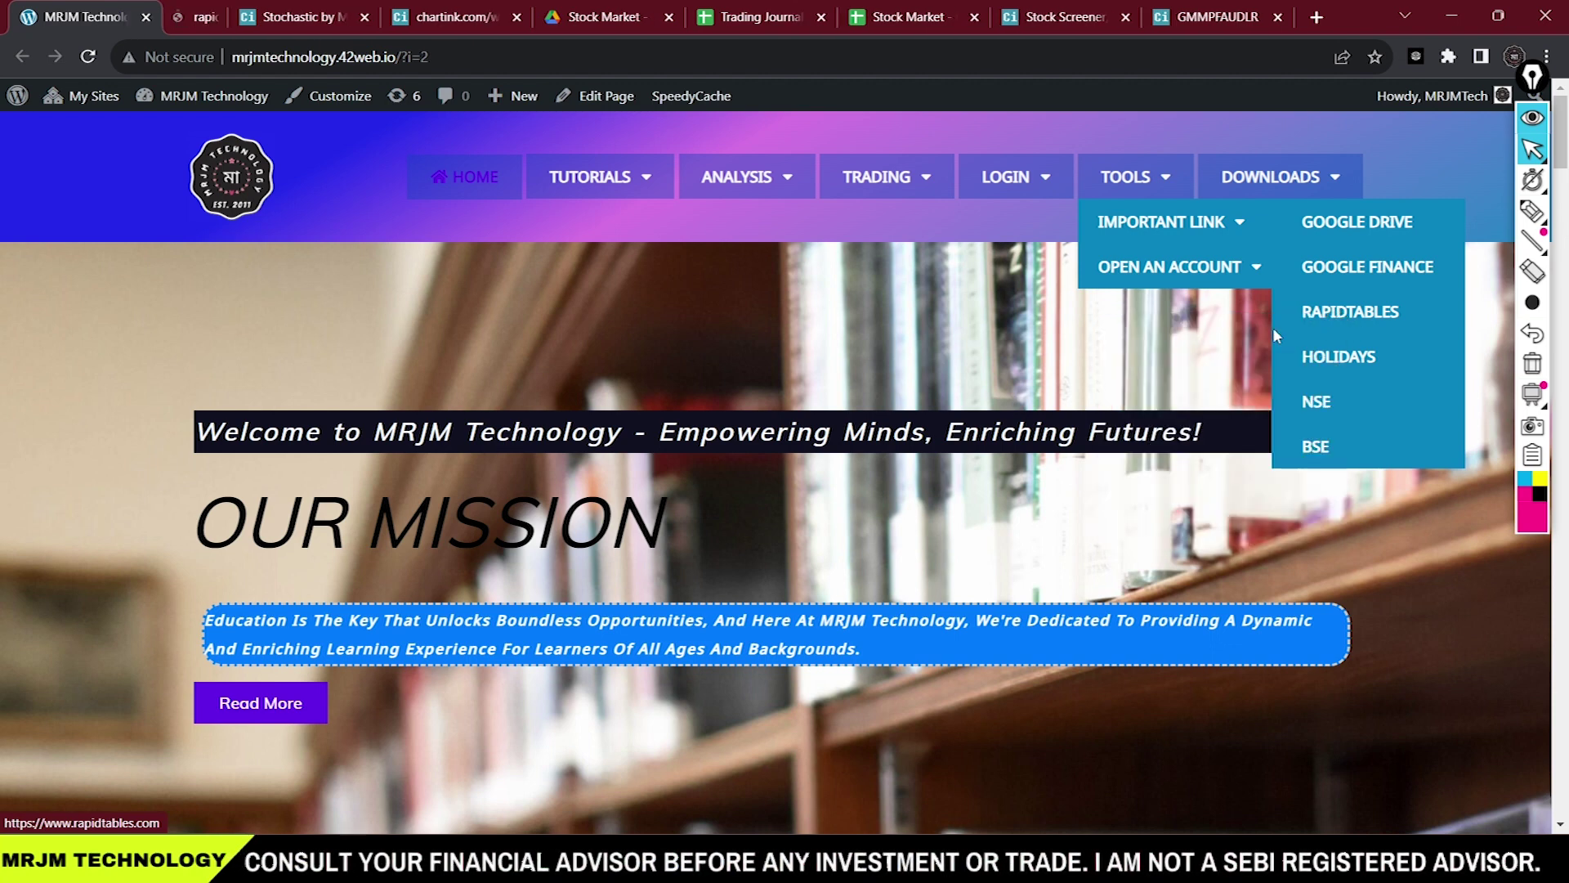
# Open RapidTables' Online notepad and dismiss the auto save and backup prompt.
pyautogui.click(201, 17)
pyautogui.scroll(-3, 478, 358)
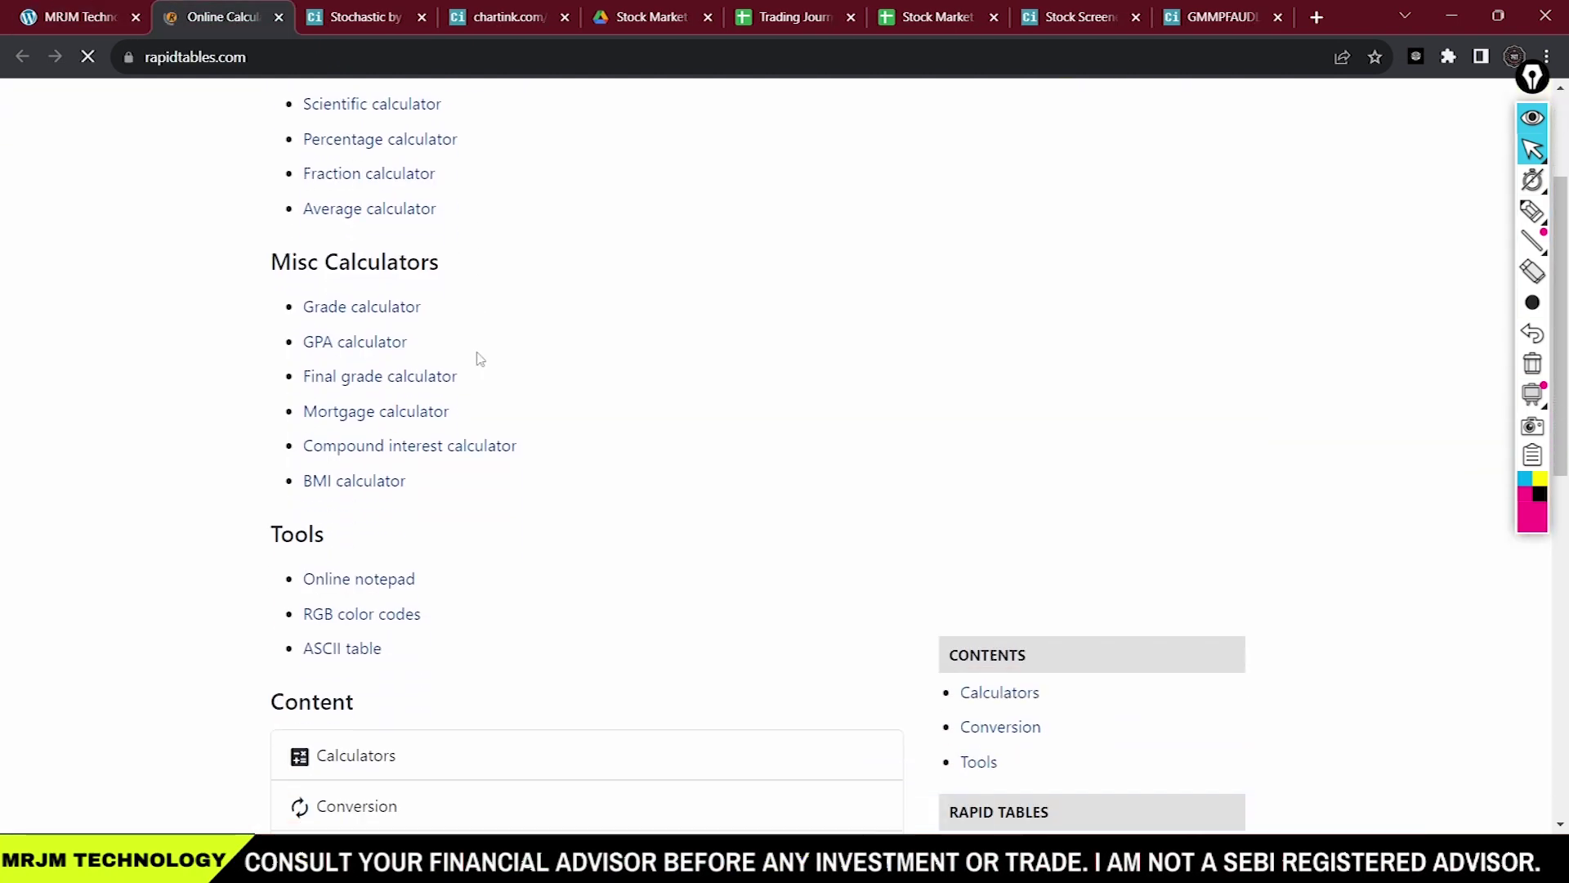
pyautogui.hotkey('ctrl', 'shift', '3')
pyautogui.moveTo(428, 525)
pyautogui.mouseDown()
pyautogui.moveTo(280, 494)
pyautogui.moveTo(380, 507)
pyautogui.mouseUp()
pyautogui.moveTo(254, 599)
pyautogui.mouseDown()
pyautogui.moveTo(450, 596)
pyautogui.moveTo(233, 596)
pyautogui.moveTo(464, 552)
pyautogui.moveTo(450, 535)
pyautogui.mouseUp()
pyautogui.hotkey('ctrl', 'shift', '7')
pyautogui.hotkey('ctrl', 'shift', '2')
pyautogui.click(348, 582)
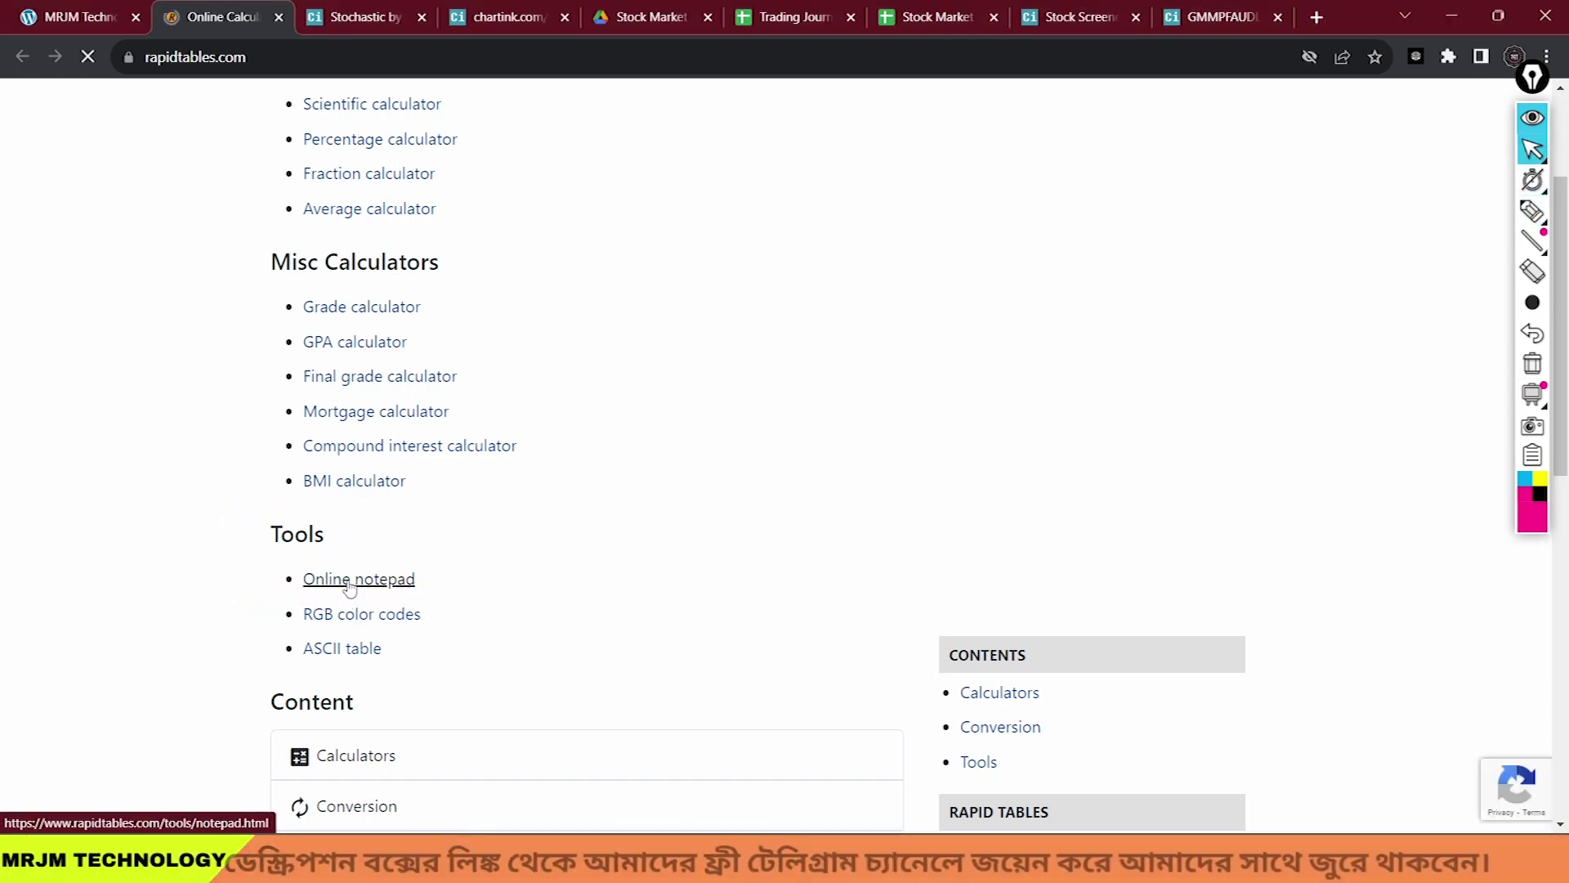
pyautogui.click(1009, 149)
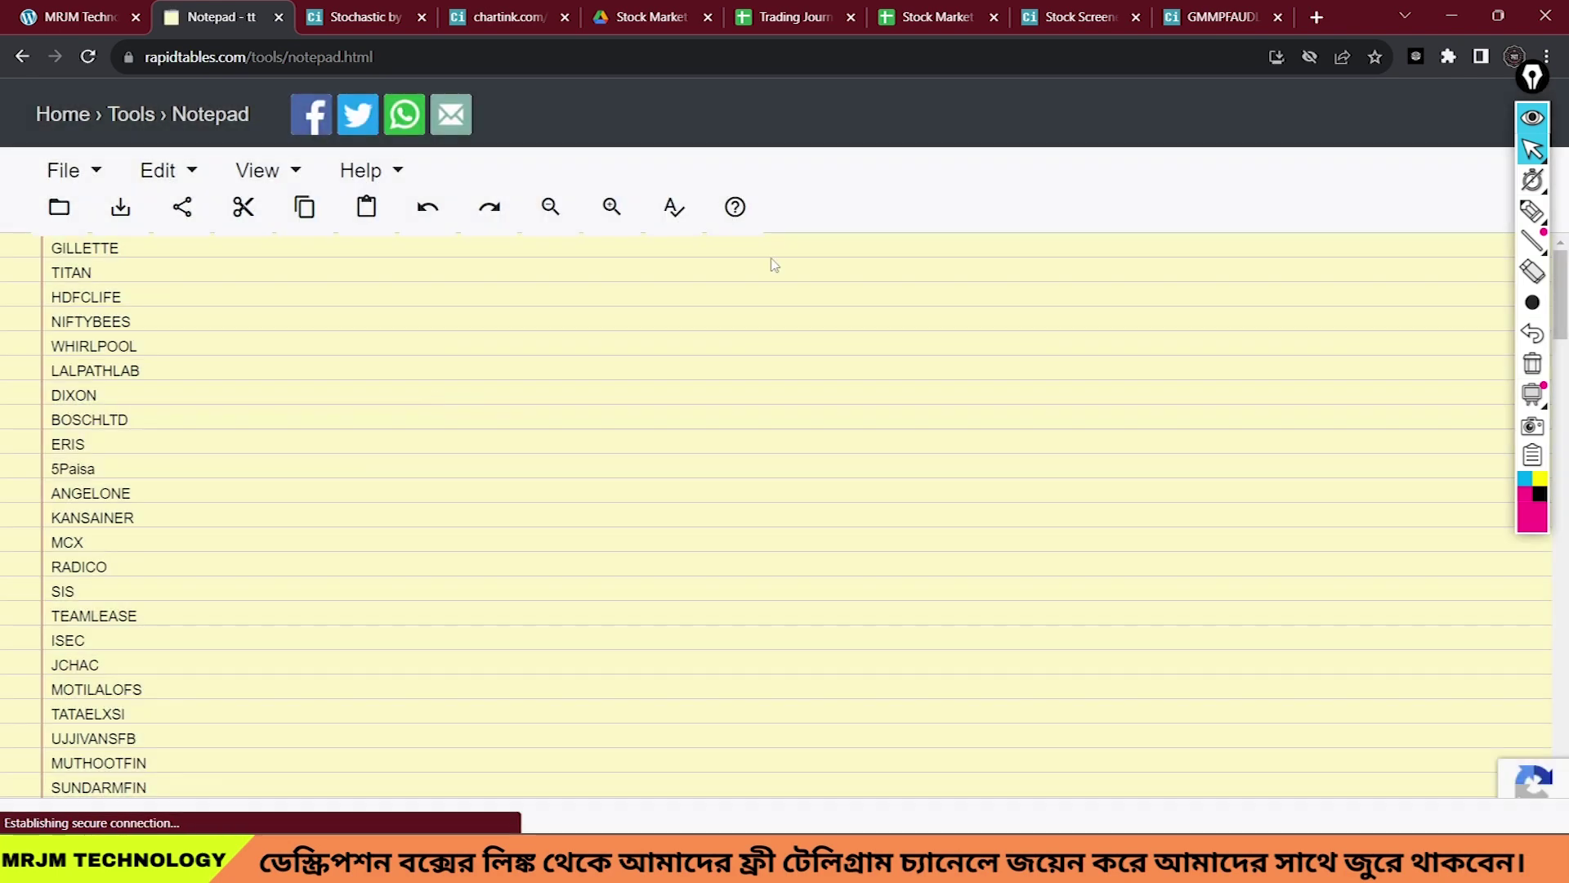
# Delete the notepad's old list of stock symbols.
pyautogui.scroll(-15, 133, 429)
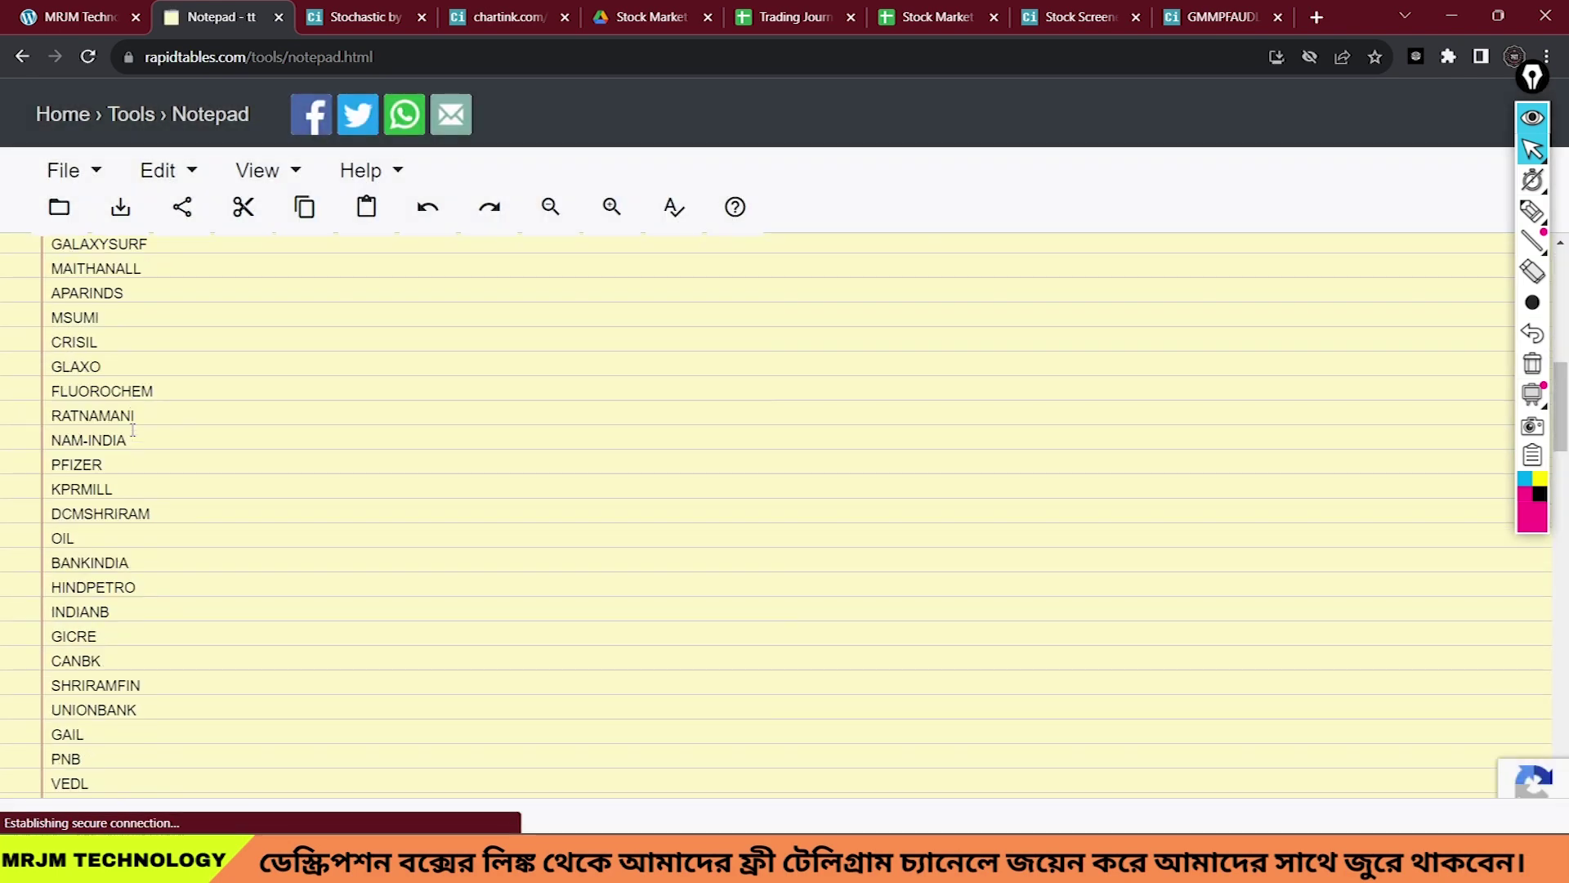
pyautogui.scroll(15, 130, 424)
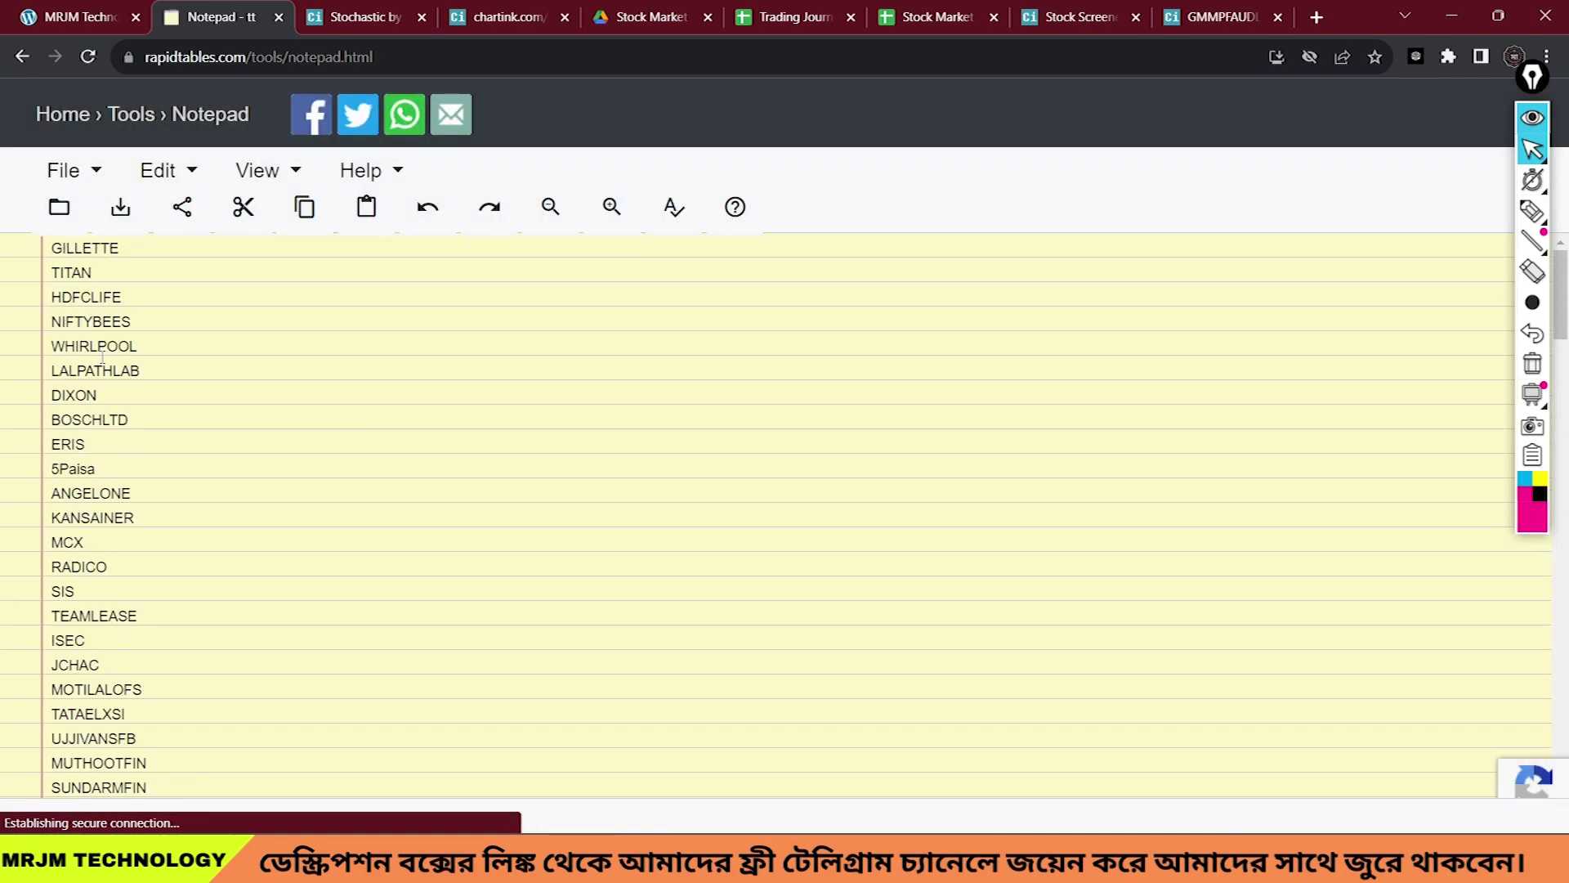
pyautogui.hotkey('ctrl', 'a')
pyautogui.press('Delete')
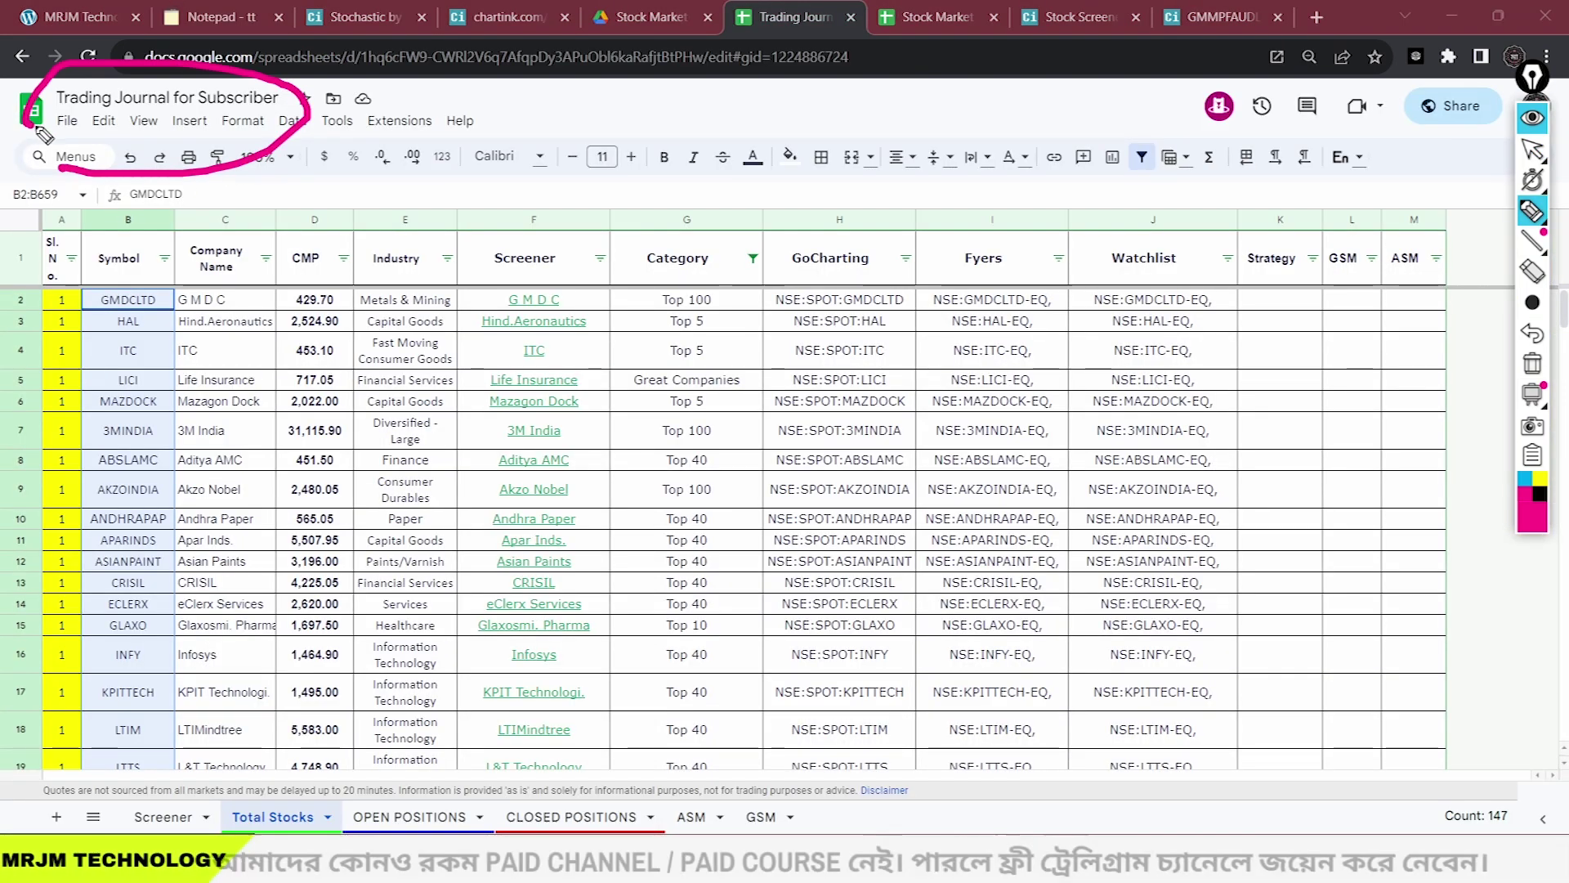
# Paste the 147 copied stock symbols into the empty notepad.
pyautogui.moveTo(167, 240); pyautogui.dragTo(161, 693)
pyautogui.moveTo(65, 320); pyautogui.dragTo(65, 773)
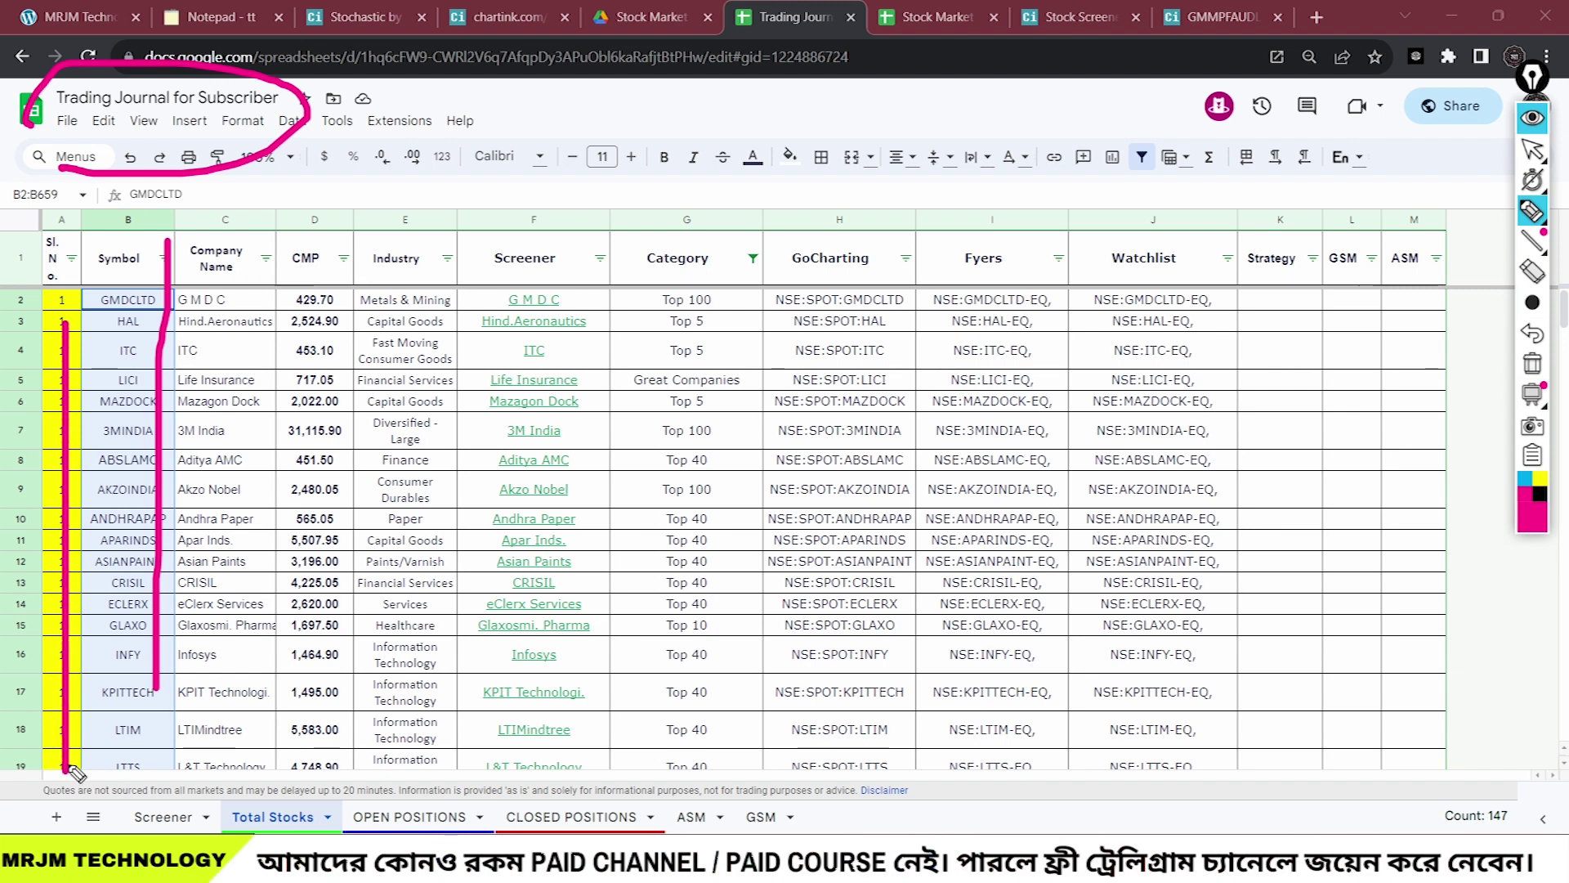
pyautogui.click(1541, 367)
pyautogui.click(204, 10)
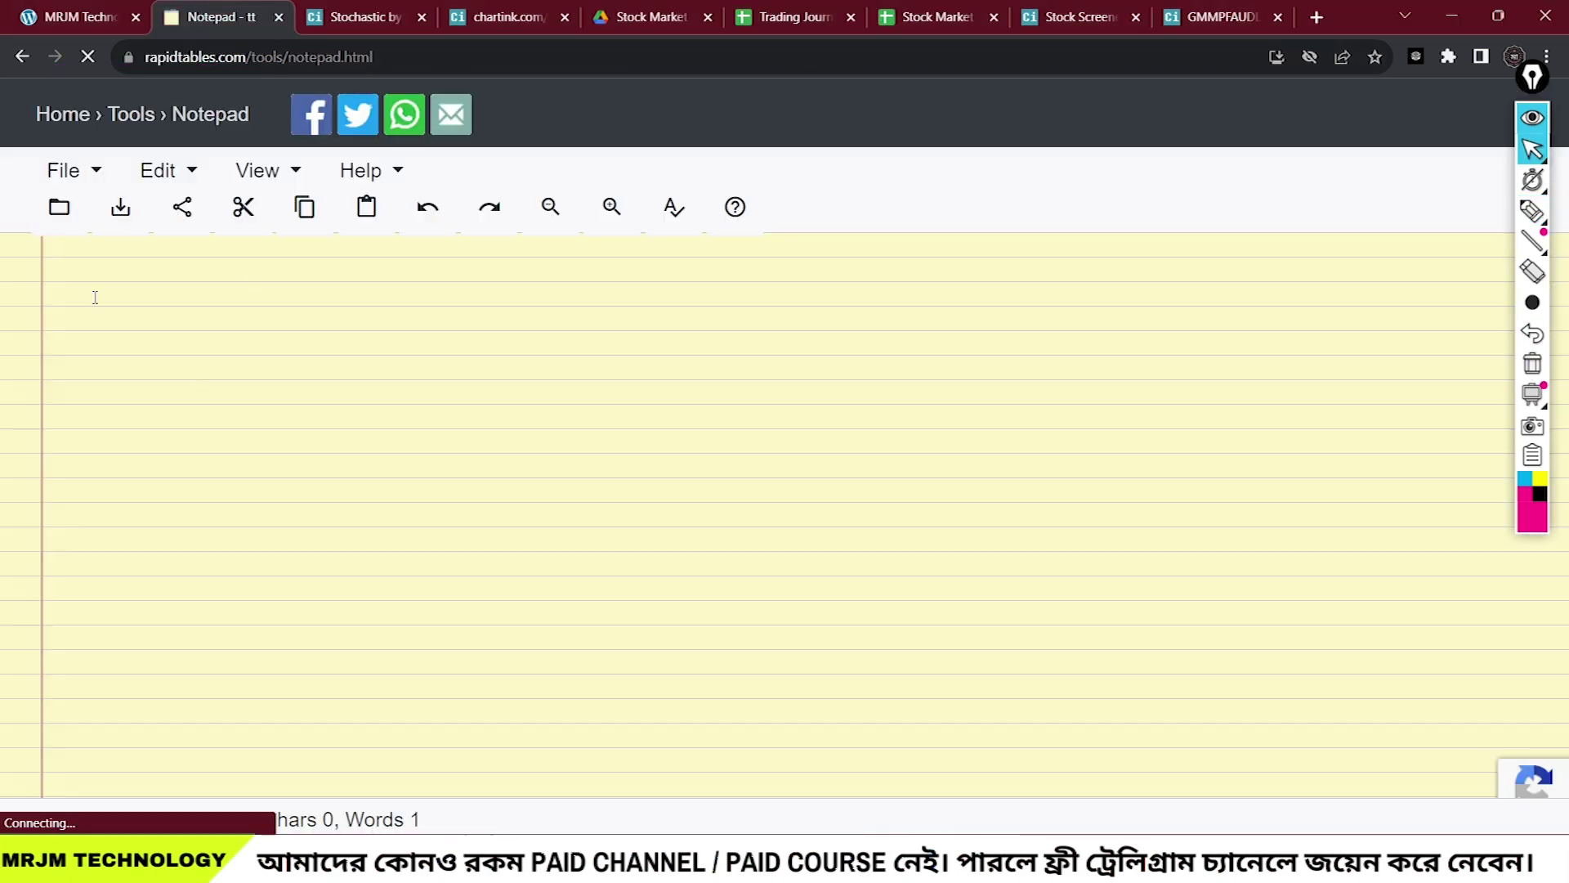
pyautogui.hotkey('ctrl', 'shift', '3')
pyautogui.moveTo(332, 241)
pyautogui.mouseDown()
pyautogui.moveTo(399, 207)
pyautogui.moveTo(361, 185)
pyautogui.moveTo(346, 236)
pyautogui.moveTo(433, 188)
pyautogui.mouseUp()
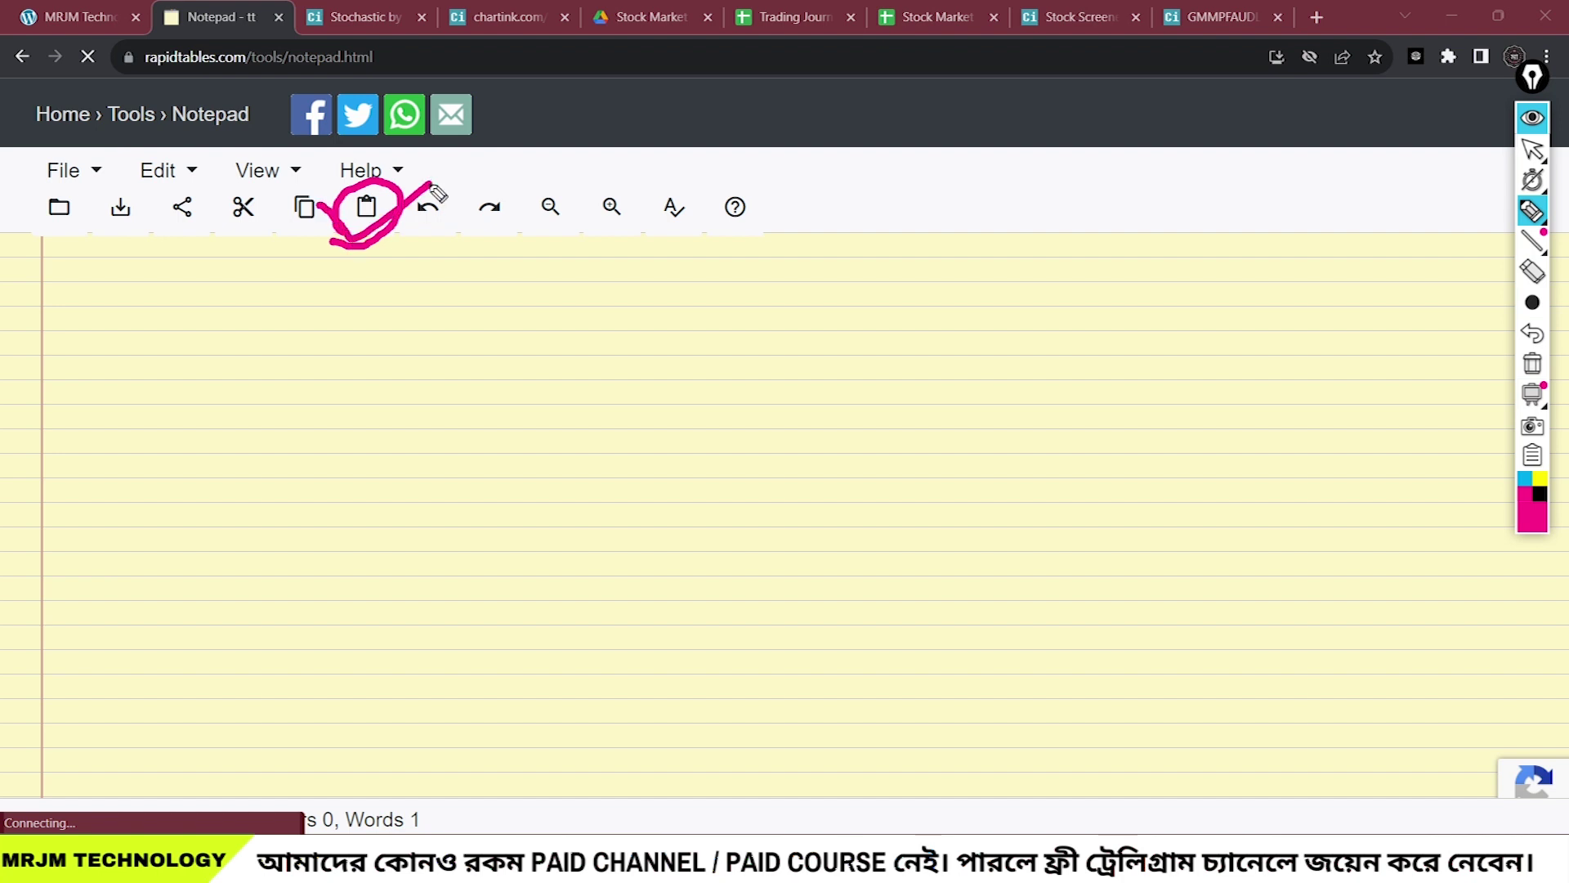
pyautogui.moveTo(117, 237); pyautogui.dragTo(119, 485)
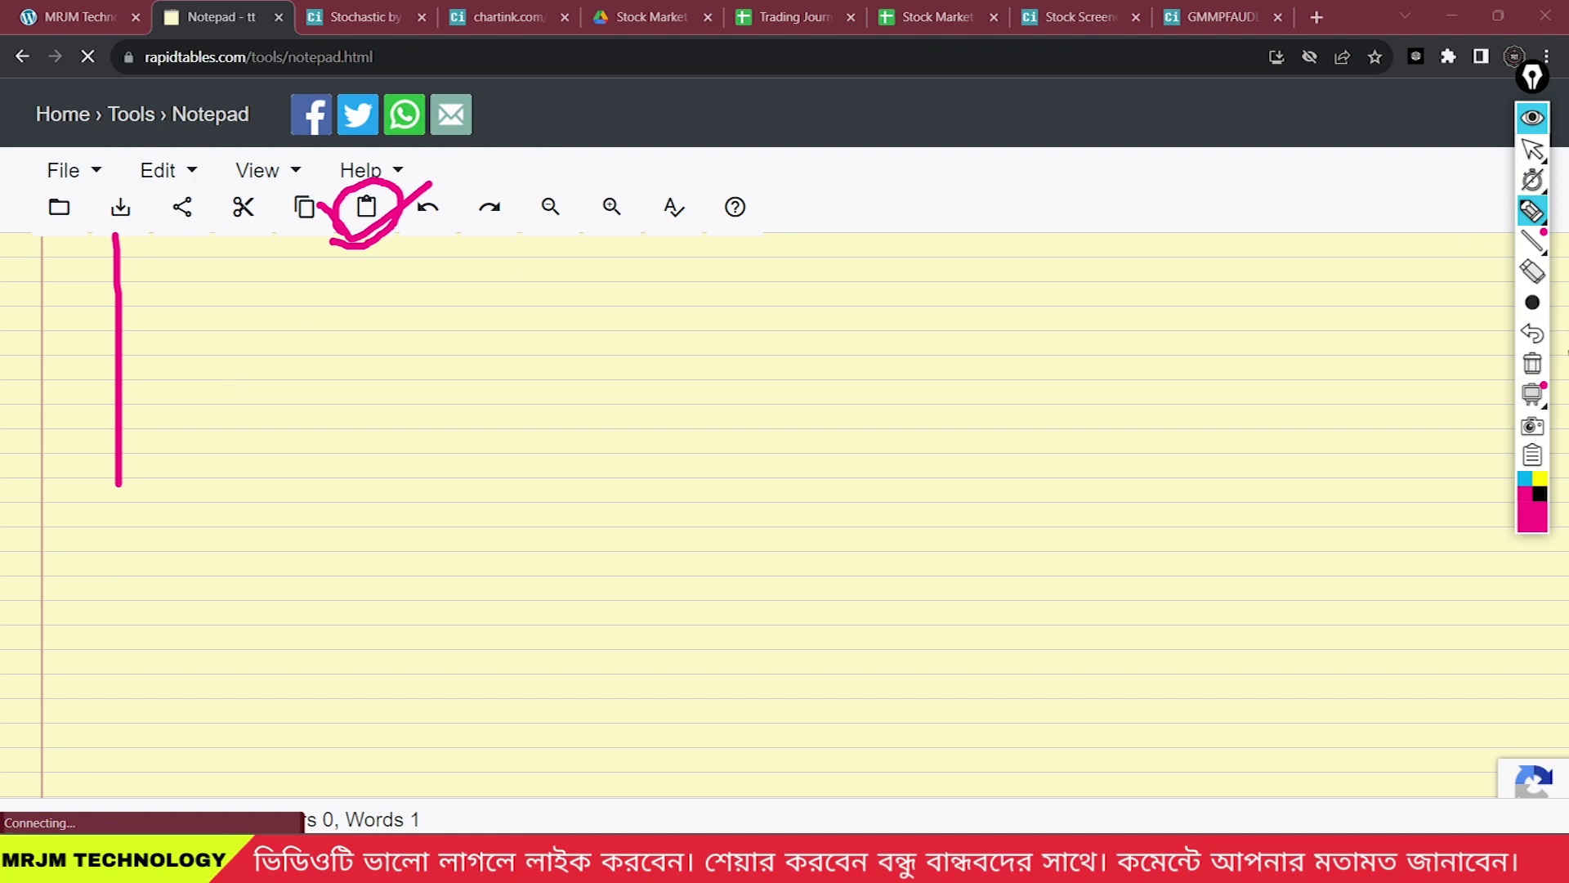
pyautogui.hotkey('ctrl', 'alt', 'g')
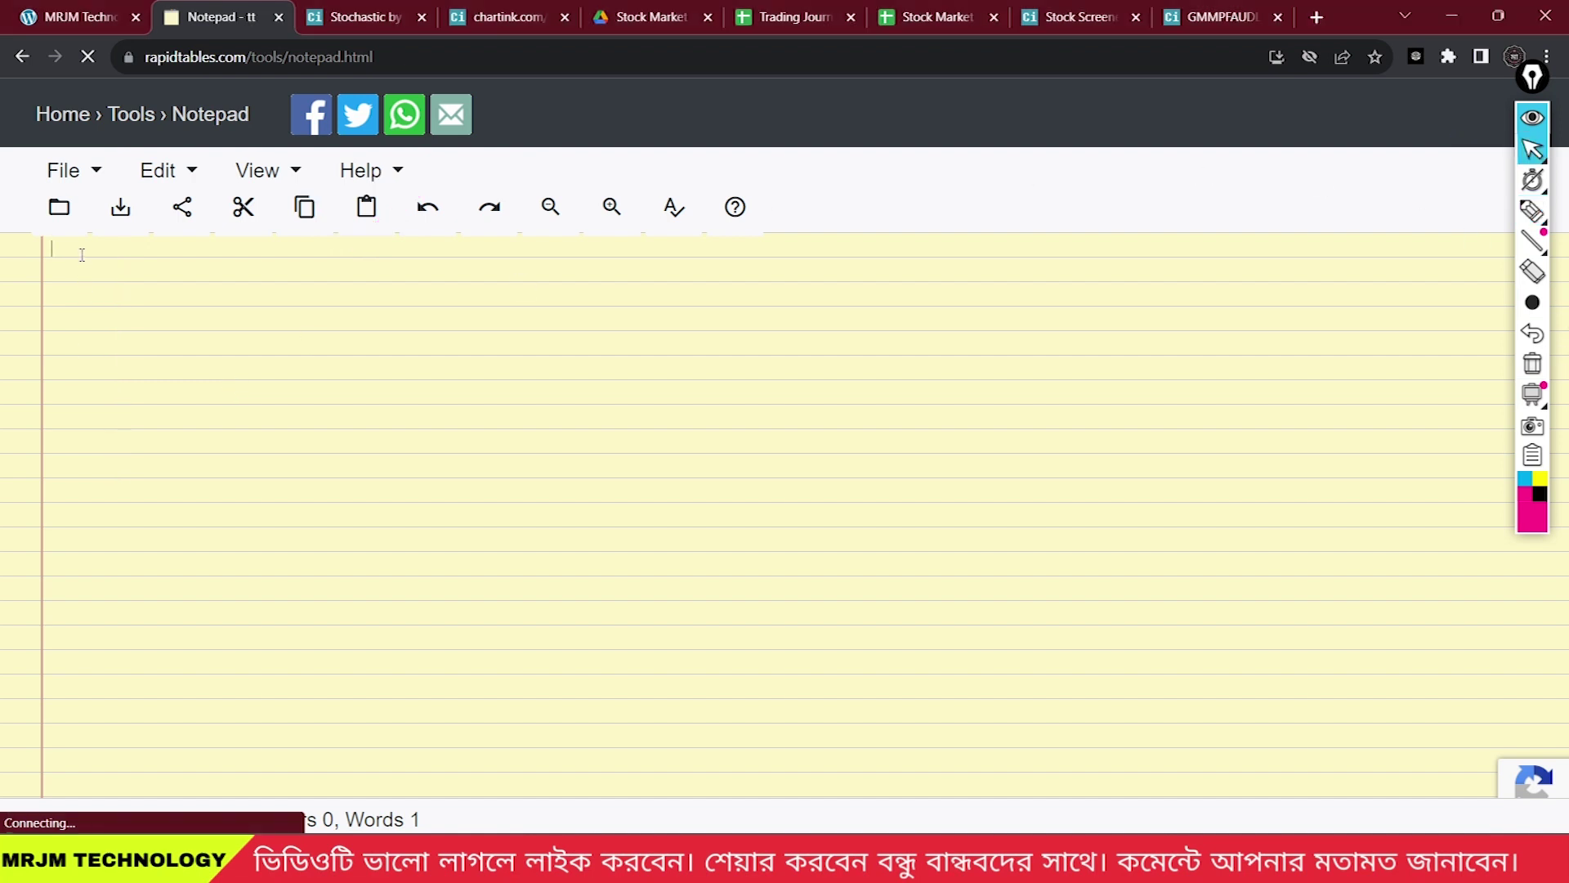
pyautogui.hotkey('ctrl', 'v')
# Start saving the notepad as a text file named Stochastic in Downloads.
pyautogui.hotkey('ctrl', 'shift', '3')
pyautogui.moveTo(161, 233)
pyautogui.mouseDown()
pyautogui.moveTo(177, 798)
pyautogui.moveTo(12, 488)
pyautogui.moveTo(14, 355)
pyautogui.mouseUp()
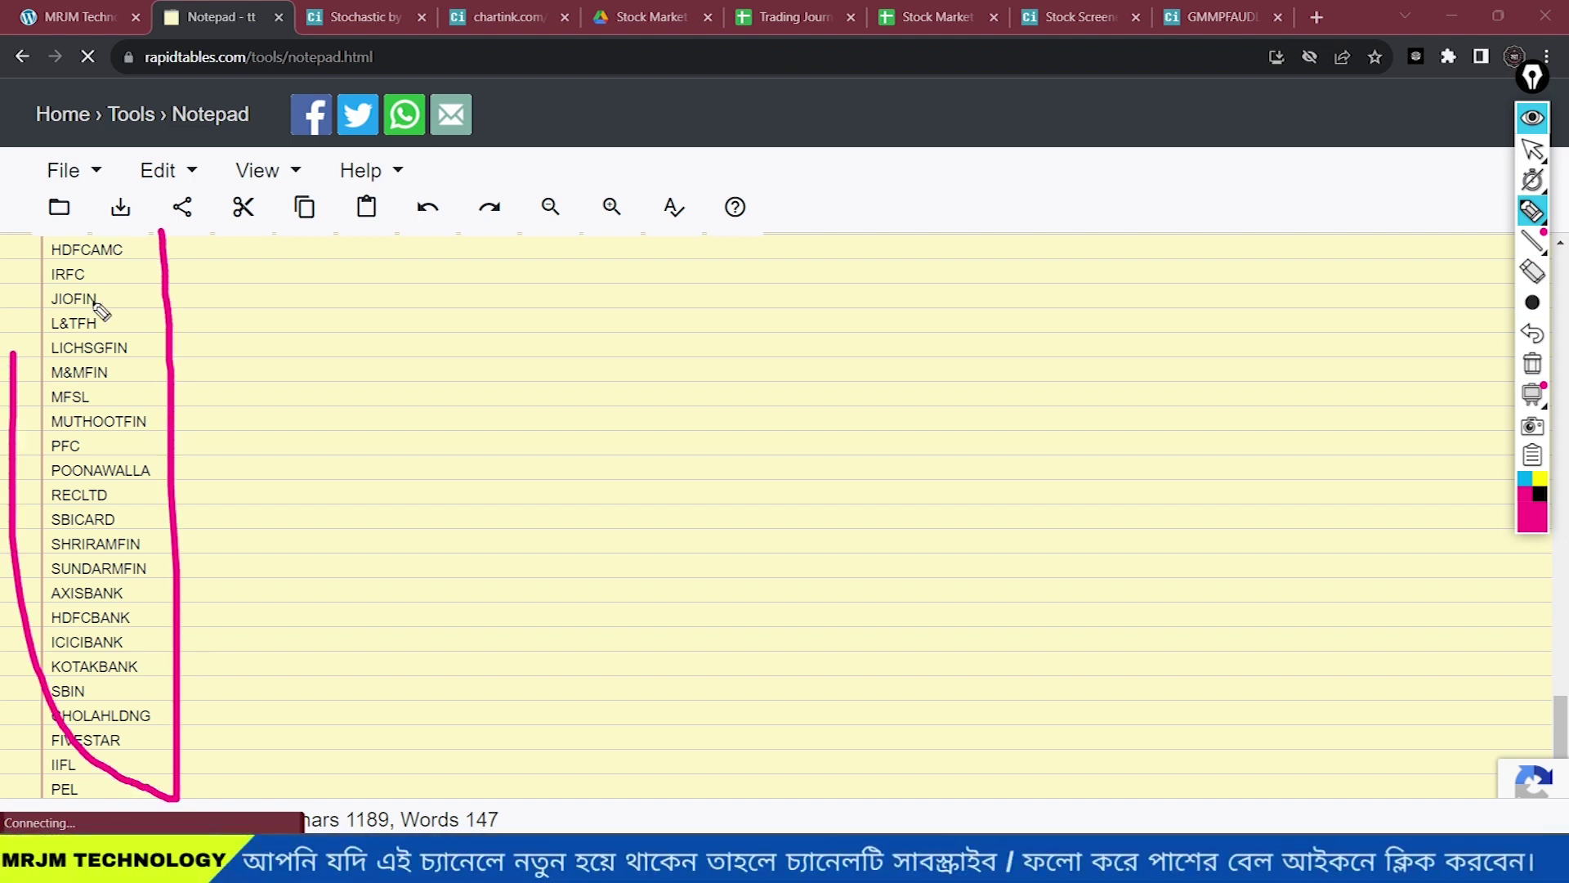
pyautogui.moveTo(95, 226); pyautogui.dragTo(154, 231)
pyautogui.hotkey('ctrl', 'alt', 'g')
pyautogui.click(120, 207)
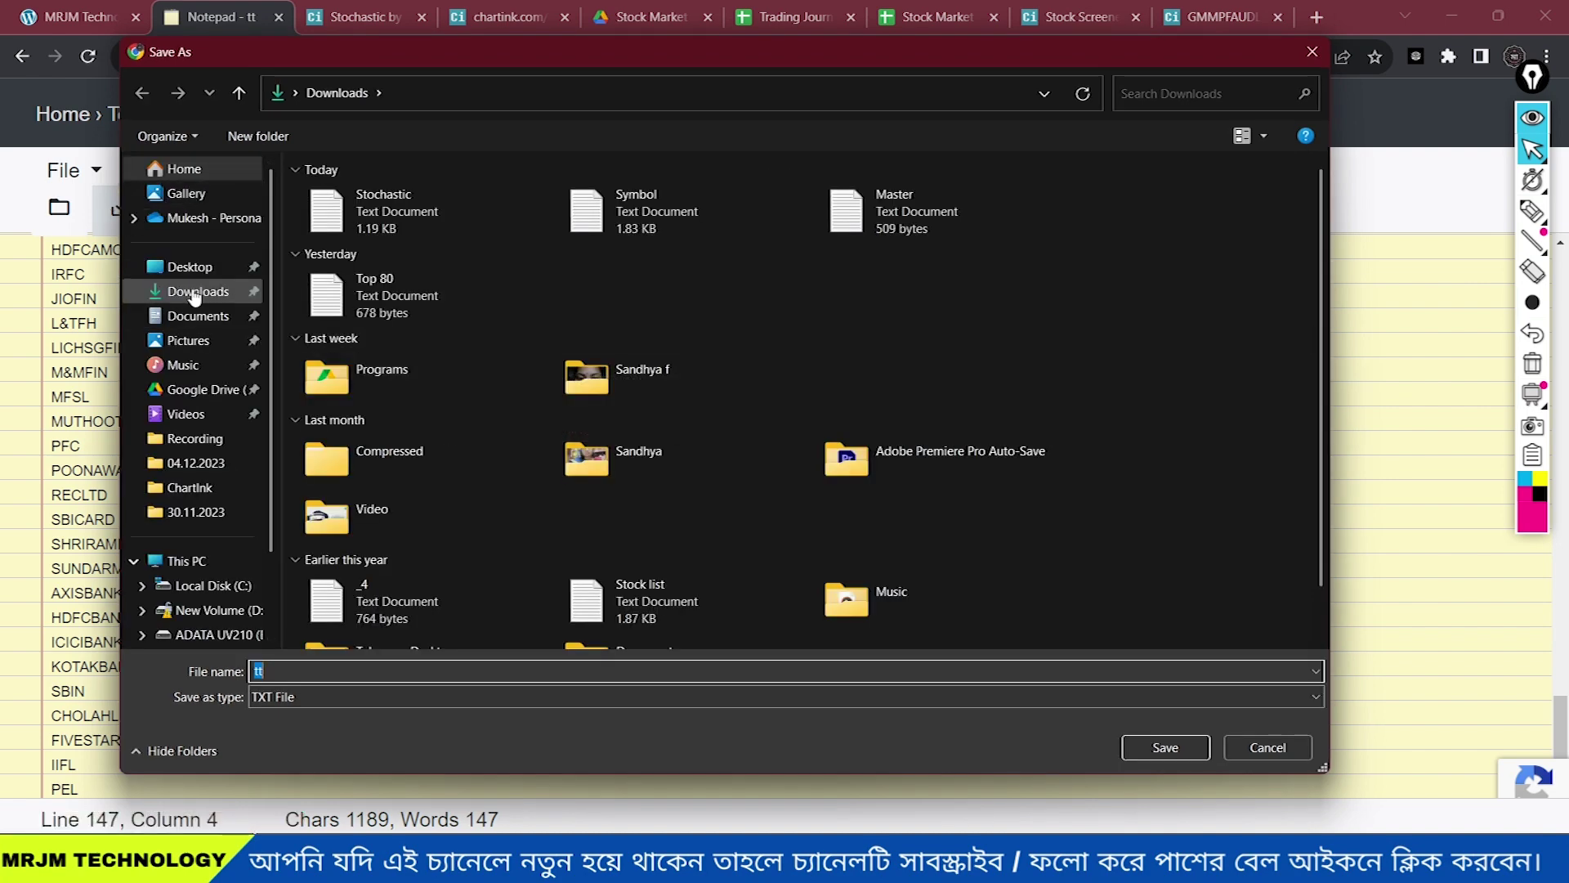
pyautogui.click(390, 218)
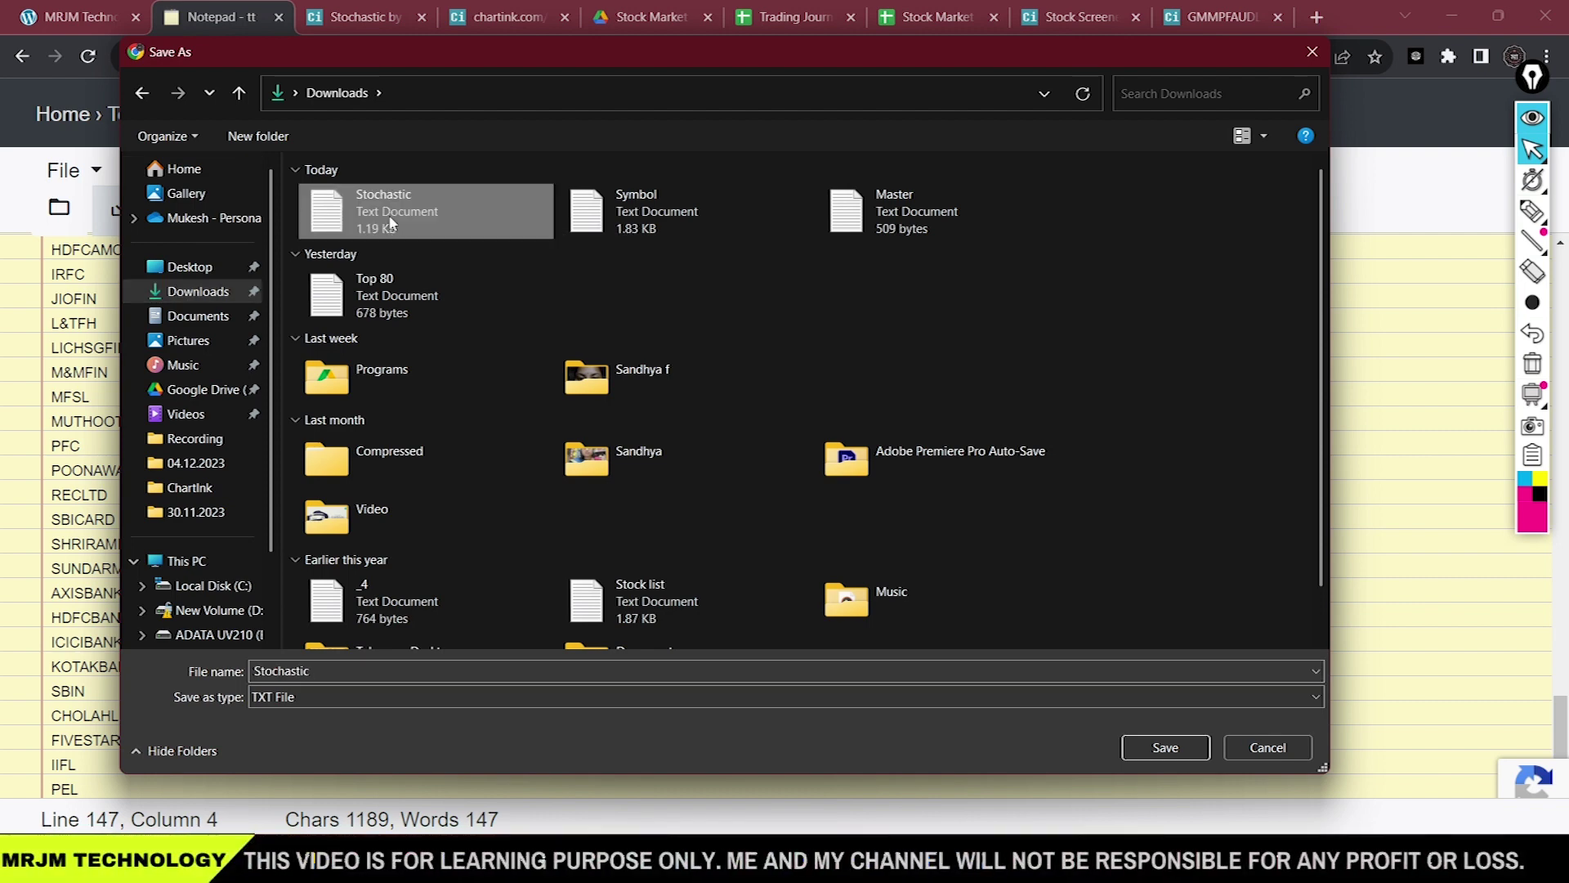